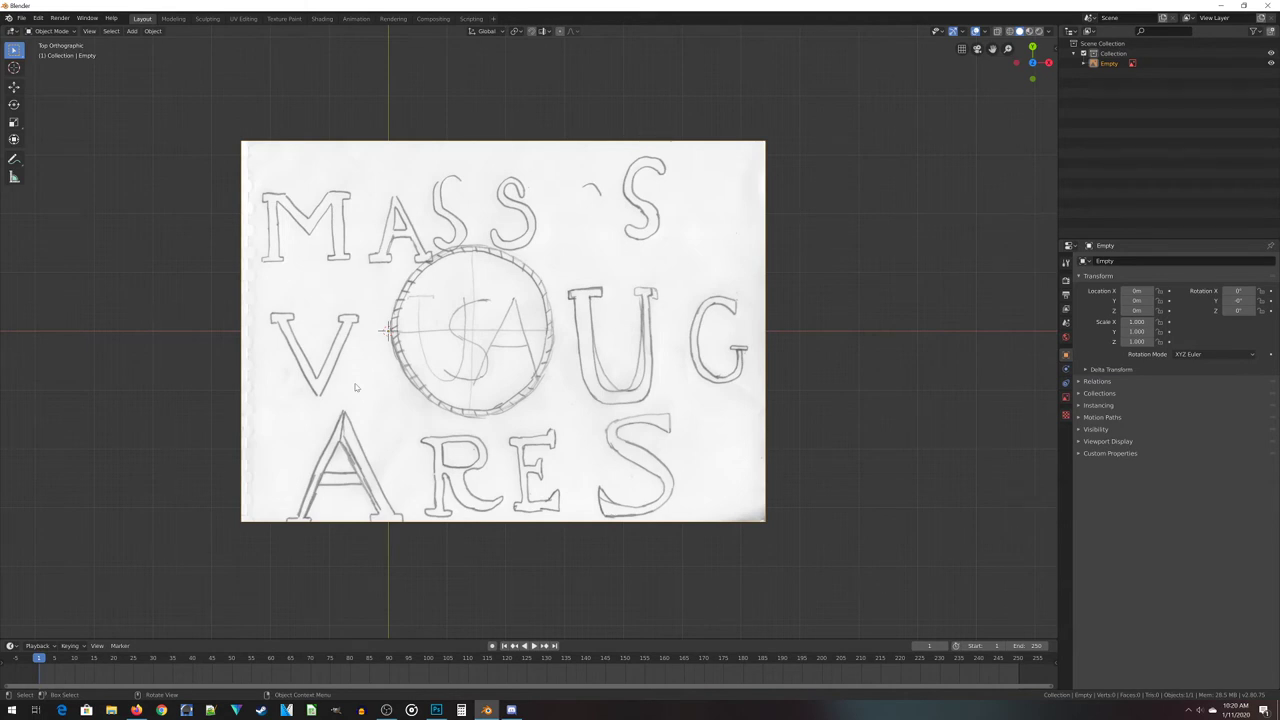
Add a mesh cylinder with 128 vertices
scroll(440, 287, "up", 2)
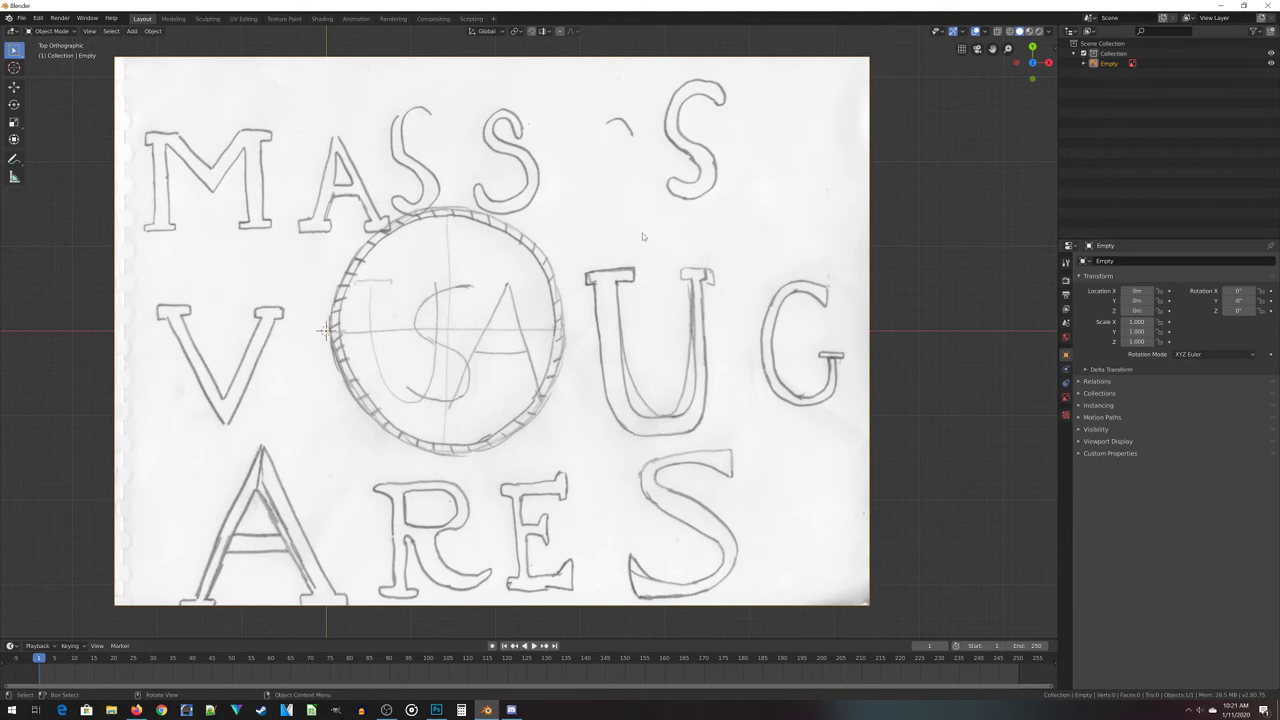
scroll(786, 311, "down", 2)
middle_click_drag(943, 386, 589, 417, "shift")
scroll(569, 357, "down", 2)
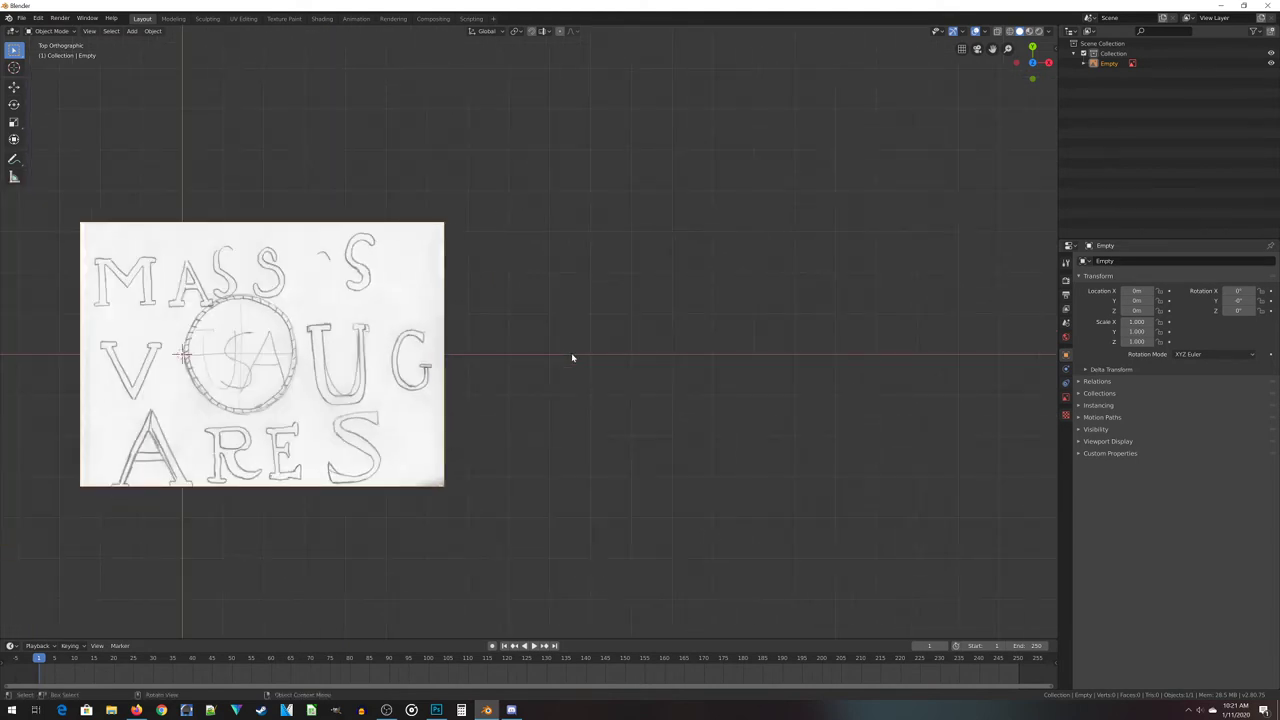
key("shift+a")
mouse_move(568, 256)
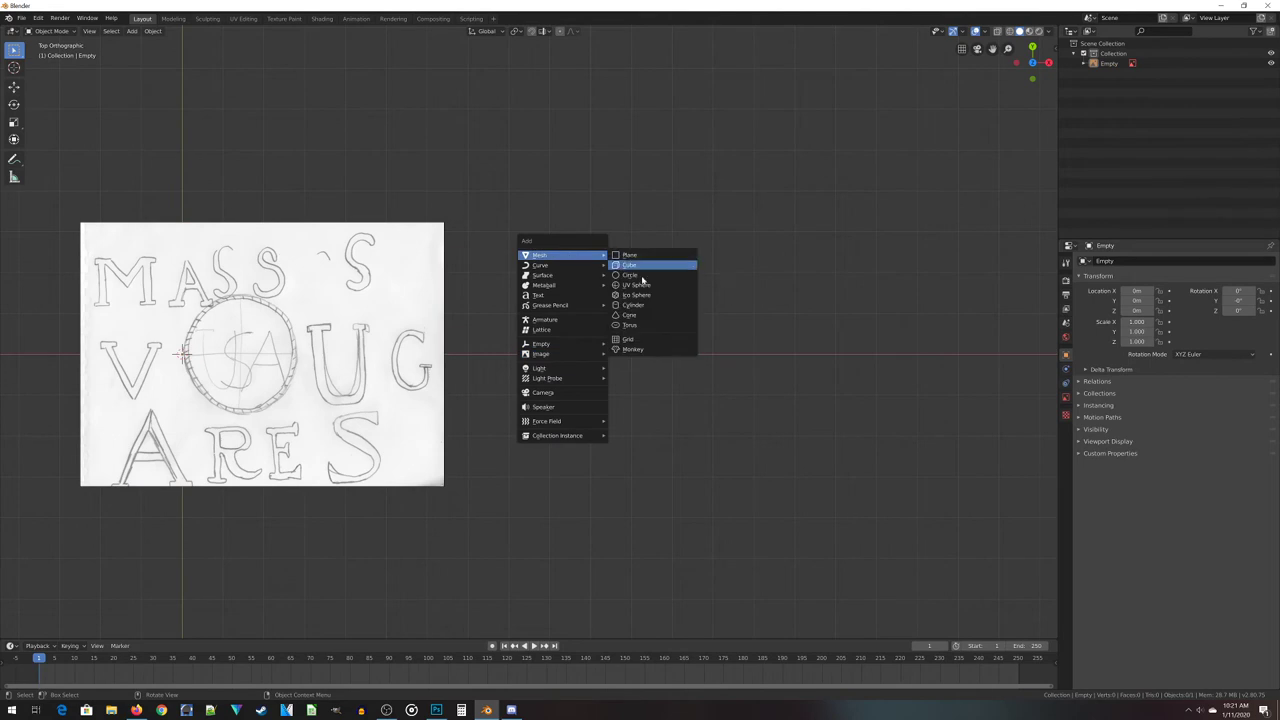
left_click(653, 308)
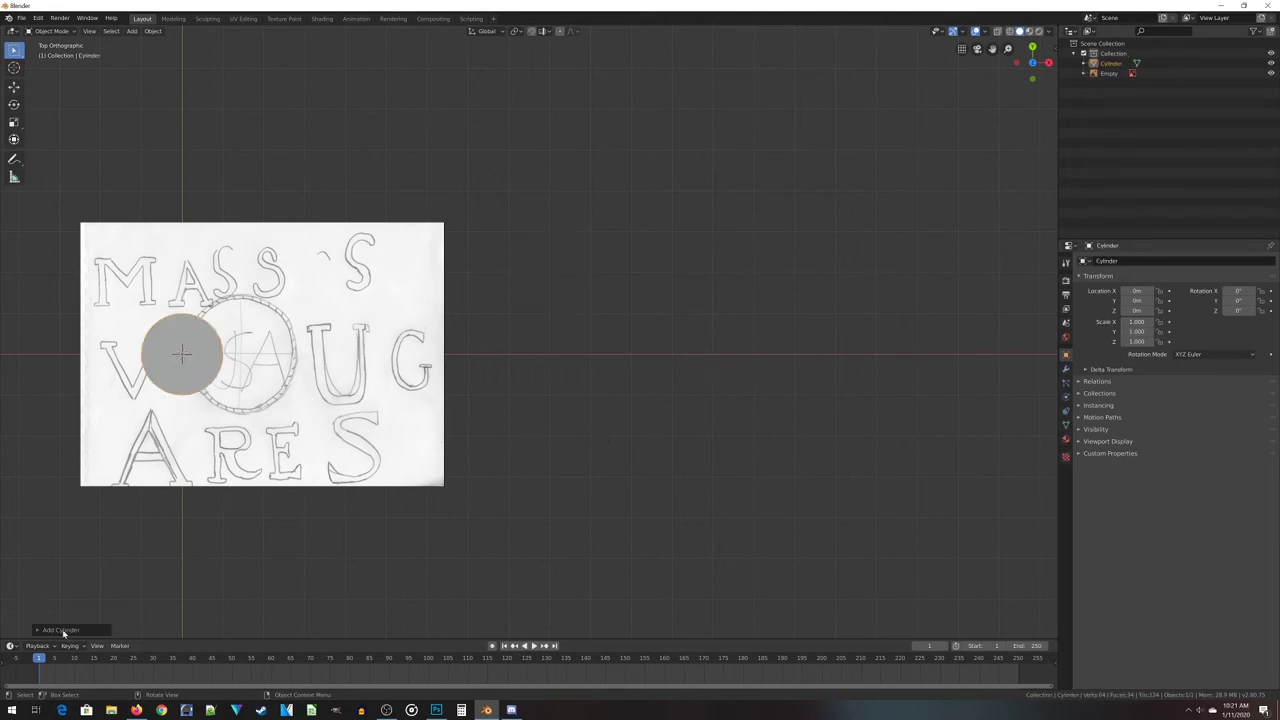
left_click(62, 630)
left_click(131, 508)
type("128")
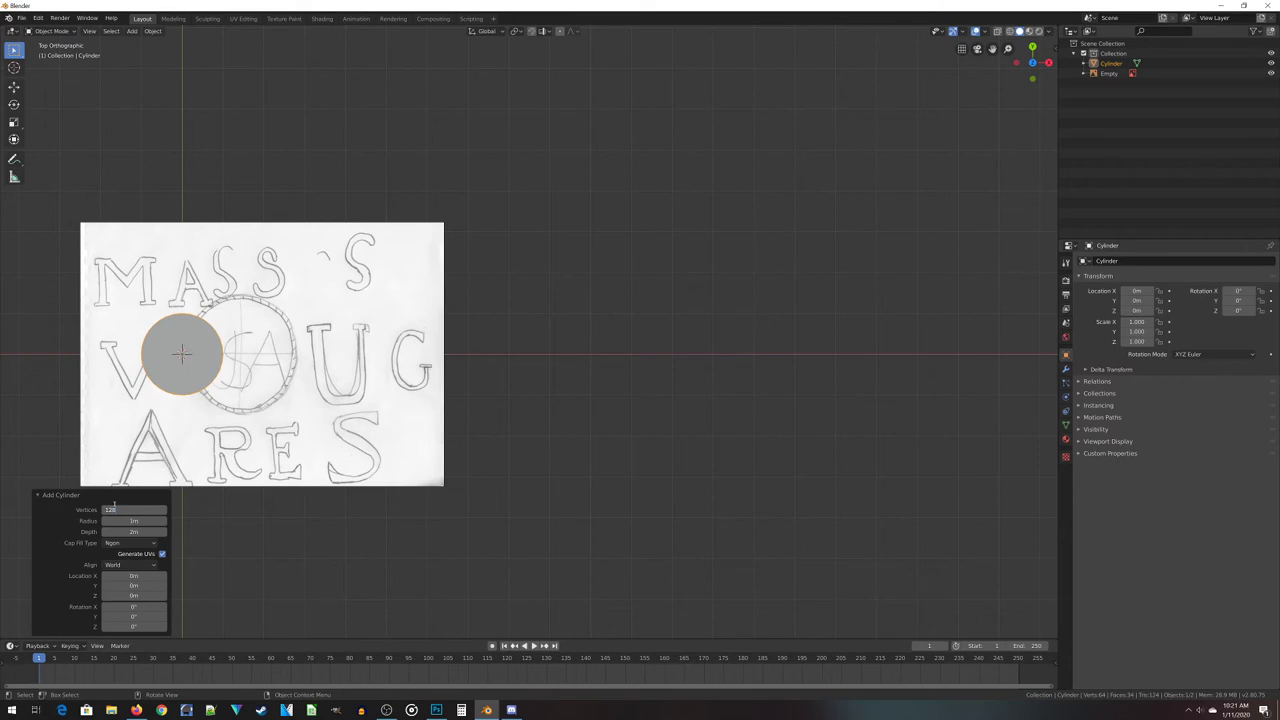
key("Return")
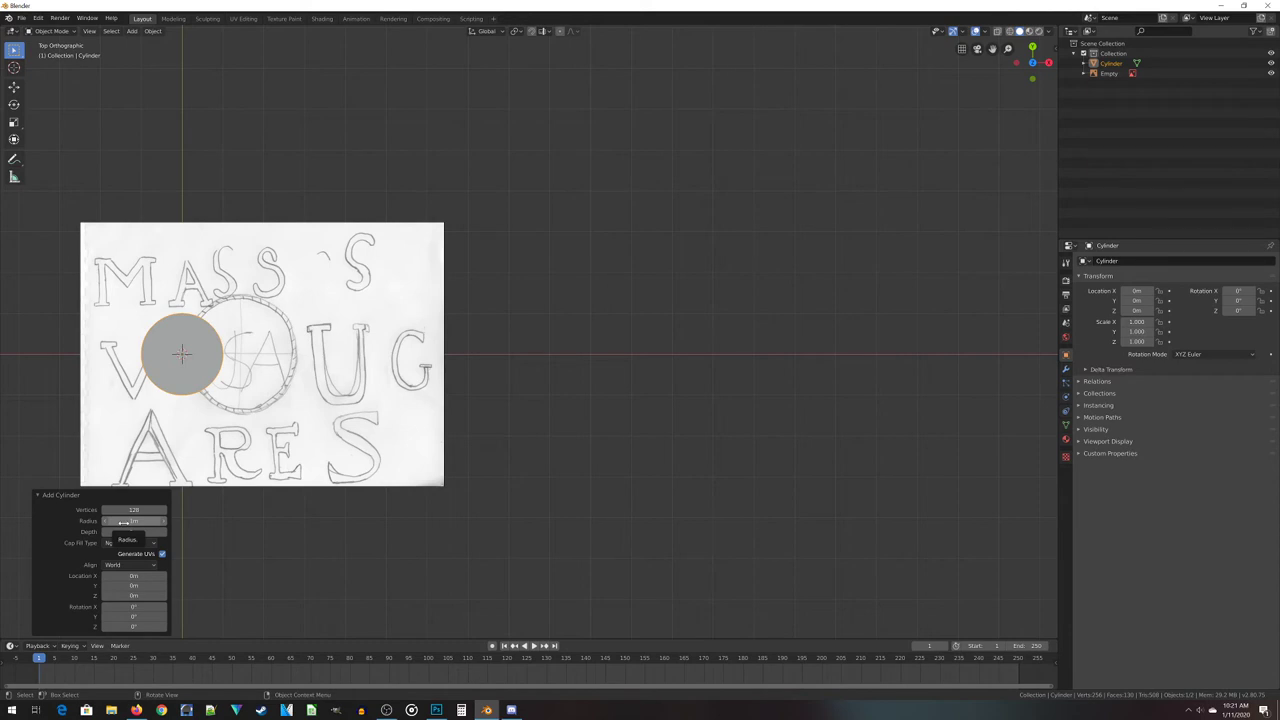
Set the cylinder's radius to 12.7 m and move it about 23.8 m along X, clear of the reference sketch
left_click(123, 521)
type("1")
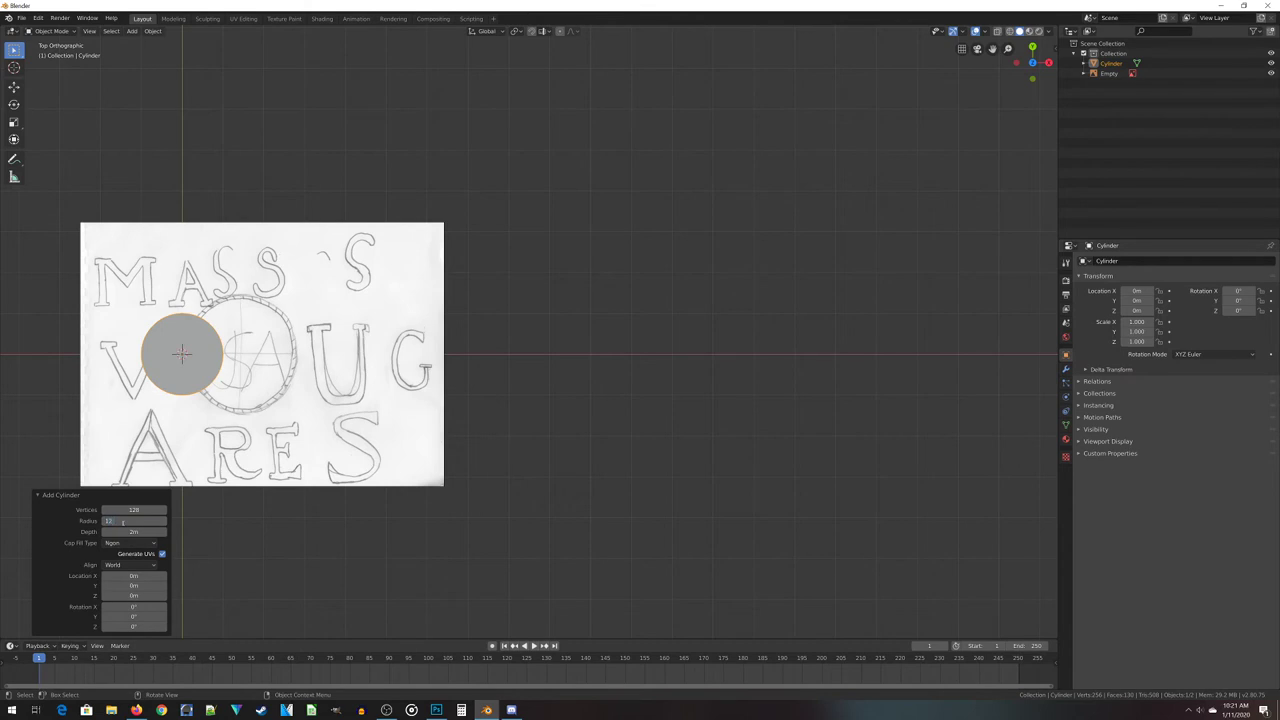
type("2.7")
key("Return")
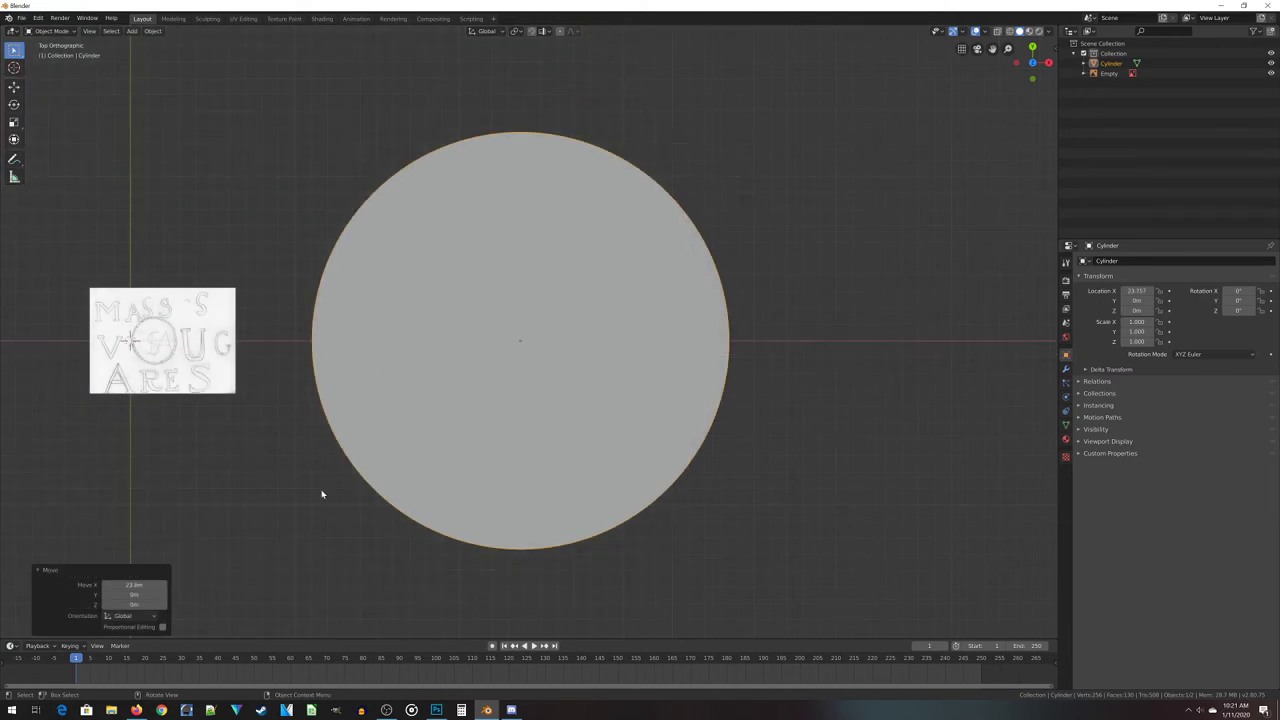
Switch to wireframe display and duplicate the cylinder about 5.87 m upward along Z
key("z")
left_click(409, 295)
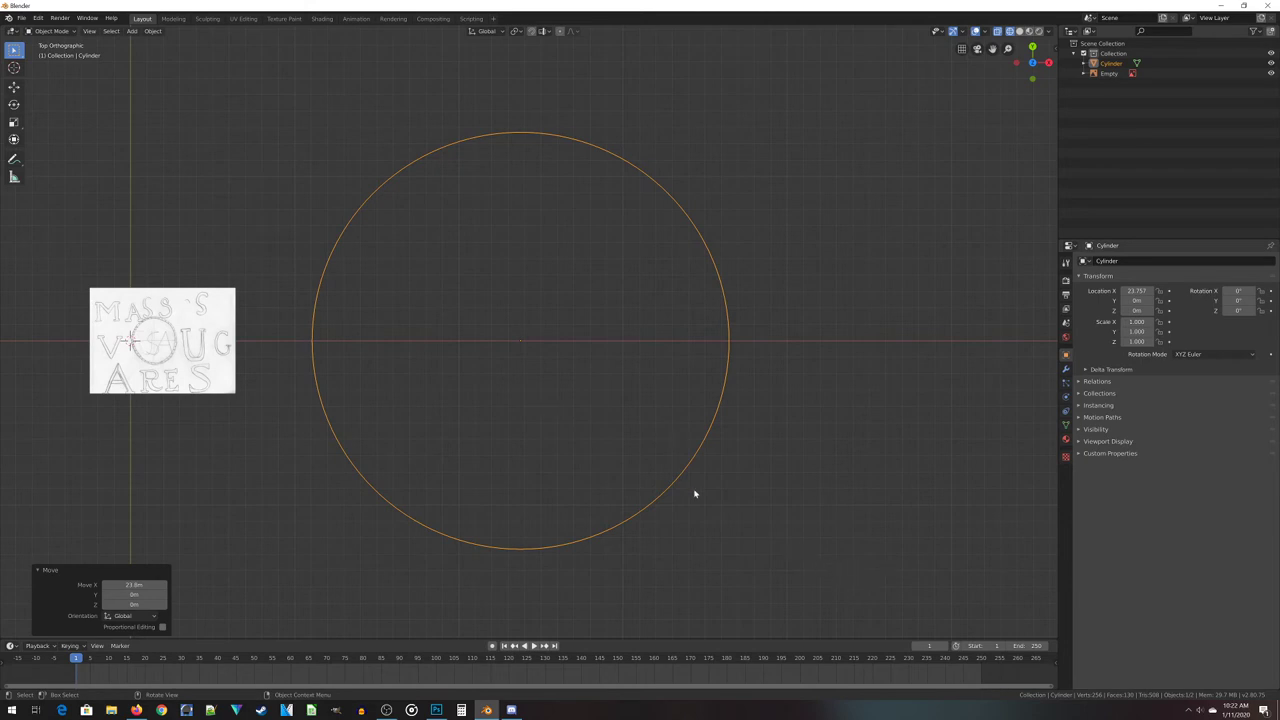
key("KP_1")
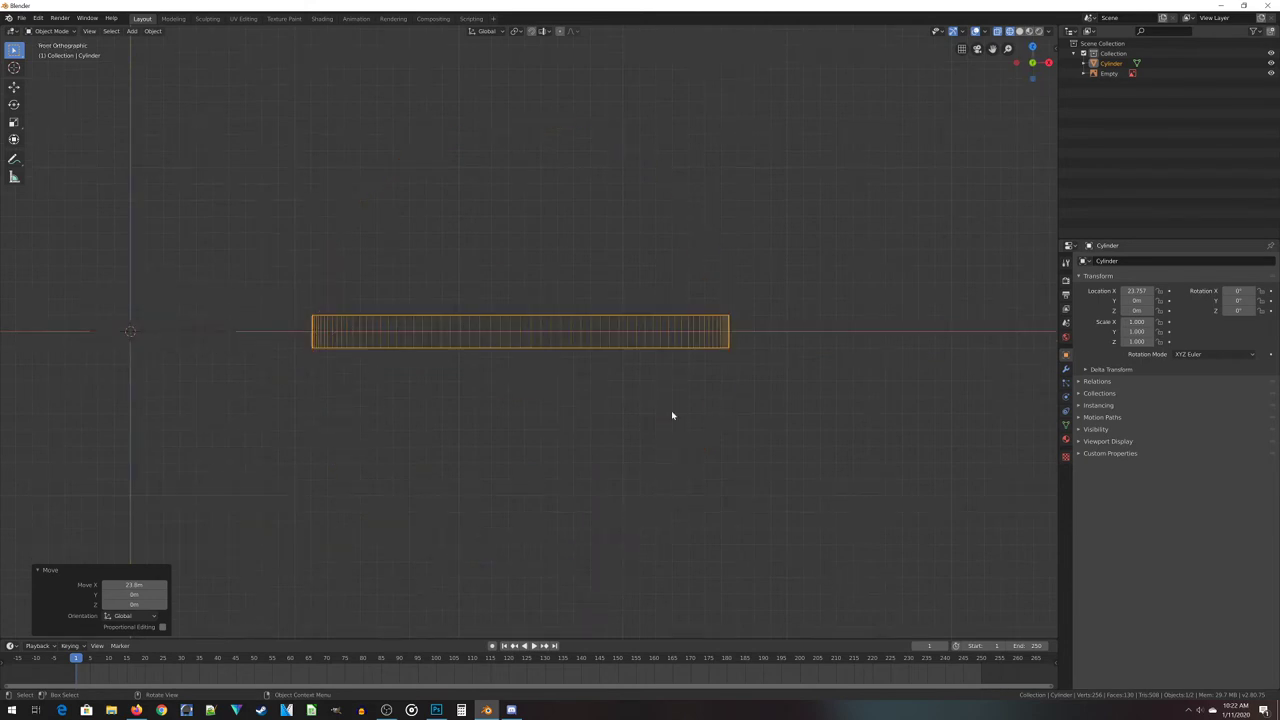
key("shift+d")
key("z")
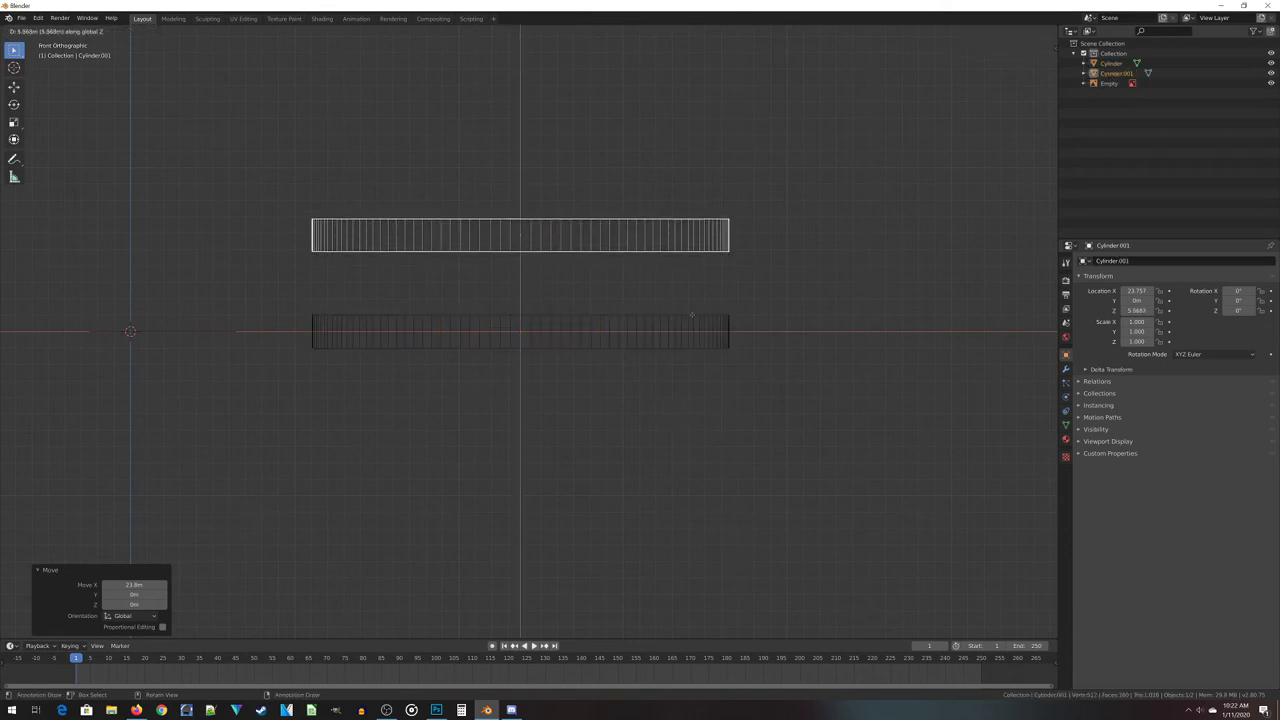
left_click(692, 318)
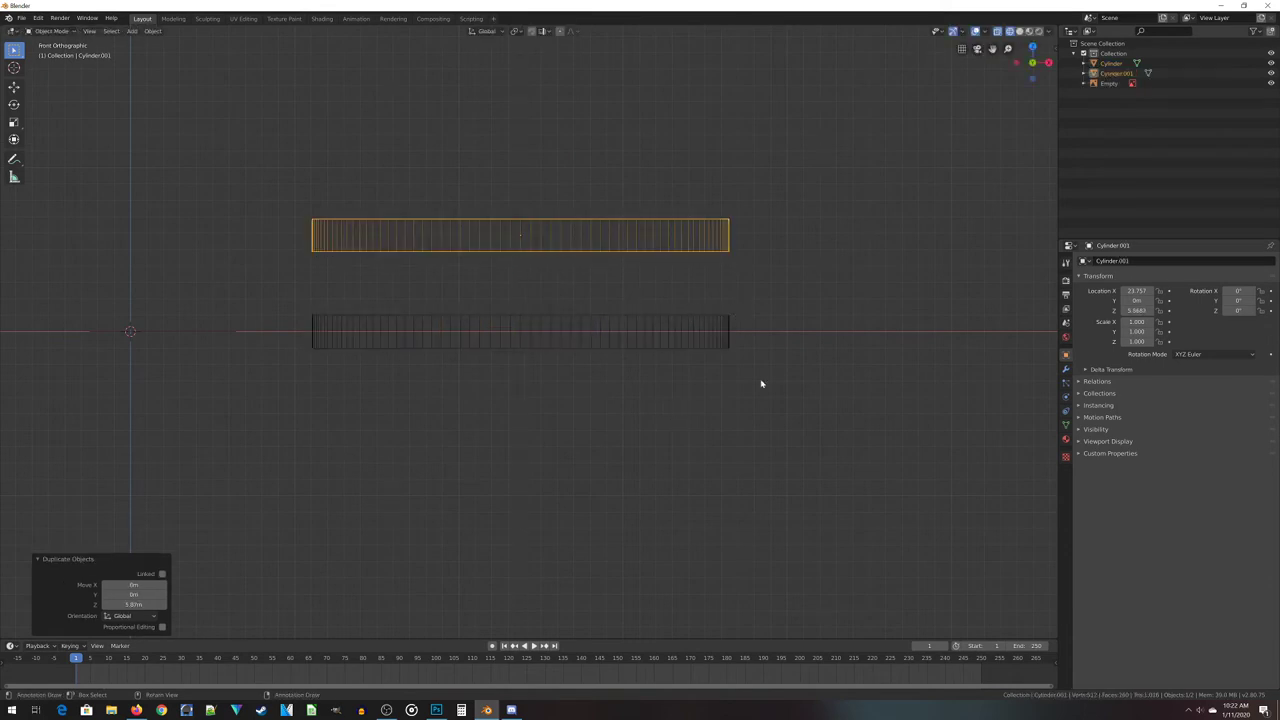
Scale the duplicate cylinder down uniformly to about 0.936, leaving a narrow rim inside the original's outline
key("KP_7")
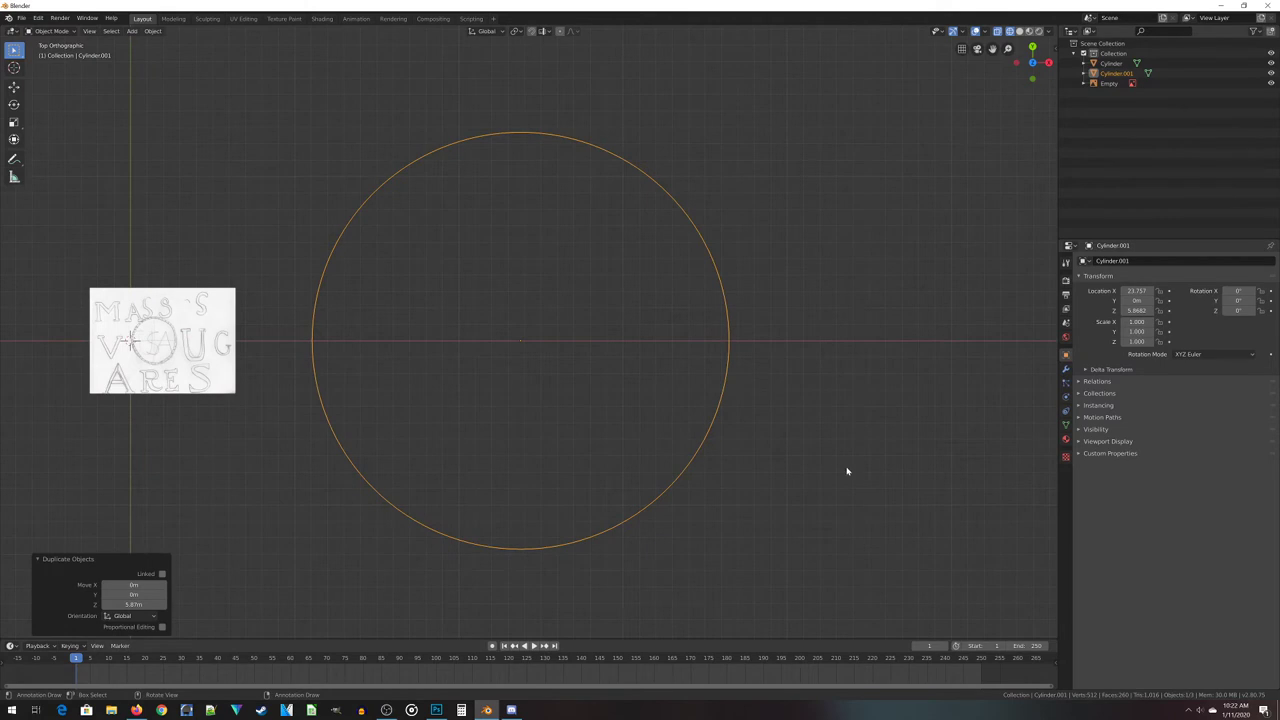
key("s")
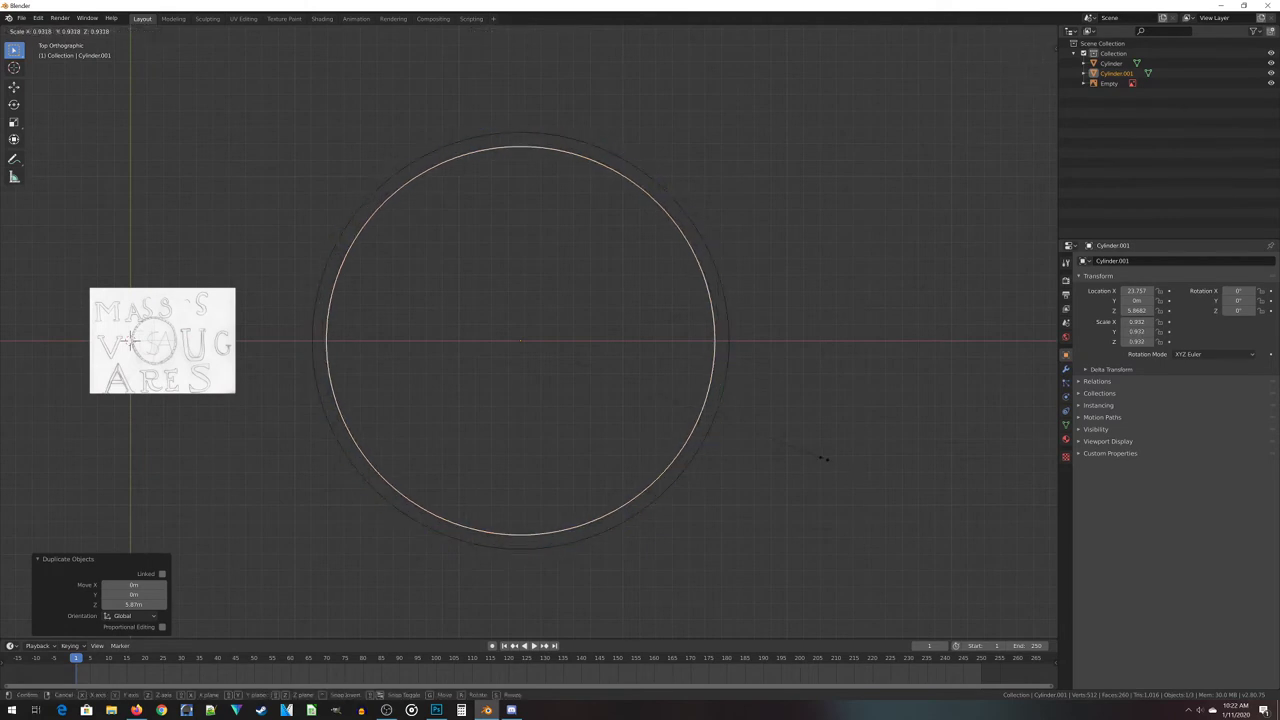
left_click(719, 311)
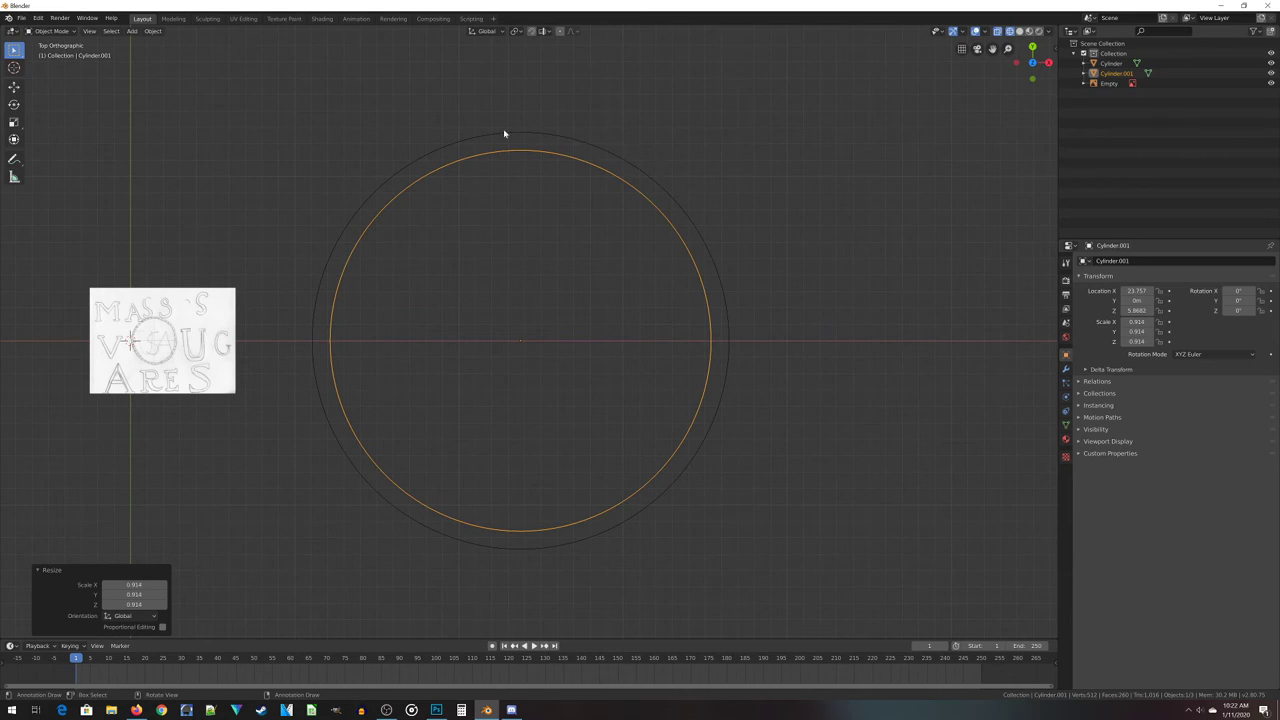
scroll(860, 474, "up", 2)
key("s")
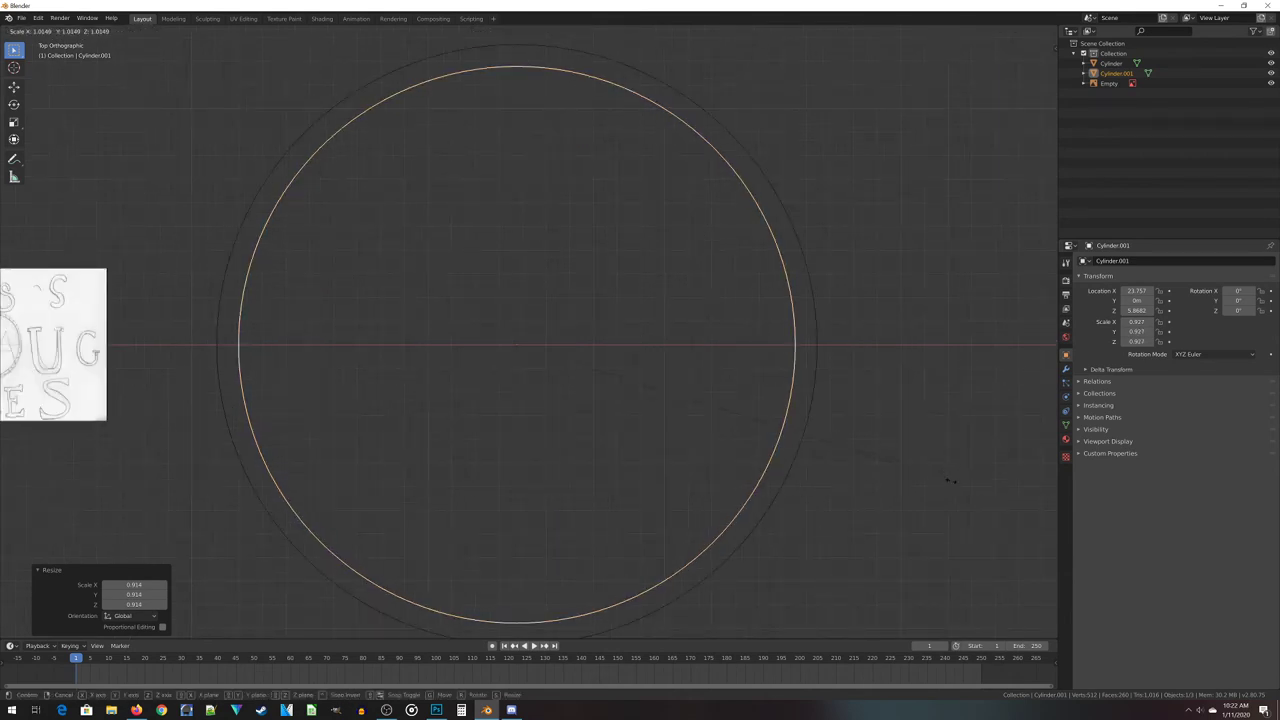
left_click(953, 483)
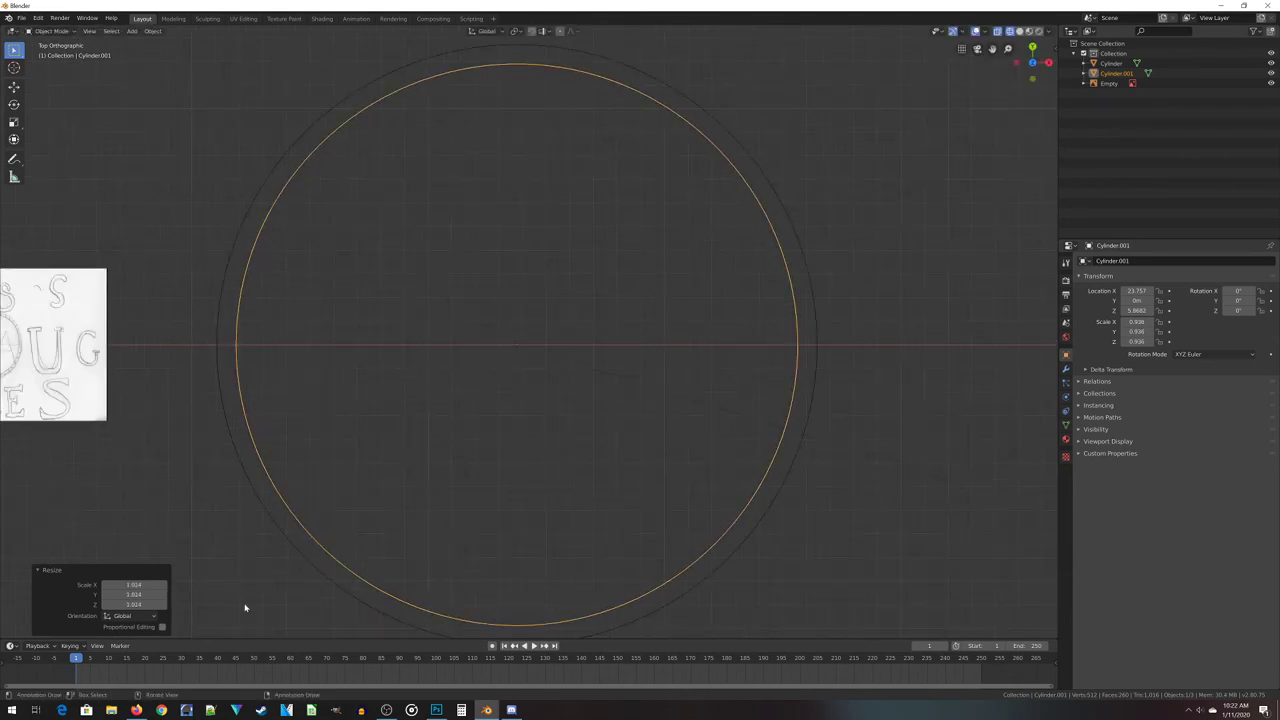
scroll(634, 531, "down", 1)
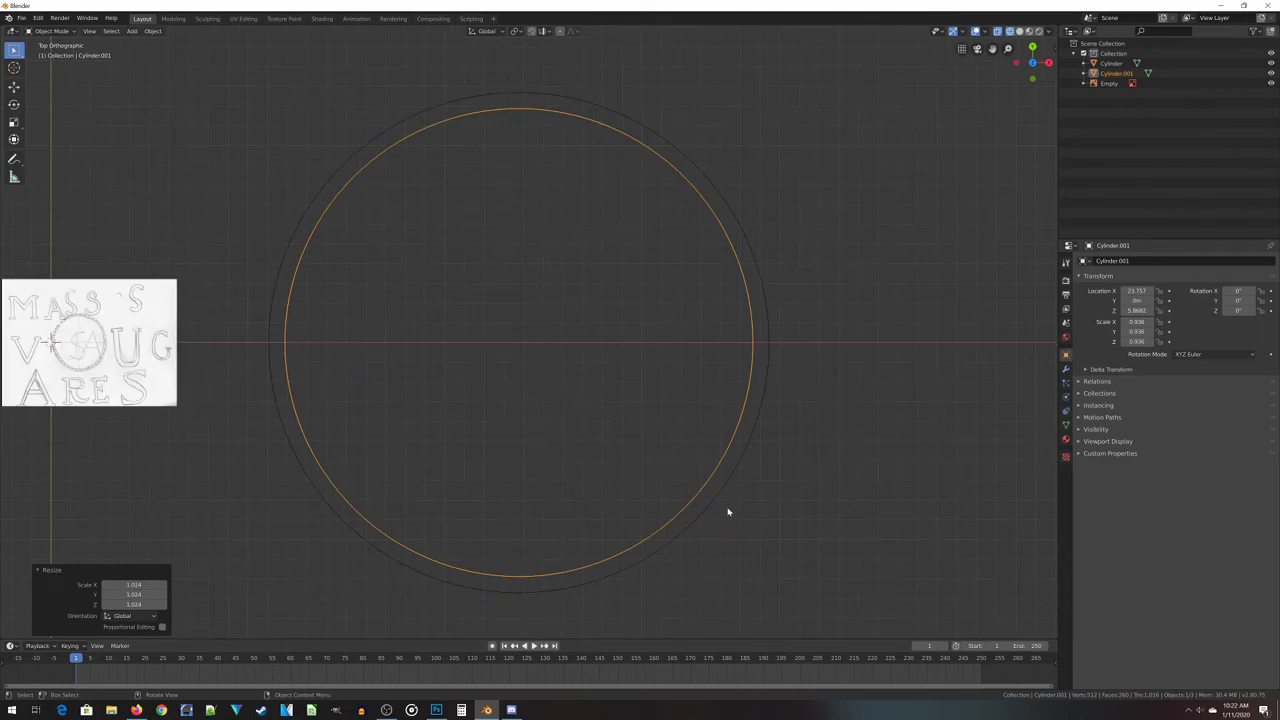
Stretch the duplicate about 11.5 times along Z and lower it about 7.45 m so it passes through the flat cylinder
key("KP_1")
key("s")
key("z")
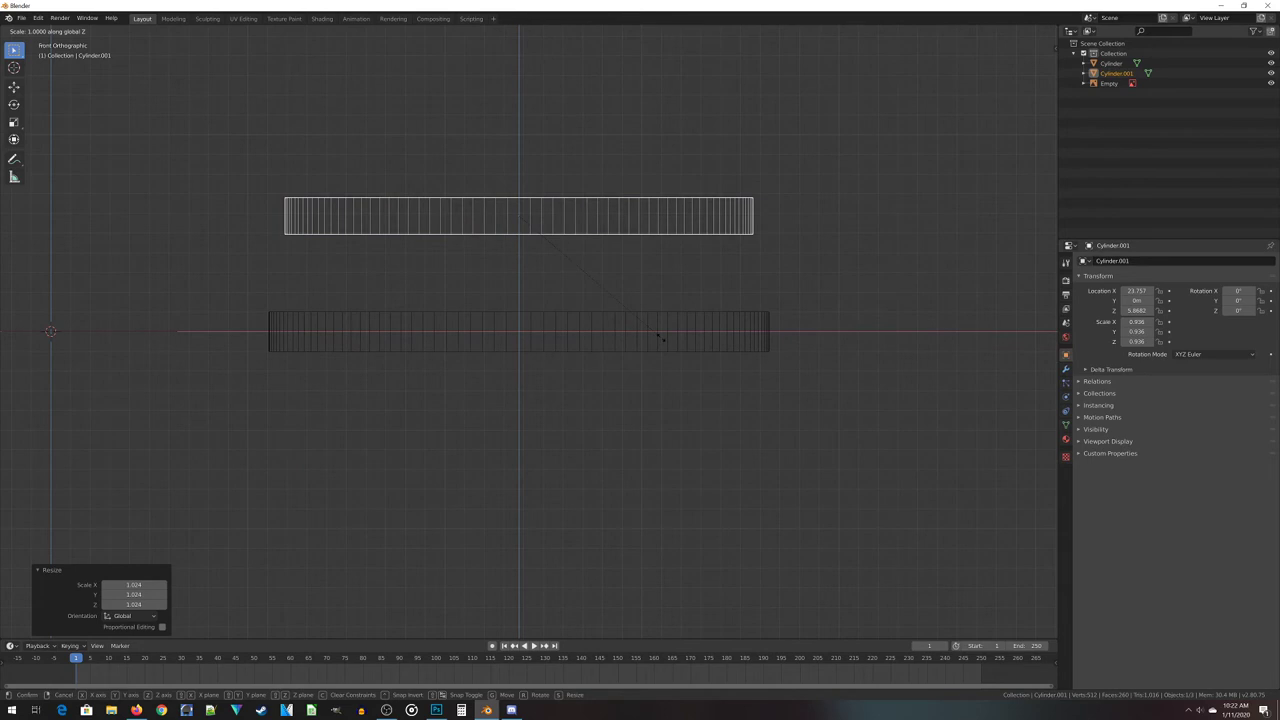
left_click(1047, 442)
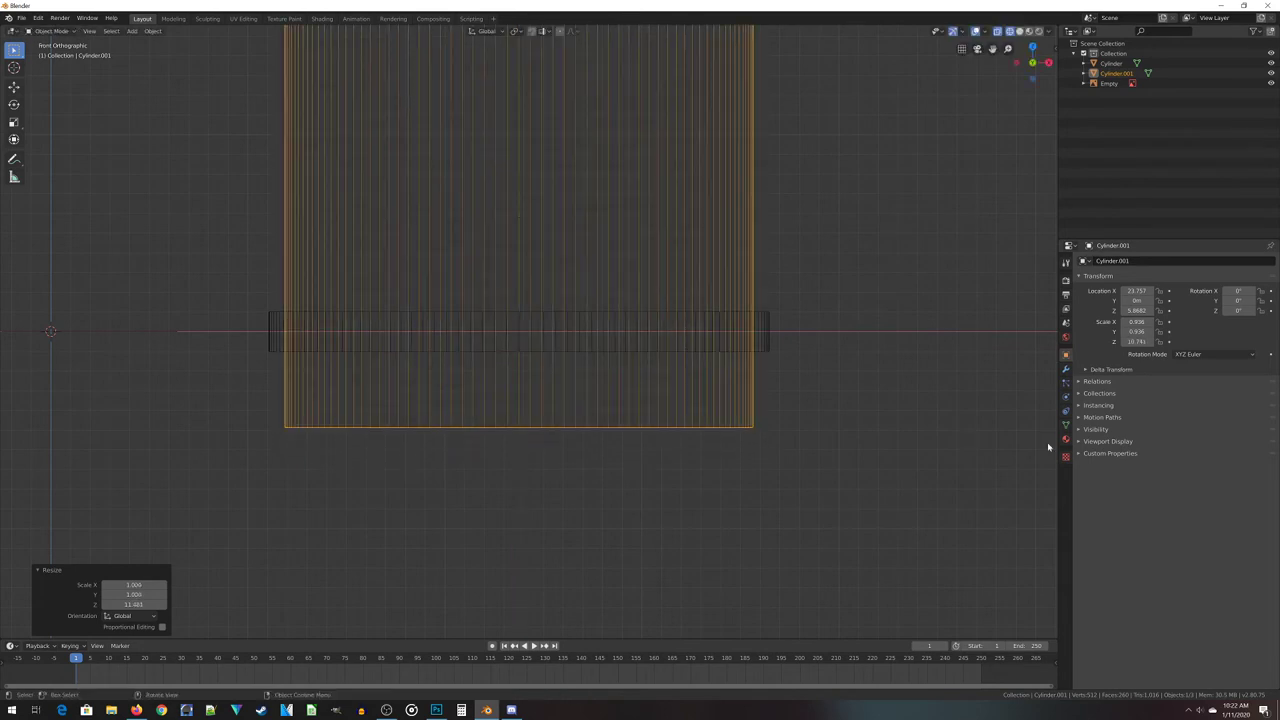
scroll(730, 327, "down", 1)
key("g")
key("z")
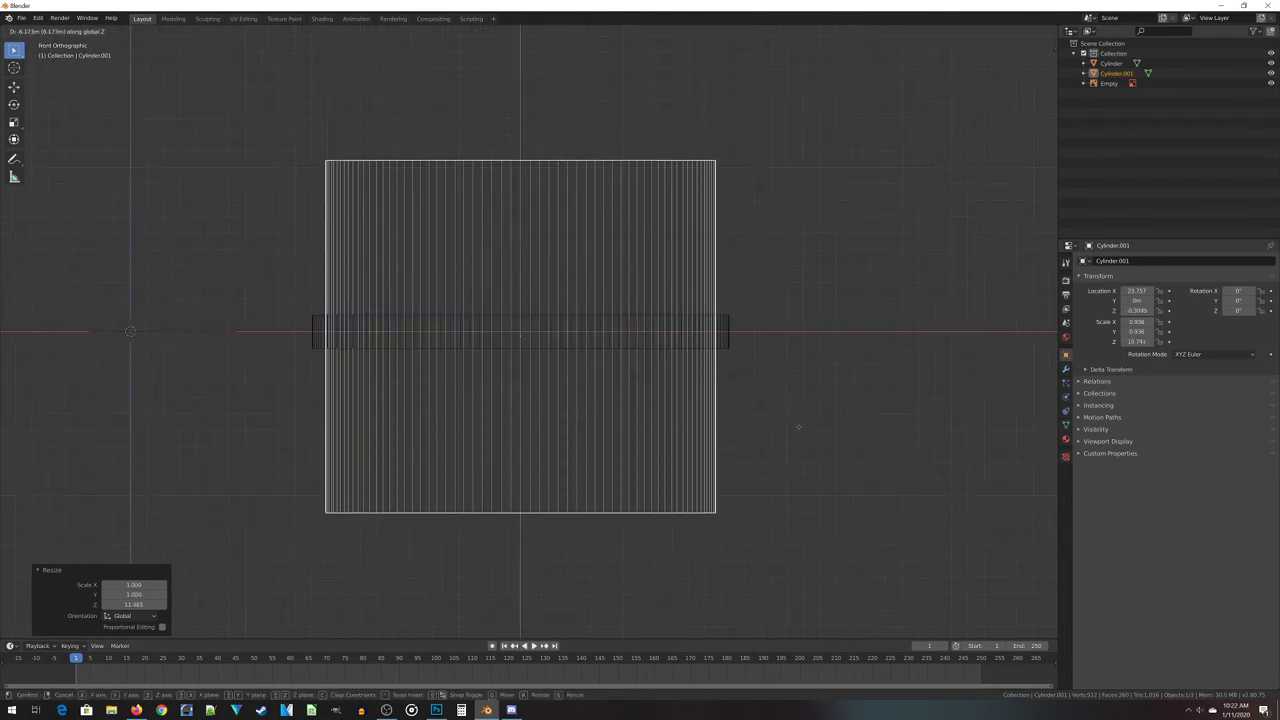
left_click(760, 377)
Switch to solid shading and rename the wide flat cylinder as Button
middle_click_drag(760, 377, 714, 243)
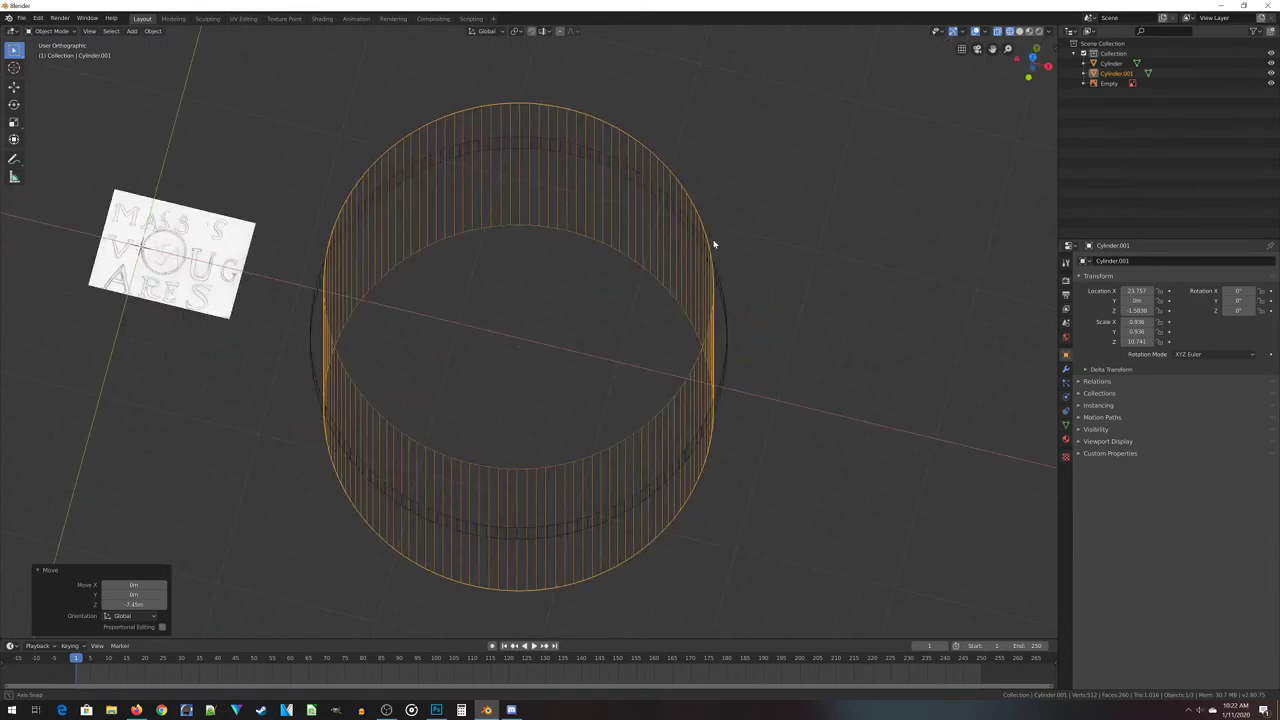
middle_click_drag(534, 451, 441, 329)
key("z")
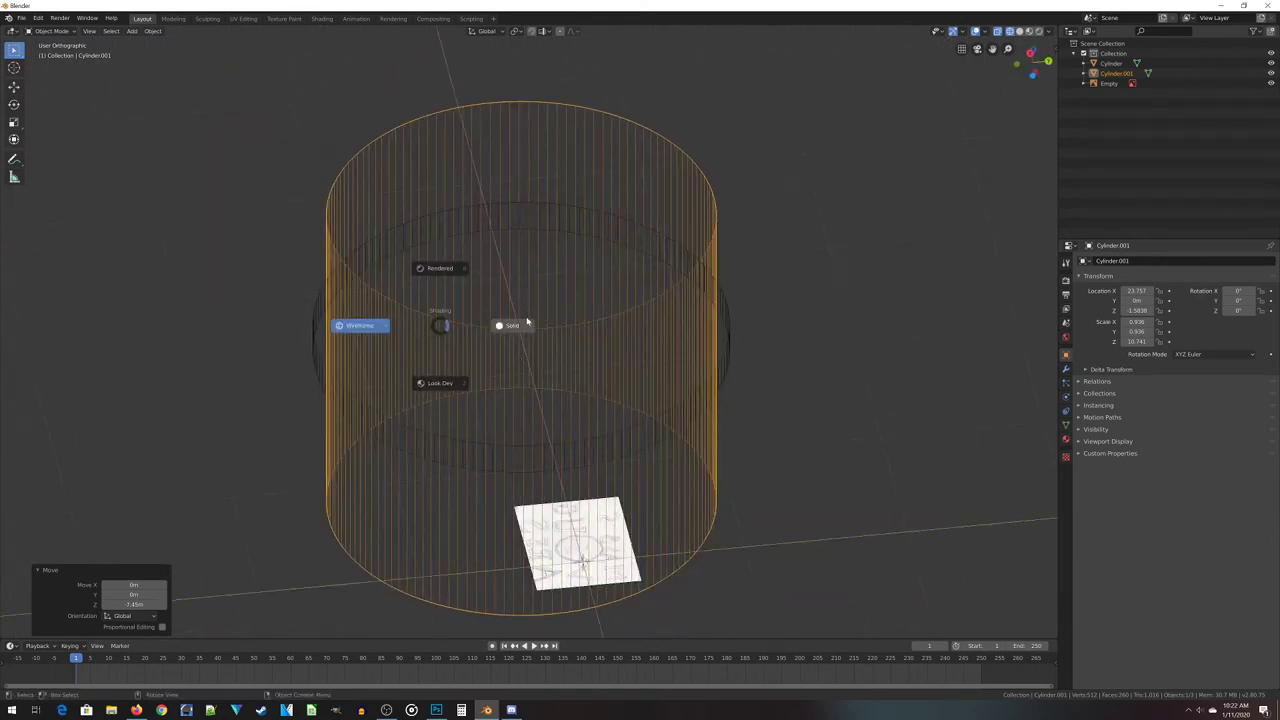
left_click(574, 329)
mouse_move(452, 262)
middle_mouse_down()
mouse_move(532, 340)
mouse_move(698, 443)
mouse_move(891, 371)
mouse_move(745, 356)
middle_mouse_up()
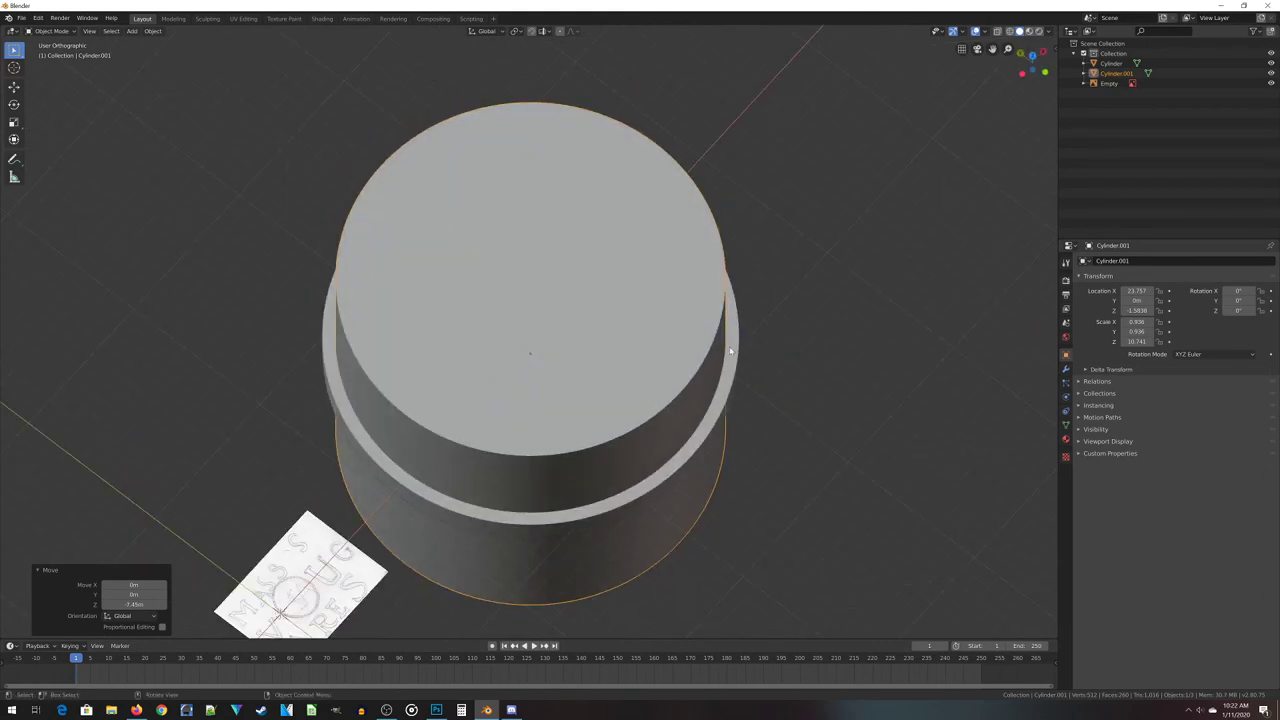
left_click(730, 351)
left_click(1140, 261)
type("Button")
key("Return")
Rename the tall inner cylinder as CutOut
left_click(581, 317)
double_click(1118, 261)
type("Cu")
key("Return")
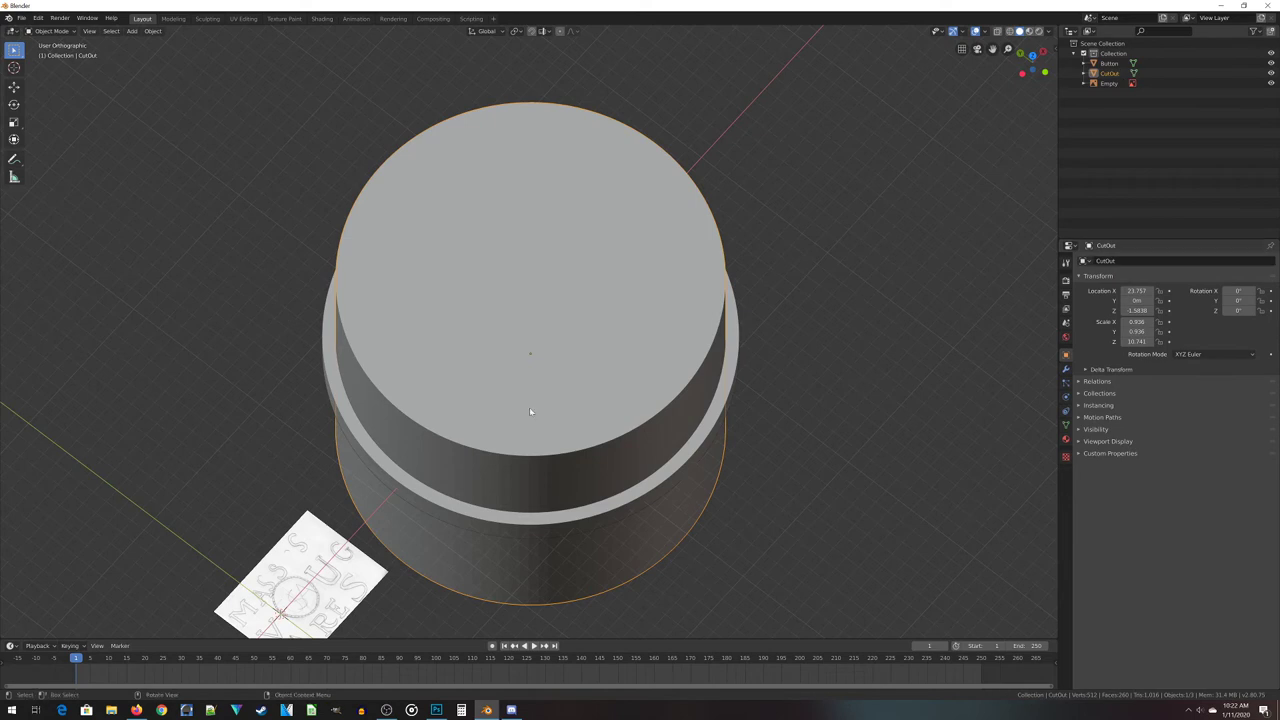
Give Button a Boolean modifier using the Difference operation with CutOut as its object
middle_click_drag(565, 597, 589, 509)
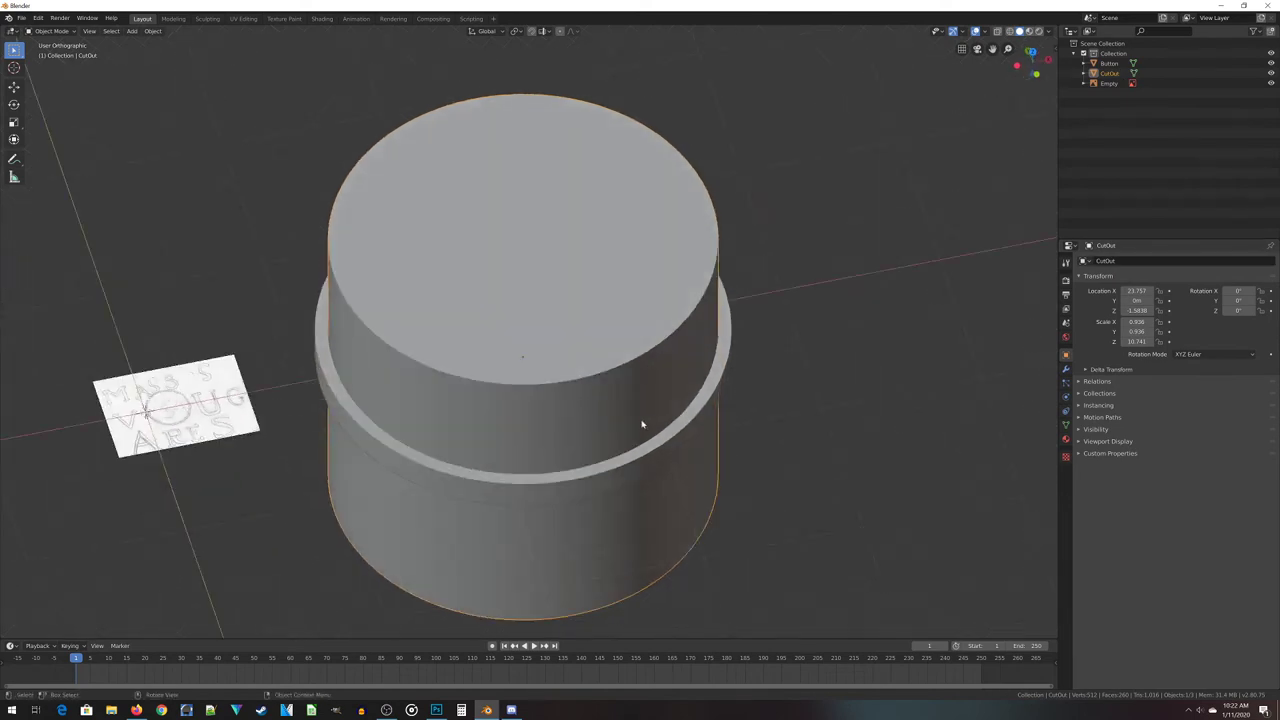
middle_click_drag(433, 482, 588, 522)
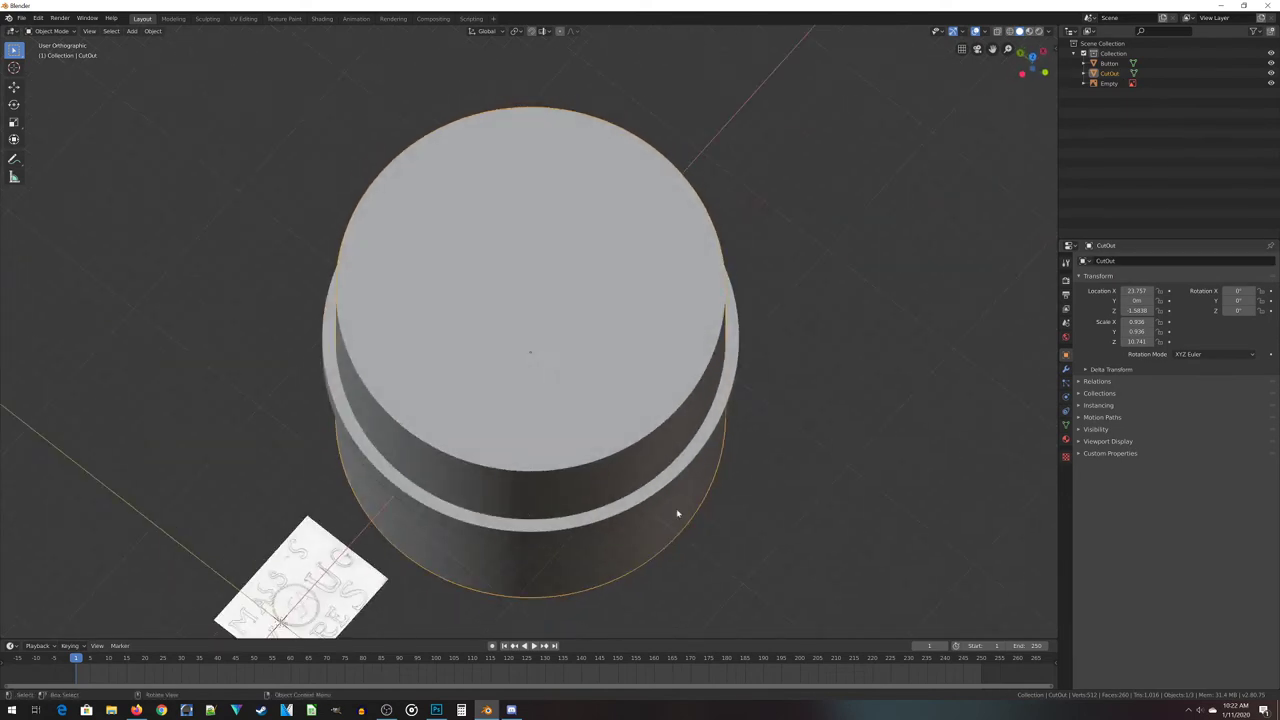
middle_click_drag(784, 417, 709, 424)
left_click(698, 398)
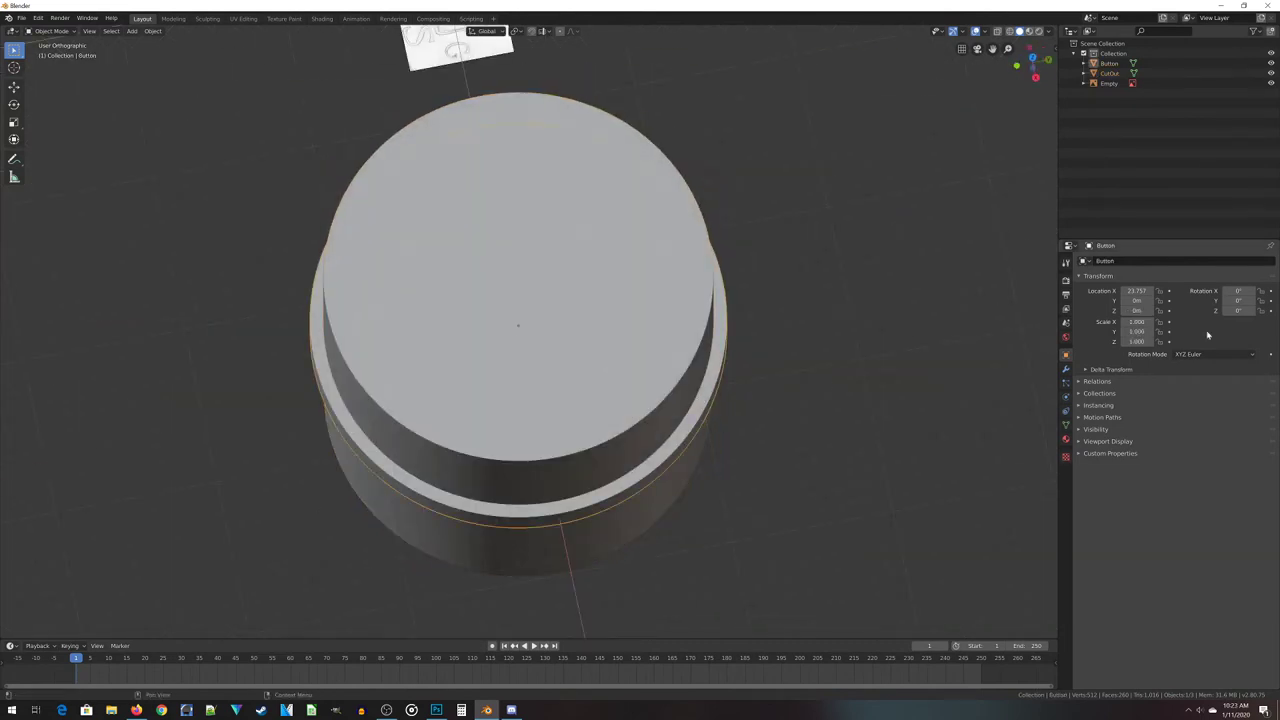
left_click(1066, 370)
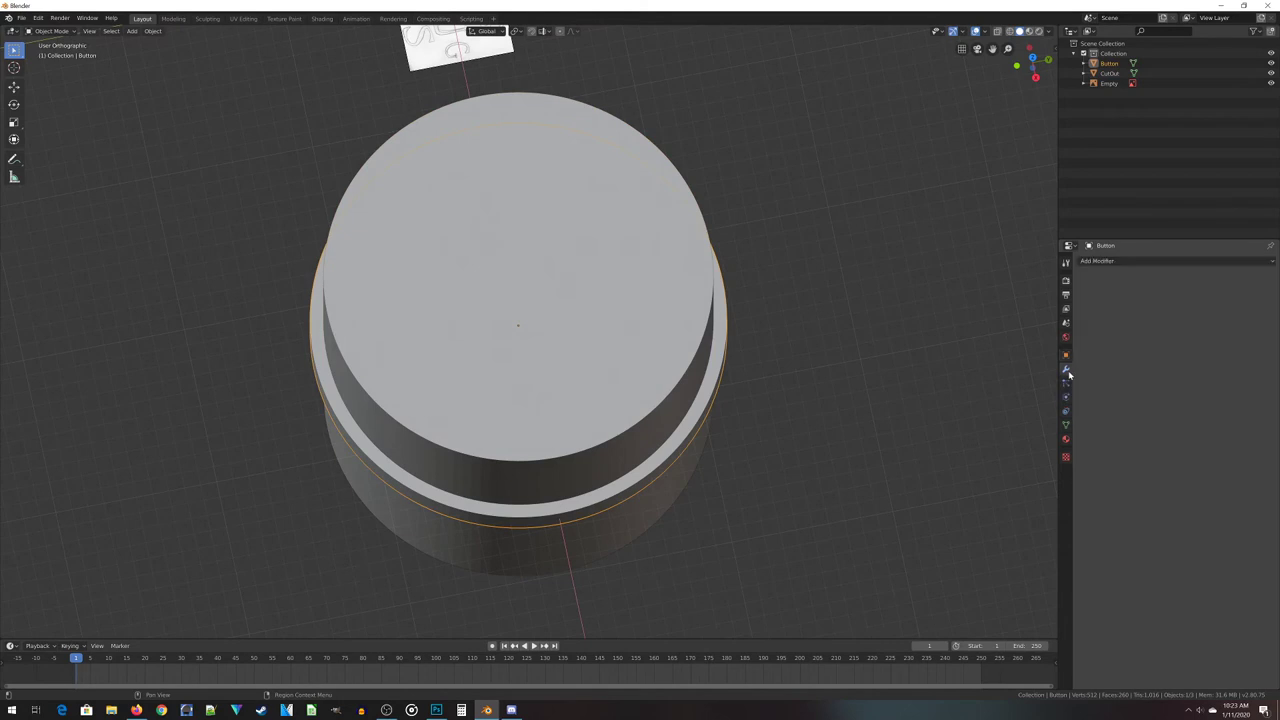
left_click(1080, 261)
left_click(1066, 306)
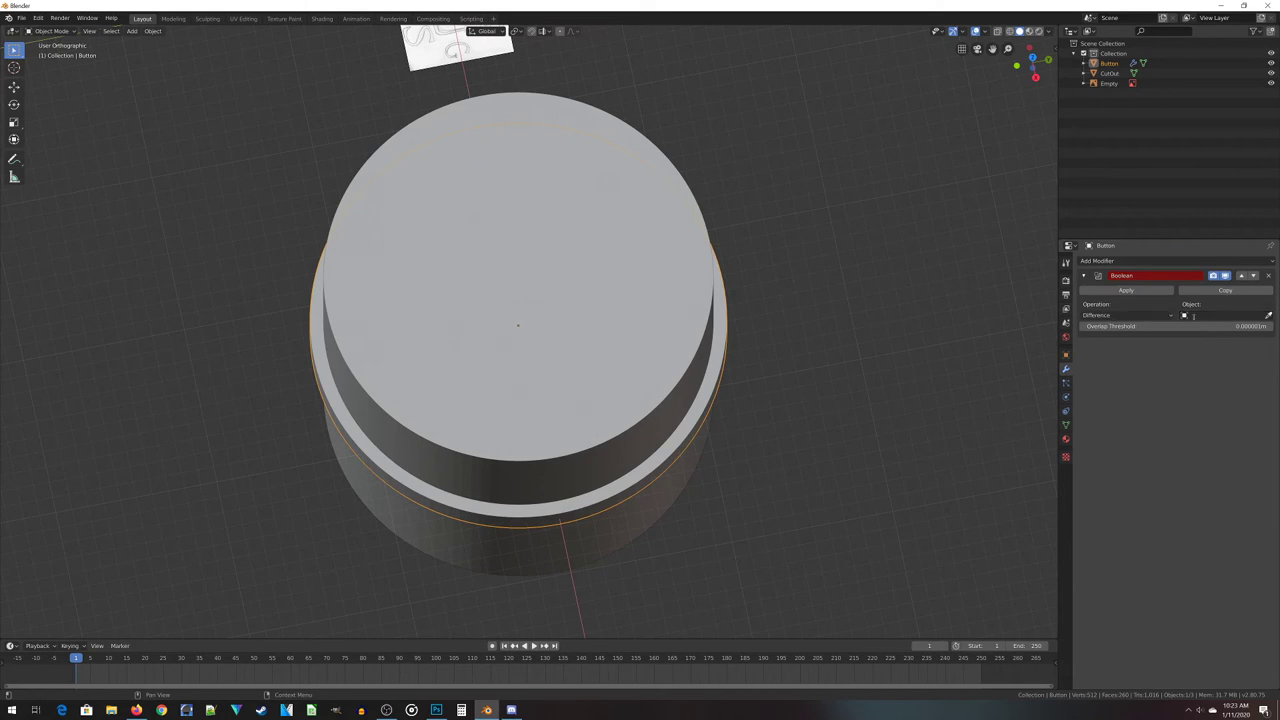
left_click(1222, 315)
left_click(1210, 331)
Check the Boolean cut from several angles and apply the modifier on Button
mouse_move(884, 486)
middle_mouse_down()
mouse_move(760, 466)
mouse_move(786, 483)
middle_mouse_up()
key("z")
left_click(726, 481)
mouse_move(600, 430)
middle_mouse_down()
mouse_move(523, 403)
mouse_move(703, 446)
mouse_move(643, 167)
middle_mouse_up()
middle_click_drag(826, 491, 800, 423)
left_click(1127, 290)
Delete the CutOut cylinder and display the remaining ring in solid shading
left_click(667, 304)
key("x")
left_click(800, 418)
key("z")
left_click(778, 320)
middle_click_drag(712, 337, 557, 114)
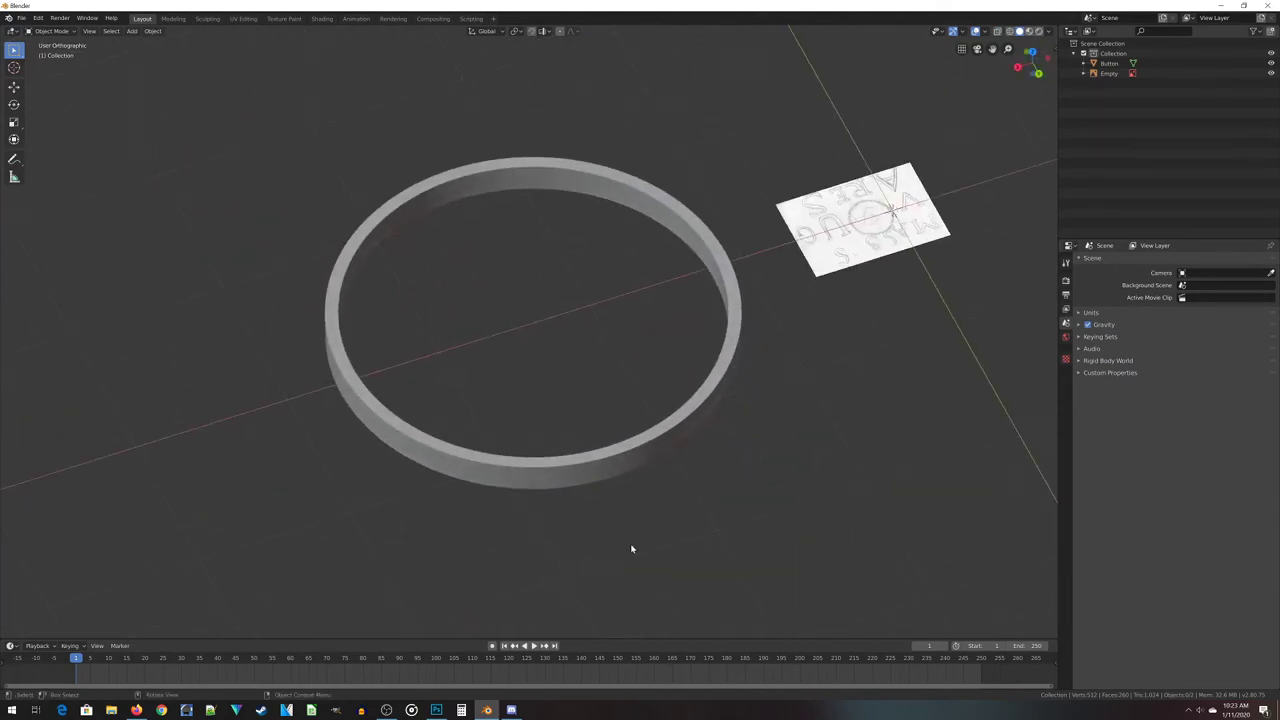
Show the Button ring from the top in wireframe shading and open its mesh in Edit Mode
key("KP_7")
key("z")
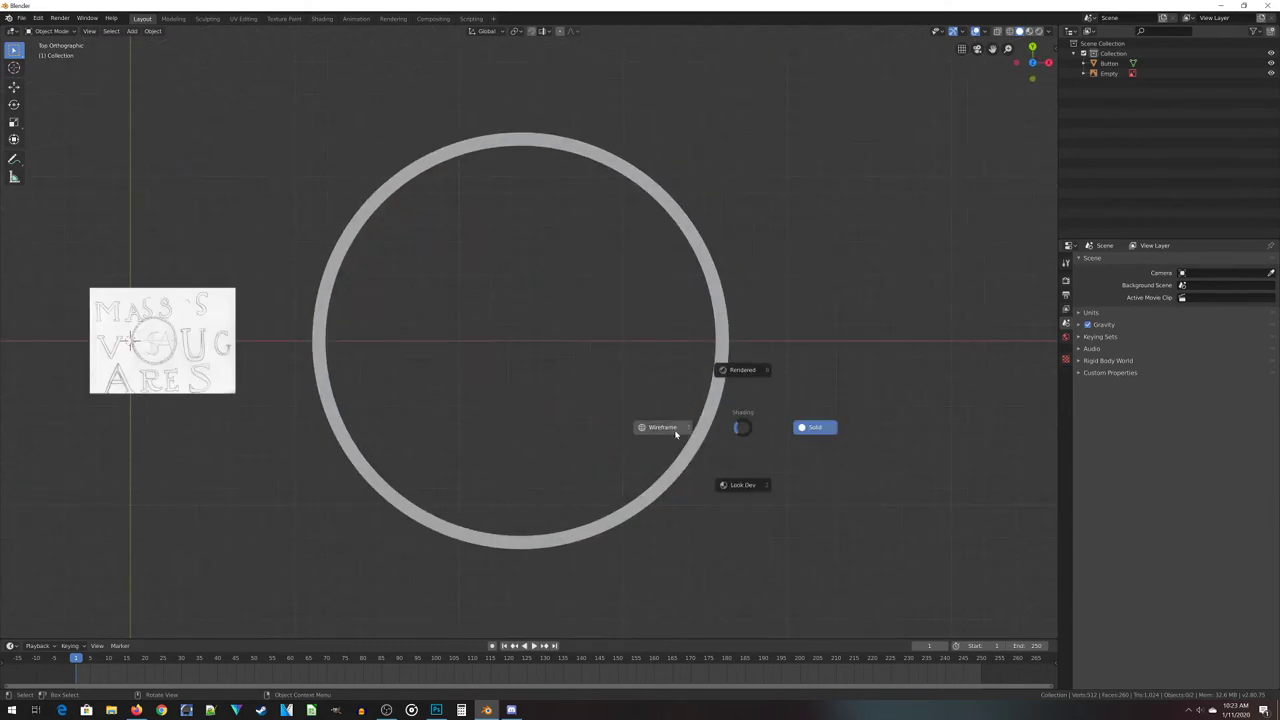
left_click(669, 427)
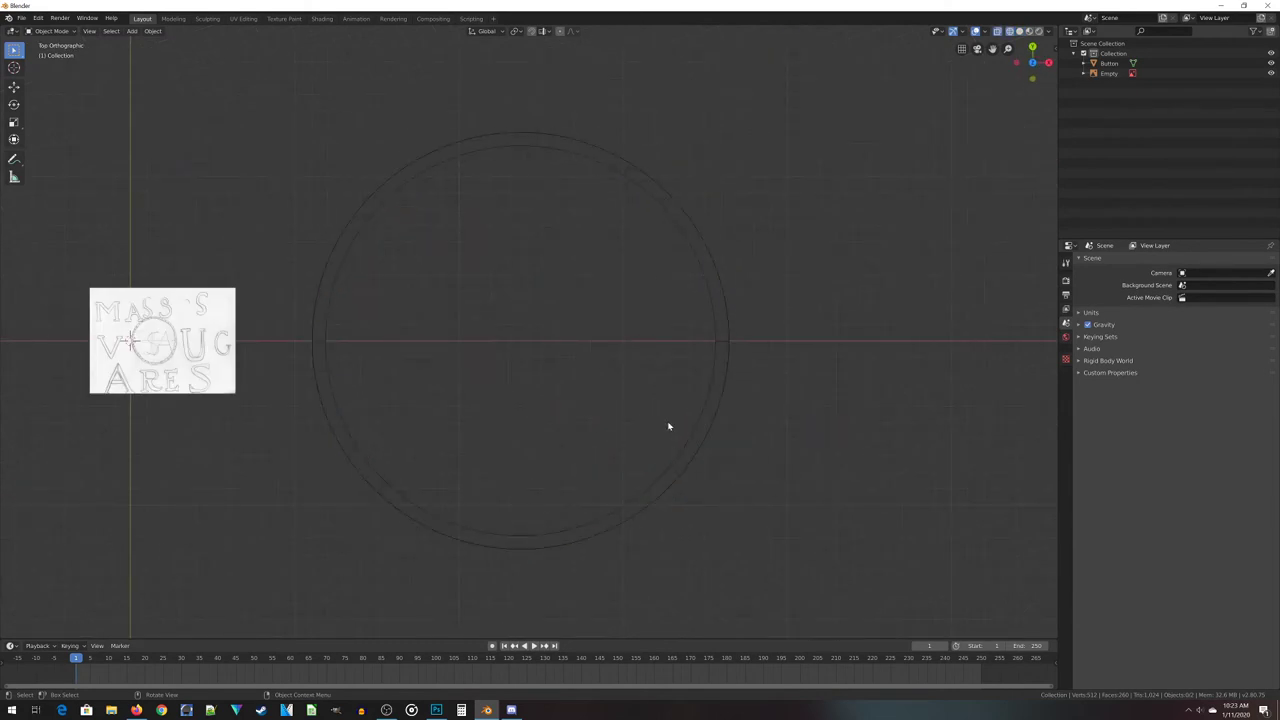
left_click(720, 397)
key("Tab")
scroll(723, 280, "up", 2)
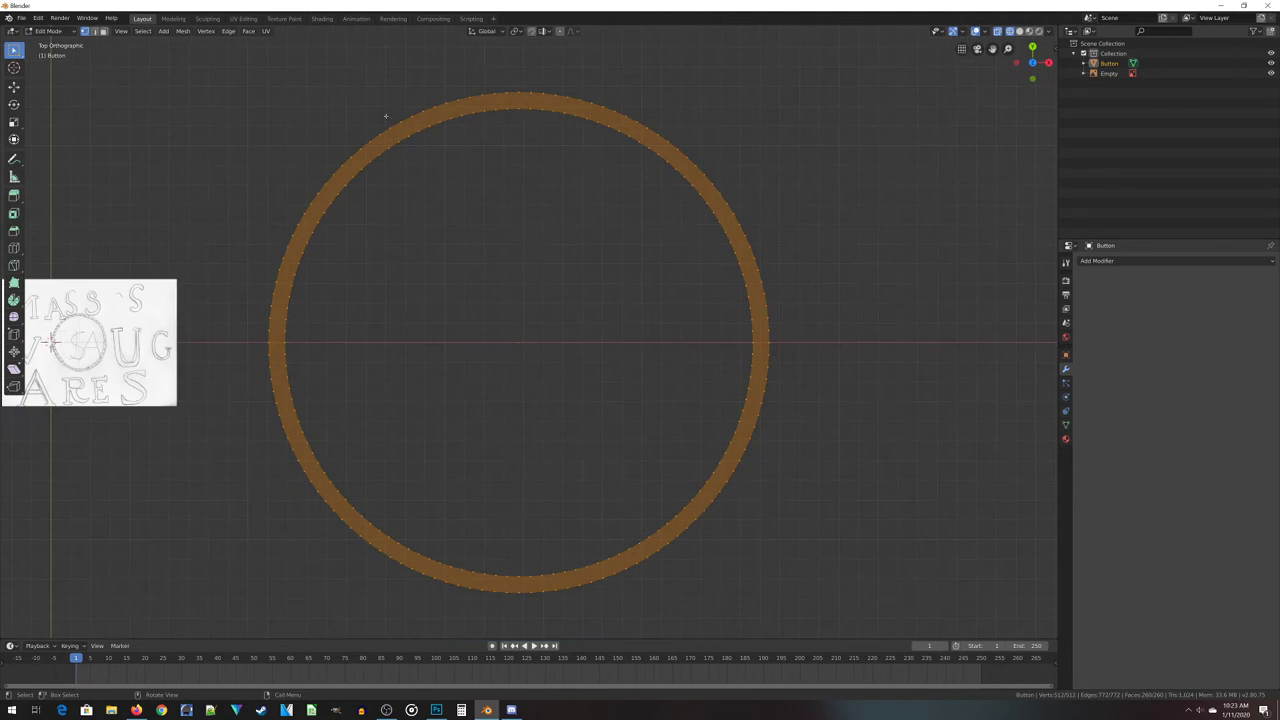
Examine the ring's mesh from several angles in wireframe and solid shading, ending in a wireframe top view
middle_click_drag(634, 481, 480, 457)
scroll(303, 205, "up", 1)
middle_click_drag(304, 204, 338, 228)
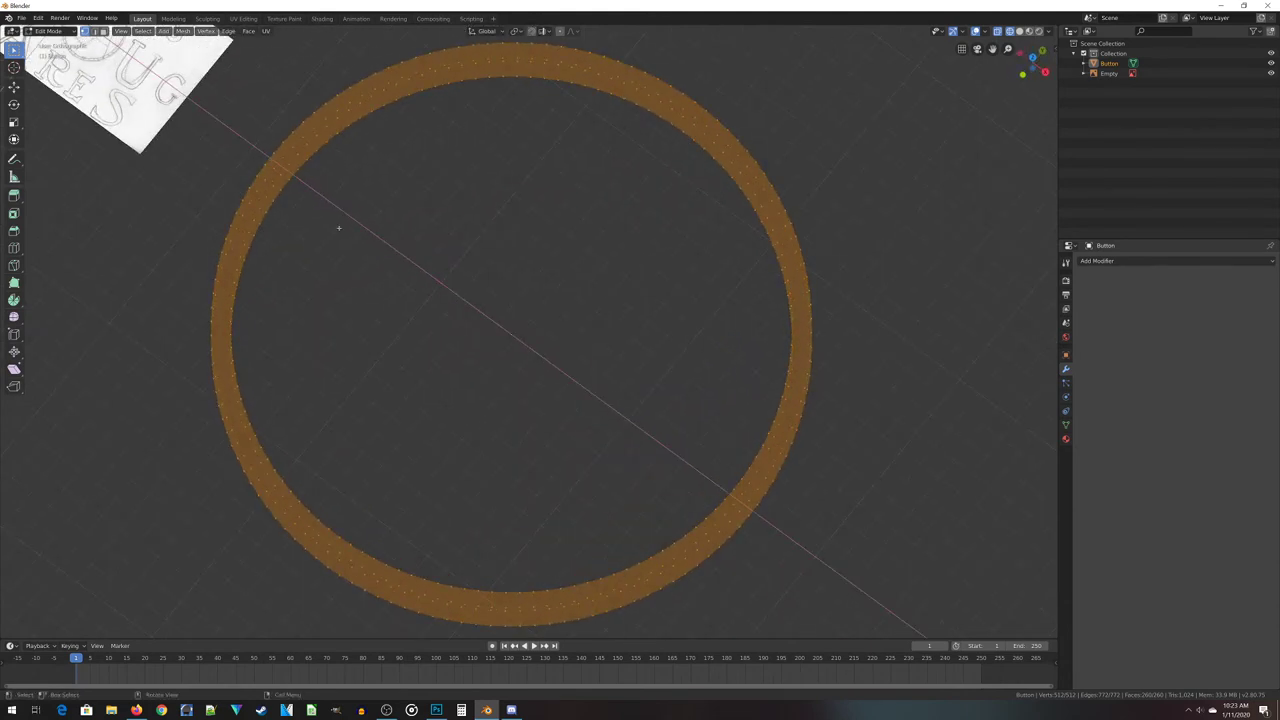
scroll(503, 246, "down", 2)
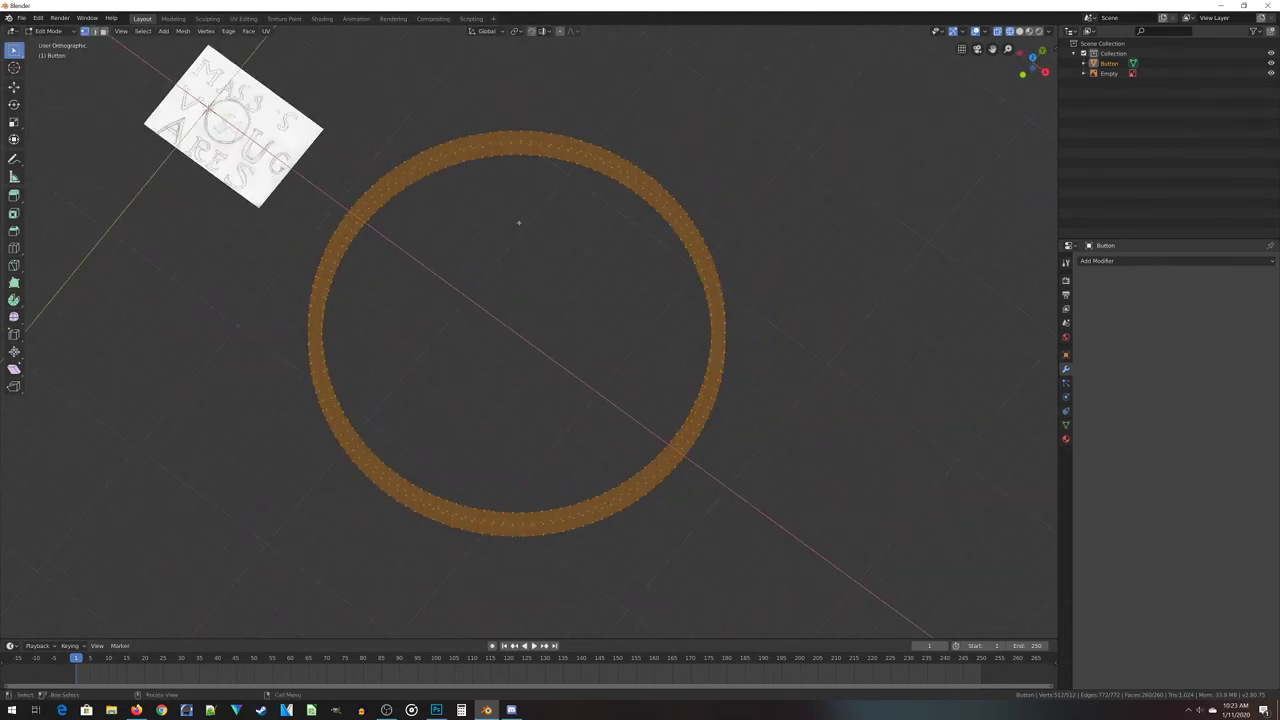
key("KP_7")
scroll(665, 379, "up", 1)
mouse_move(708, 516)
middle_mouse_down()
mouse_move(489, 434)
mouse_move(443, 394)
middle_mouse_up()
key("z")
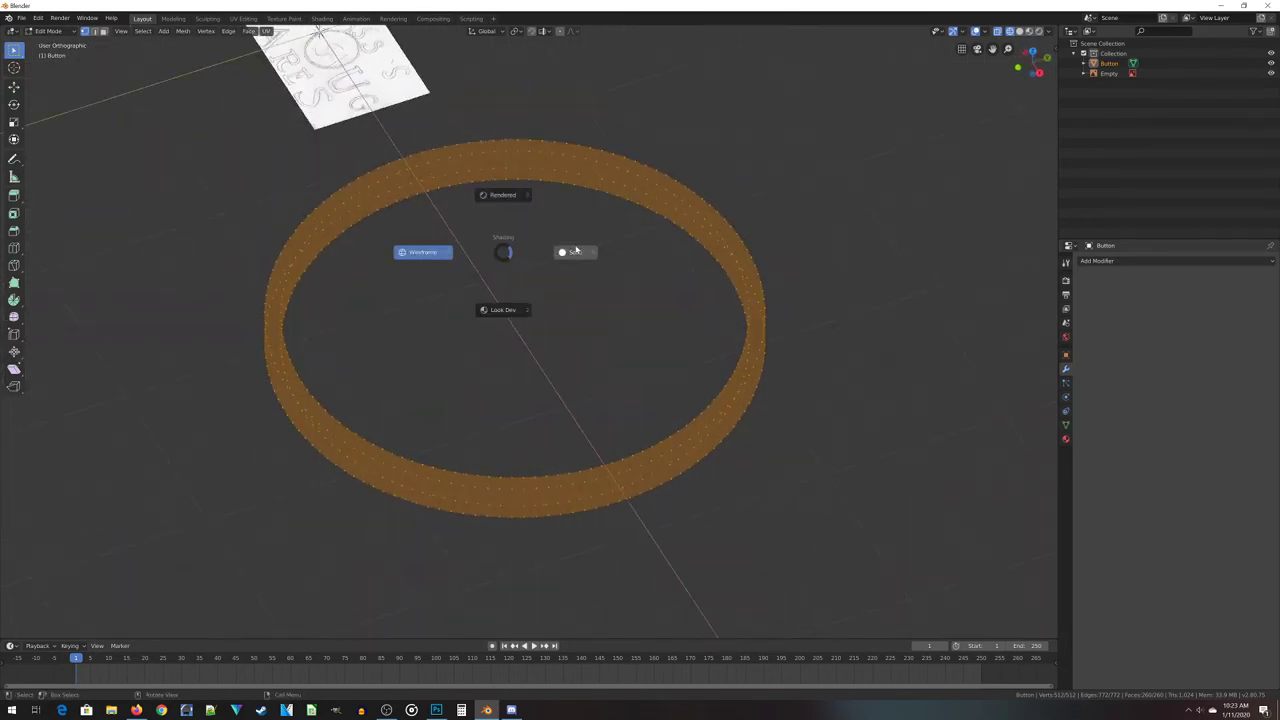
left_click(575, 251)
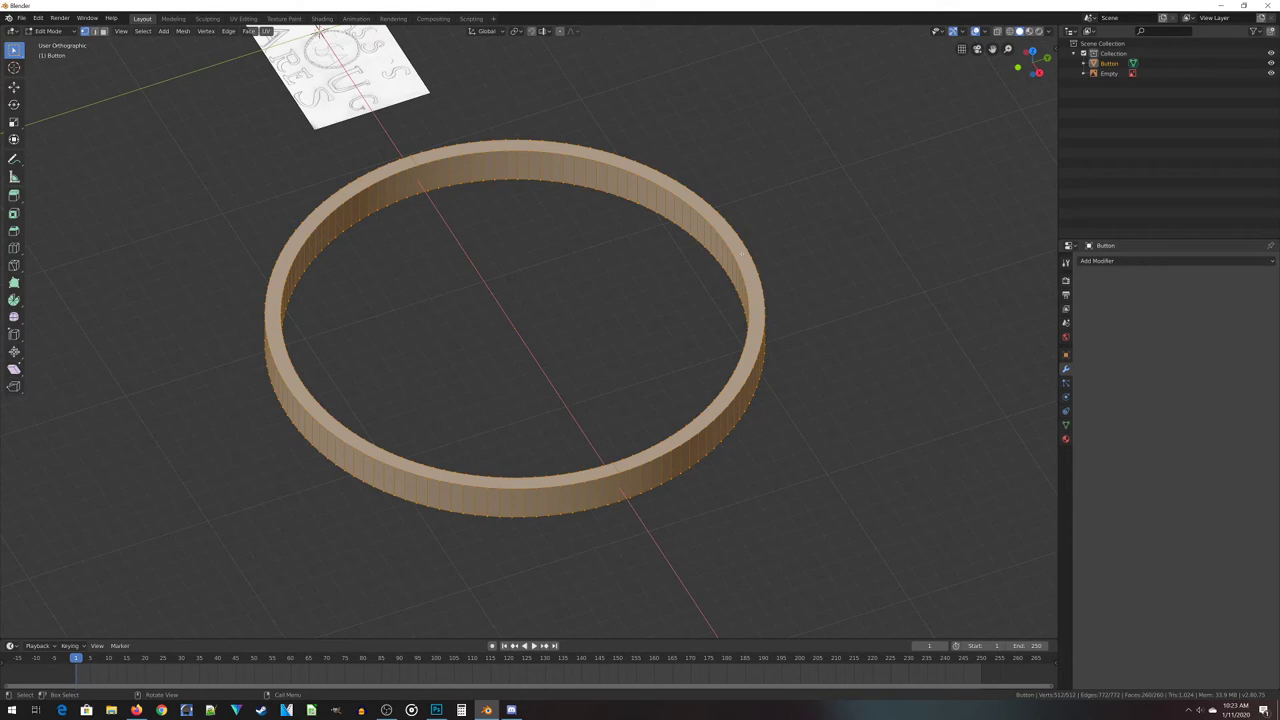
middle_click_drag(630, 378, 701, 361)
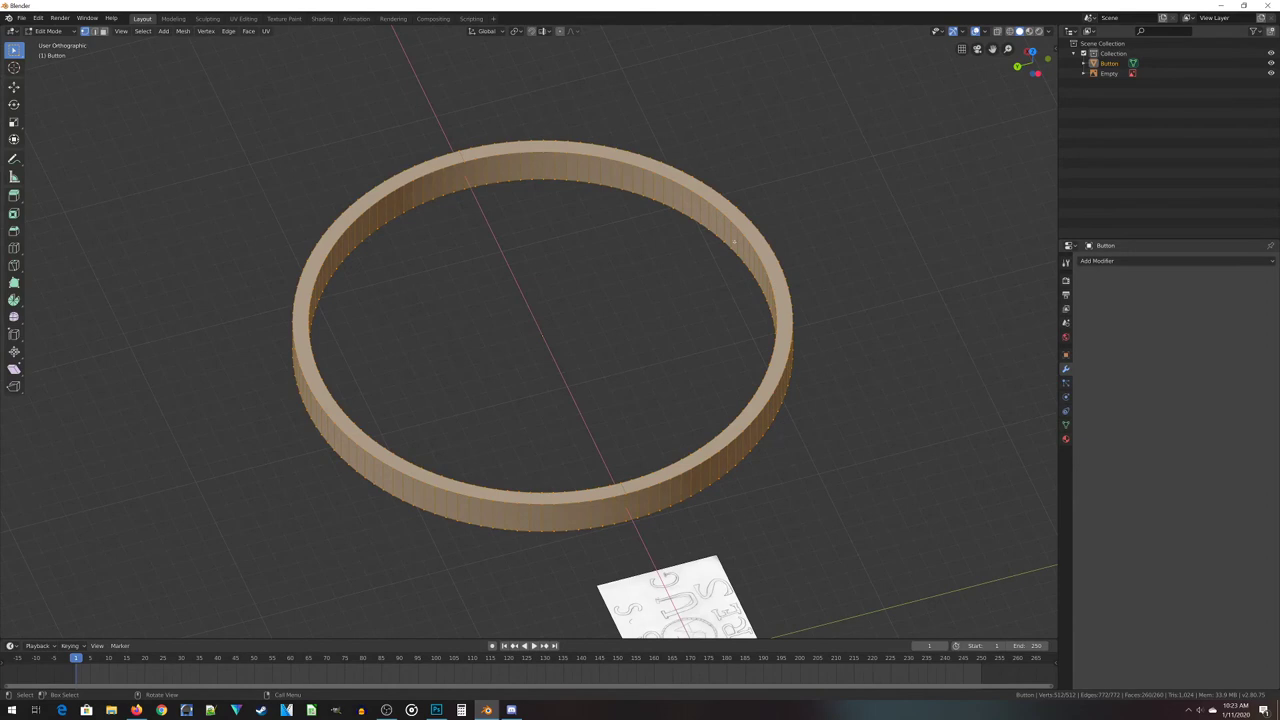
key("KP_7")
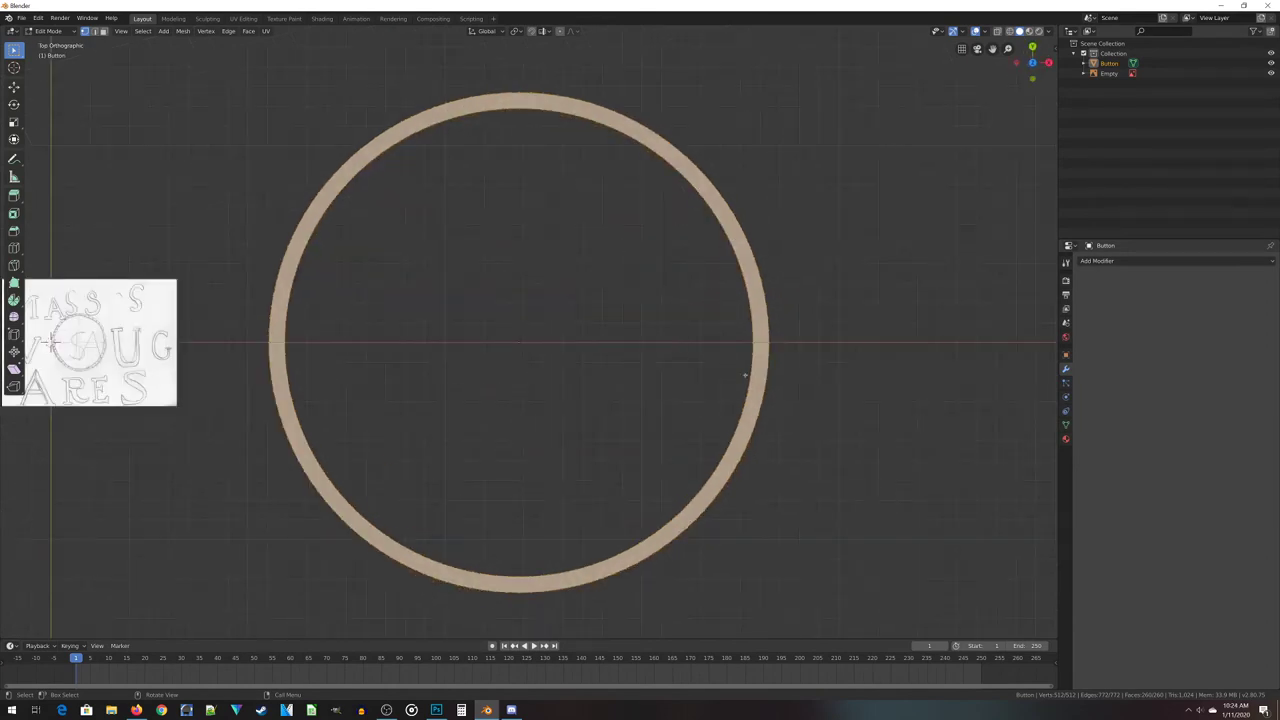
key("z")
left_click(686, 379)
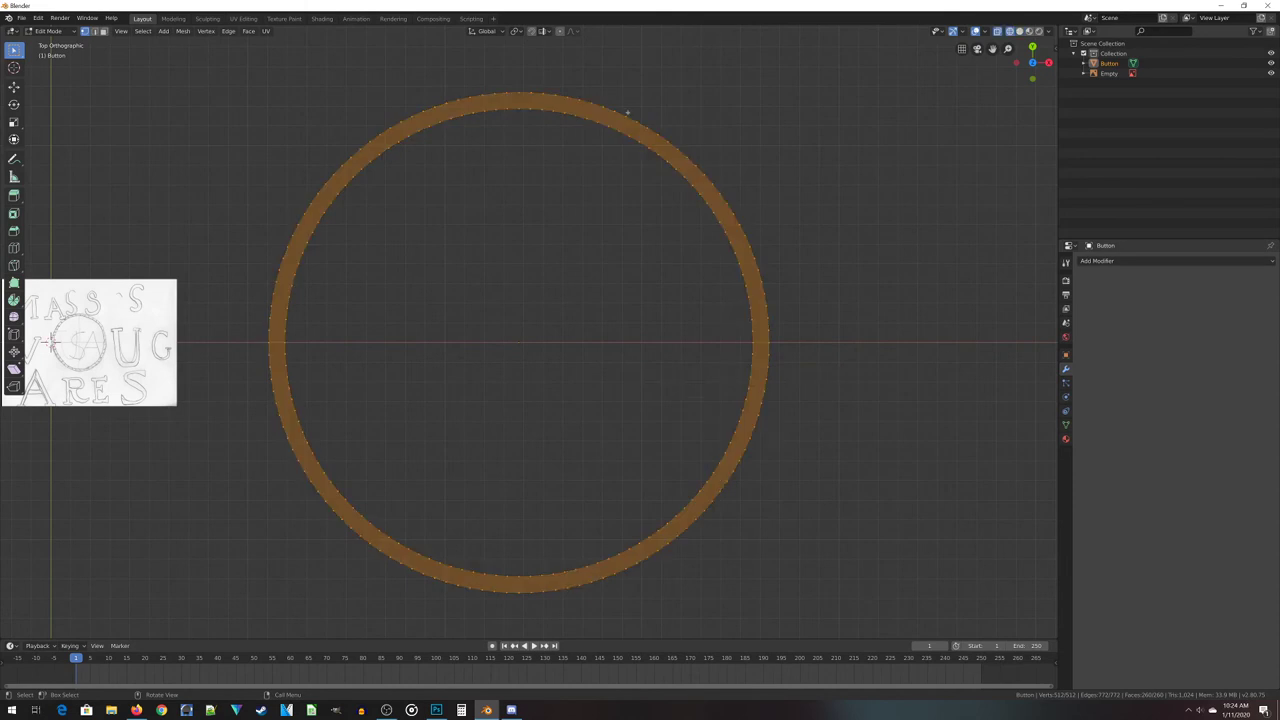
Select all of the ring's vertices and box-deselect the outer-edge vertices along its right side
left_click(275, 527)
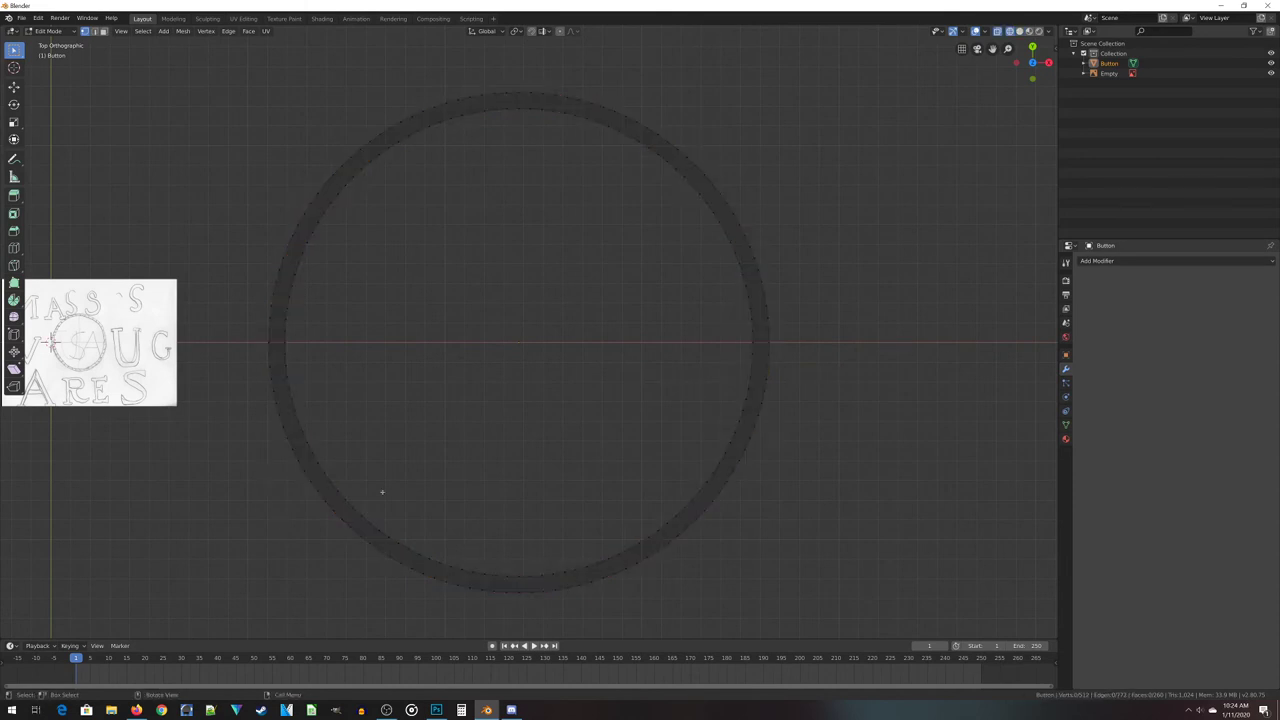
key("a")
key("b")
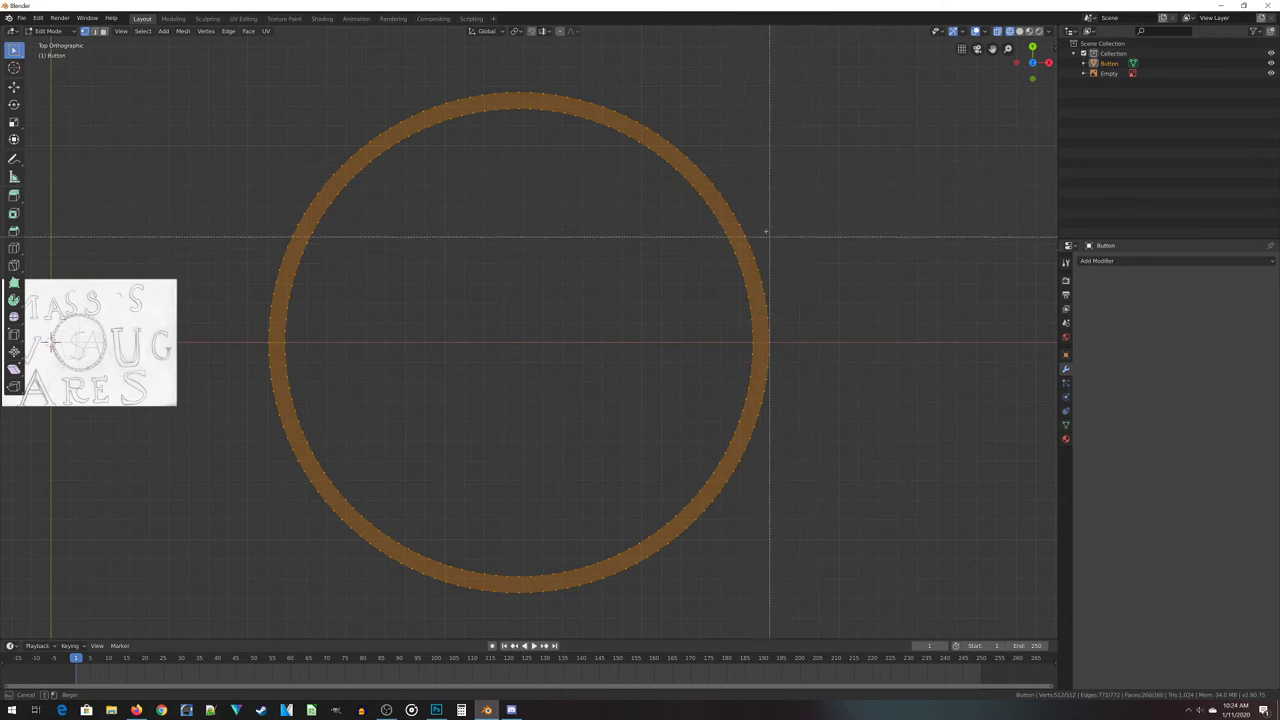
left_click_drag(753, 205, 837, 511)
middle_click_drag(837, 511, 842, 313)
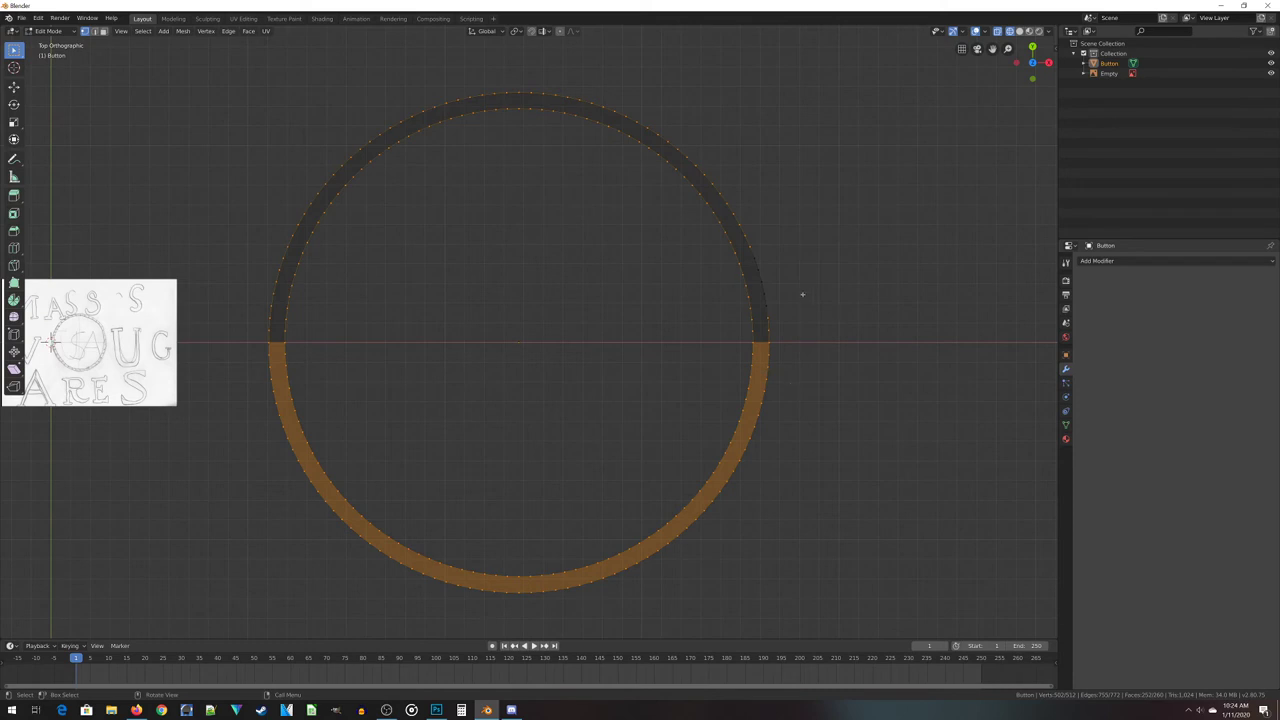
scroll(783, 383, "up", 4)
middle_click_drag(943, 486, 627, 332, "shift")
key("b")
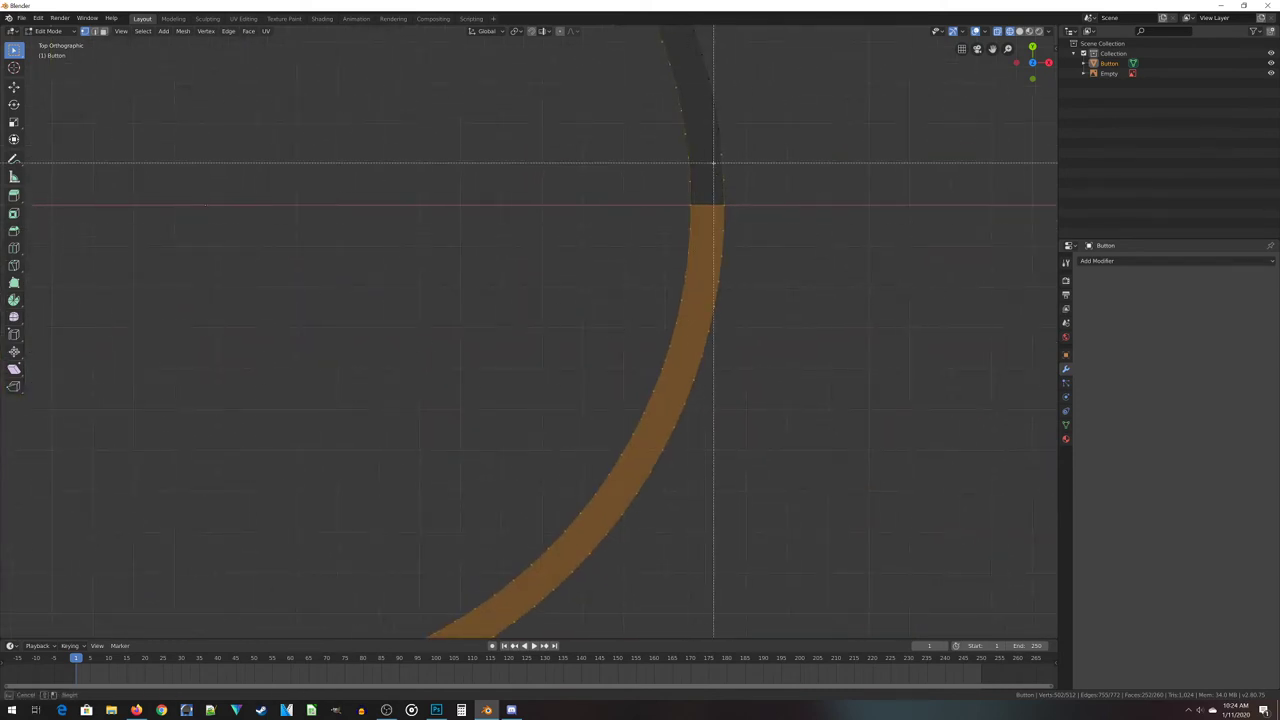
left_click_drag(708, 140, 769, 497)
middle_click_drag(769, 497, 769, 497)
key("b")
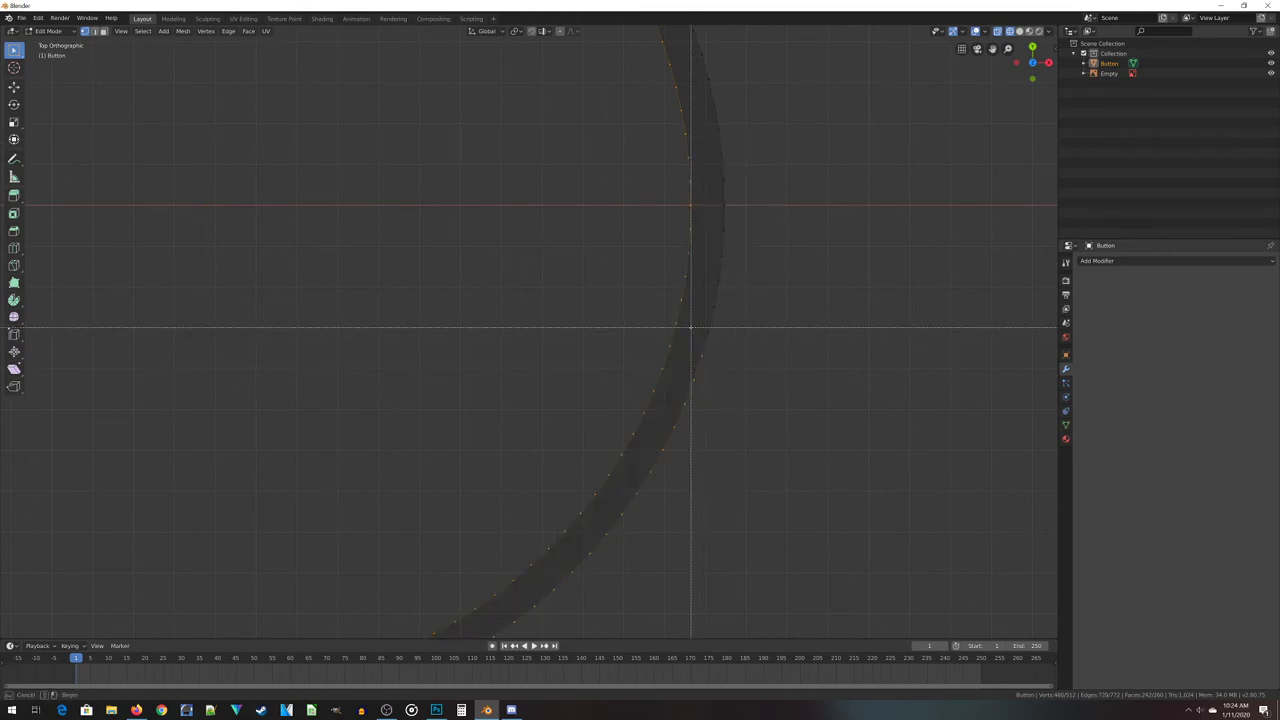
middle_click_drag(677, 366, 740, 526)
Circle-deselect the remaining outer-edge vertices around the ring, keeping only the inner wall's vertices selected
middle_click_drag(706, 582, 792, 433, "shift")
key("c")
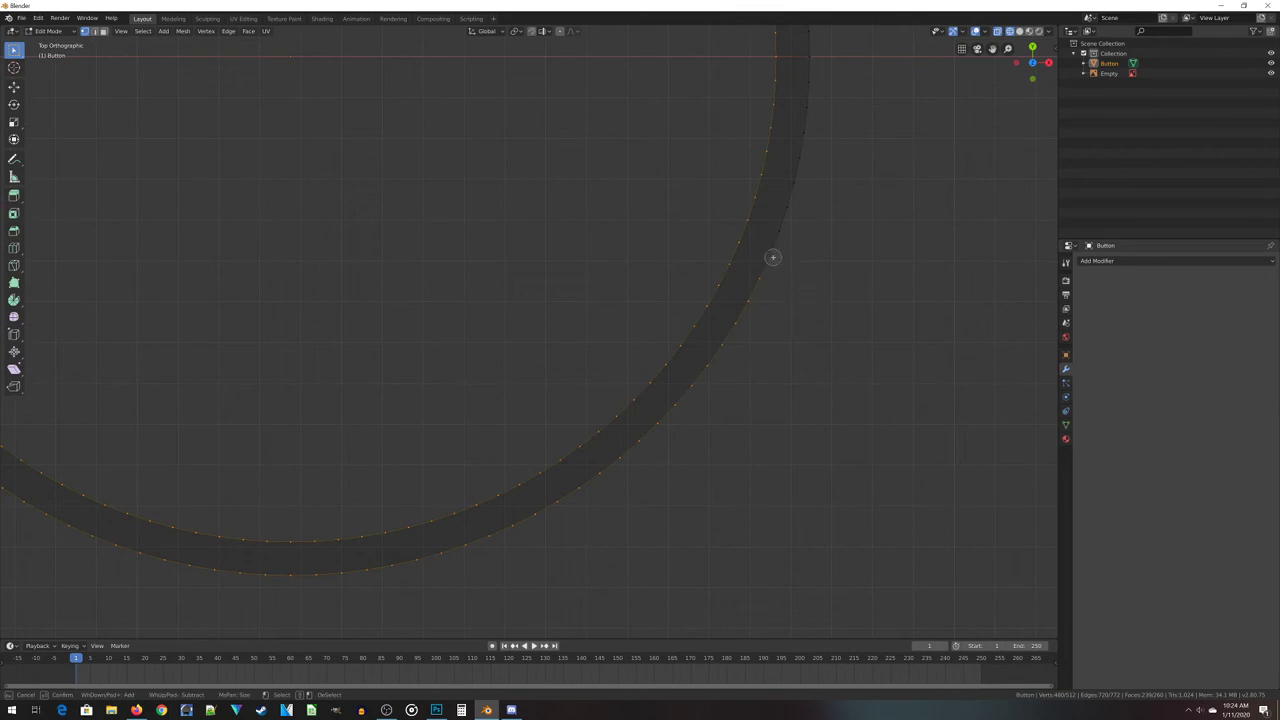
middle_click_drag(738, 303, 672, 403)
key("Escape")
key("c")
mouse_move(715, 357)
middle_mouse_down()
mouse_move(640, 443)
mouse_move(519, 520)
mouse_move(561, 503)
mouse_move(276, 595)
mouse_move(277, 577)
mouse_move(365, 628)
mouse_move(2, 497)
middle_mouse_up()
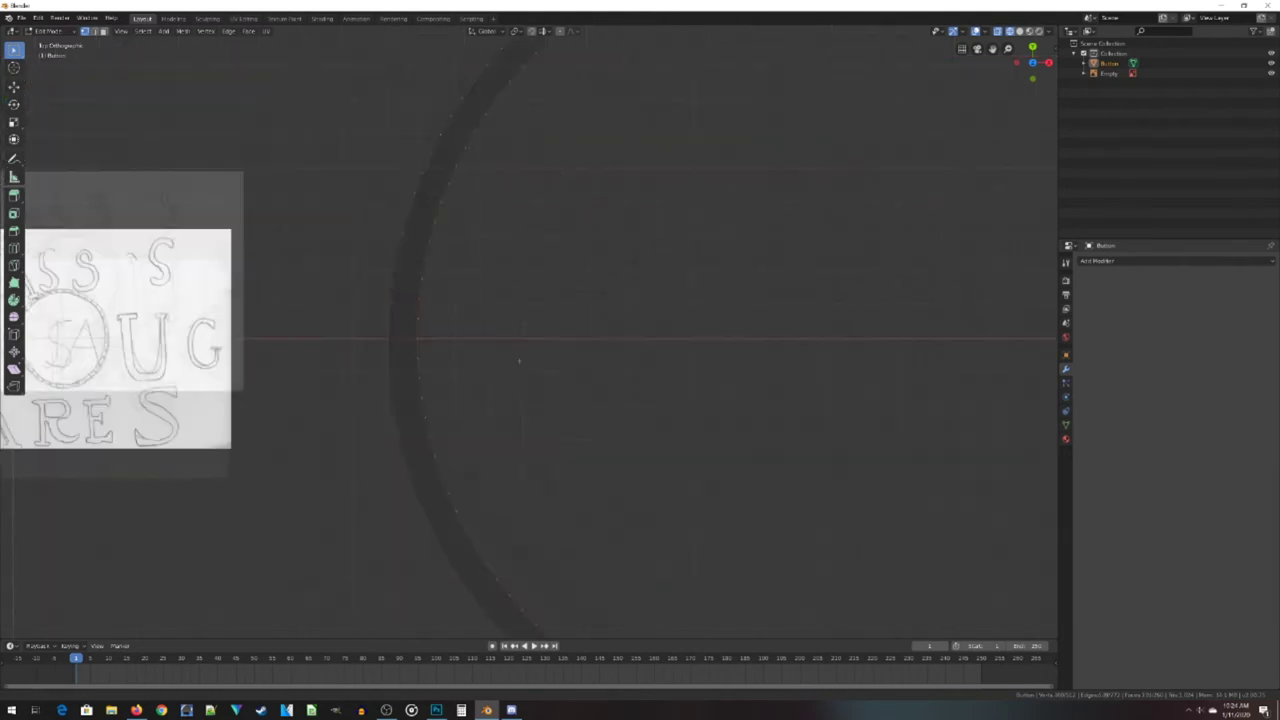
middle_click_drag(519, 361, 503, 547, "shift")
key("c")
mouse_move(380, 426)
middle_mouse_down()
mouse_move(512, 195)
mouse_move(645, 113)
mouse_move(988, 121)
middle_mouse_up()
Check the inner wall selection from an angle and delete the selected faces
middle_click_drag(462, 455, 473, 308)
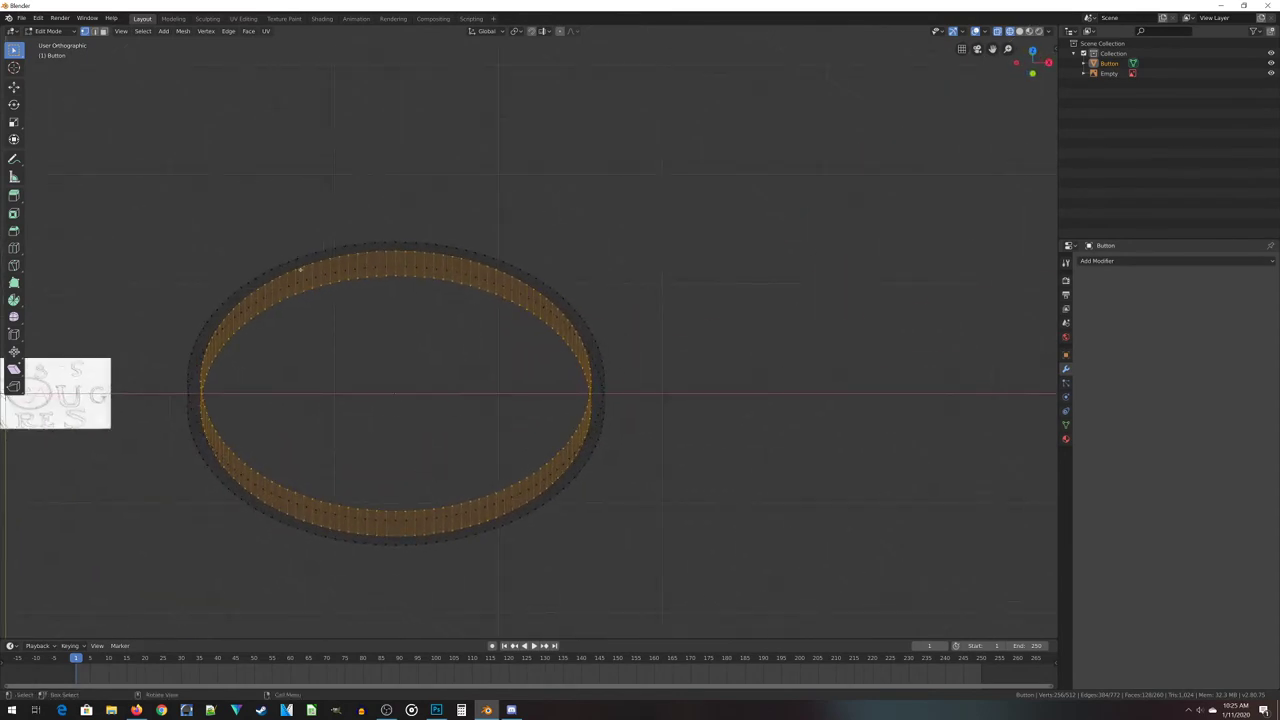
middle_click_drag(170, 453, 595, 481)
middle_click_drag(693, 488, 452, 411)
middle_click_drag(429, 368, 490, 306)
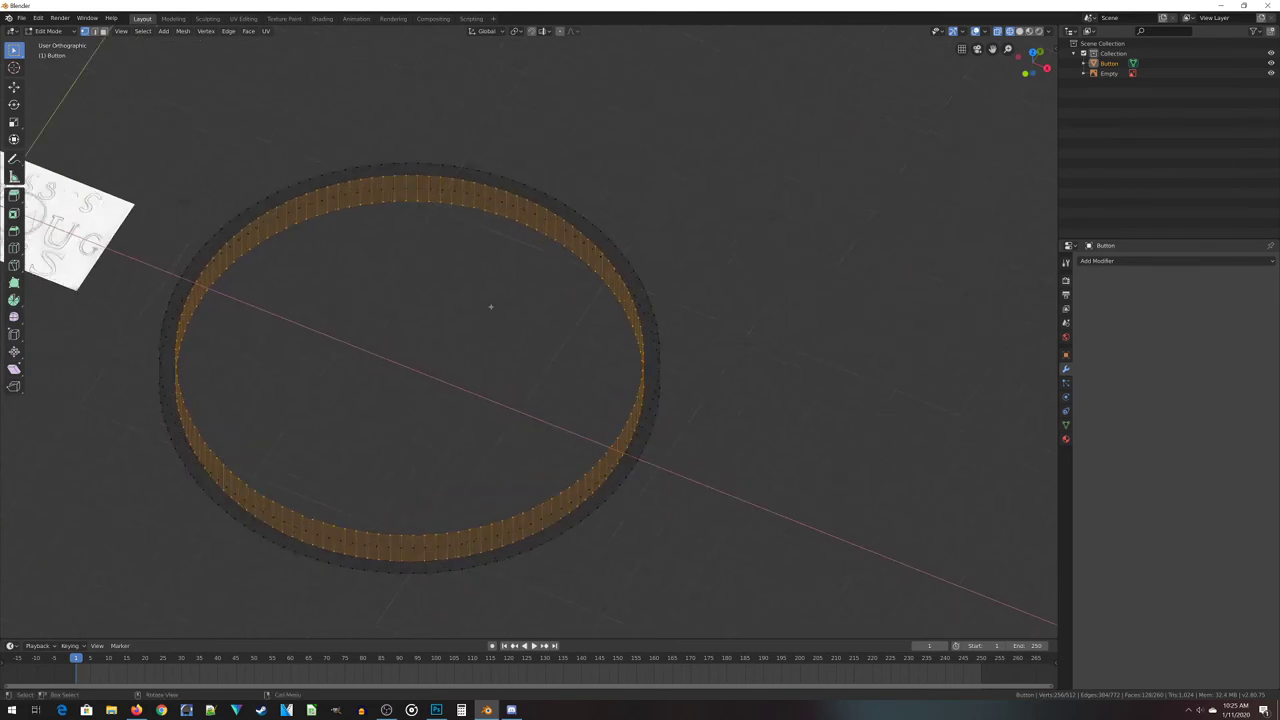
key("x")
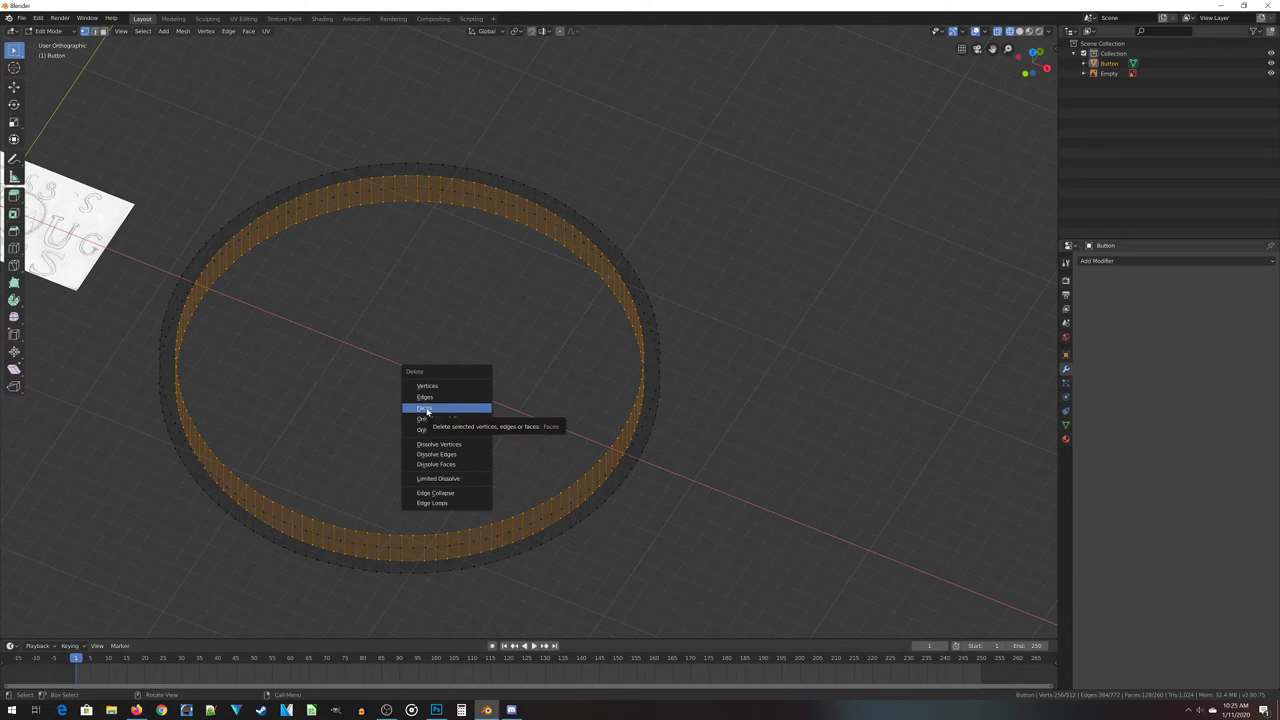
left_click(425, 409)
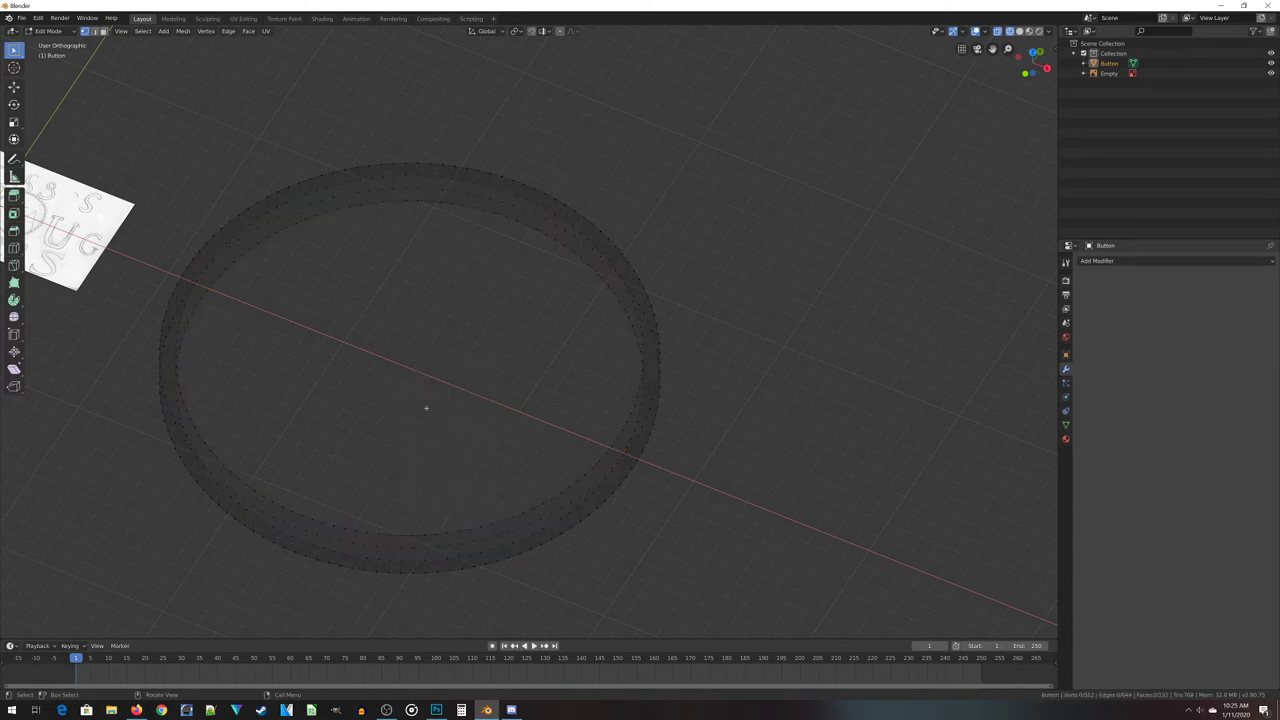
Display the ring in solid shading and examine its open inner side and flat rim from several angles
key("z")
left_click(540, 355)
mouse_move(543, 349)
middle_mouse_down()
mouse_move(457, 340)
mouse_move(588, 346)
mouse_move(640, 331)
mouse_move(634, 357)
mouse_move(590, 350)
mouse_move(551, 321)
mouse_move(534, 323)
mouse_move(571, 349)
mouse_move(517, 340)
middle_mouse_up()
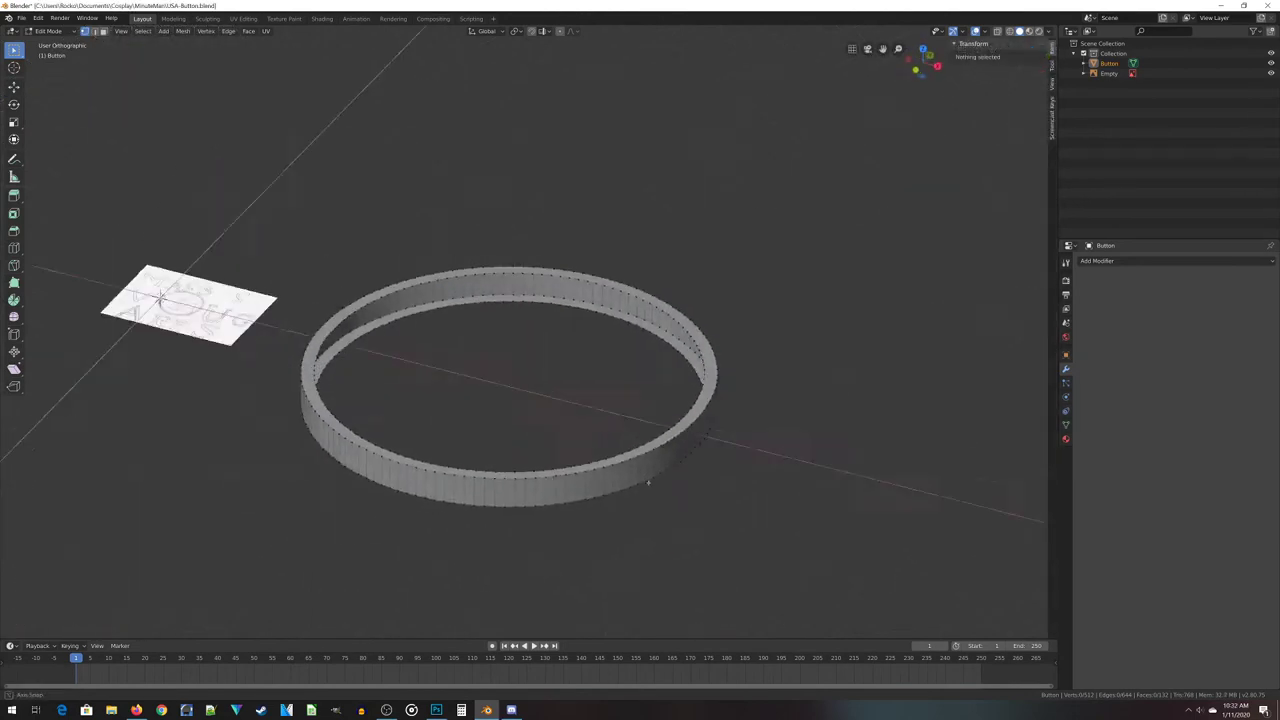
middle_click_drag(560, 470, 606, 474)
middle_click_drag(545, 335, 574, 409)
scroll(588, 403, "up", 4)
middle_click_drag(652, 430, 626, 439)
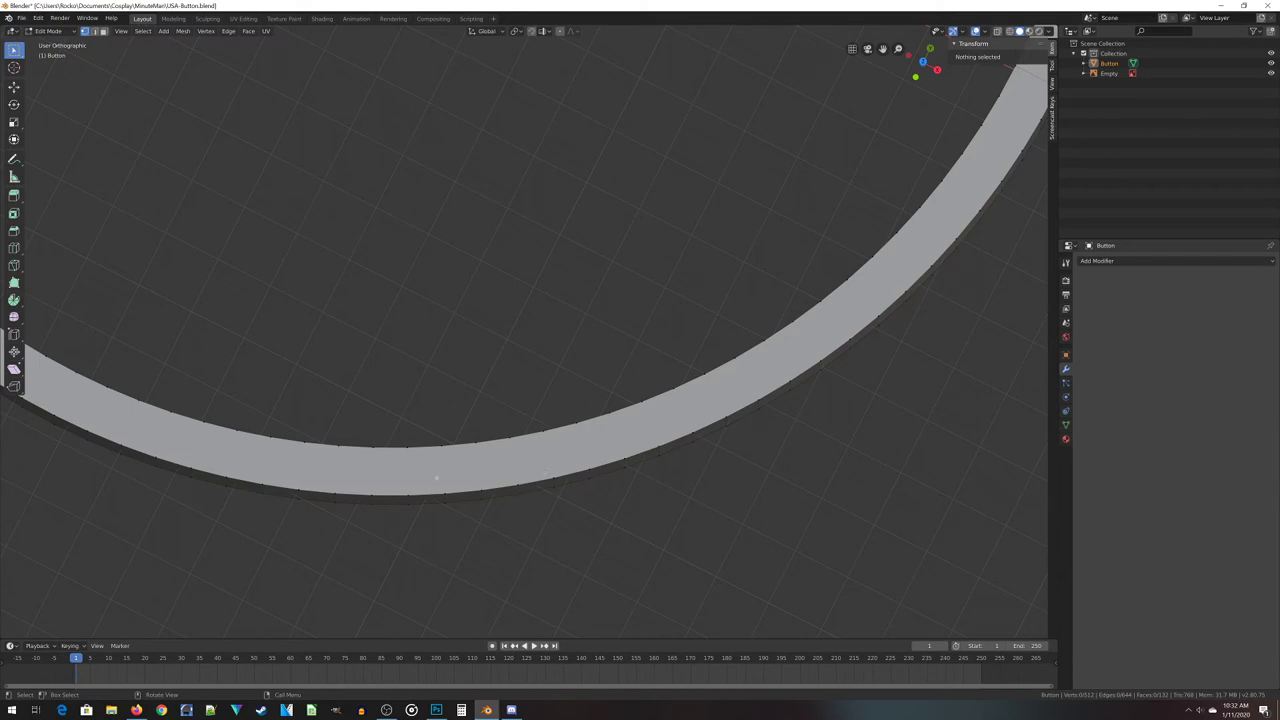
scroll(429, 462, "down", 6)
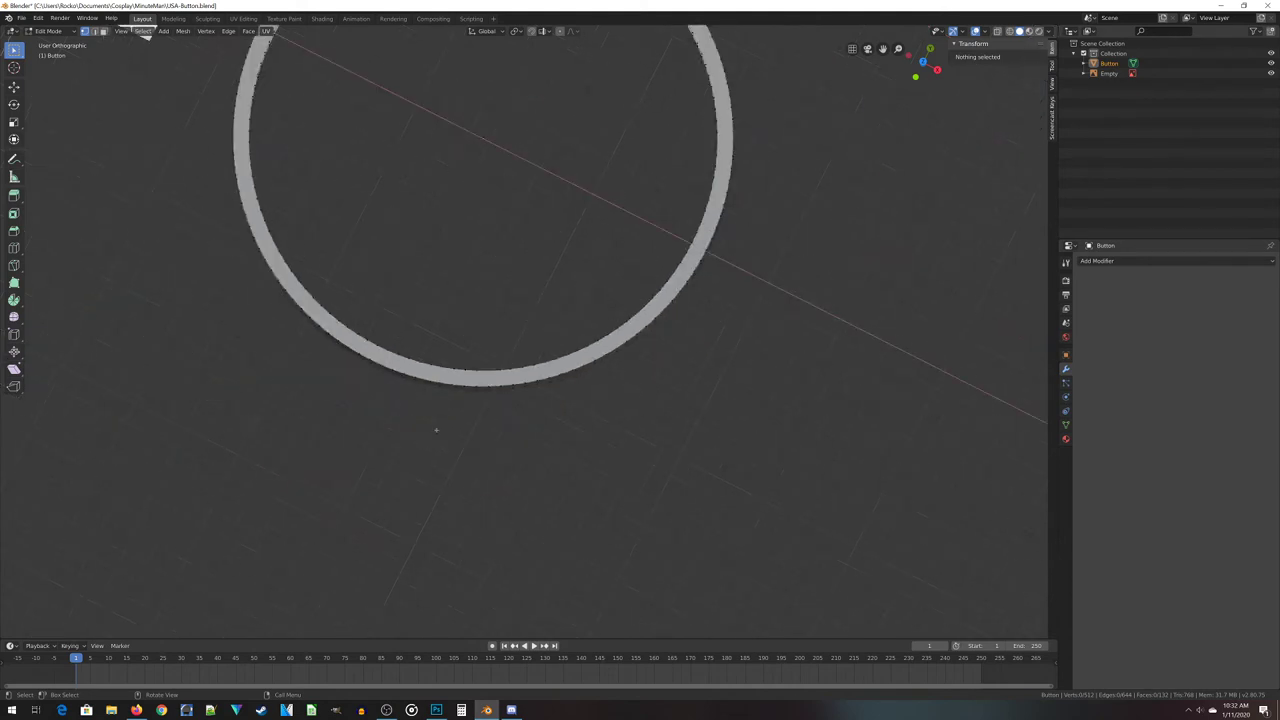
middle_click_drag(465, 484, 558, 311)
middle_click_drag(481, 446, 543, 472)
middle_click_drag(593, 328, 617, 391)
Add a Triangulate modifier to Button, apply it, and examine the triangulated faces in Edit Mode
key("Tab")
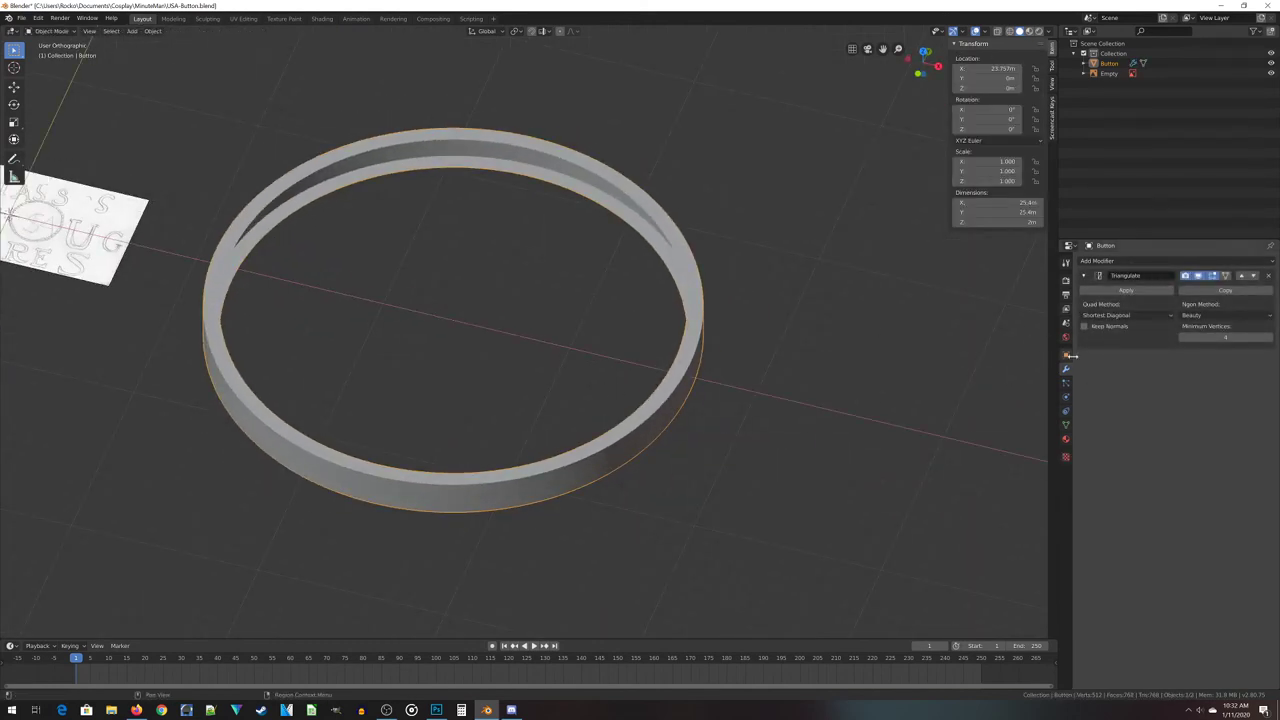
left_click(1146, 294)
middle_click_drag(729, 459, 784, 459)
key("Tab")
middle_click_drag(617, 431, 580, 428)
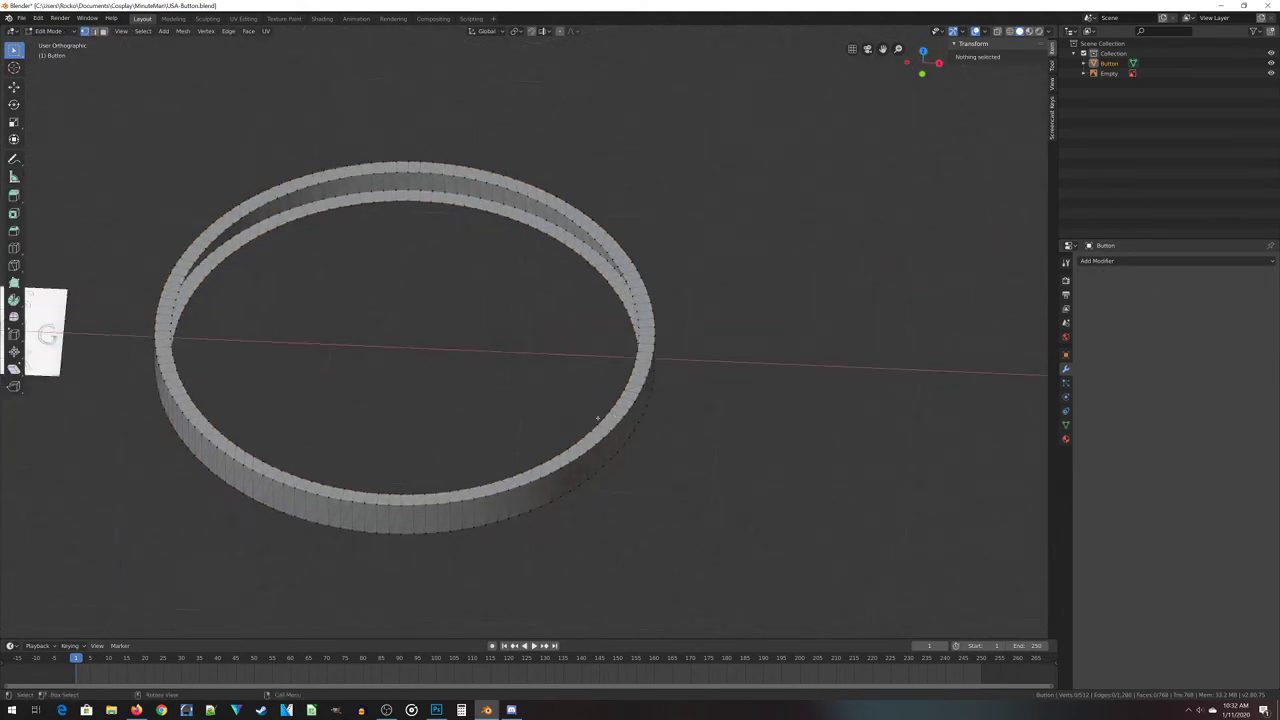
scroll(694, 517, "up", 3)
middle_click_drag(684, 498, 640, 445, "shift")
middle_click_drag(523, 503, 602, 550)
middle_click_drag(442, 523, 573, 569, "shift")
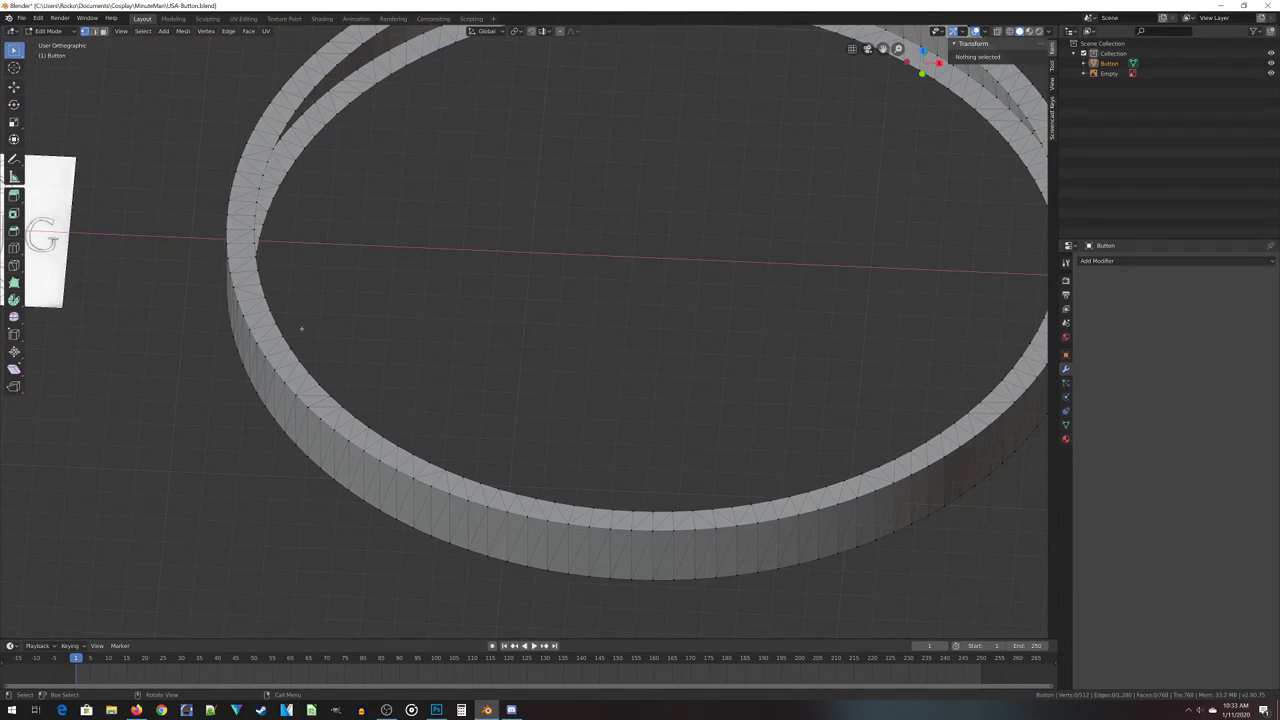
scroll(477, 303, "down", 5)
middle_click_drag(312, 191, 260, 182)
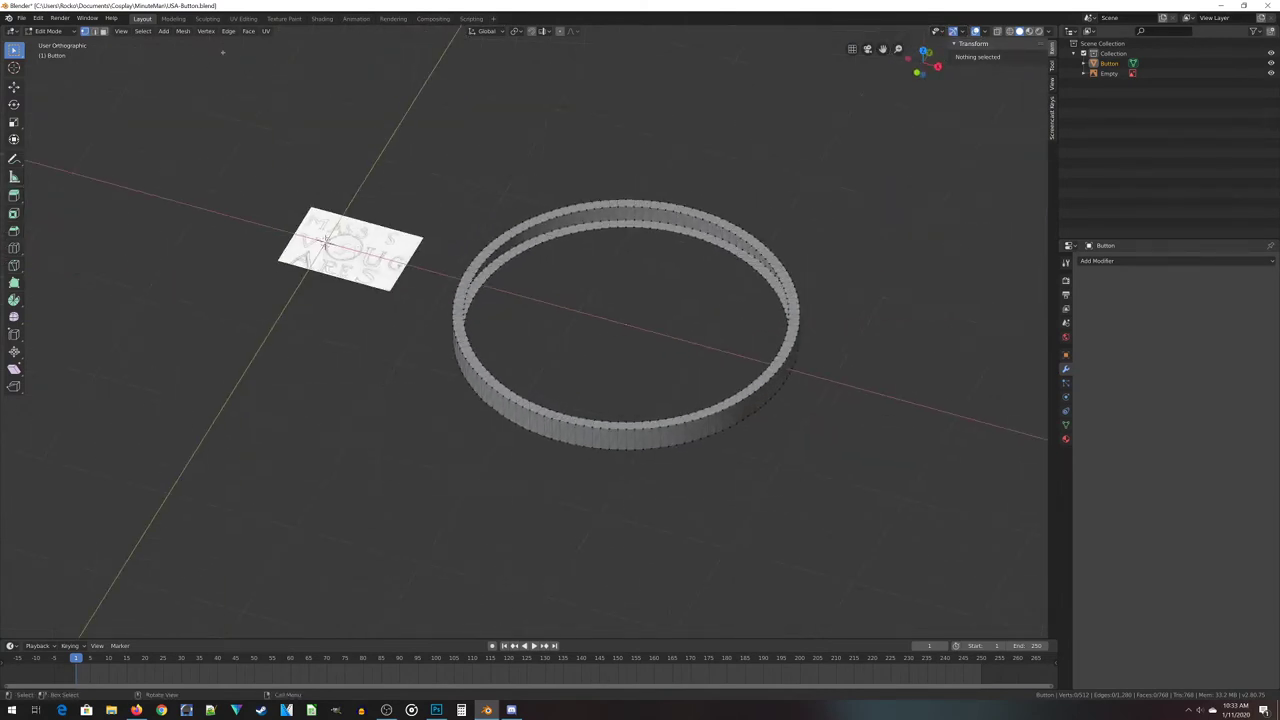
Try to convert the ring's triangles to quads with no geometry selected
left_click(250, 31)
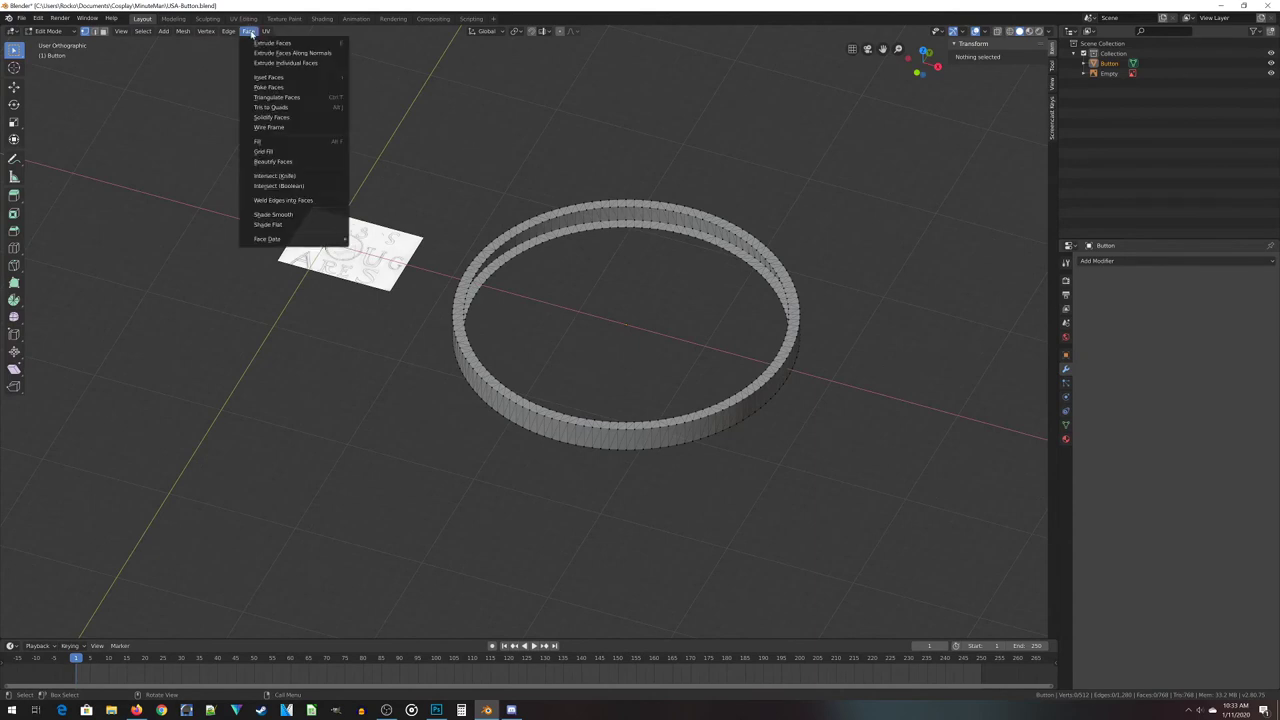
left_click(290, 107)
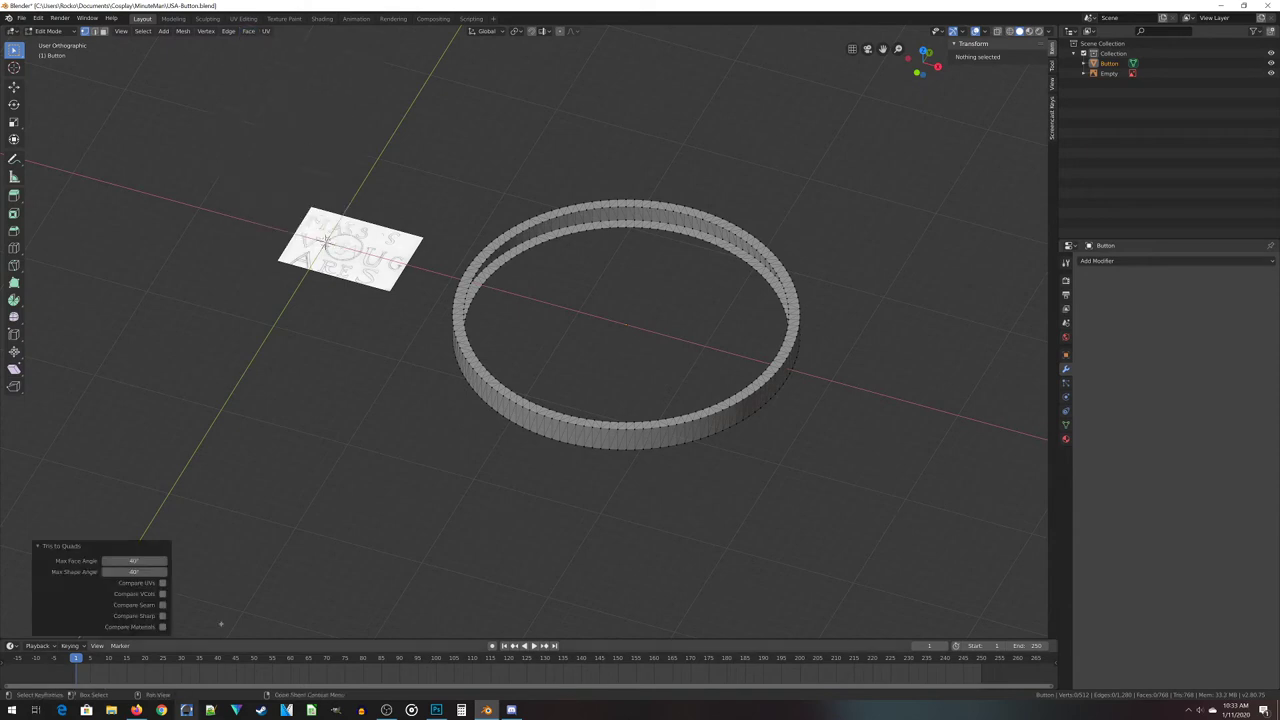
scroll(571, 482, "up", 4)
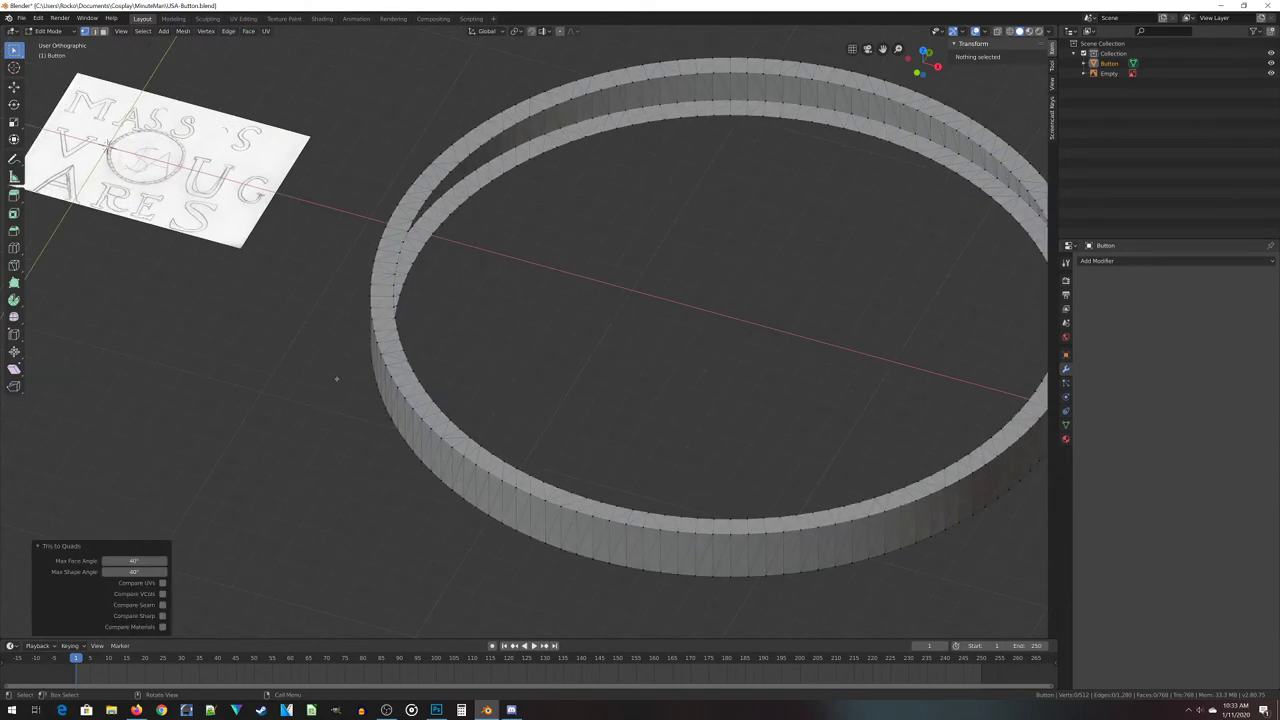
Select the entire ring mesh, convert its triangles to quads, and inspect the faces up close
key("a")
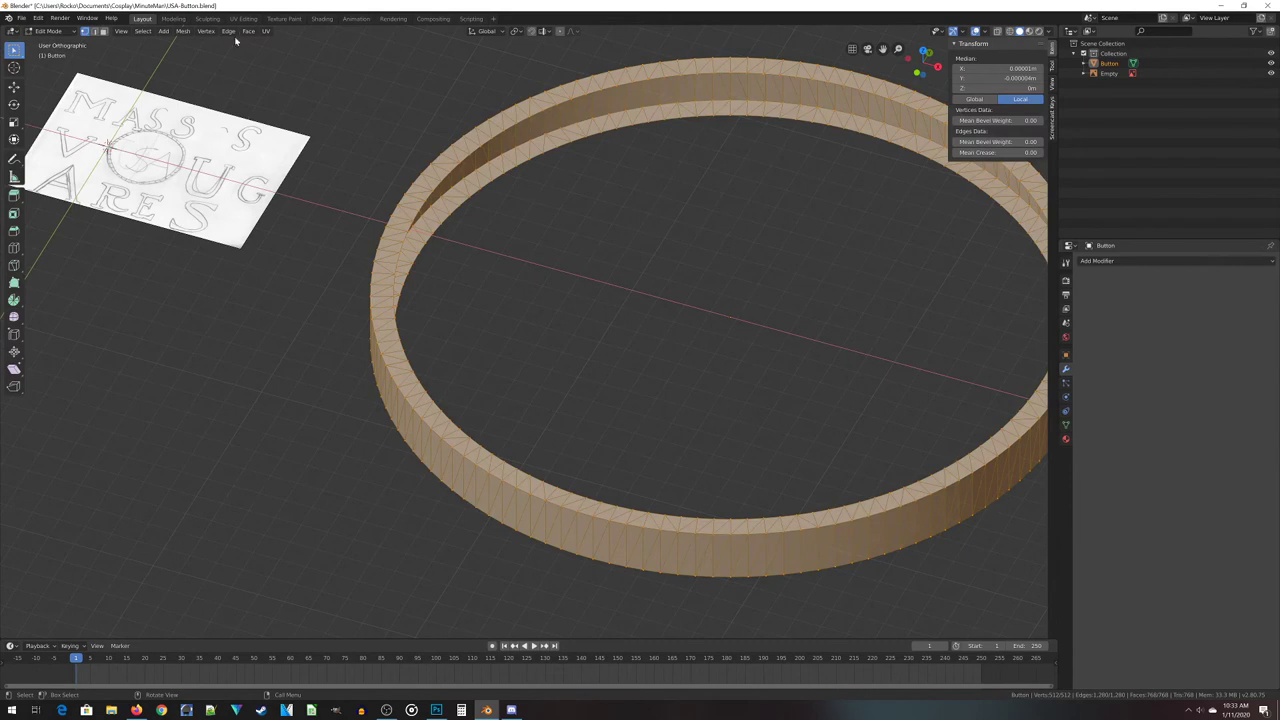
left_click(248, 31)
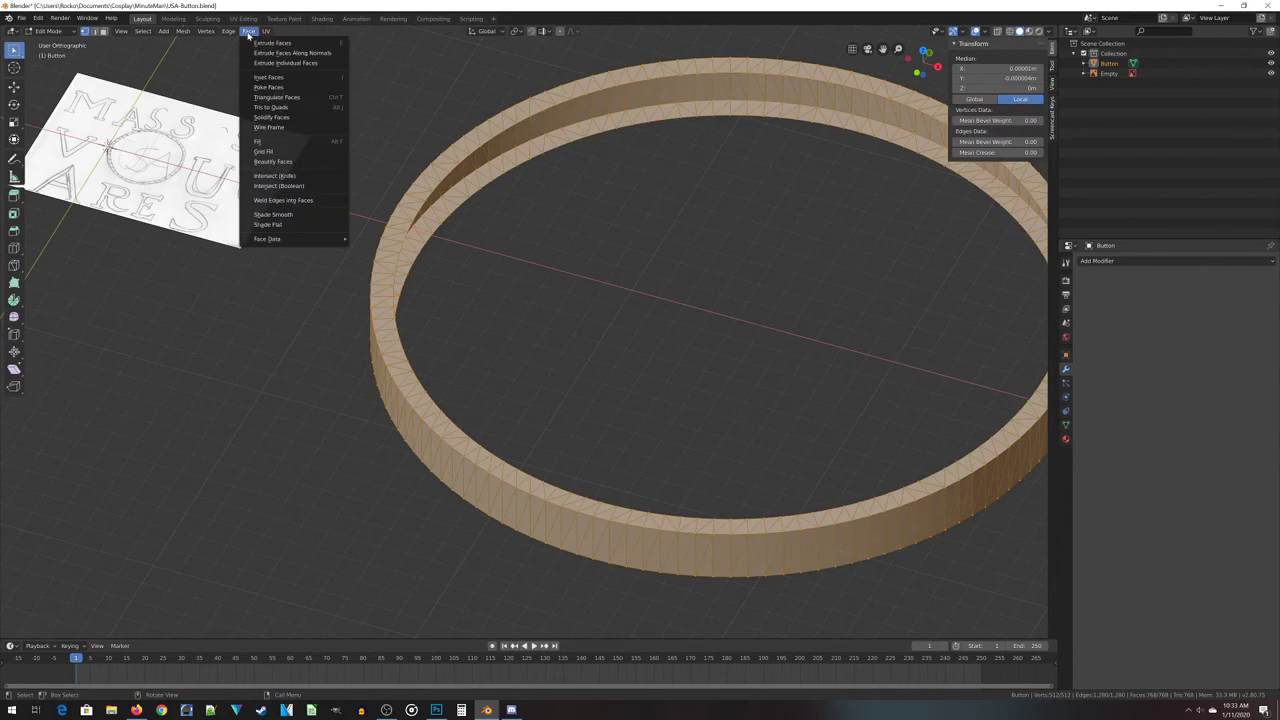
left_click(272, 107)
scroll(462, 333, "down", 3)
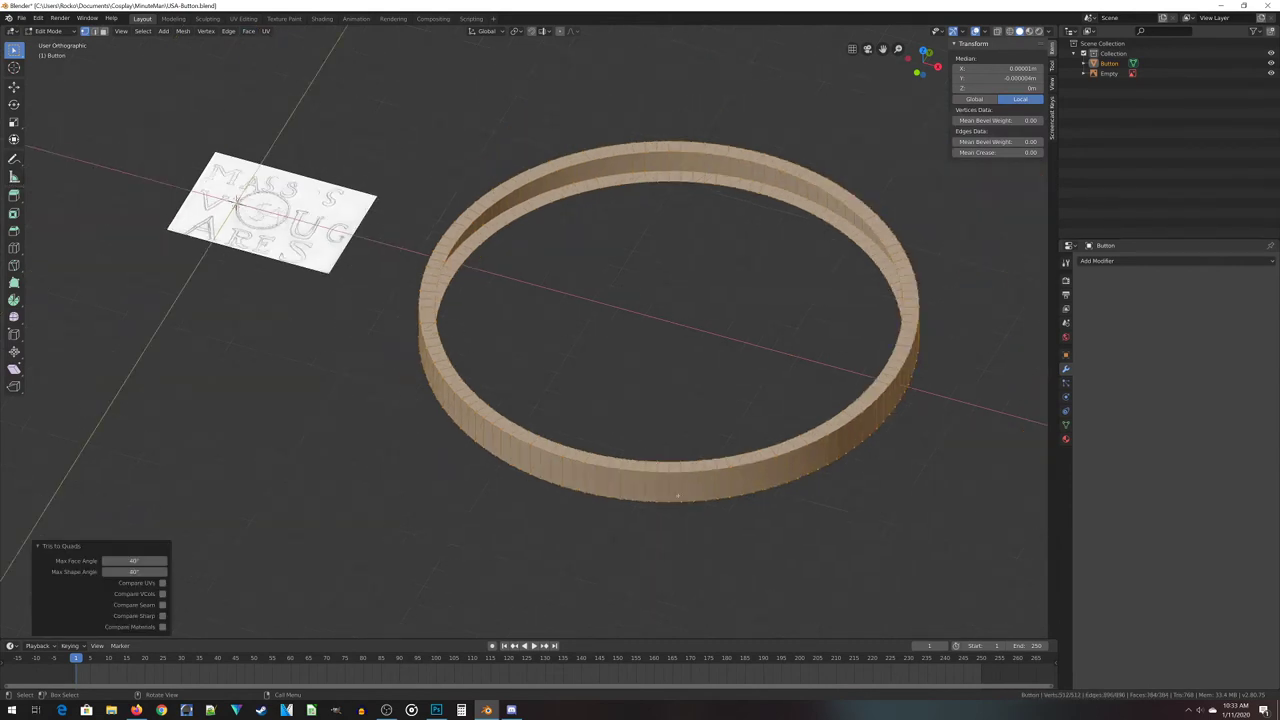
middle_click_drag(502, 471, 545, 455)
scroll(462, 433, "up", 8)
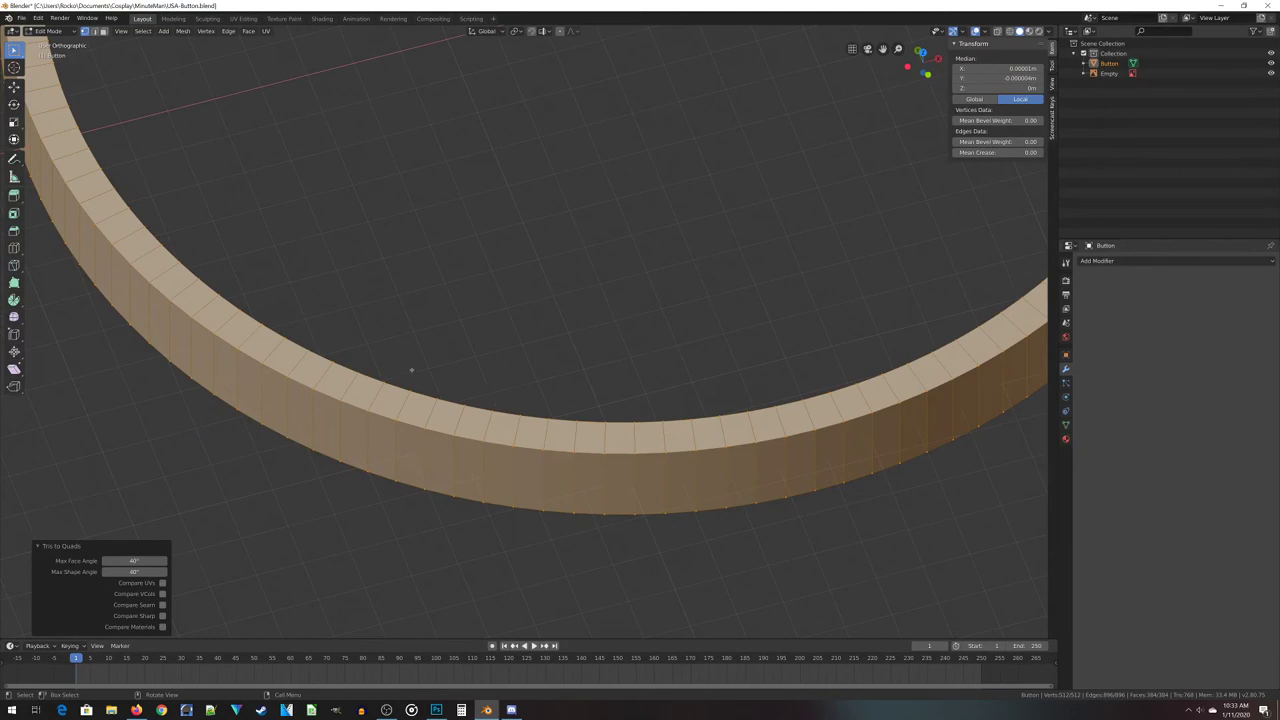
Deselect the mesh and examine the ring's quad faces from several angles
scroll(389, 431, "down", 8)
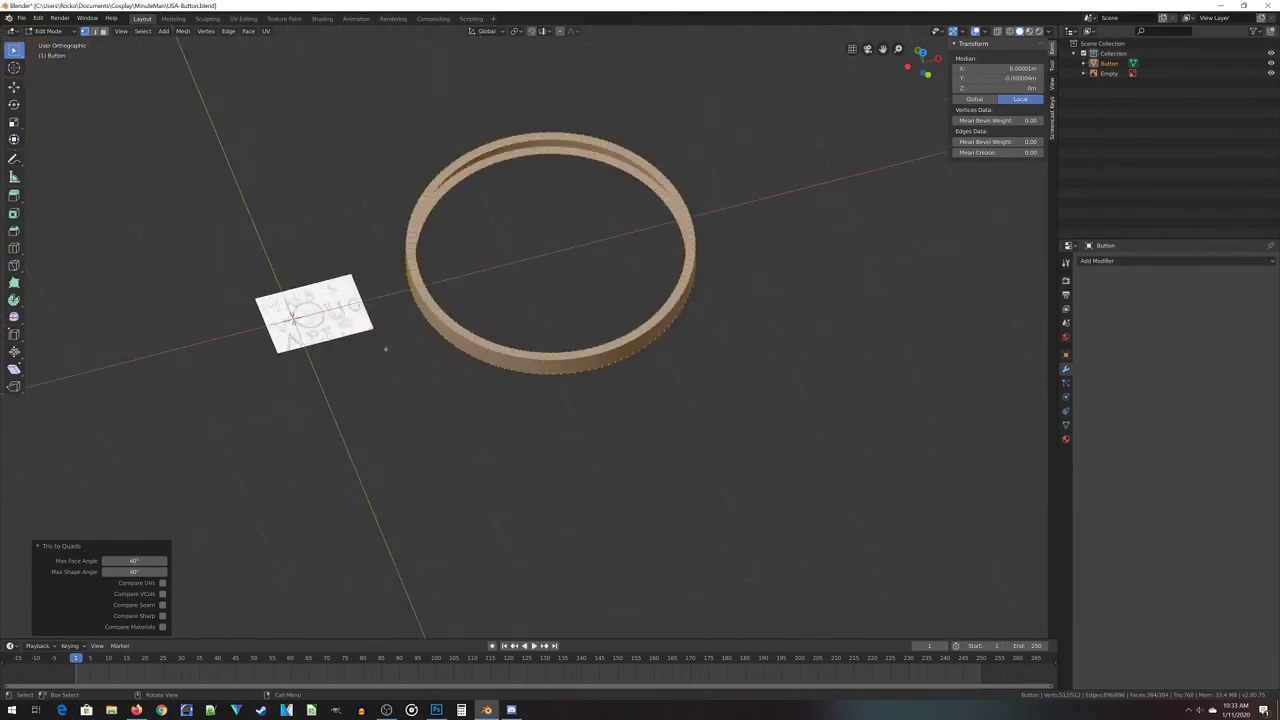
middle_click_drag(386, 349, 460, 306)
scroll(460, 306, "up", 1)
key("alt+a")
mouse_move(506, 437)
middle_mouse_down()
mouse_move(451, 366)
mouse_move(493, 457)
middle_mouse_up()
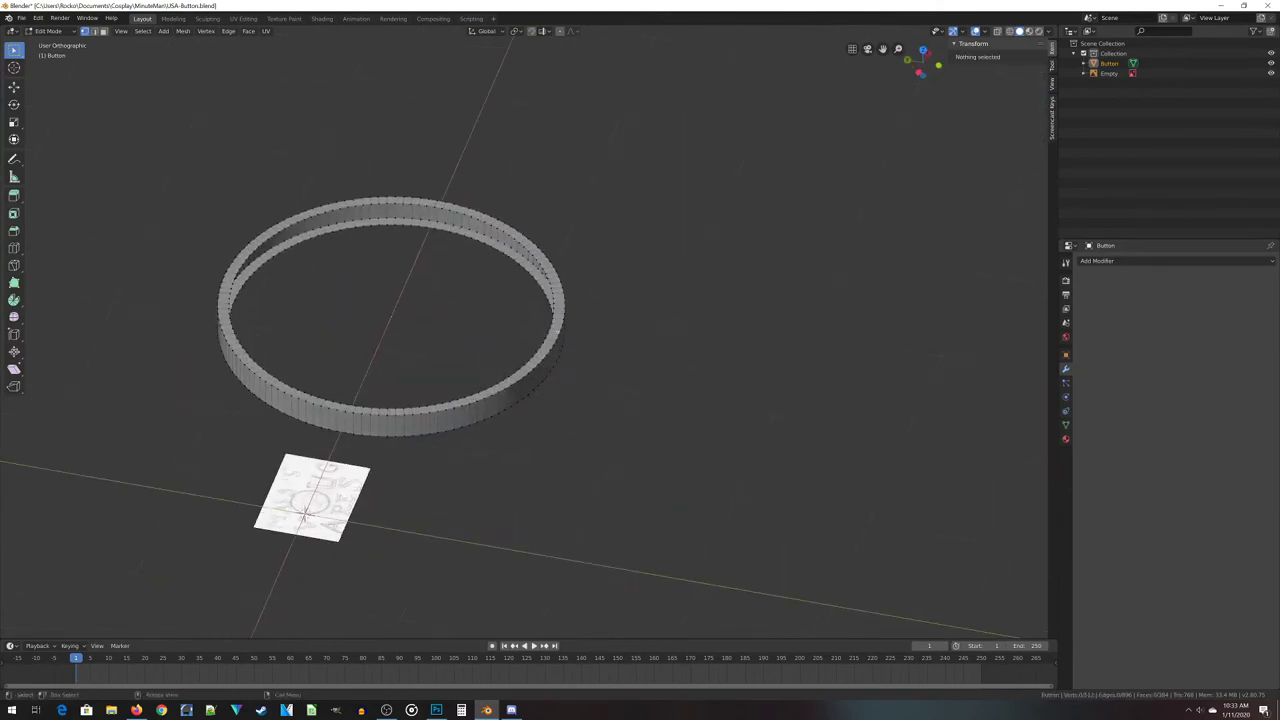
scroll(497, 397, "up", 5)
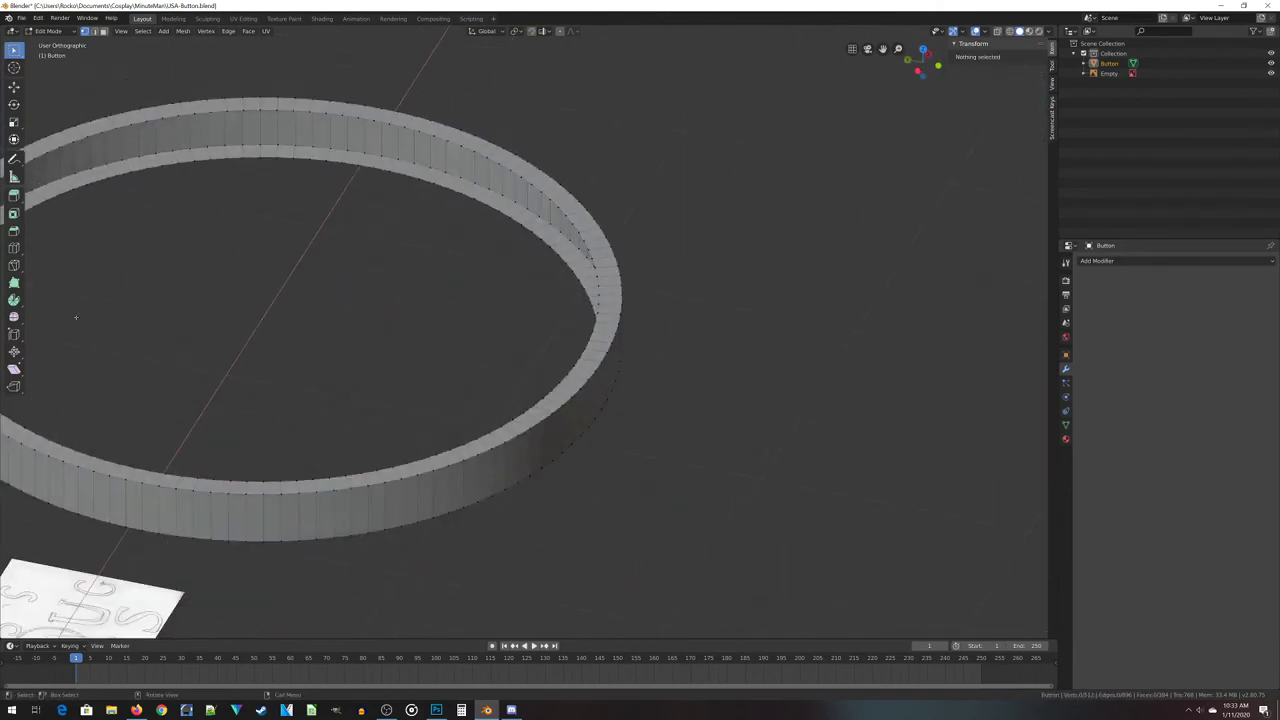
middle_click_drag(443, 399, 486, 434)
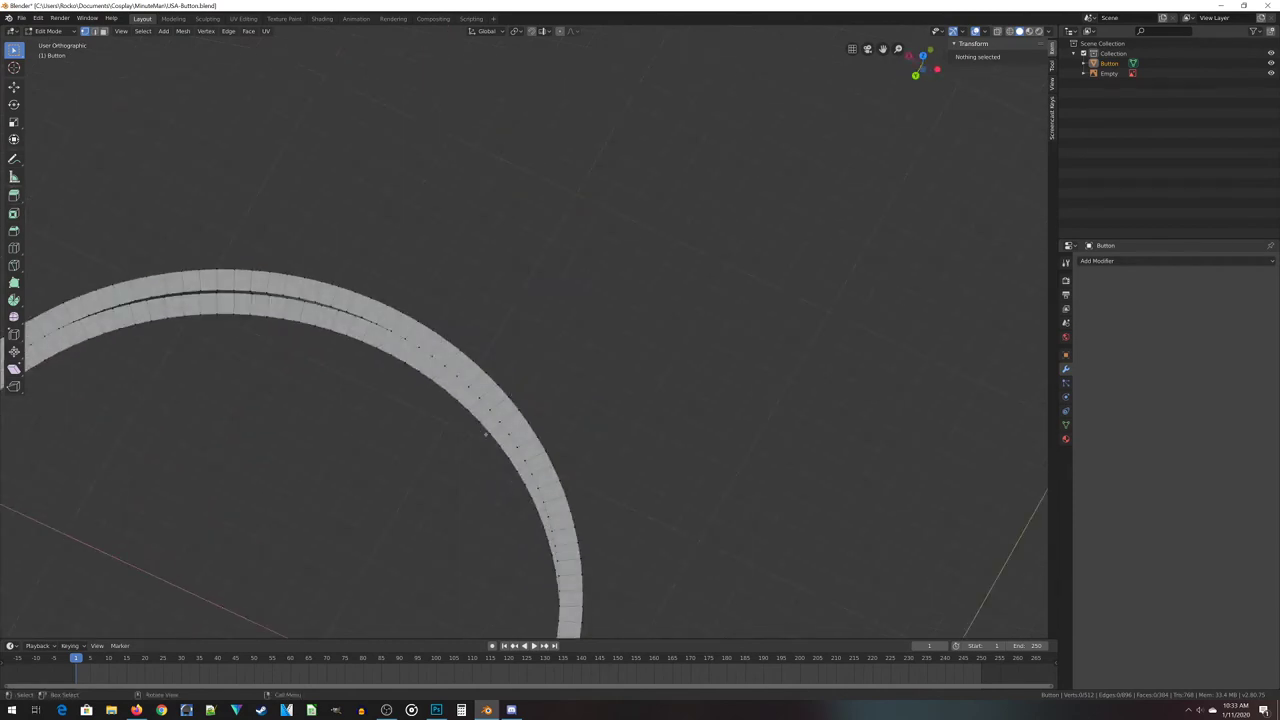
scroll(438, 452, "up", 1)
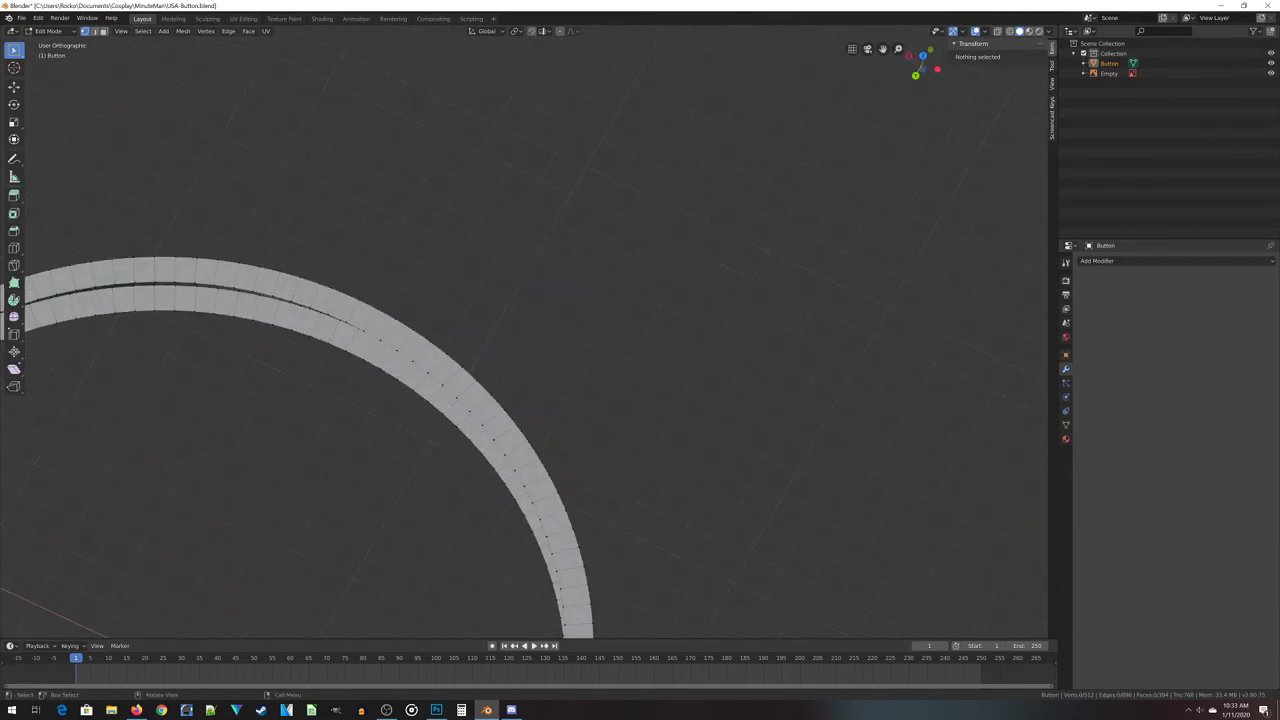
Show the ring in wireframe from the top view and select a short arc of its inner edge vertices
key("KP_7")
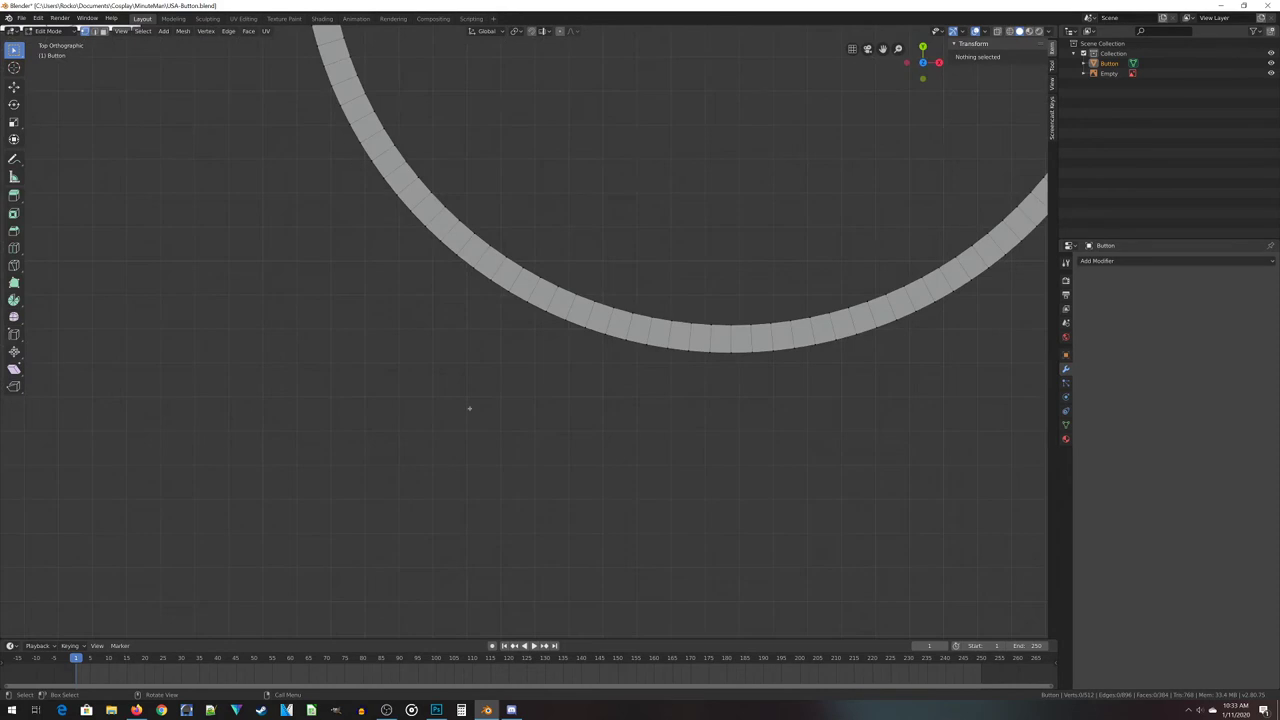
key("z")
left_click(463, 340)
scroll(523, 394, "up", 4)
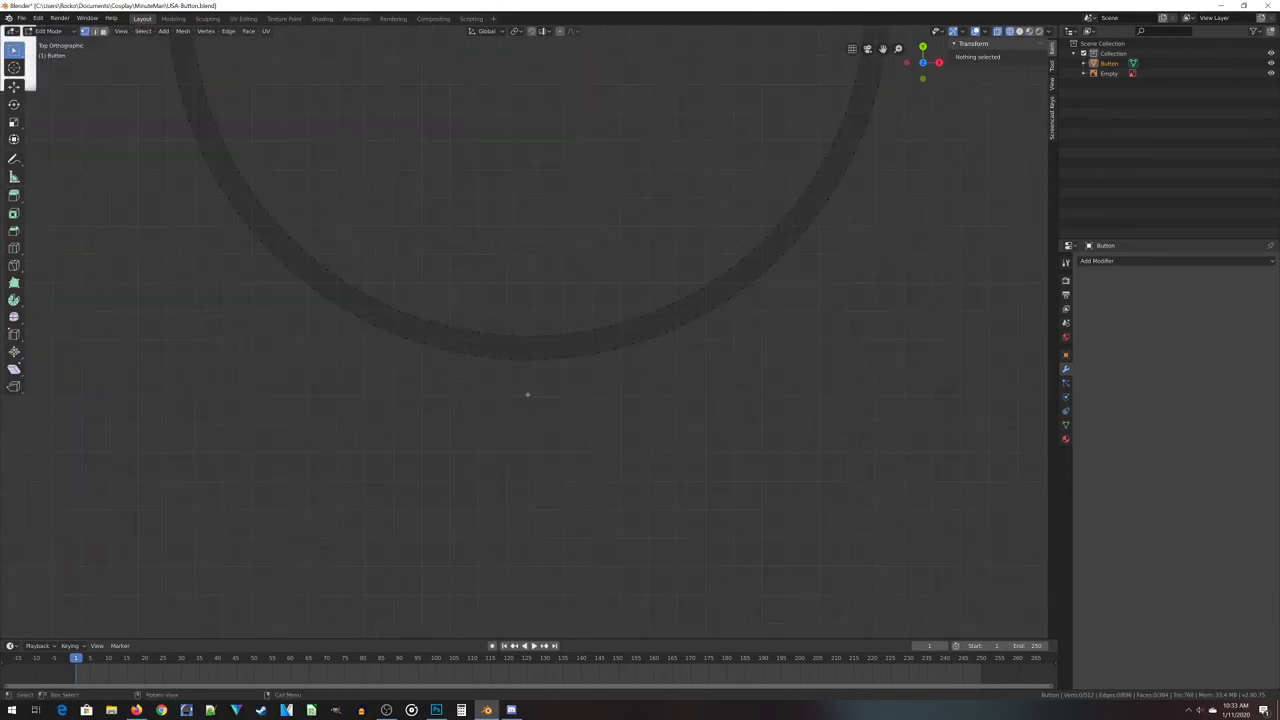
left_click_drag(443, 283, 609, 345)
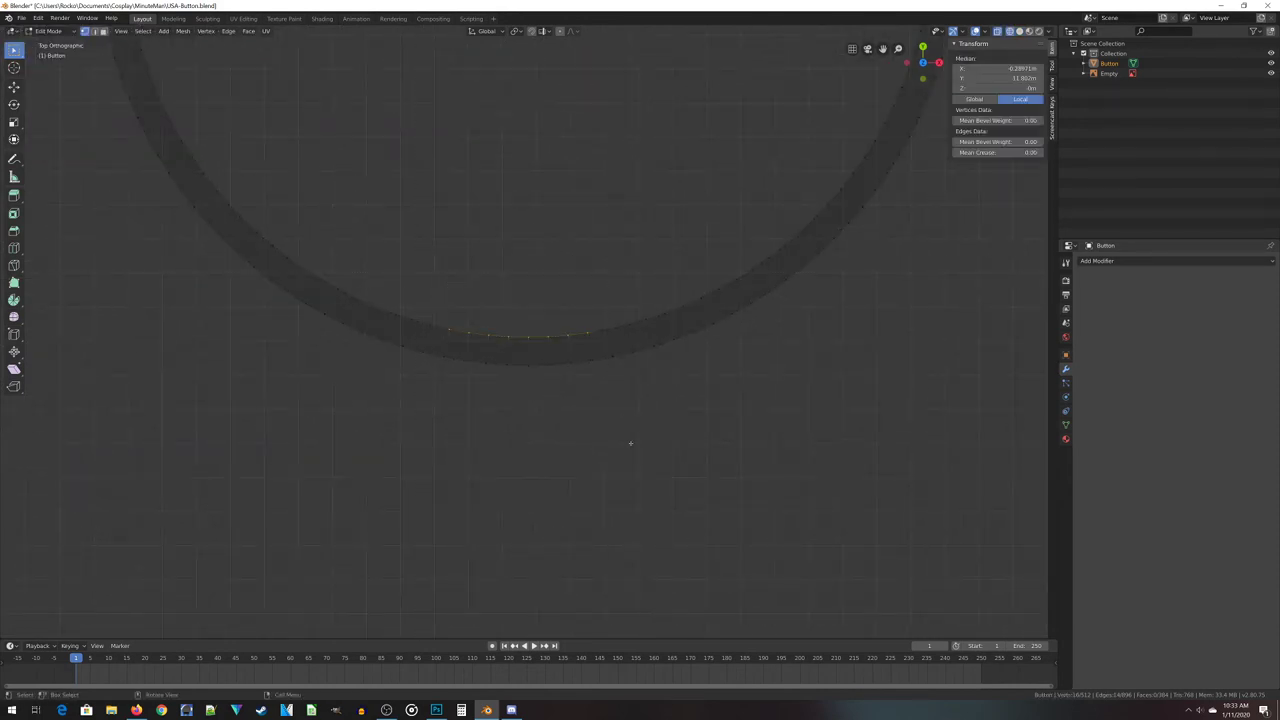
middle_click_drag(471, 473, 625, 447)
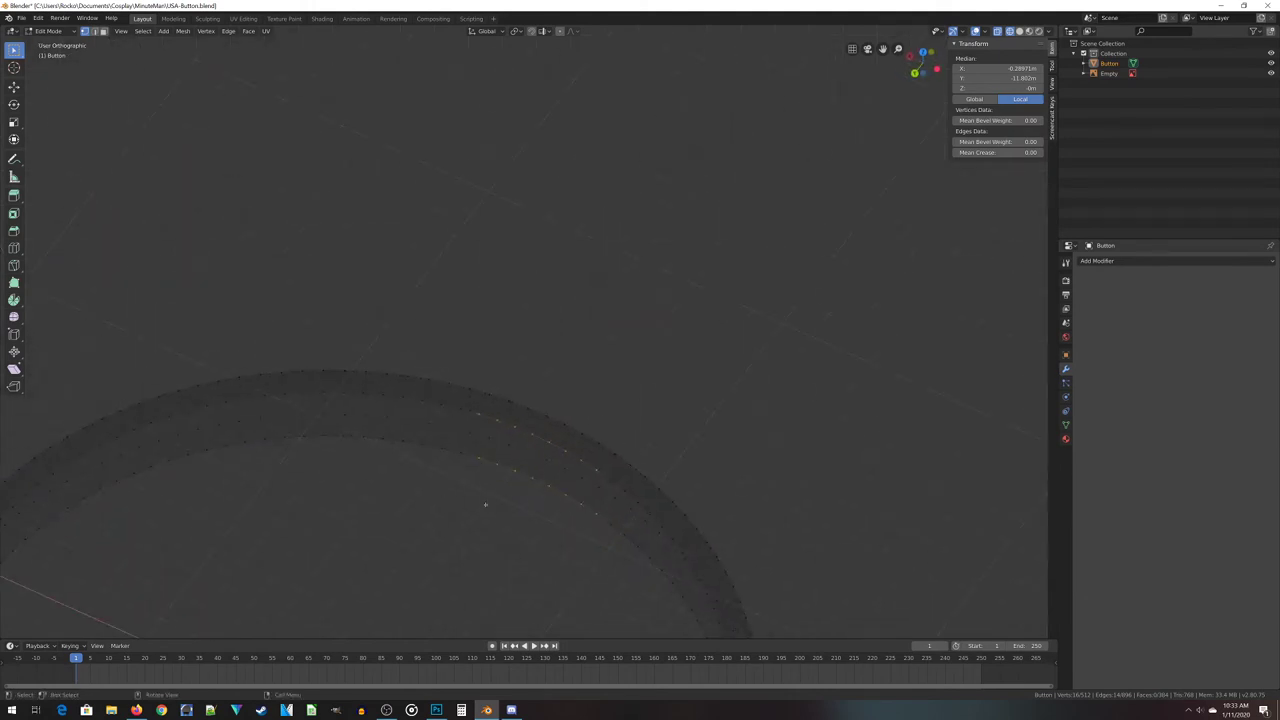
Remove the arc's lower-rim vertices from the selection, leaving only those on the upper inner edge
key("b")
left_click_drag(469, 451, 529, 488)
middle_click_drag(529, 488, 612, 530)
key("b")
scroll(600, 515, "down", 3)
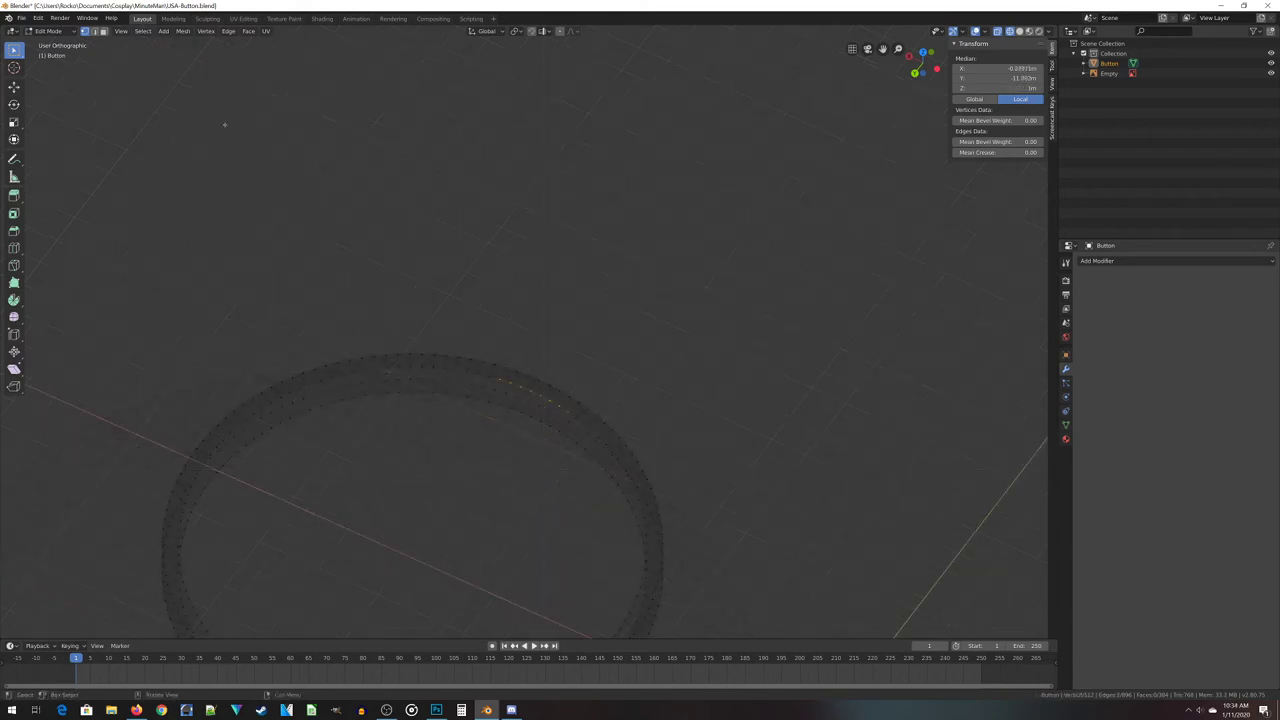
Extend the selection to the full upper inner edge loop and fill it with a single face
left_click(152, 35)
mouse_move(200, 183)
left_click(265, 183)
middle_click_drag(311, 206, 577, 454)
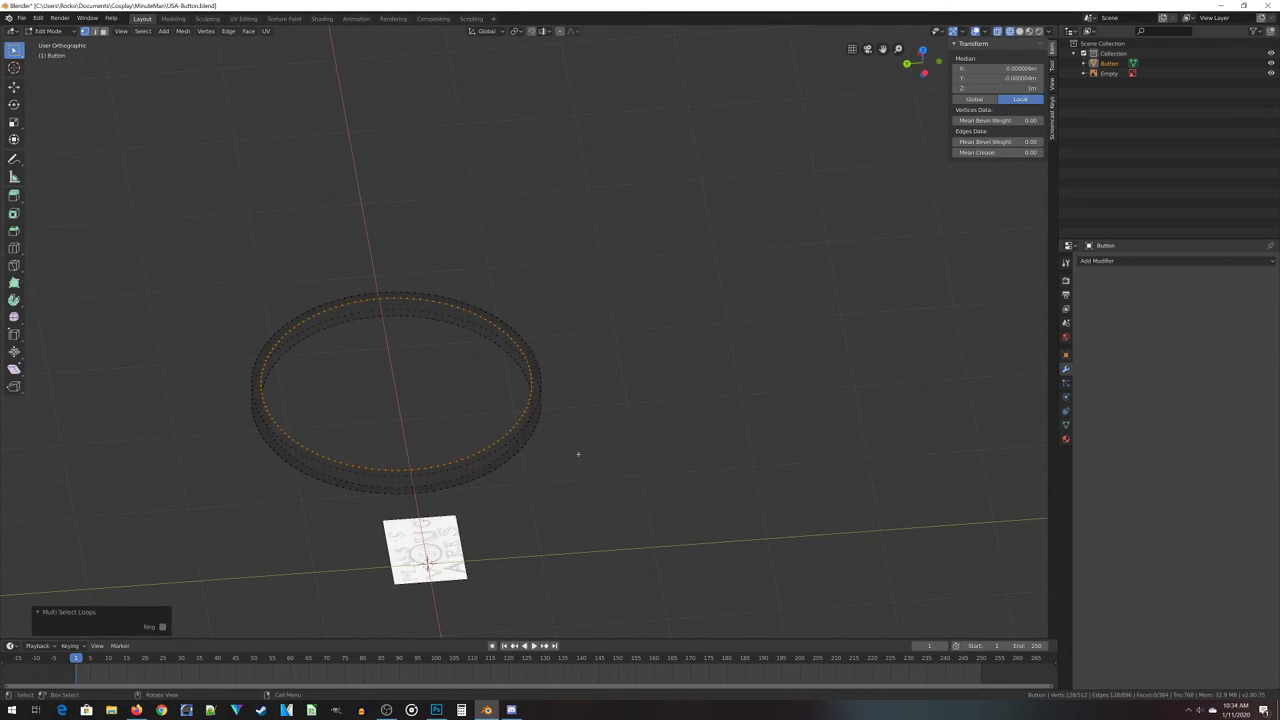
key("f")
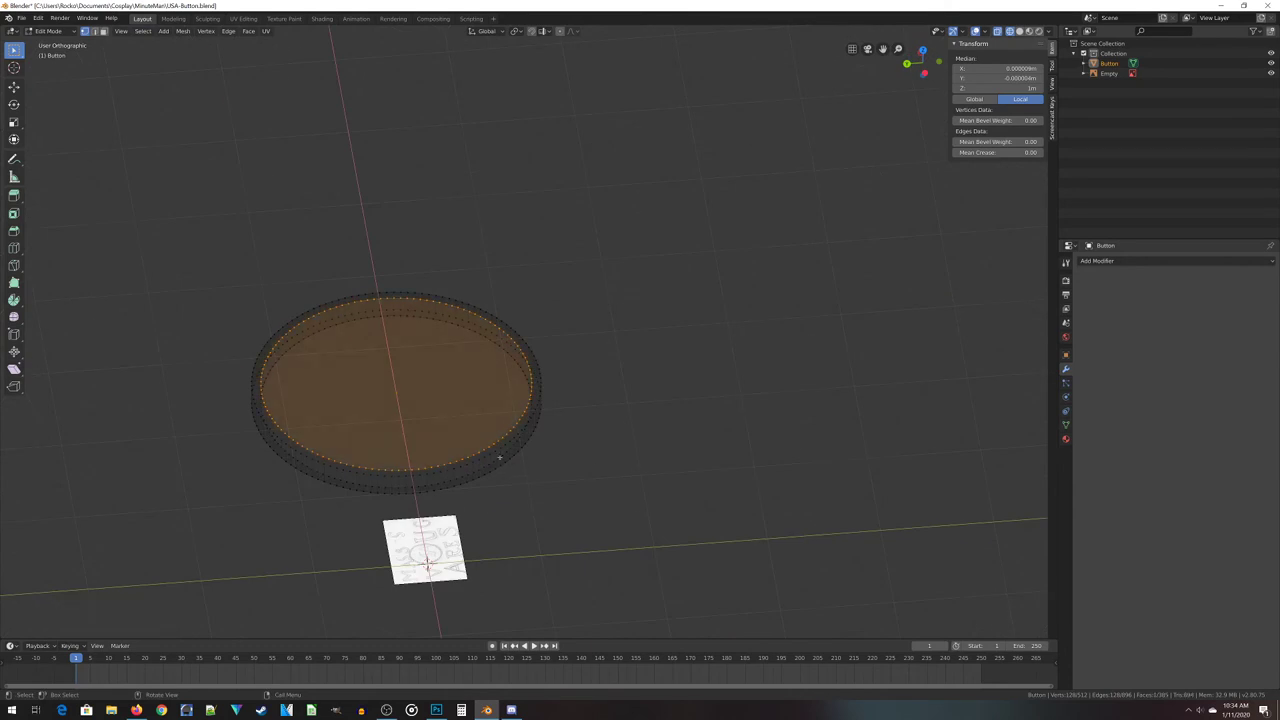
middle_click_drag(555, 497, 591, 449)
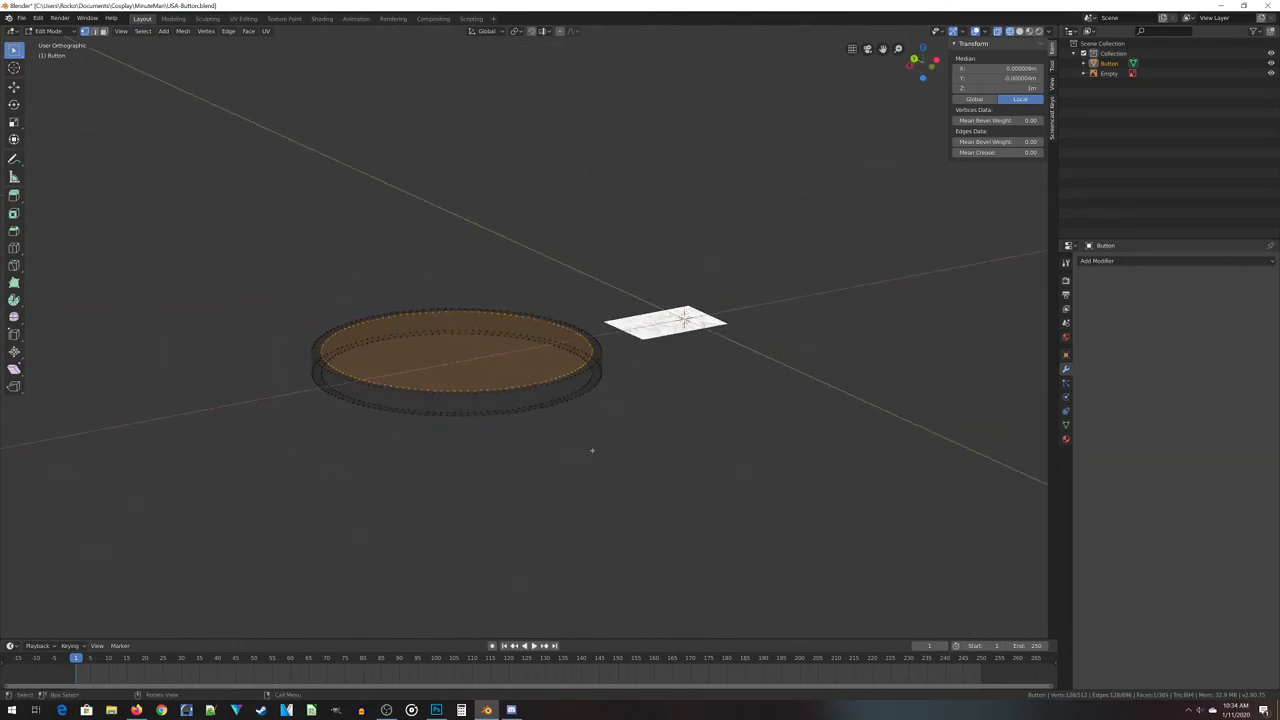
scroll(590, 450, "up", 3)
Select the inner edge loop on the ring's underside and fill it with a face to close the button
key("KP_7")
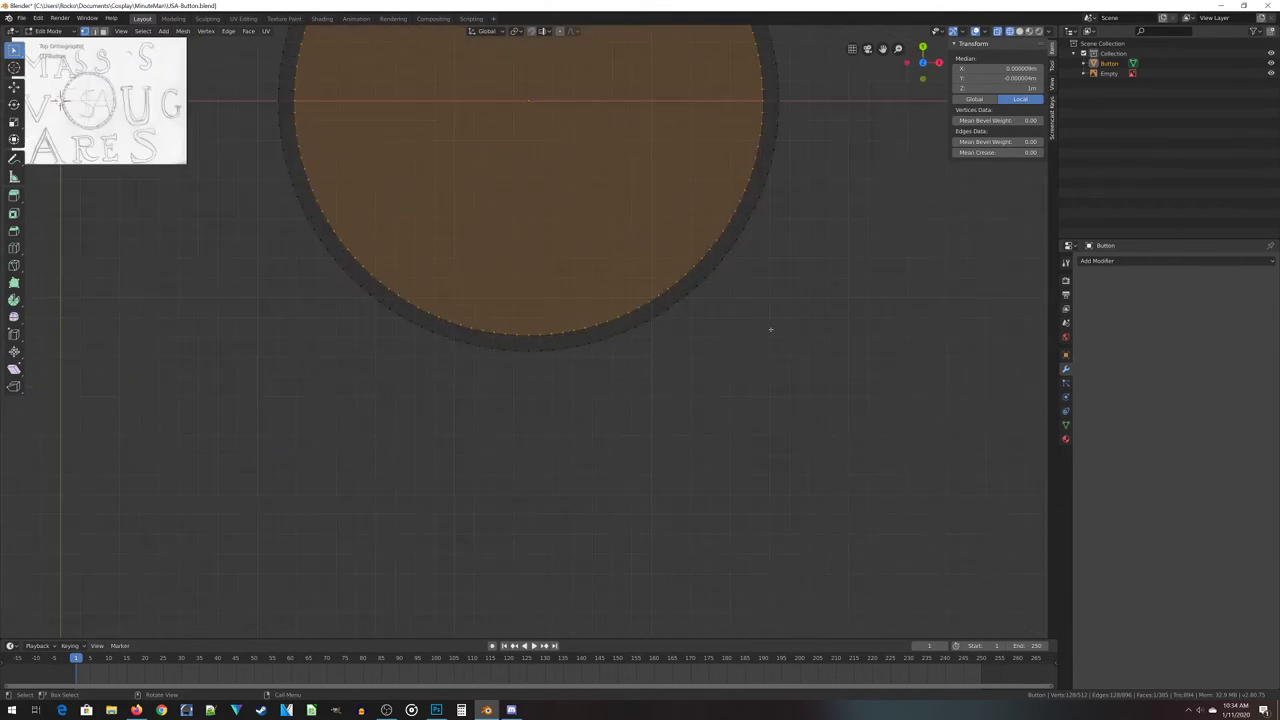
left_click(771, 329)
middle_click_drag(708, 349, 580, 476, "shift")
scroll(580, 476, "up", 1)
left_click_drag(570, 267, 635, 352)
middle_click_drag(600, 266, 323, 394)
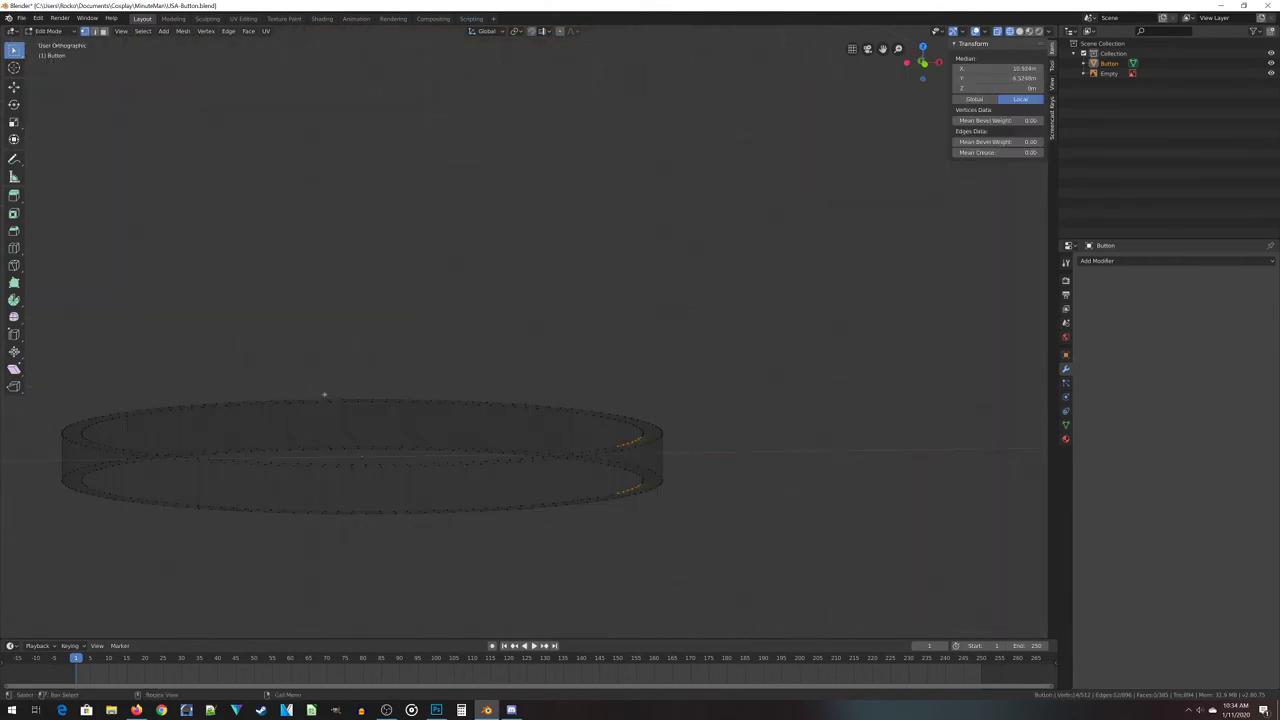
left_click(144, 31)
mouse_move(158, 184)
left_click(256, 184)
key("f")
middle_click_drag(809, 480, 765, 425)
Select the entire button mesh and recalculate its normals to face outside
key("a")
middle_click_drag(697, 520, 560, 400)
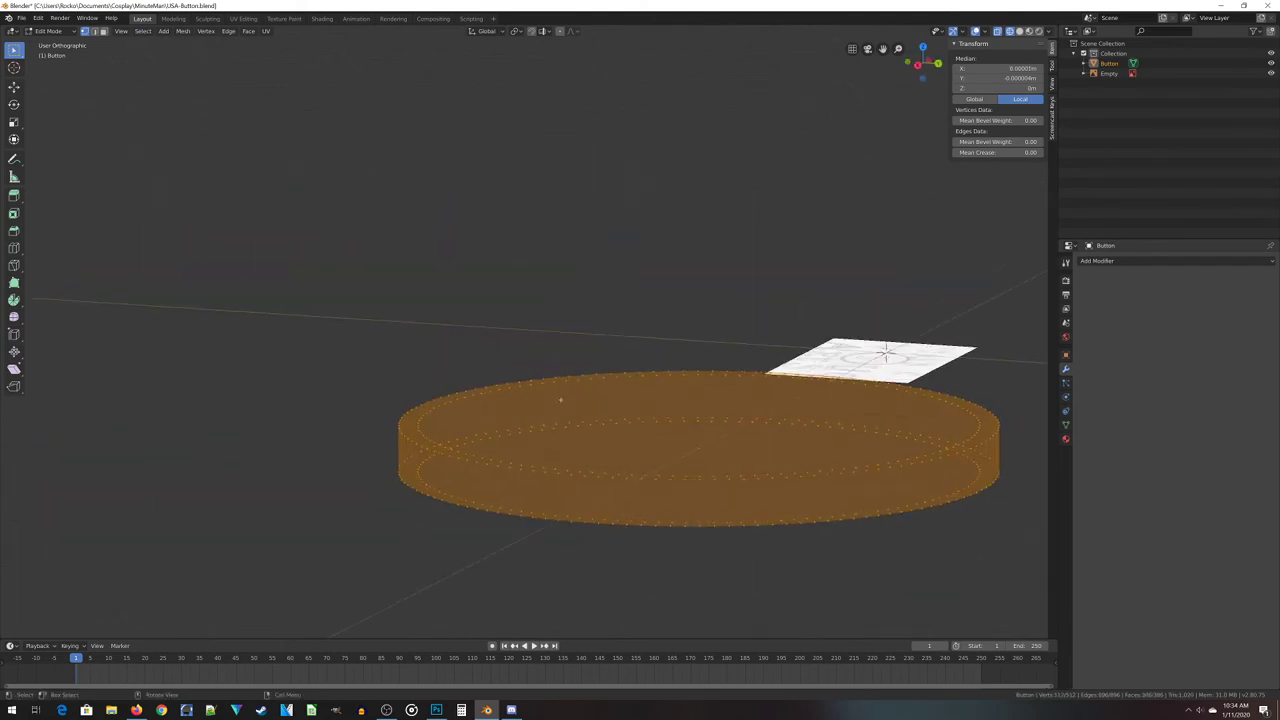
middle_click_drag(487, 469, 738, 482)
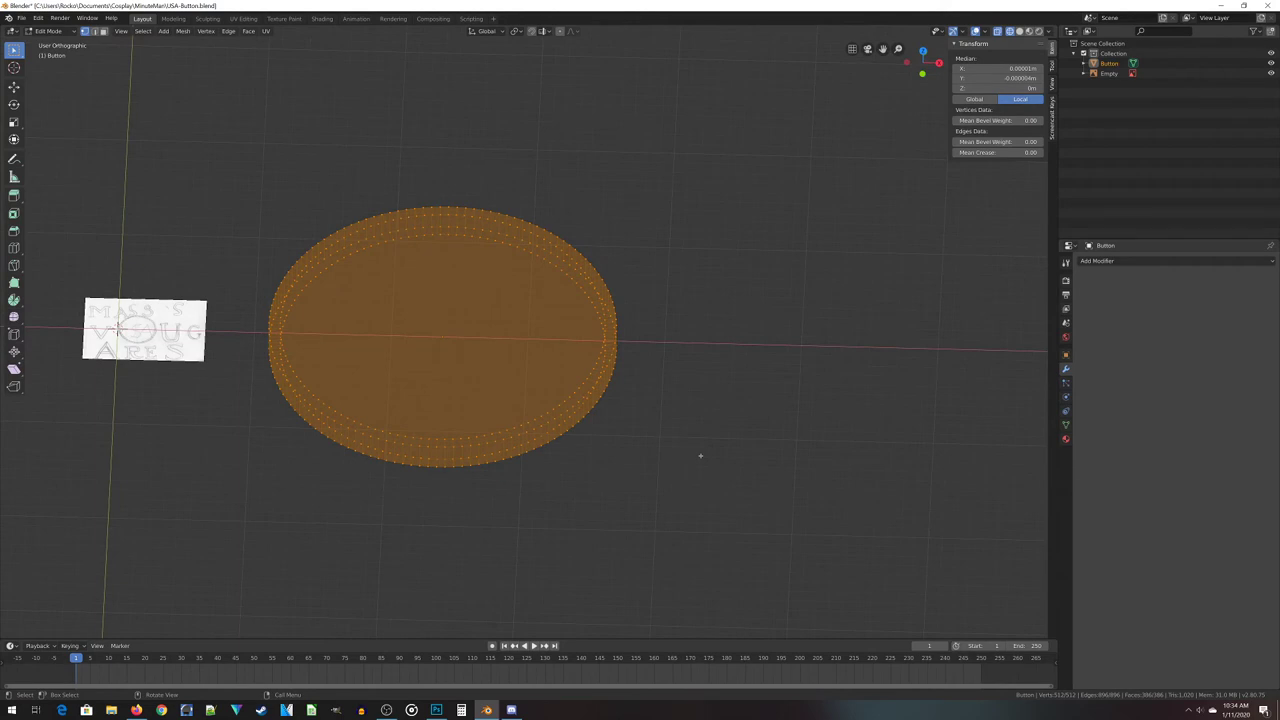
key("shift+n")
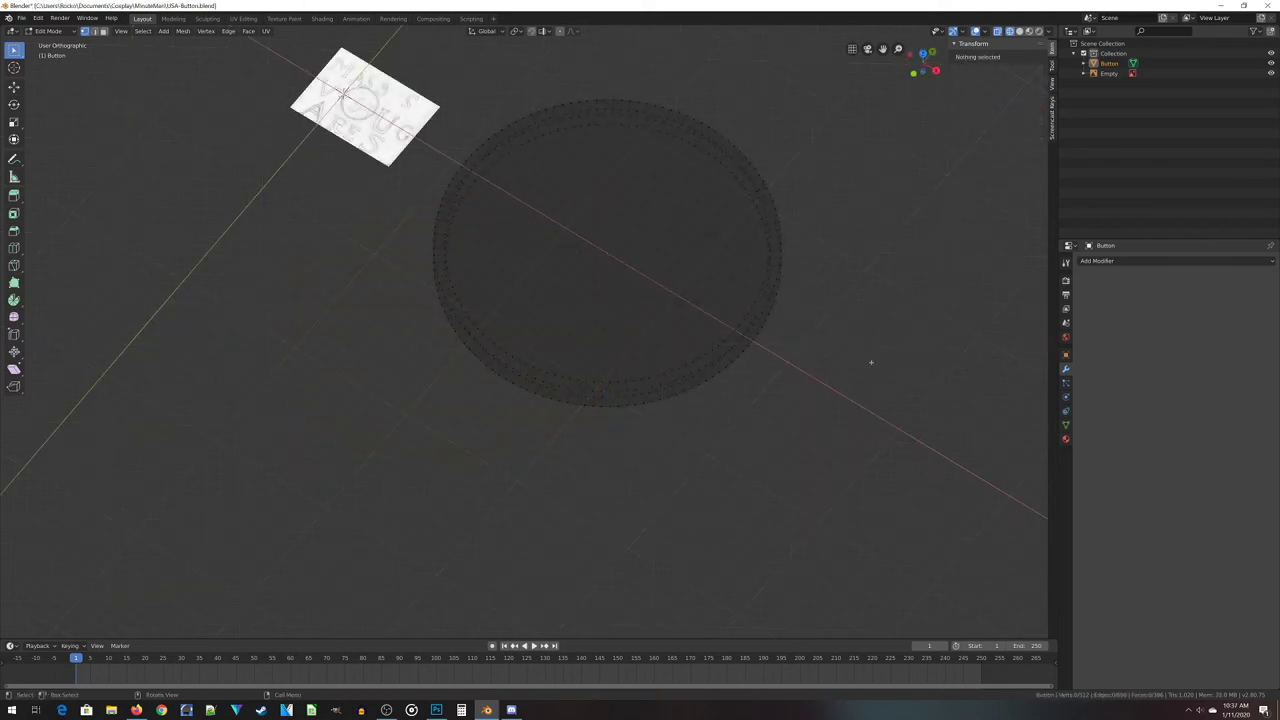
Select all vertices of the button's upper side, including the rim and the filled cap, from the front view
scroll(870, 362, "up", 3)
scroll(421, 259, "down", 3)
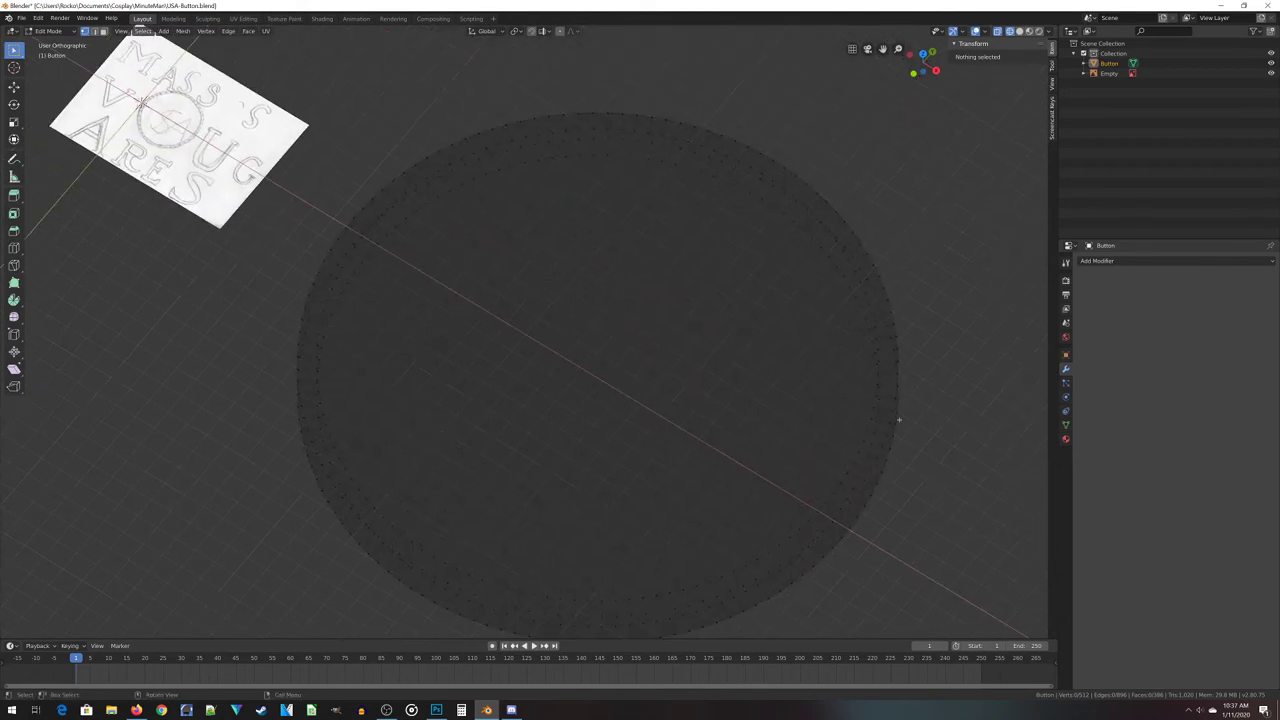
scroll(689, 511, "down", 3)
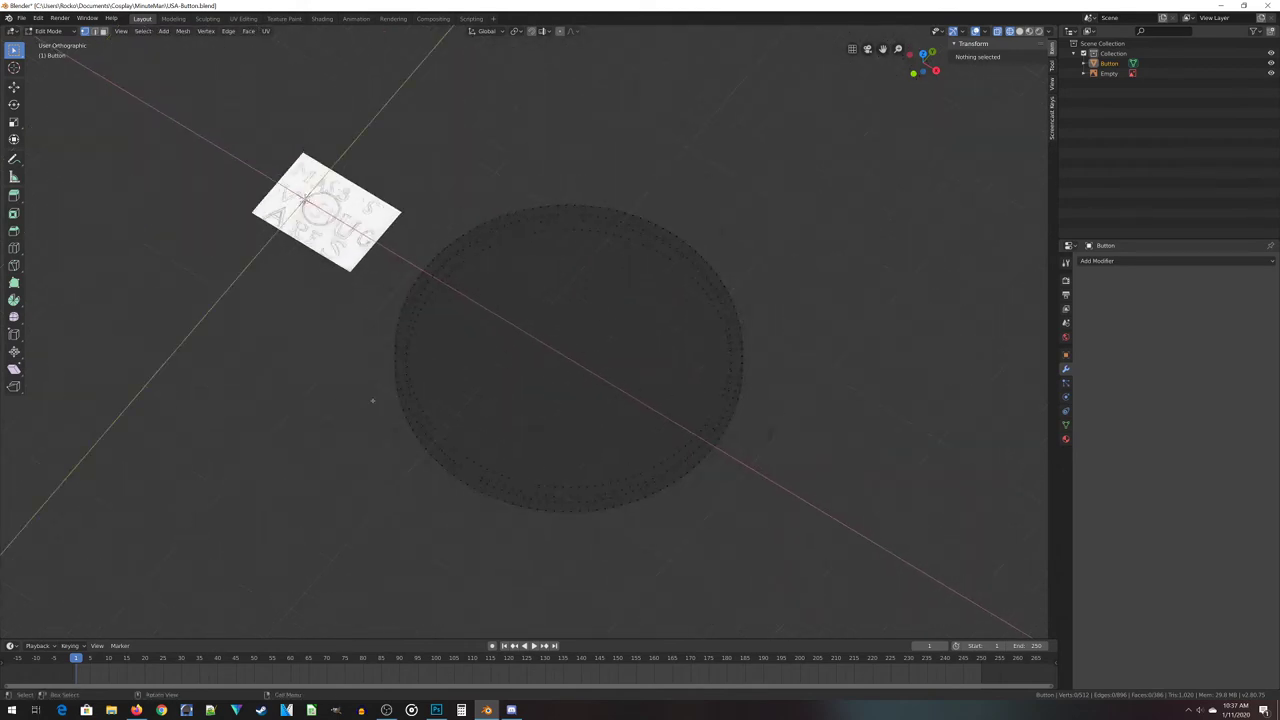
scroll(491, 412, "up", 3)
key("KP_1")
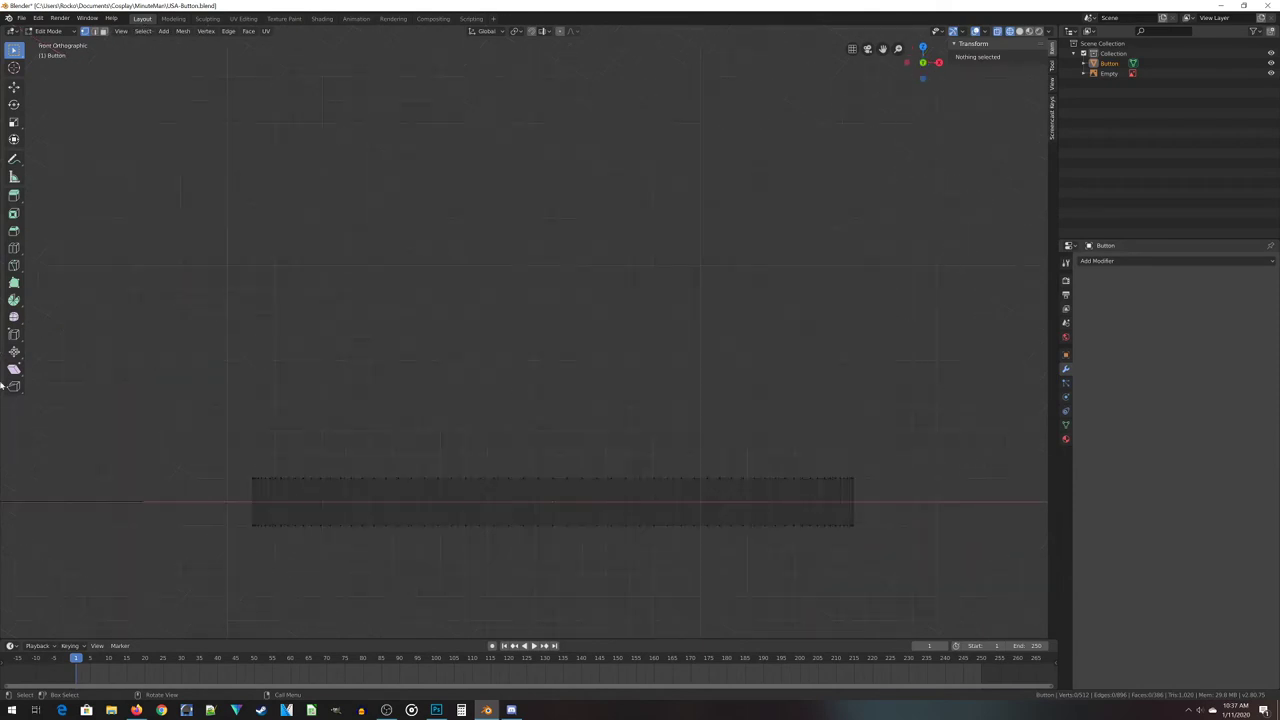
left_click_drag(2, 364, 898, 494)
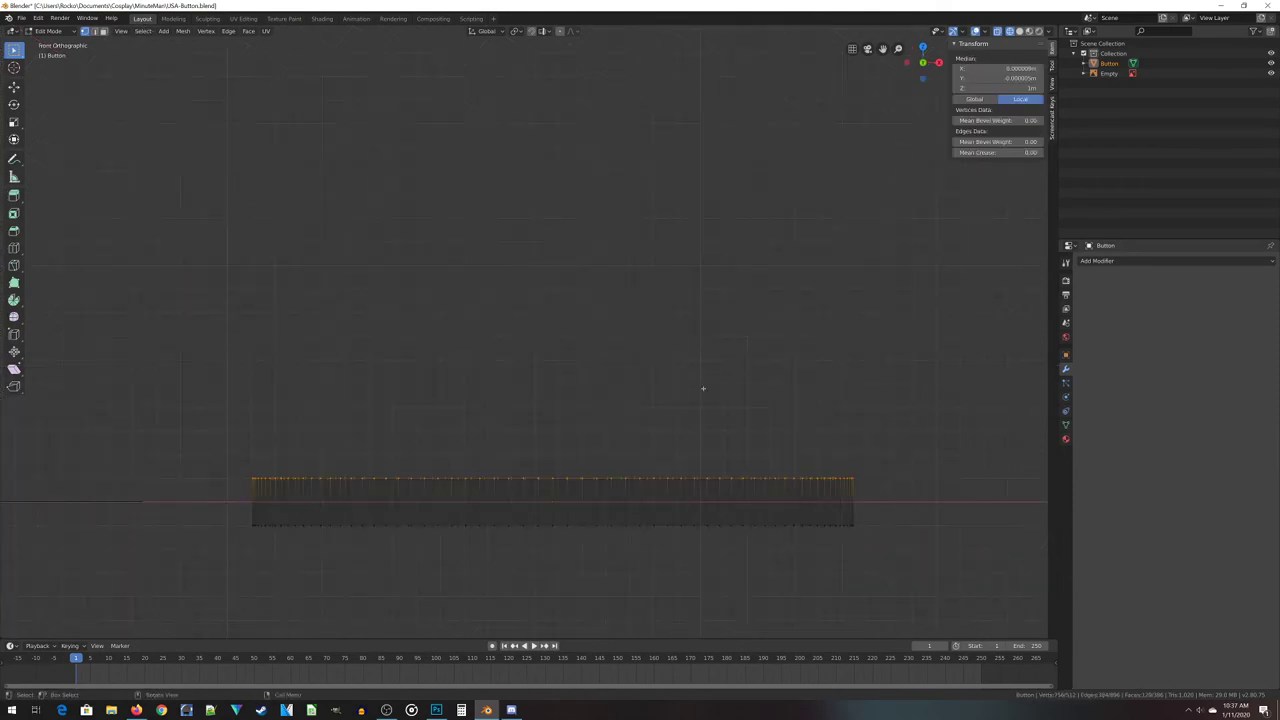
middle_click_drag(703, 388, 710, 411)
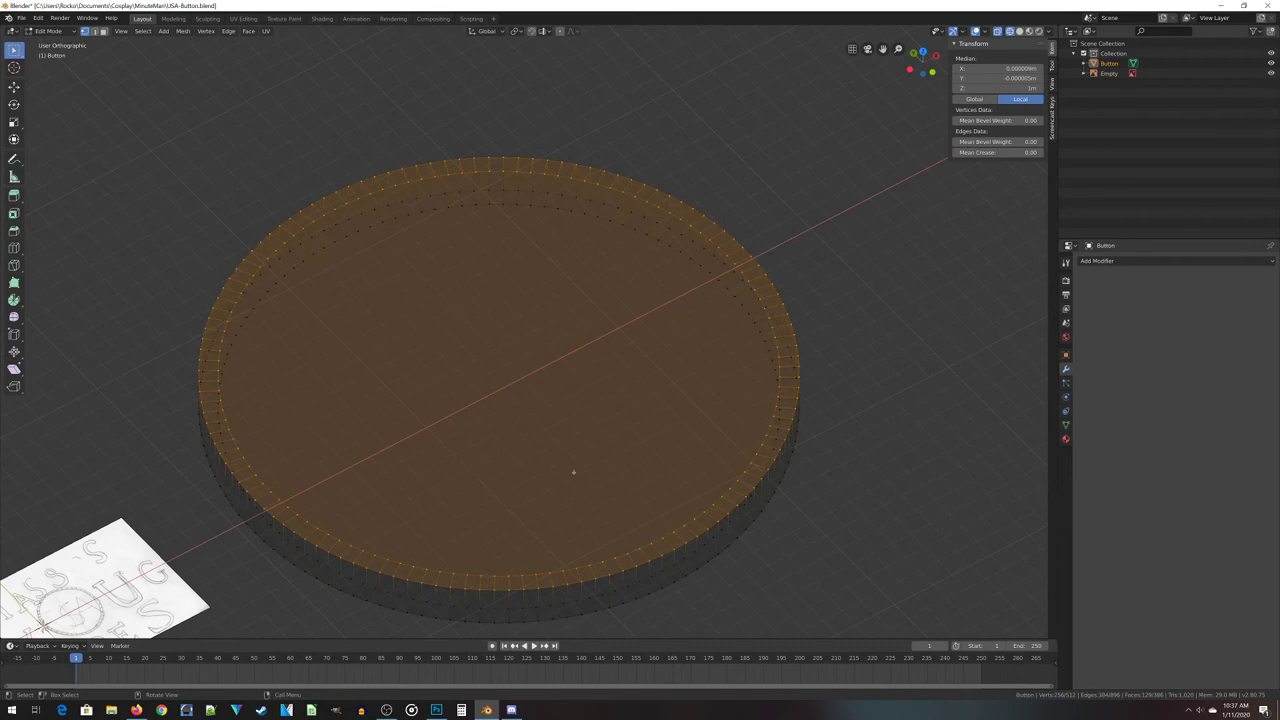
Knife an angle-constrained vertical cut across the top cap, from the inner loop's lowest centre vertex to the opposite one
left_click(15, 265)
key("KP_7")
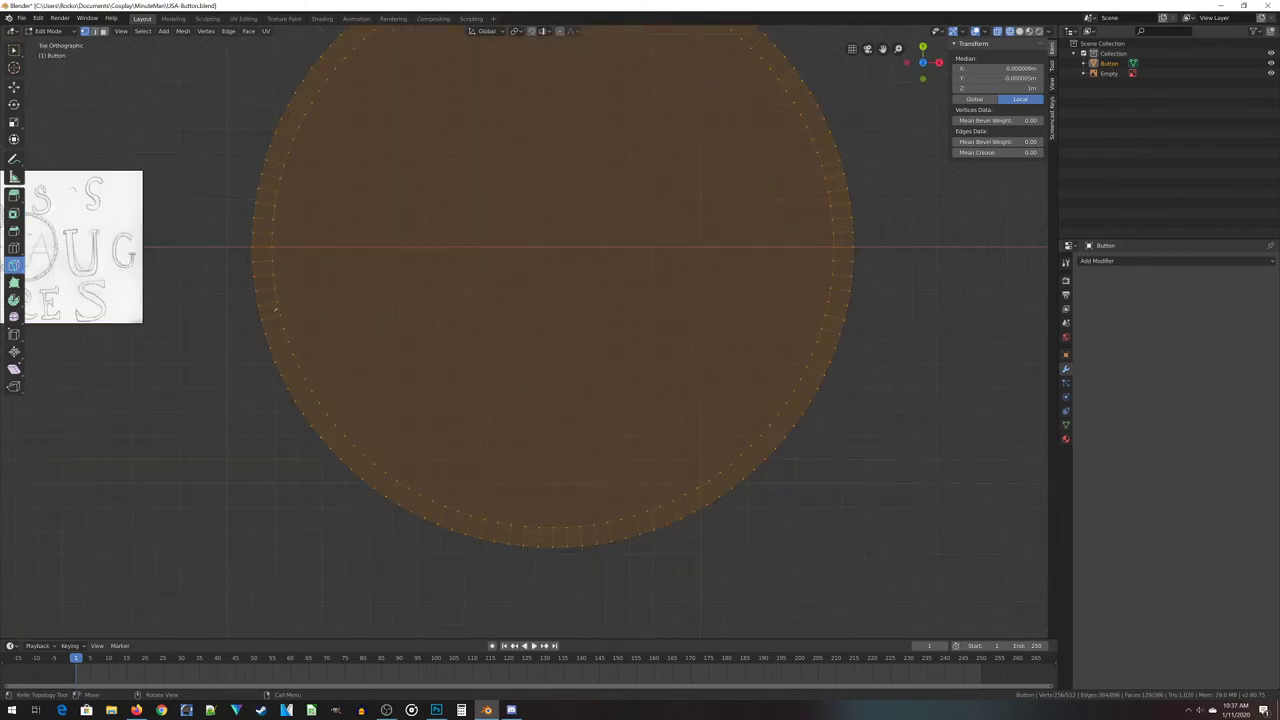
scroll(567, 589, "up", 6)
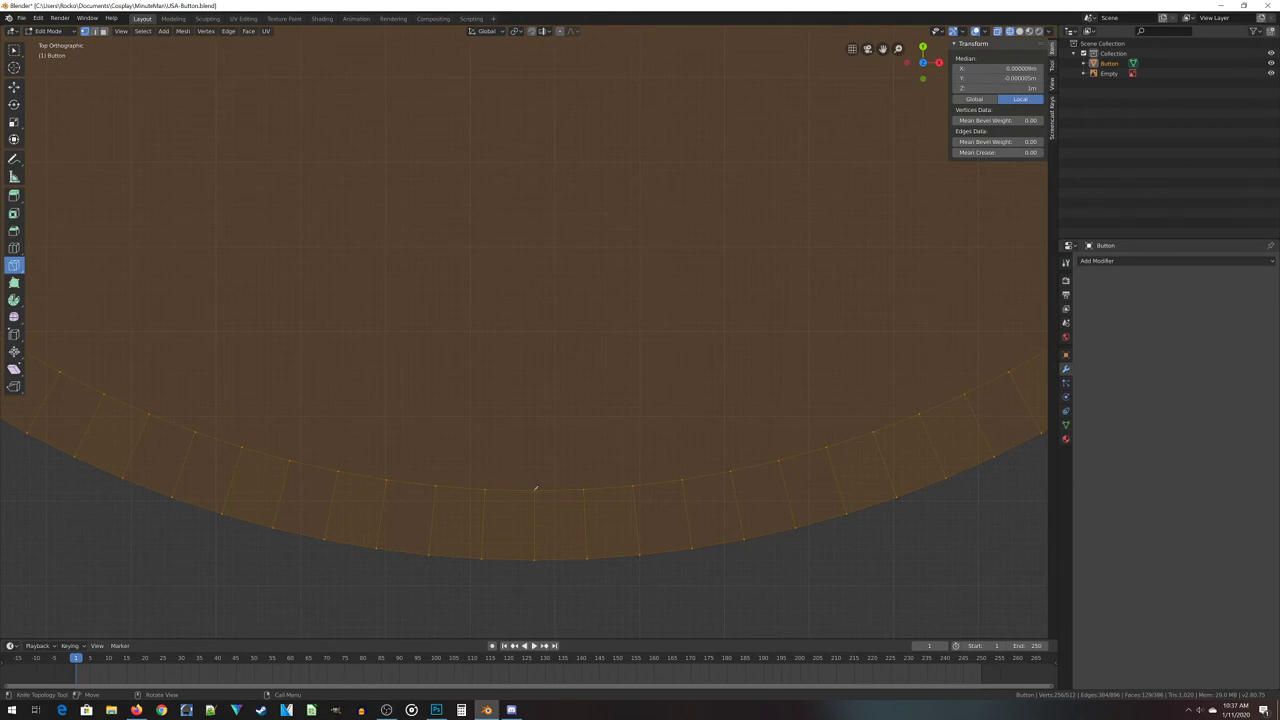
scroll(535, 489, "up", 4)
scroll(535, 495, "down", 1)
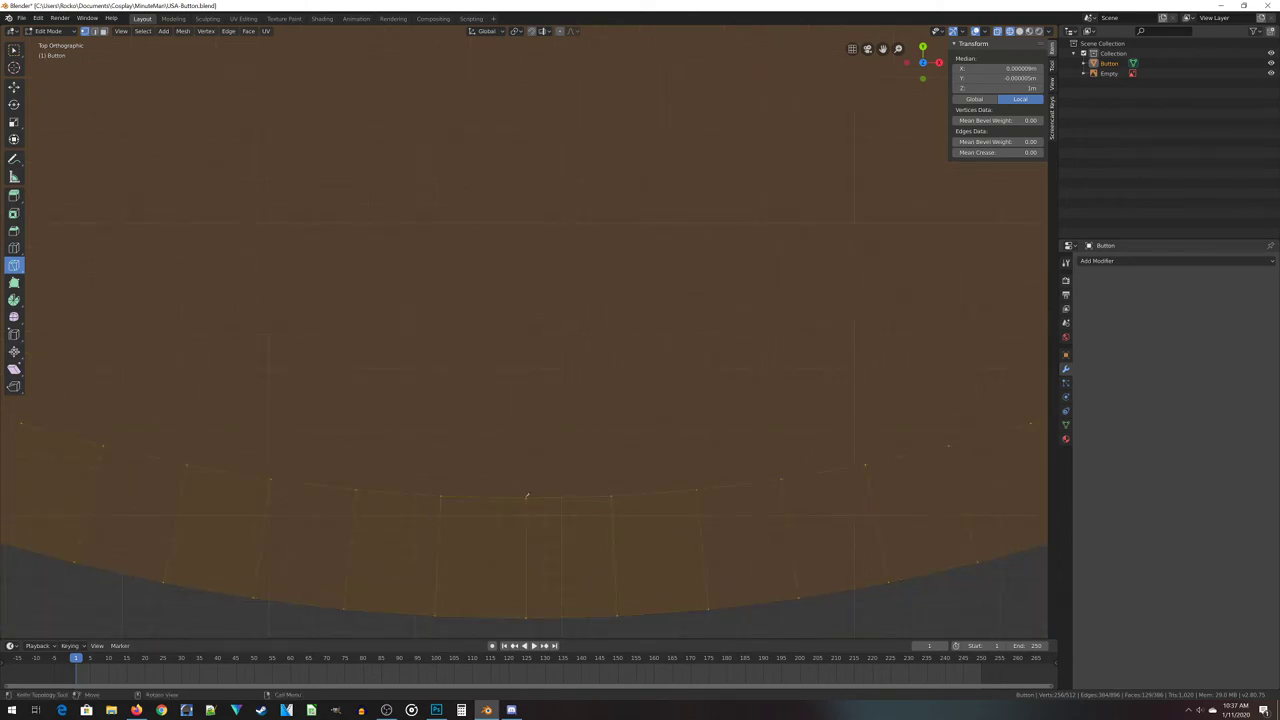
left_click(528, 497)
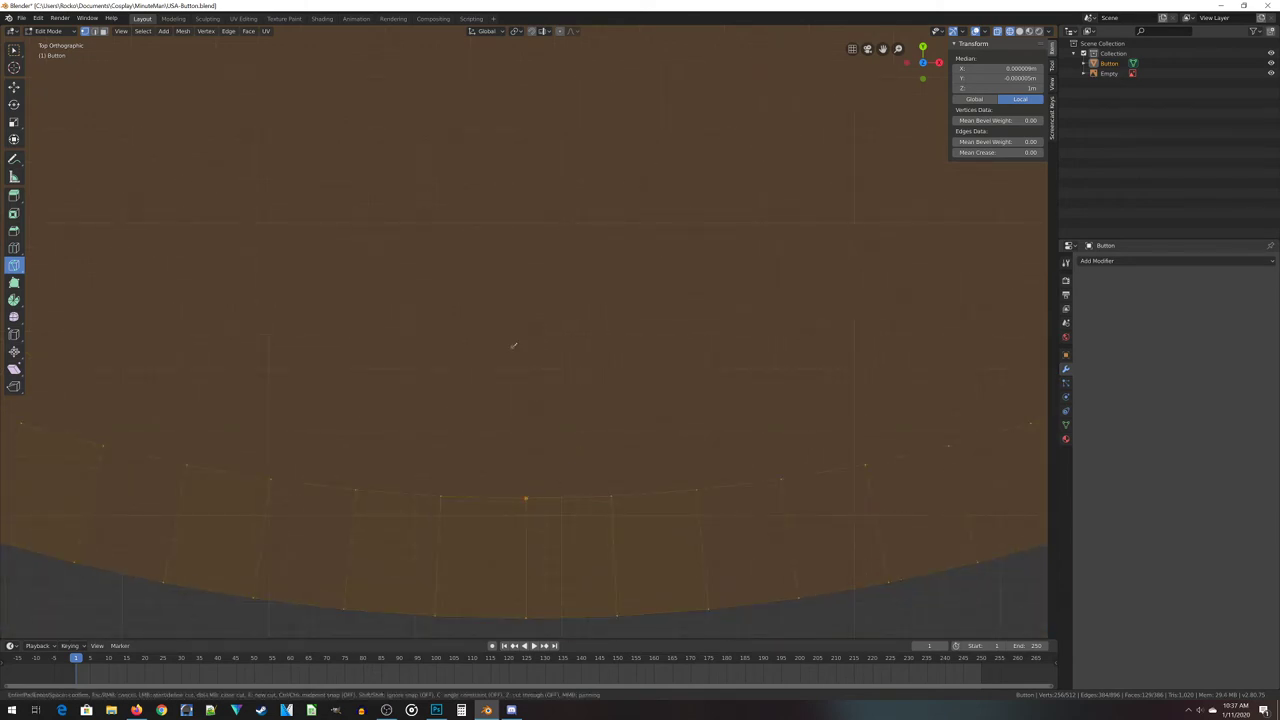
key("c")
scroll(506, 323, "up", 4)
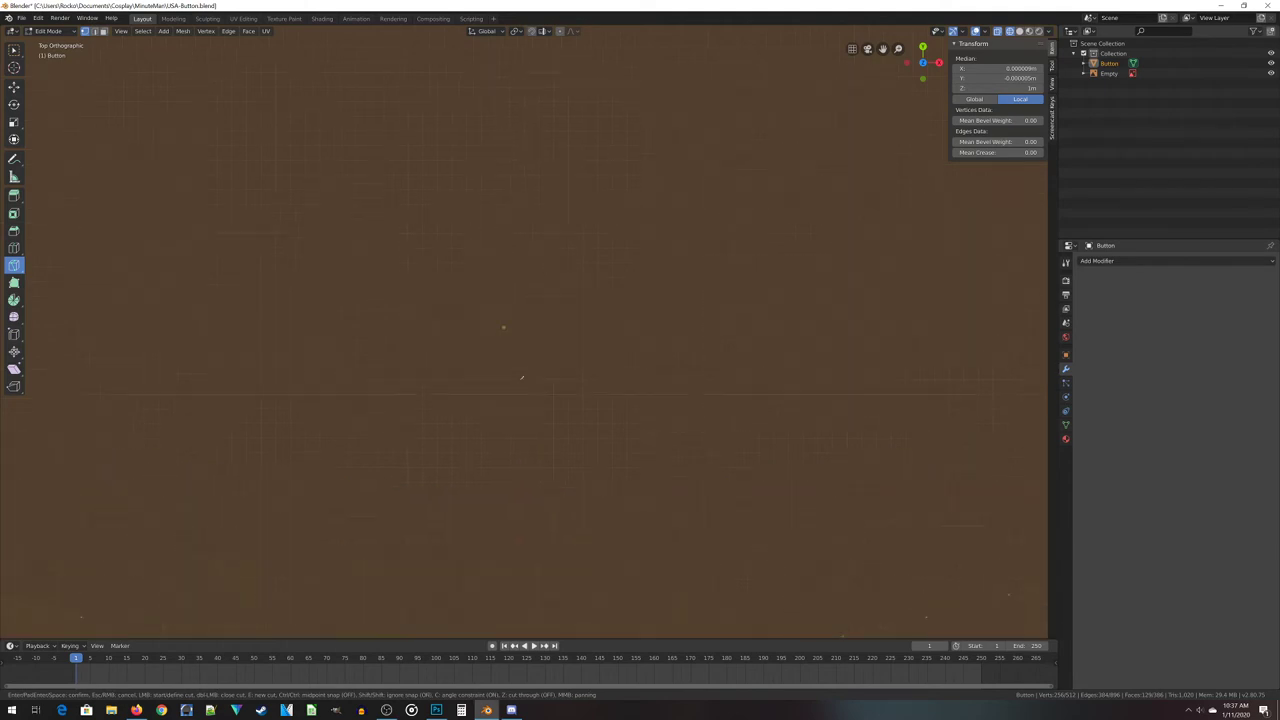
middle_click_drag(528, 377, 637, 440, "shift")
middle_click_drag(594, 202, 598, 525, "shift")
middle_click_drag(563, 250, 590, 556, "shift")
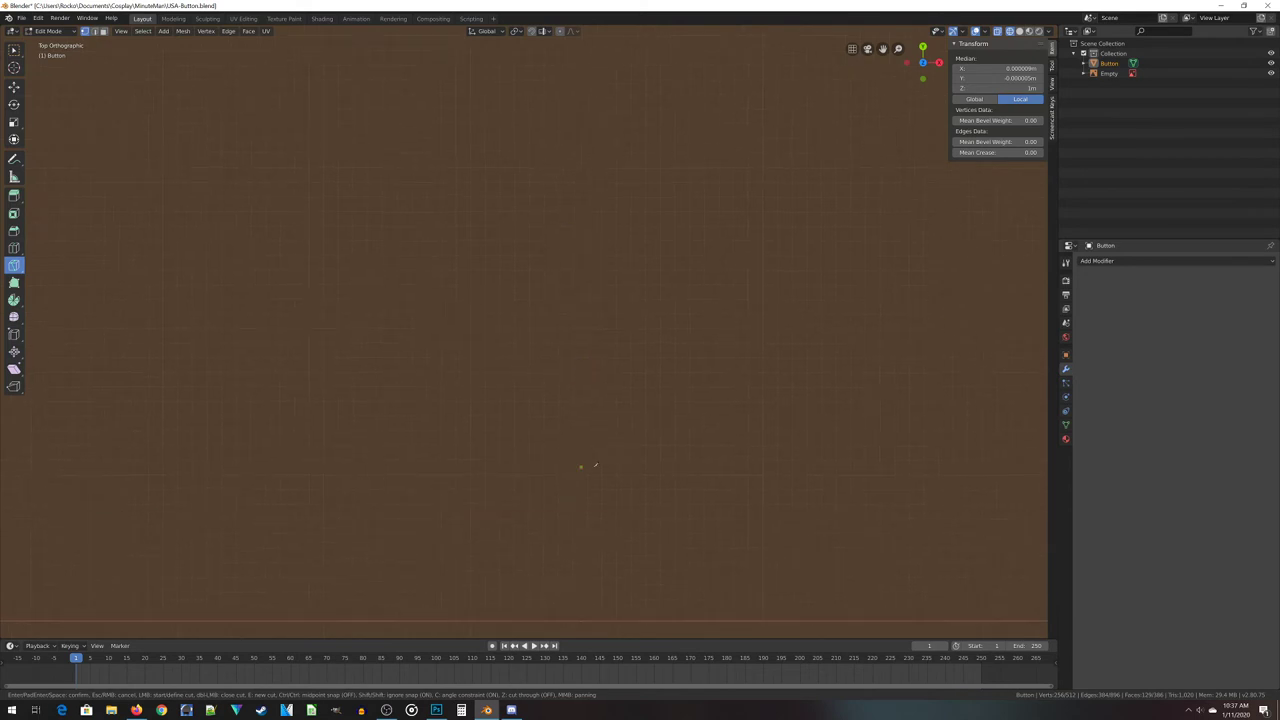
middle_click_drag(589, 193, 581, 540, "shift")
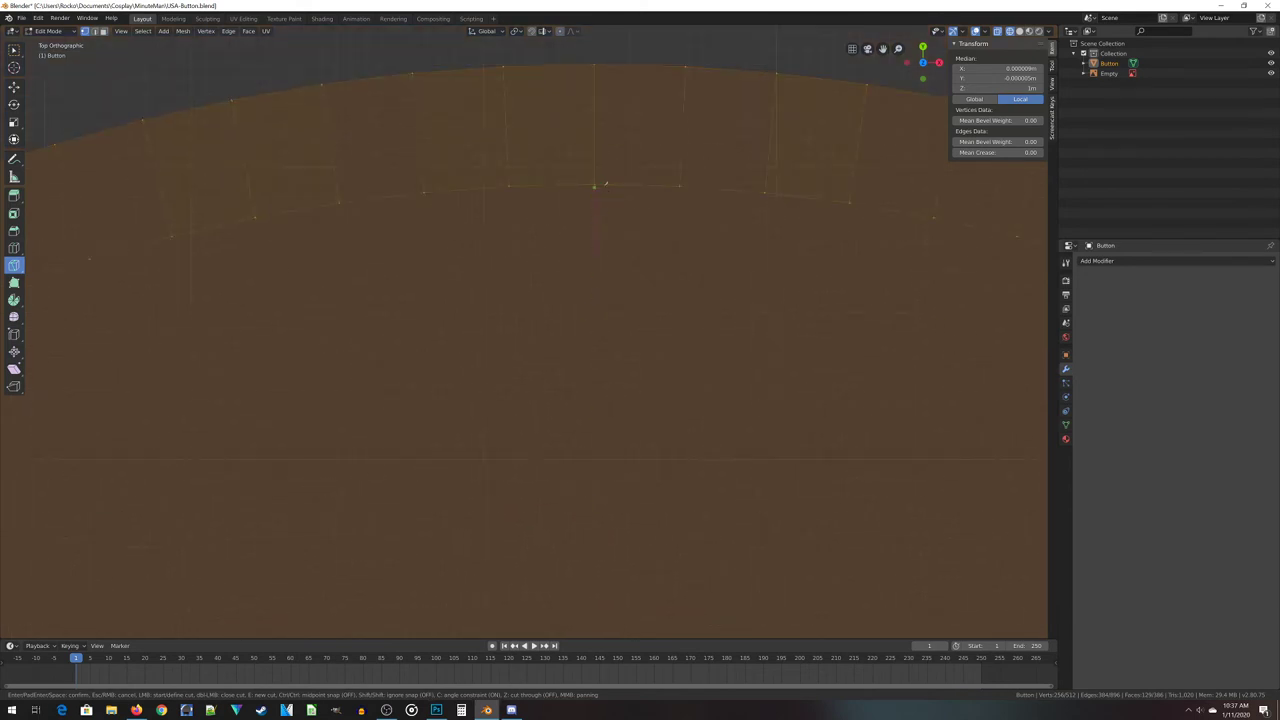
left_click(594, 184)
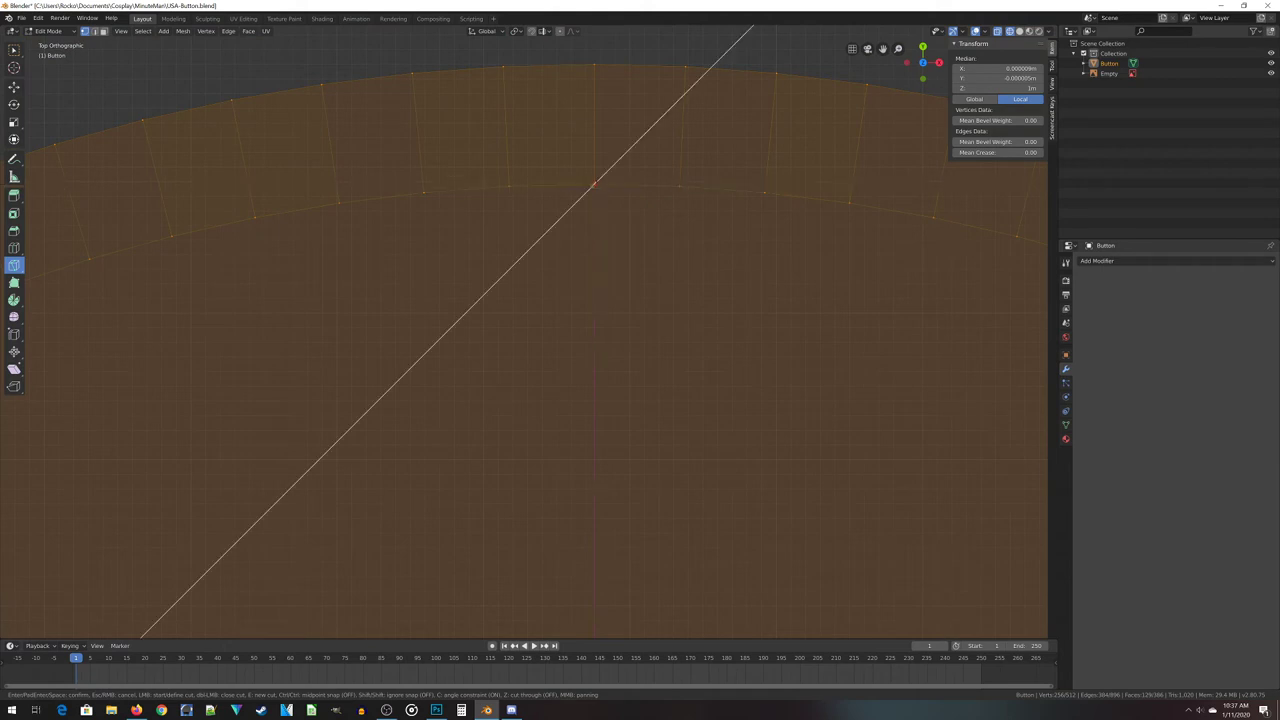
key("Return")
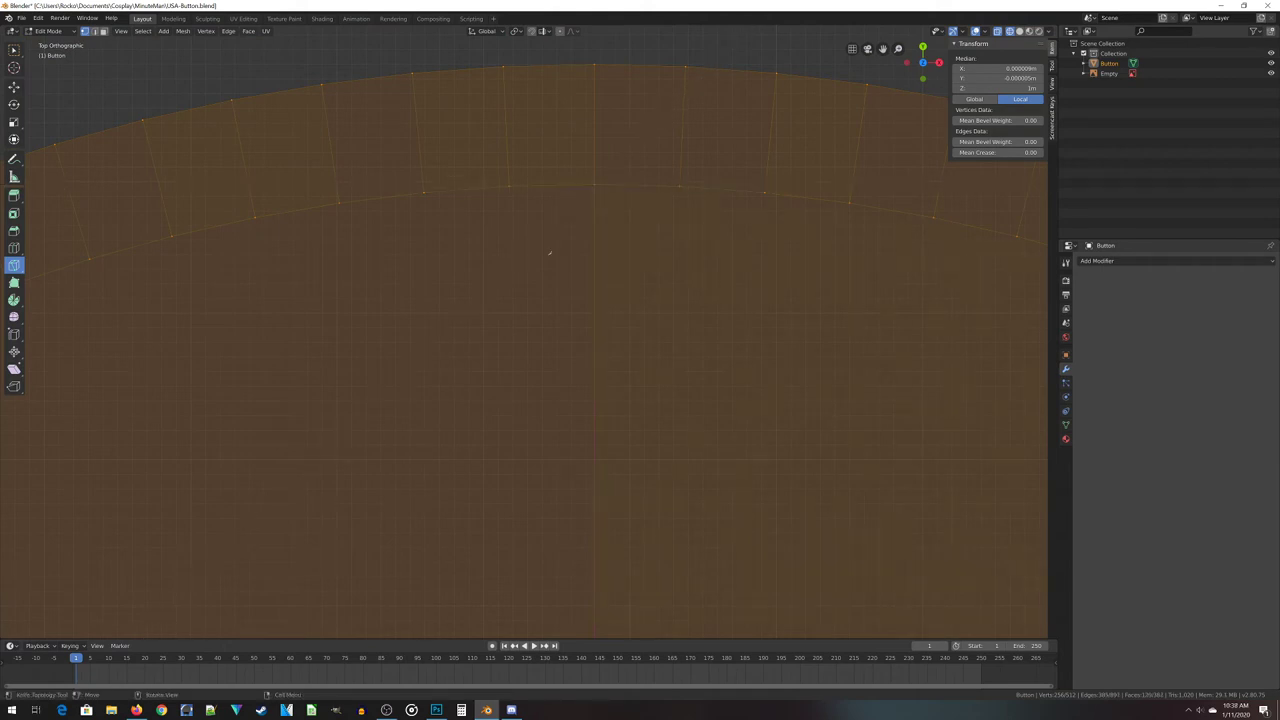
Knife an angle-constrained horizontal cut across the top cap, from the inner loop's rightmost centre vertex to the leftmost one
scroll(550, 252, "down", 13)
middle_click_drag(616, 439, 627, 307, "shift")
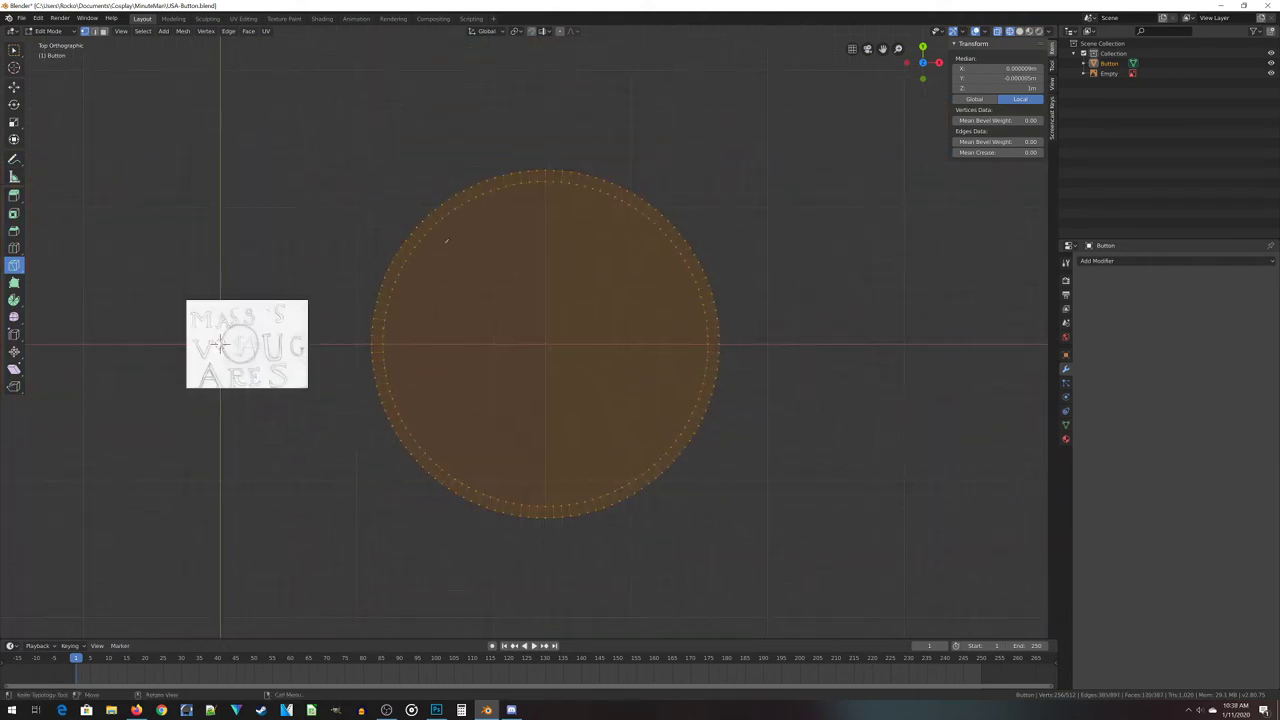
scroll(446, 240, "up", 3)
middle_click_drag(471, 191, 689, 343)
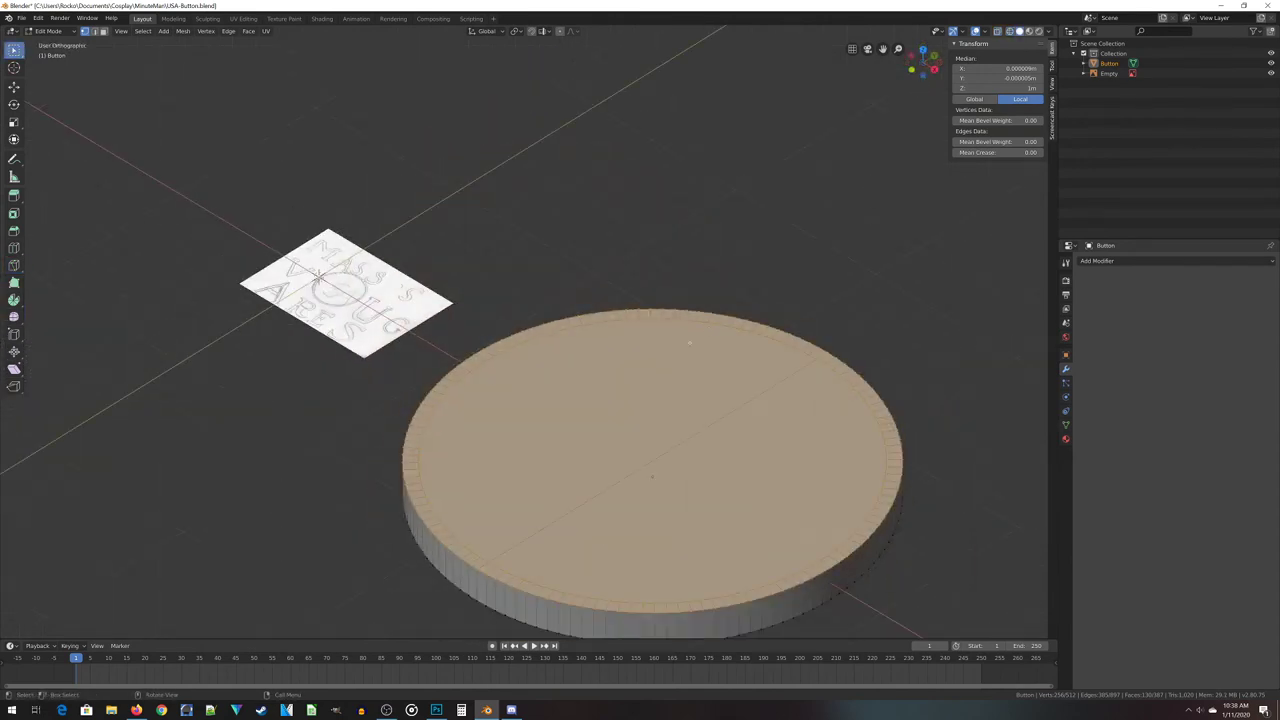
left_click(14, 265)
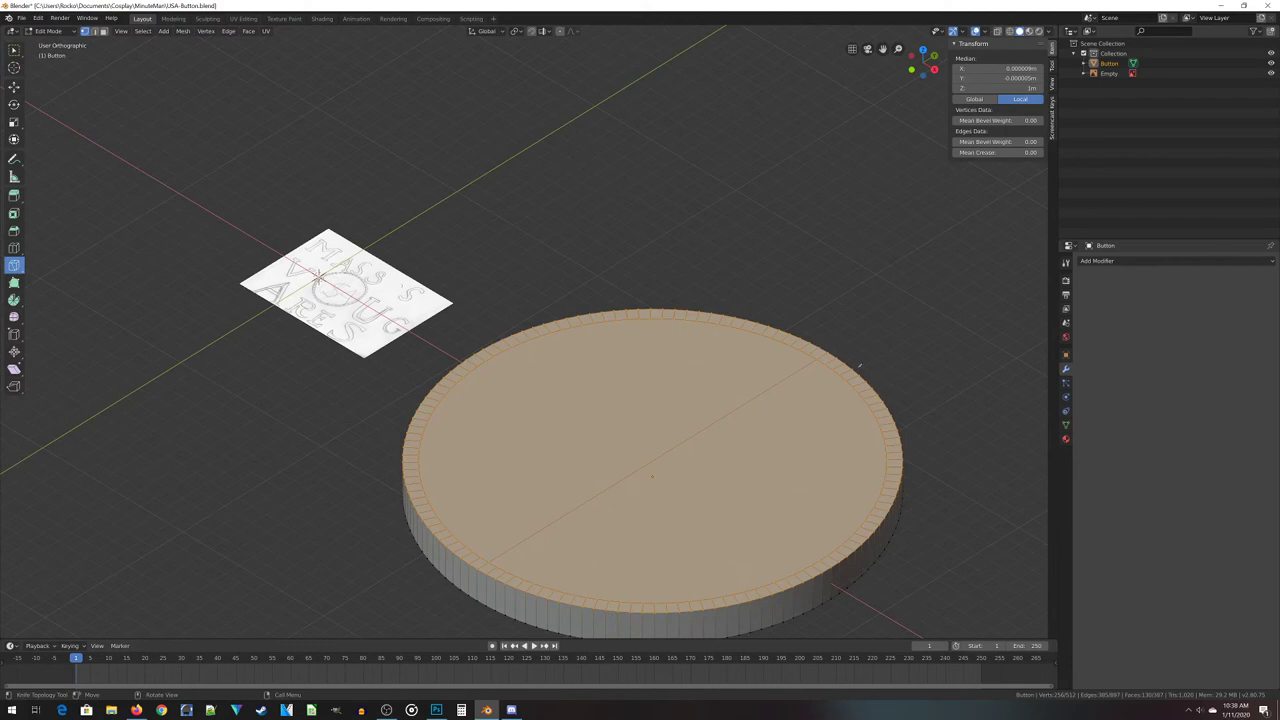
middle_click_drag(821, 390, 683, 382)
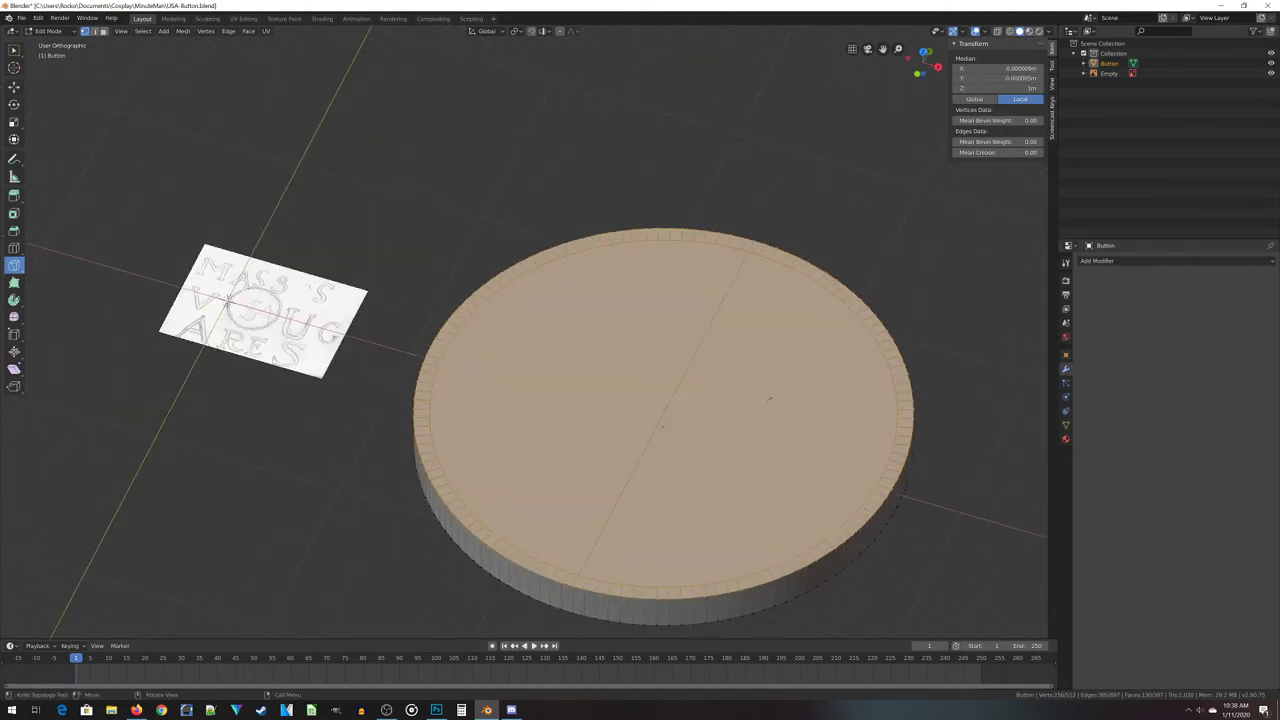
key("KP_7")
middle_click_drag(1014, 435, 497, 430, "shift")
scroll(815, 475, "up", 5)
scroll(514, 420, "up", 3)
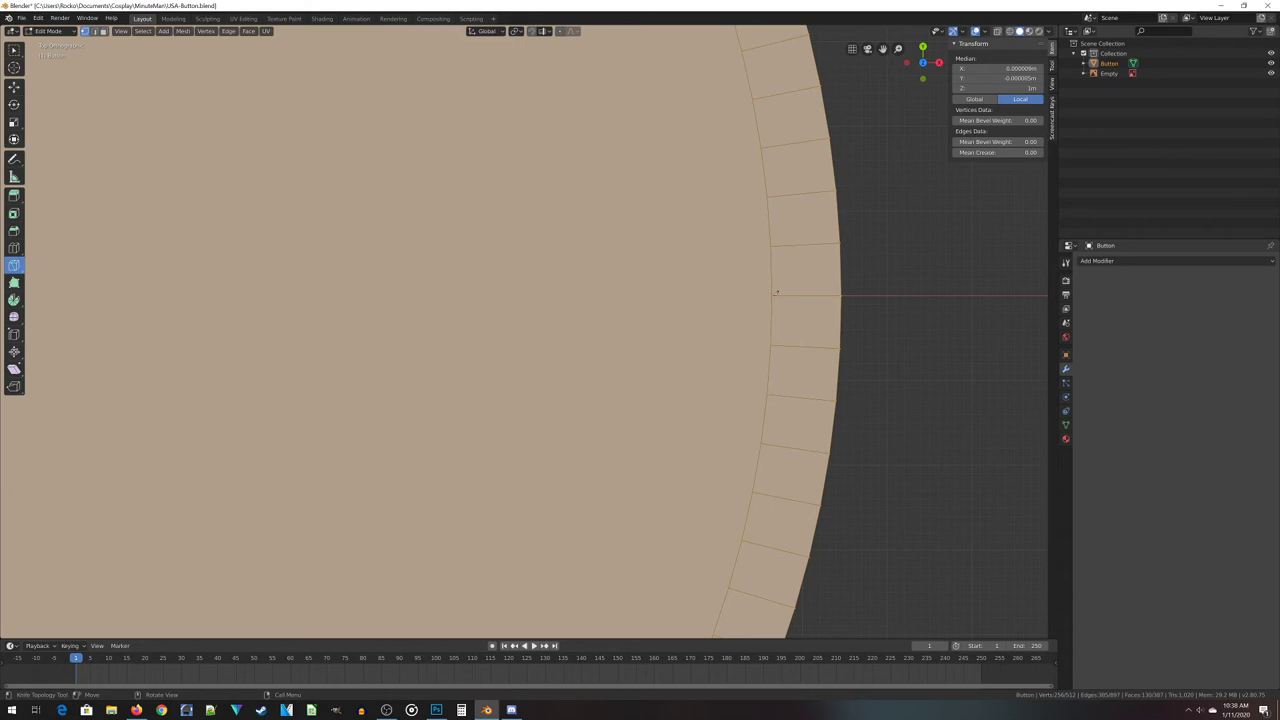
left_click(773, 295)
key("c")
middle_click_drag(428, 290, 937, 313, "shift")
scroll(600, 300, "down", 5)
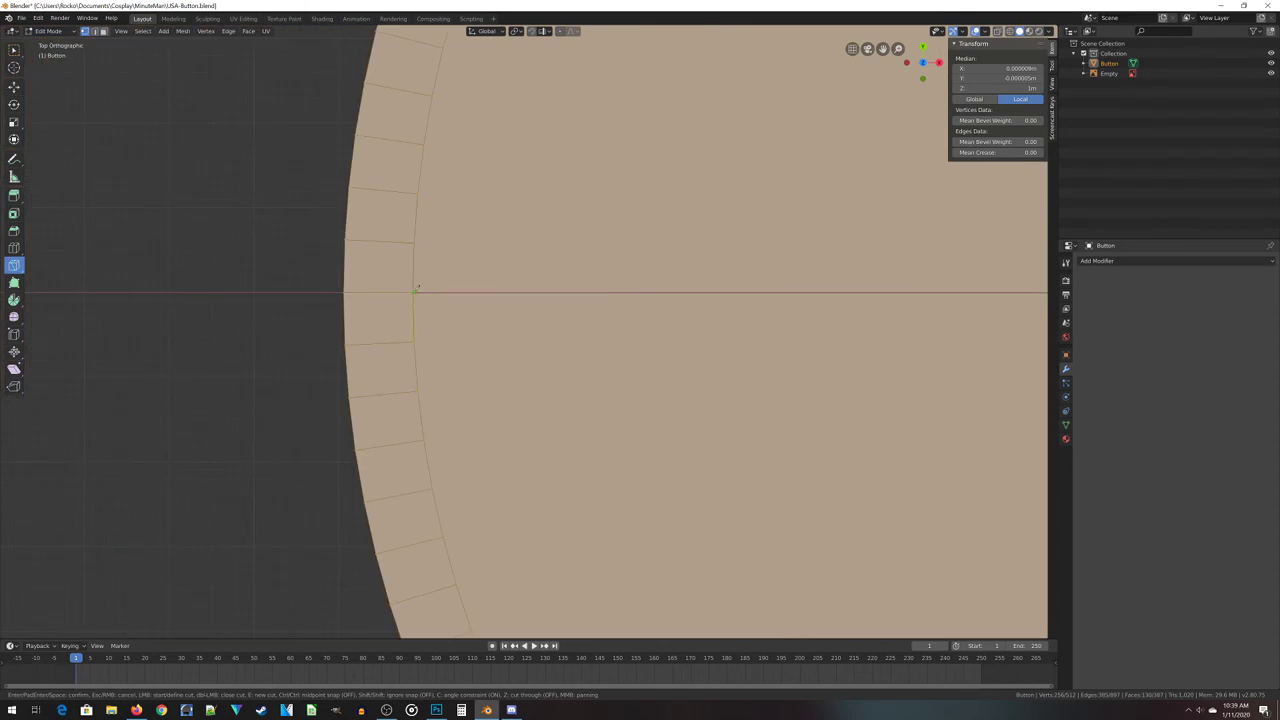
left_click(418, 287)
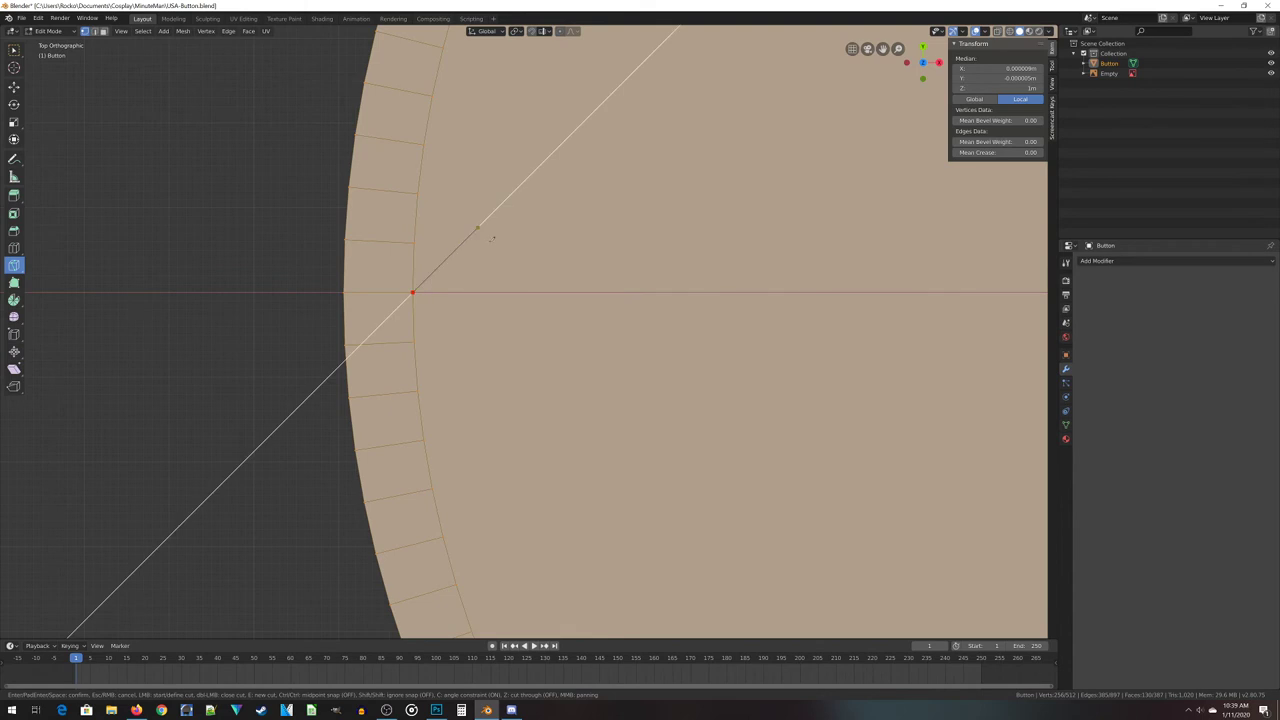
key("Return")
Deselect the cap's centre vertex so that only the rim ring on the button's upper side is selected
scroll(493, 238, "down", 8)
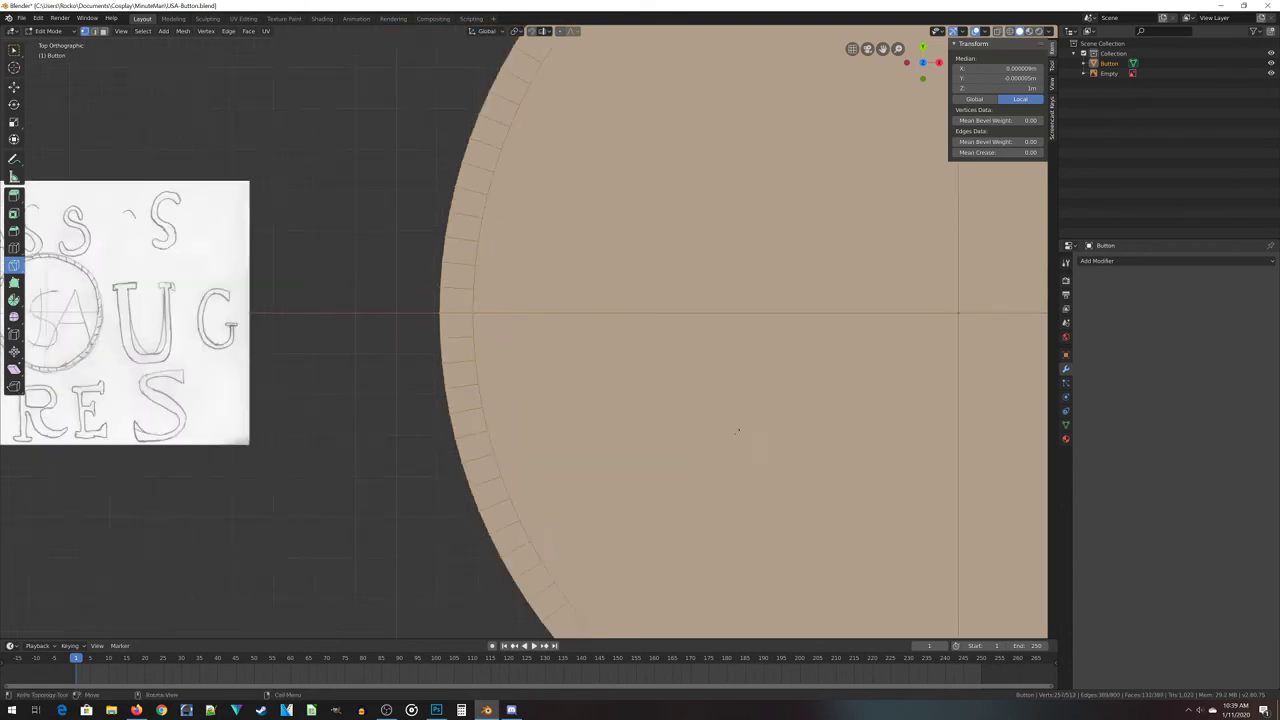
scroll(634, 443, "up", 3)
middle_click_drag(652, 429, 772, 401)
middle_click_drag(668, 433, 620, 466)
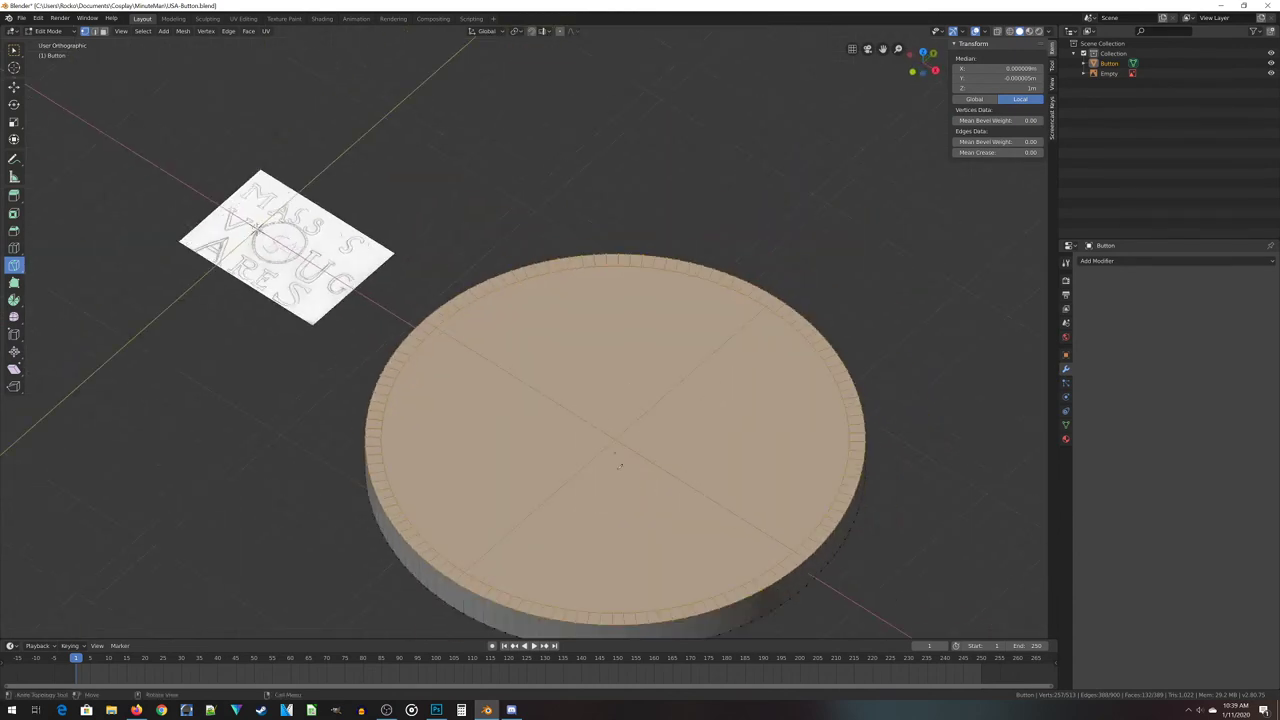
left_click(14, 48)
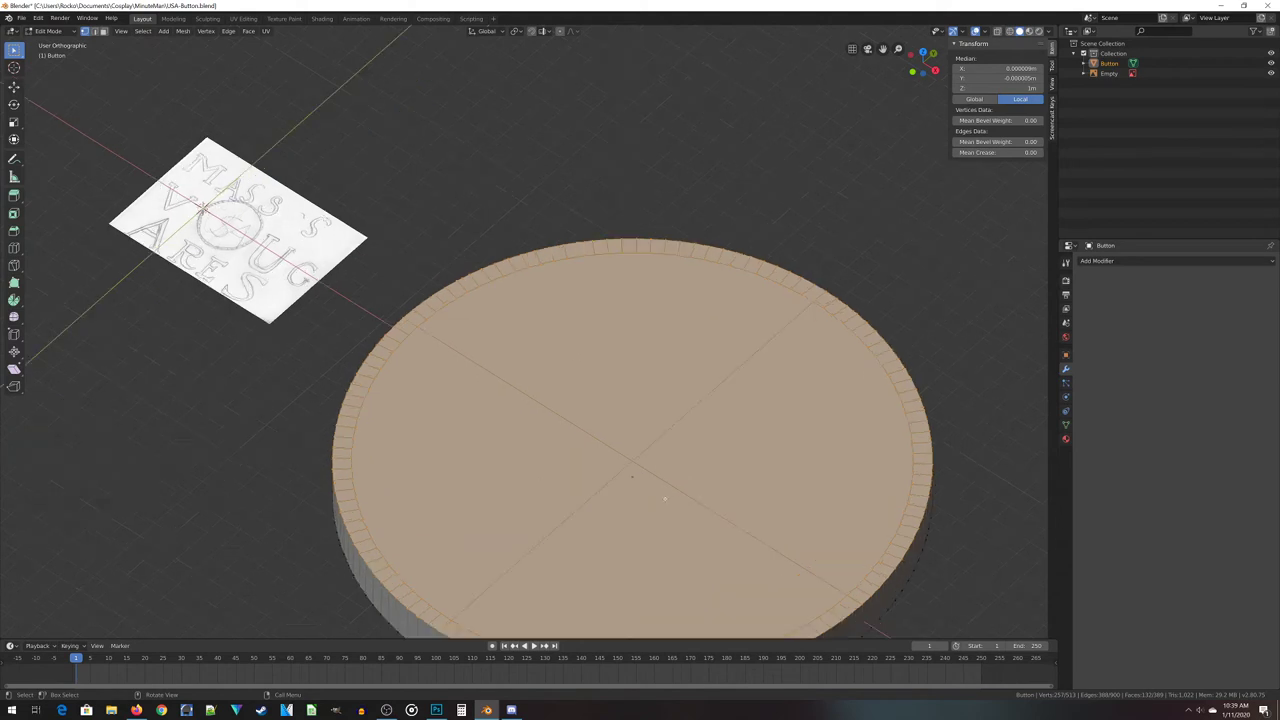
left_click(661, 496, "shift")
middle_click_drag(661, 496, 846, 488)
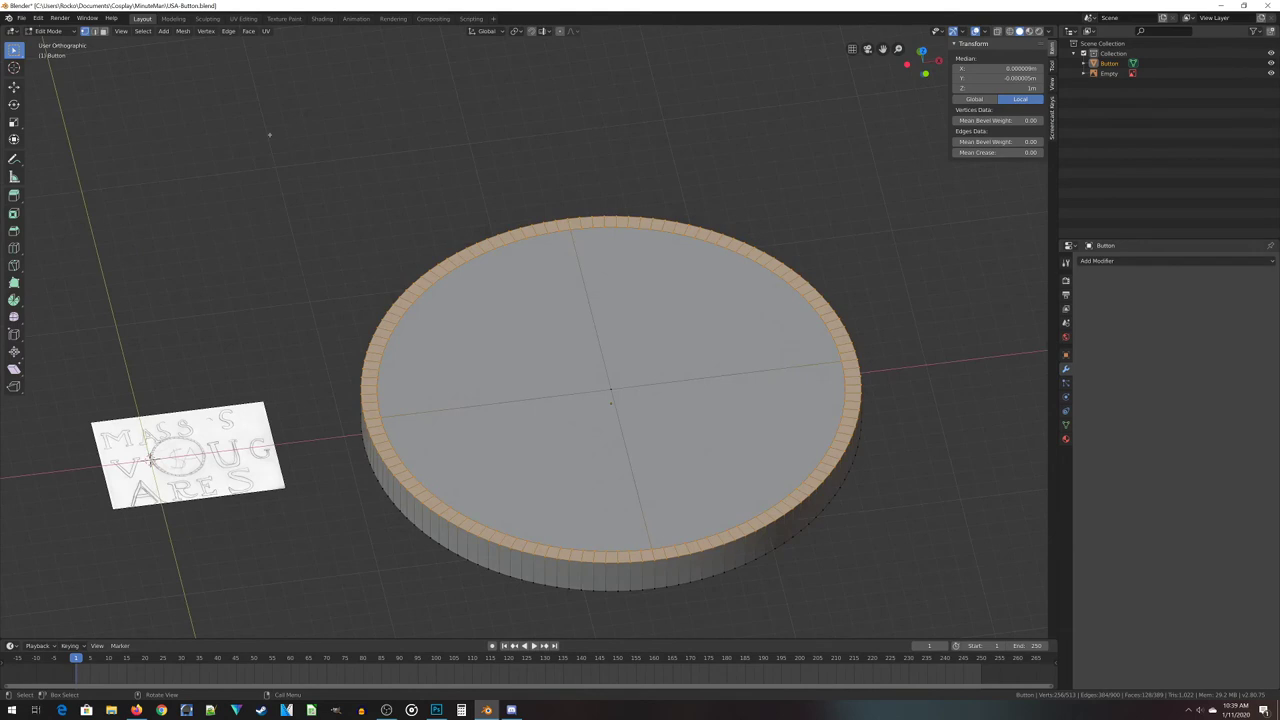
Extrude the rim ring upward by about 2.02 m in the front view and save the file
key("KP_1")
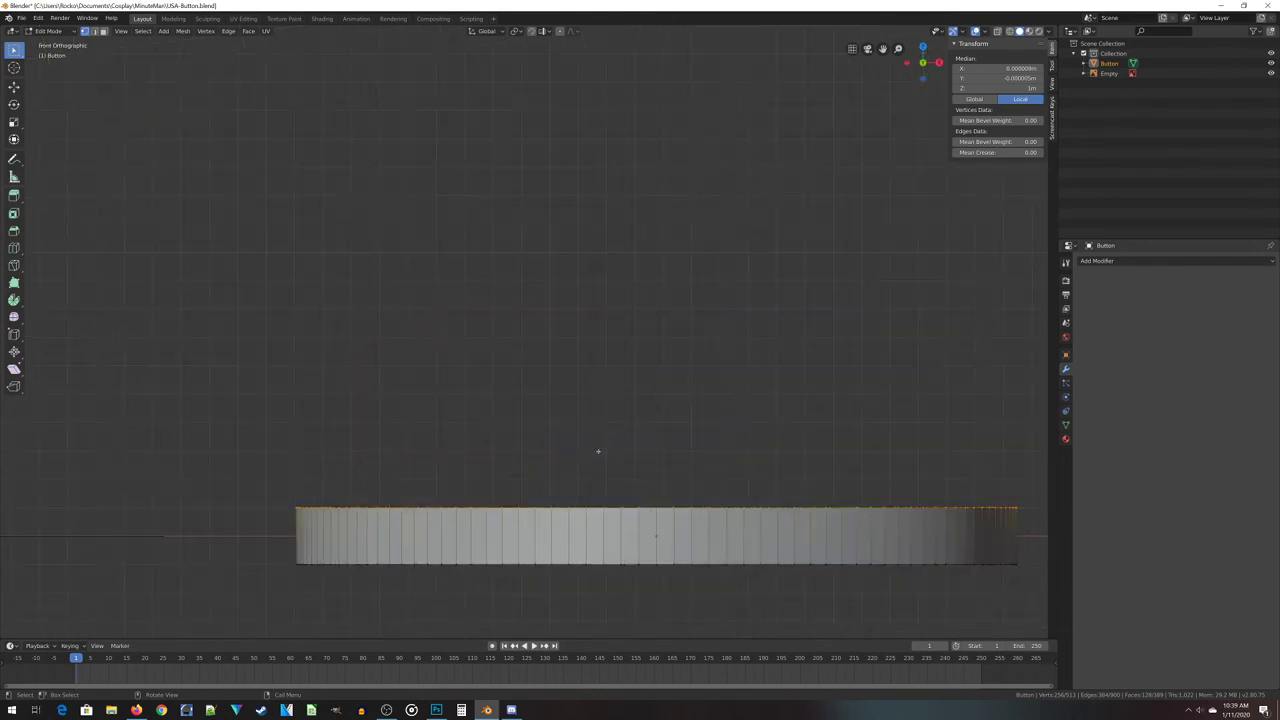
key("e")
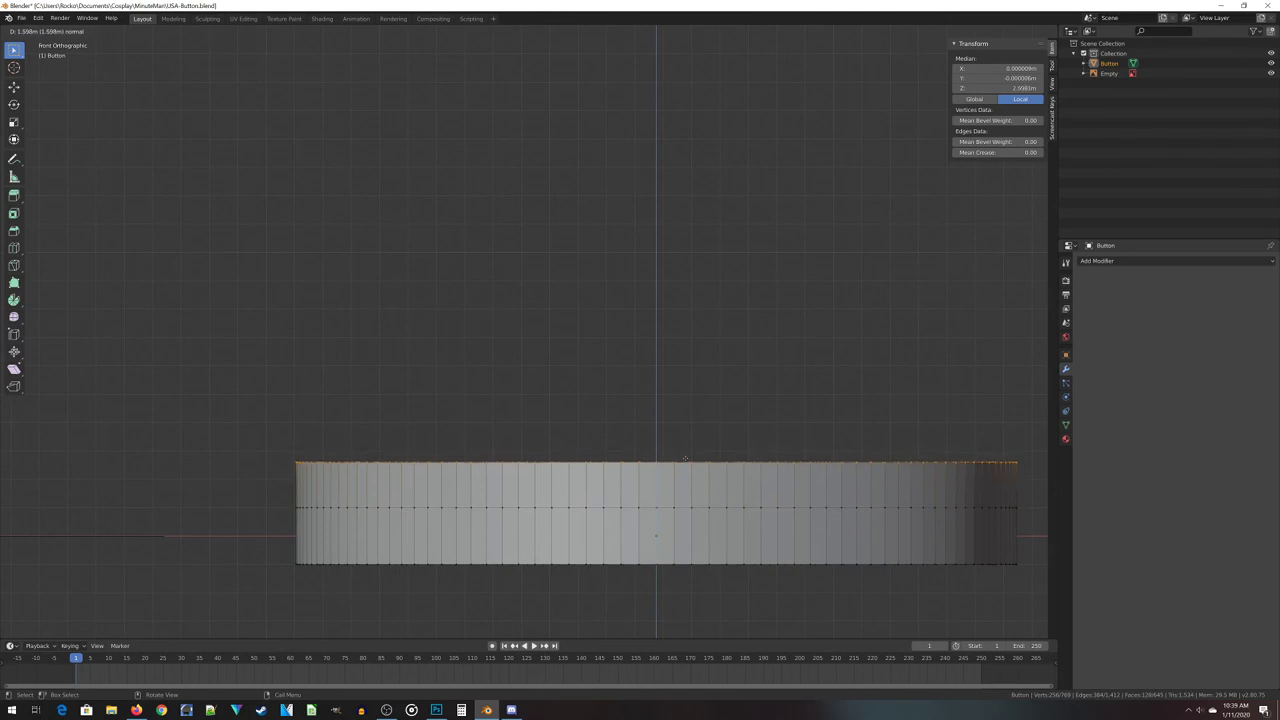
left_click(678, 447)
middle_click_drag(580, 337, 557, 387)
key("ctrl+s")
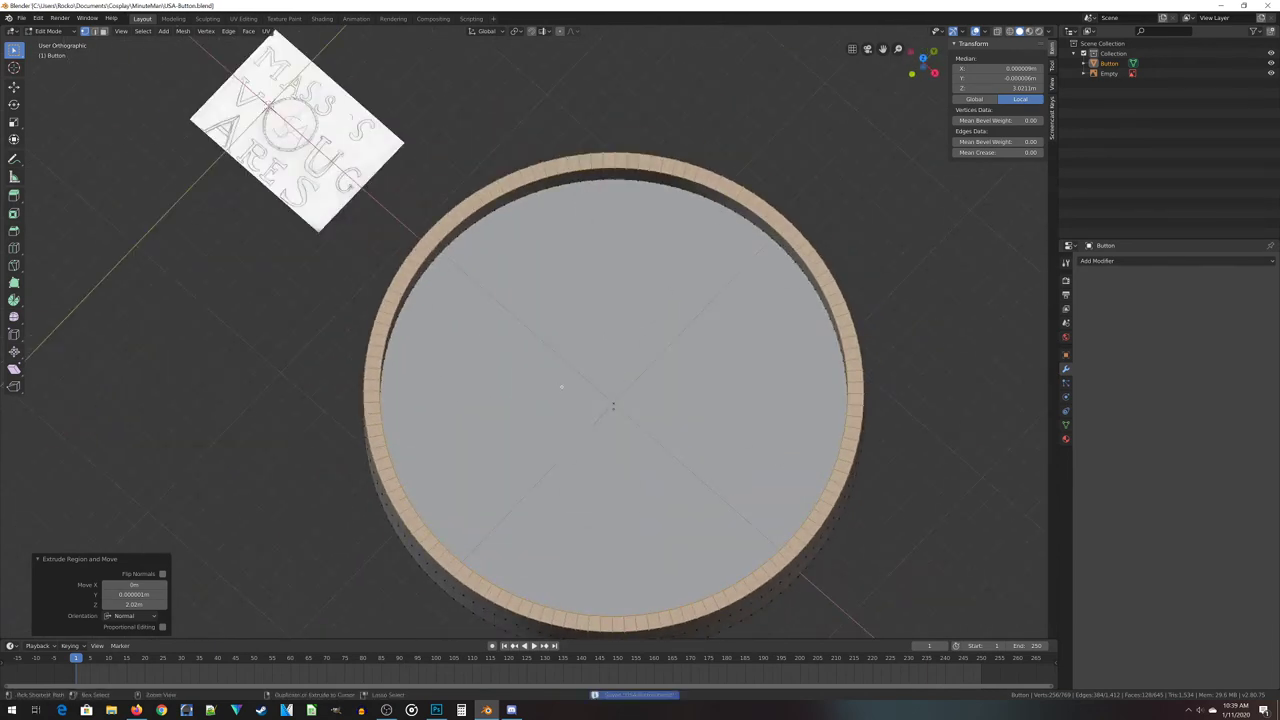
Box-select all vertices of the raised rim and the cap level through the mesh in the front view
scroll(637, 357, "up", 2)
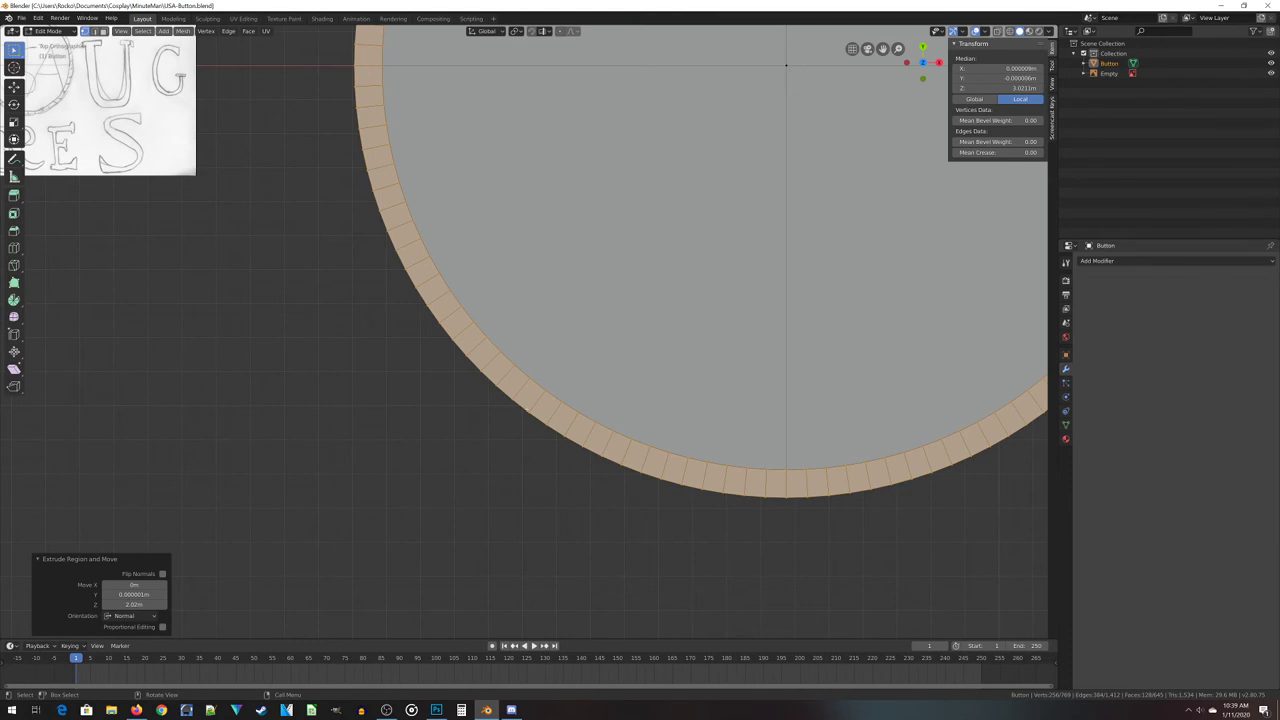
key("KP_Decimal")
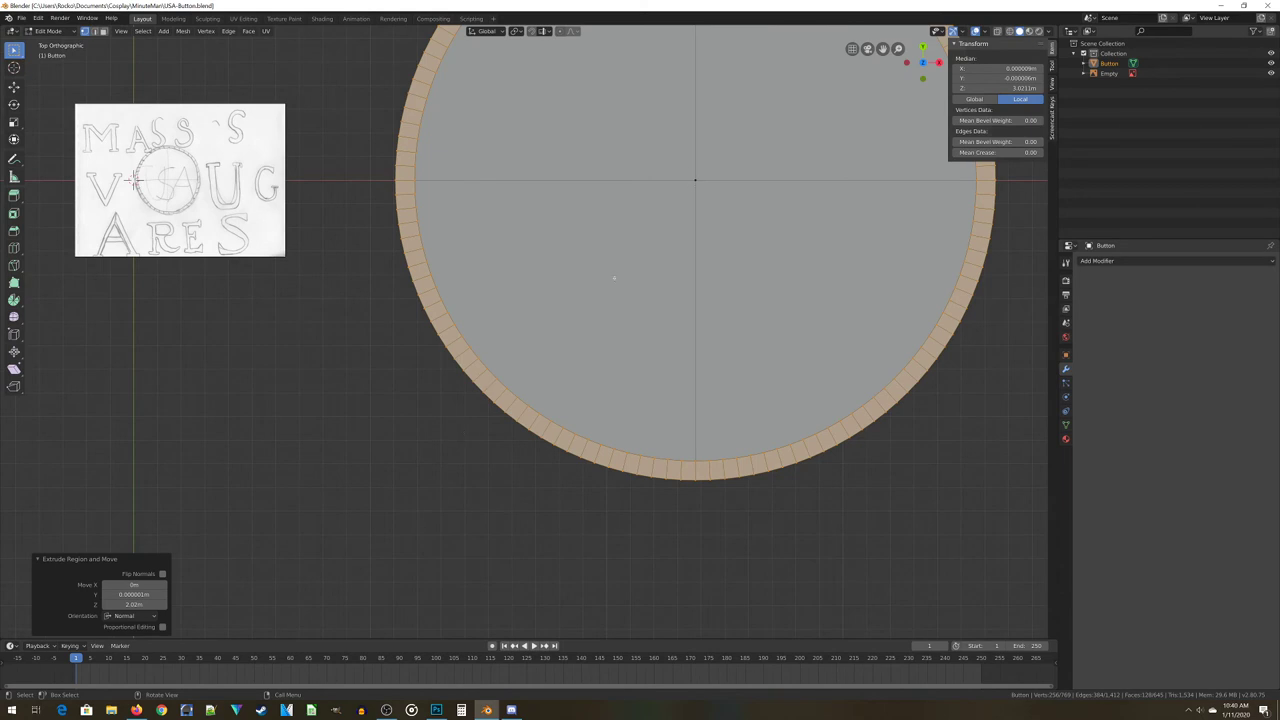
scroll(532, 379, "up", 4)
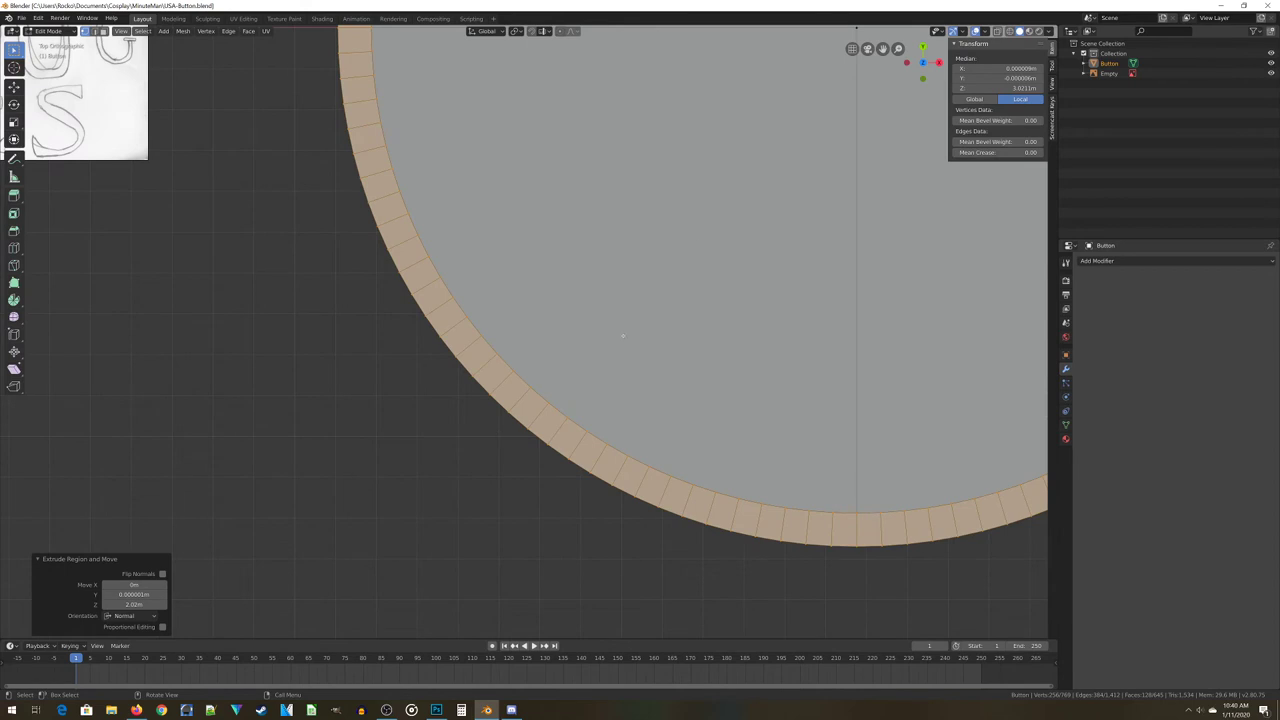
scroll(534, 345, "down", 6)
key("b")
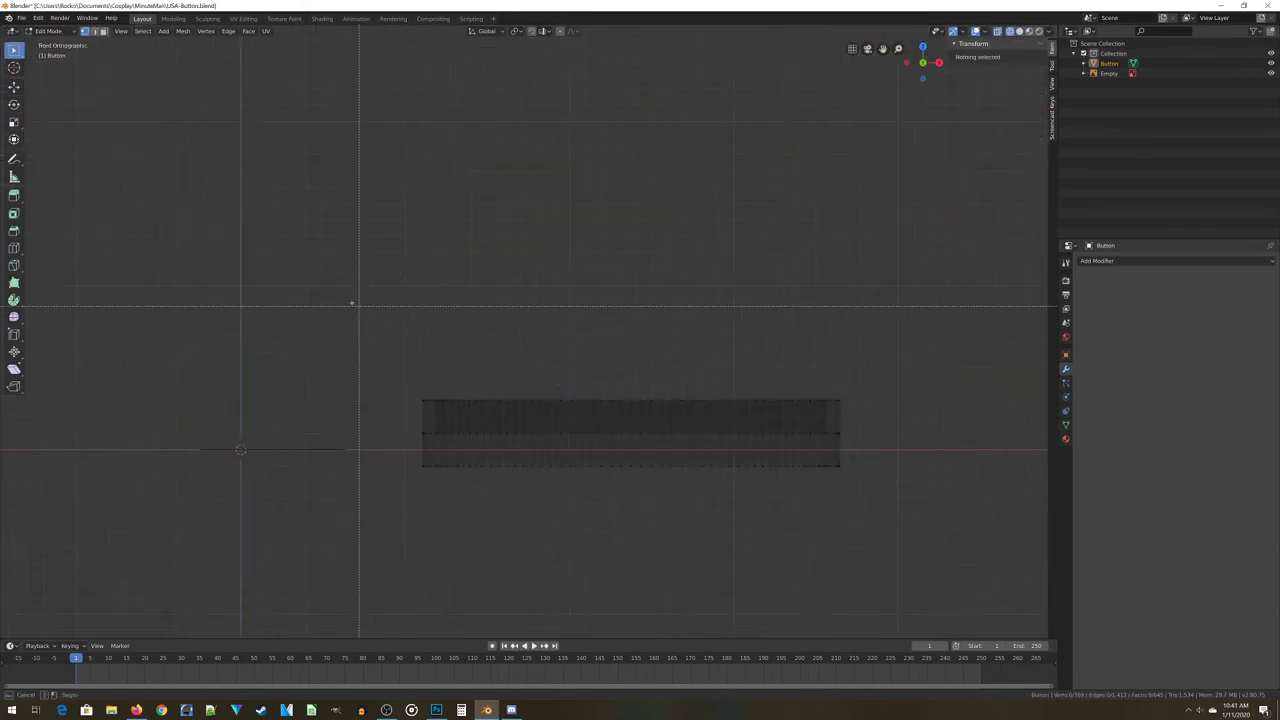
left_click_drag(363, 303, 904, 456)
Circle-deselect the outer rim vertices all the way around in the top view, keeping the inner wall and cap selected
middle_click_drag(904, 456, 760, 390)
key("KP_7")
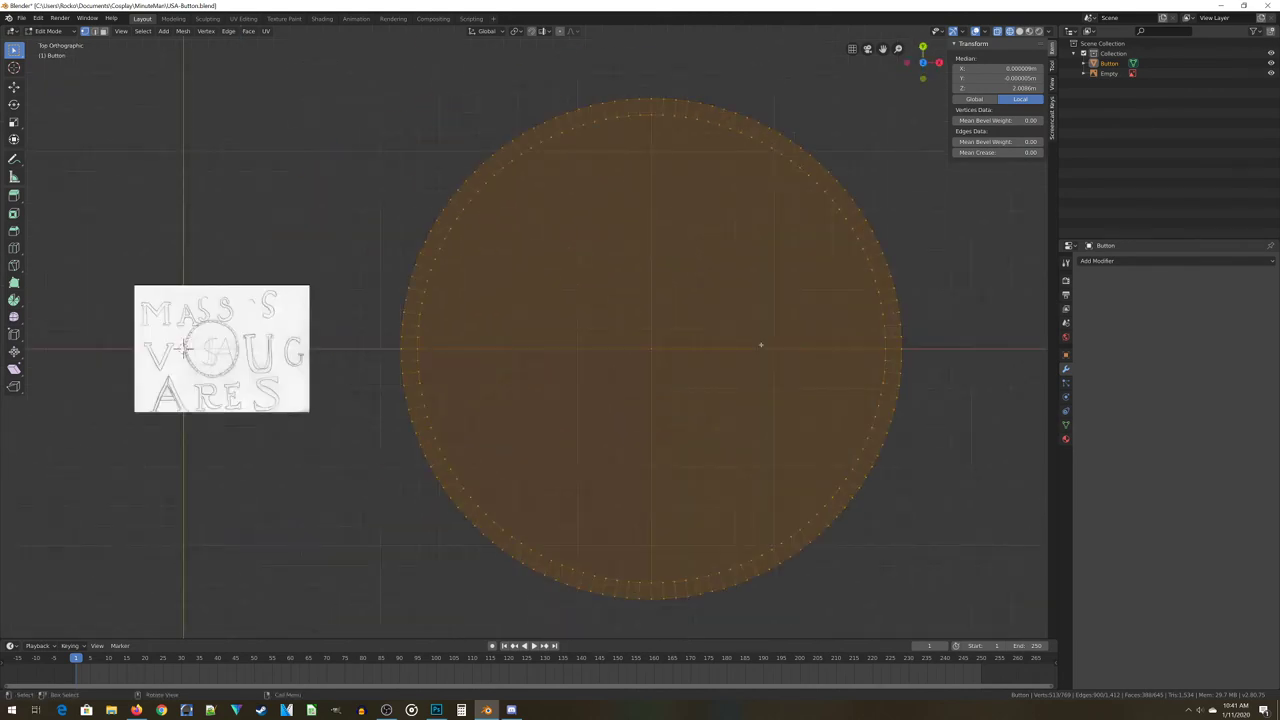
middle_click_drag(822, 302, 654, 269, "shift")
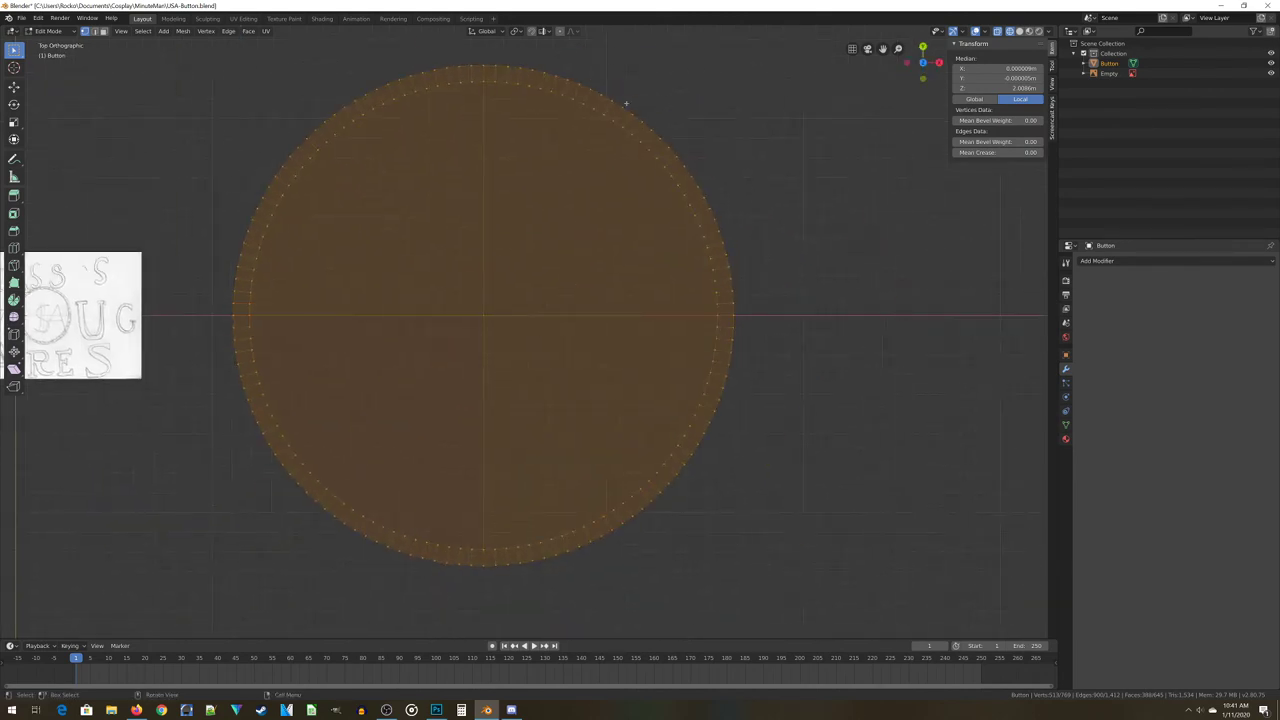
scroll(740, 420, "up", 2)
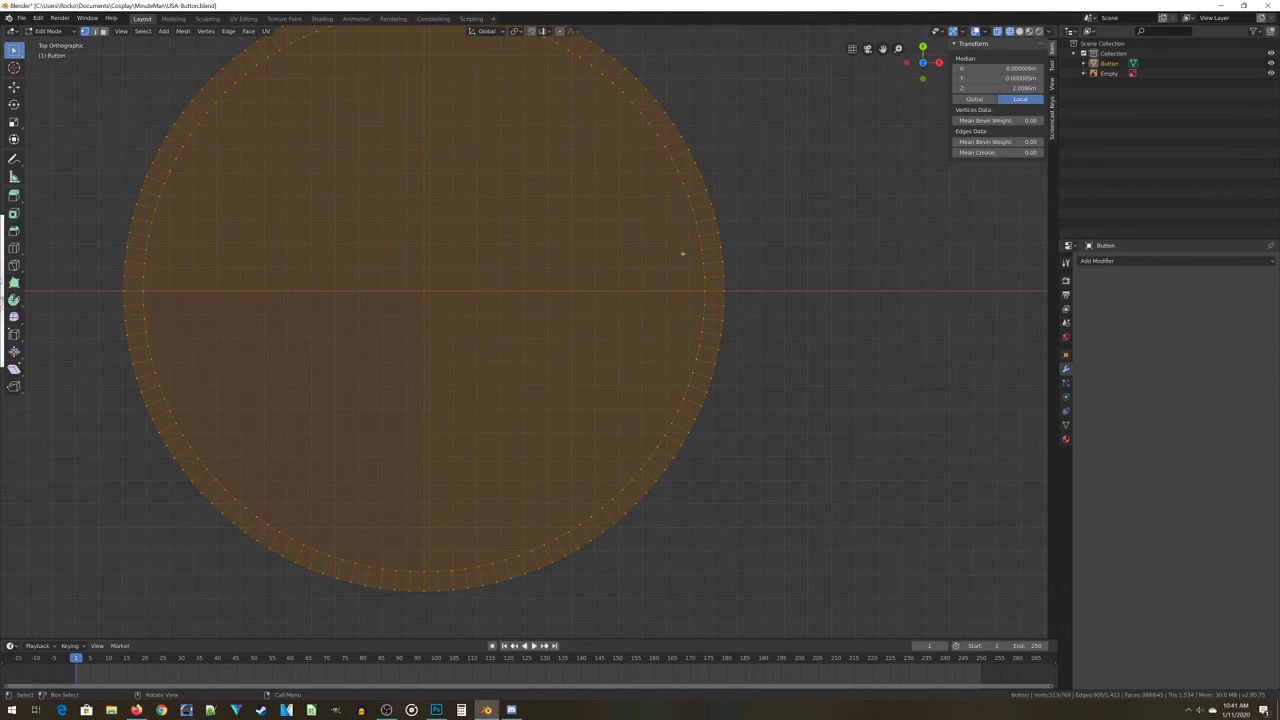
key("c")
mouse_move(731, 229)
middle_mouse_down()
mouse_move(720, 406)
mouse_move(640, 514)
mouse_move(526, 583)
mouse_move(287, 579)
mouse_move(114, 357)
mouse_move(380, 519)
middle_mouse_up()
scroll(380, 519, "up", 1)
key("c")
mouse_move(380, 519)
middle_mouse_down()
mouse_move(366, 377)
mouse_move(777, 123)
mouse_move(931, 175)
mouse_move(585, 104)
middle_mouse_up()
left_click(777, 150)
key("c")
middle_click_drag(734, 235, 677, 286)
Deselect the stray vertices on the button's underside, keeping only the rim's inner wall and the cap
scroll(600, 400, "down", 5)
mouse_move(560, 560)
middle_mouse_down()
mouse_move(514, 474)
mouse_move(526, 450)
mouse_move(535, 490)
middle_mouse_up()
scroll(643, 460, "up", 2)
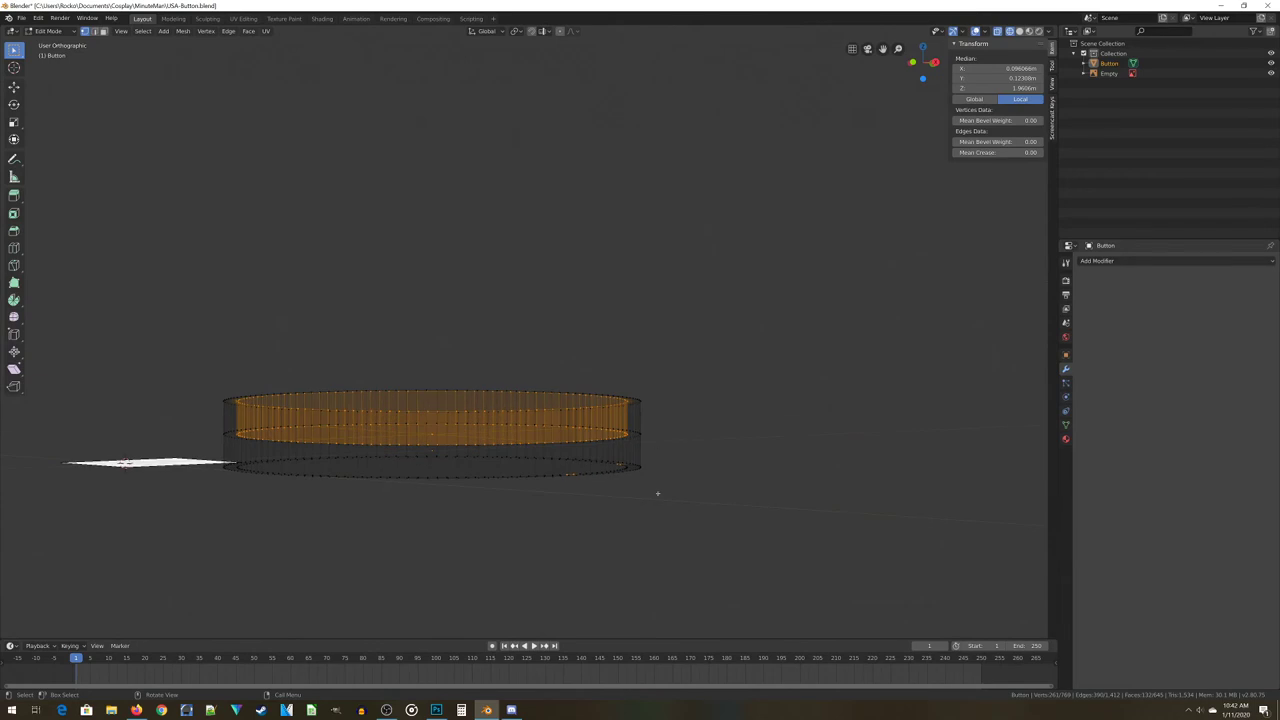
key("b")
middle_click_drag(552, 451, 663, 527)
middle_click_drag(287, 491, 309, 571)
Rotate the inner wall and cap vertices by about 2.95° in the top view and check their alignment with the outer loop
key("KP_7")
scroll(309, 566, "up", 8)
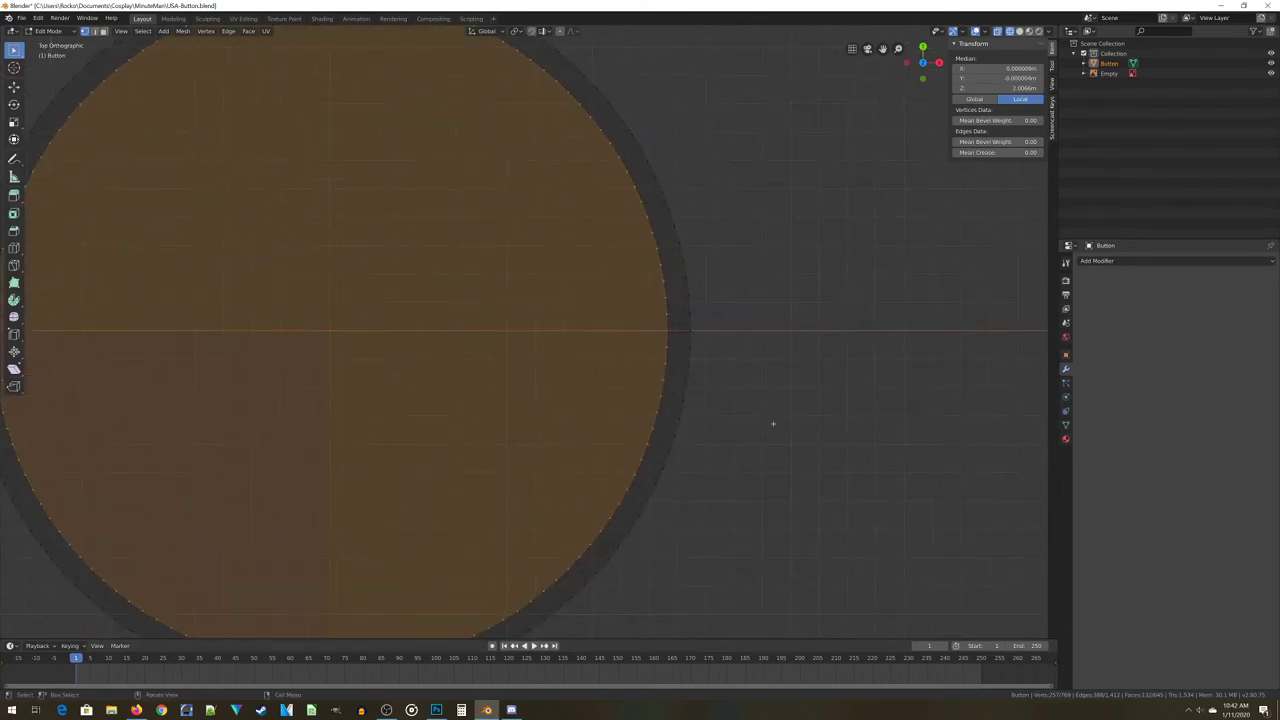
key("r")
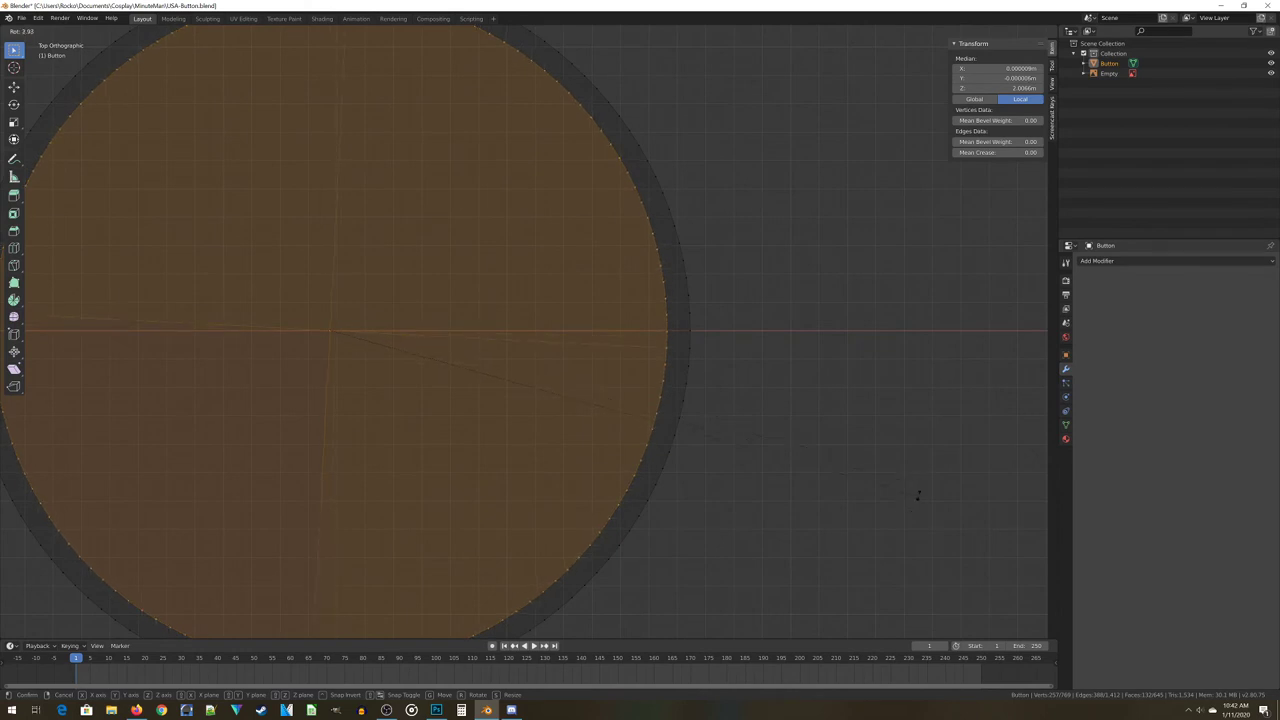
left_click(918, 494)
scroll(829, 437, "up", 4)
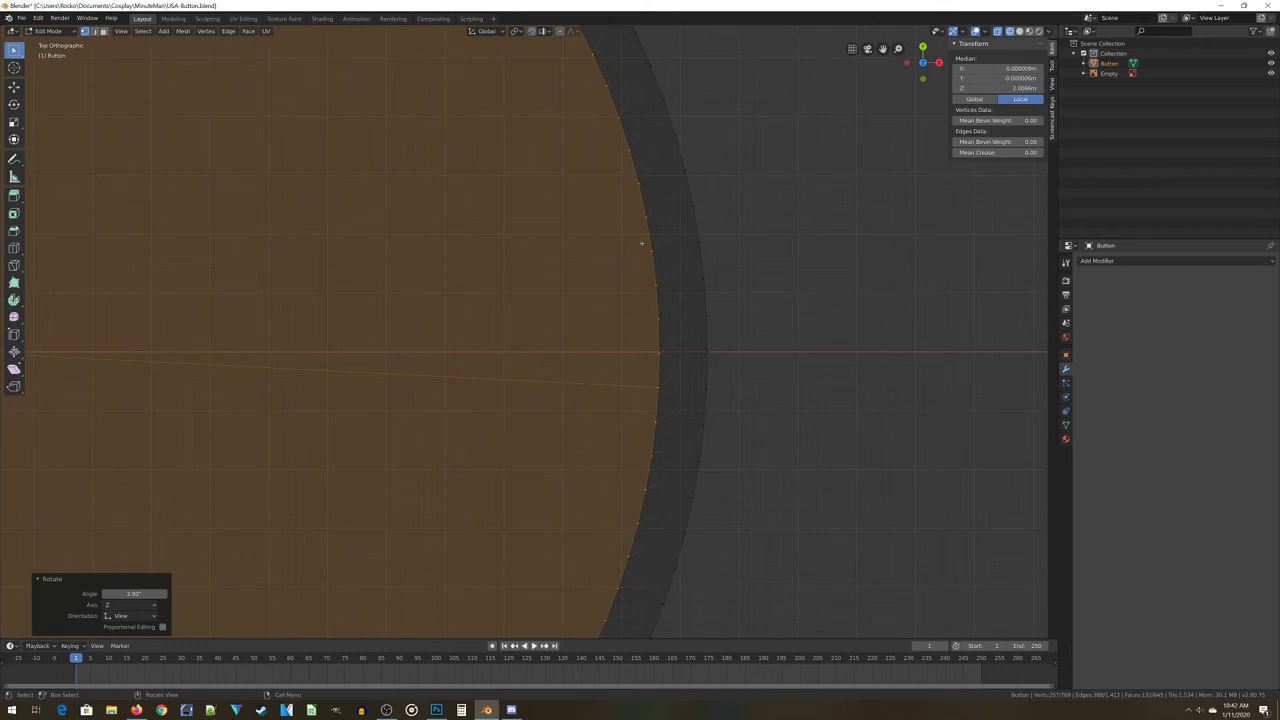
middle_click_drag(636, 541, 910, 160, "shift")
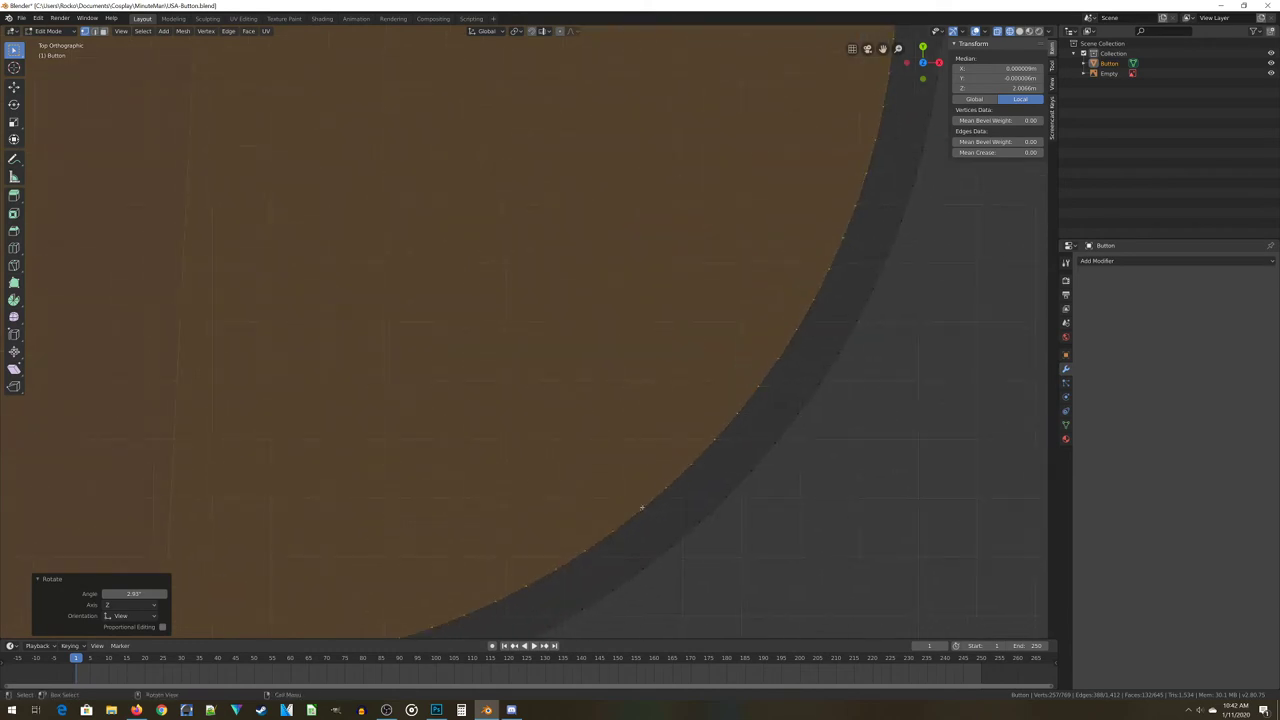
middle_click_drag(606, 562, 843, 294, "shift")
middle_click_drag(612, 398, 490, 561, "shift")
middle_click_drag(614, 234, 191, 616, "shift")
middle_click_drag(925, 443, 474, 271, "shift")
scroll(485, 290, "down", 4)
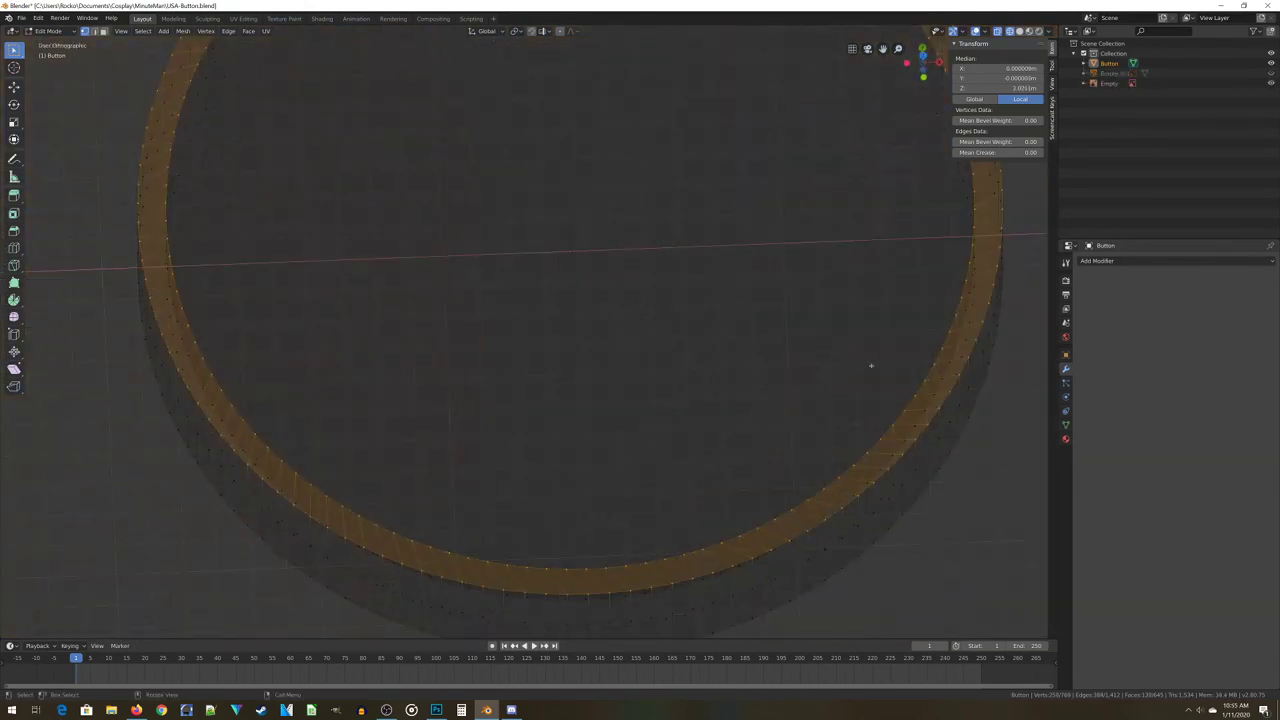
Switch the viewport to solid shading and clear the mesh selection
key("z")
left_click(880, 352)
mouse_move(838, 286)
middle_mouse_down()
mouse_move(847, 304)
mouse_move(657, 278)
mouse_move(452, 298)
middle_mouse_up()
left_click(849, 296)
In edge select mode, select every other slanted edge across the rim's top face, all the way around the button
scroll(832, 286, "down", 2)
scroll(847, 304, "up", 4)
scroll(452, 298, "up", 3)
middle_click_drag(803, 171, 872, 290, "shift")
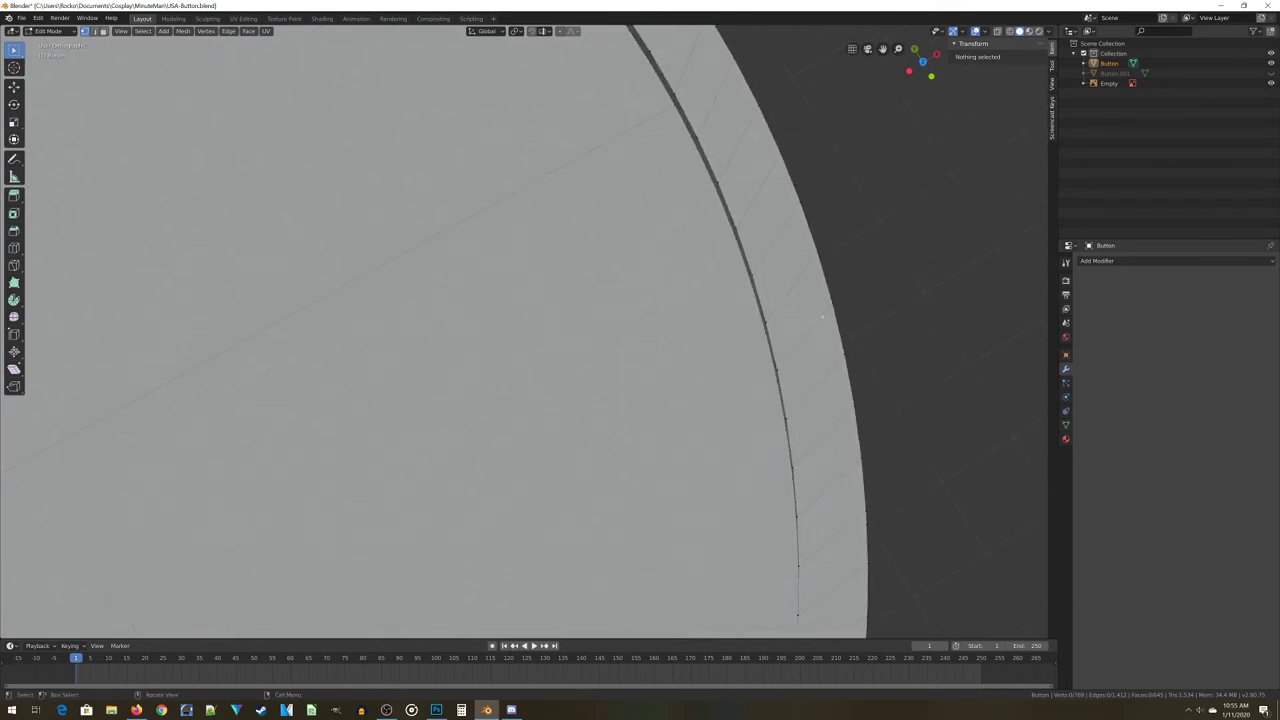
middle_click_drag(741, 155, 768, 265)
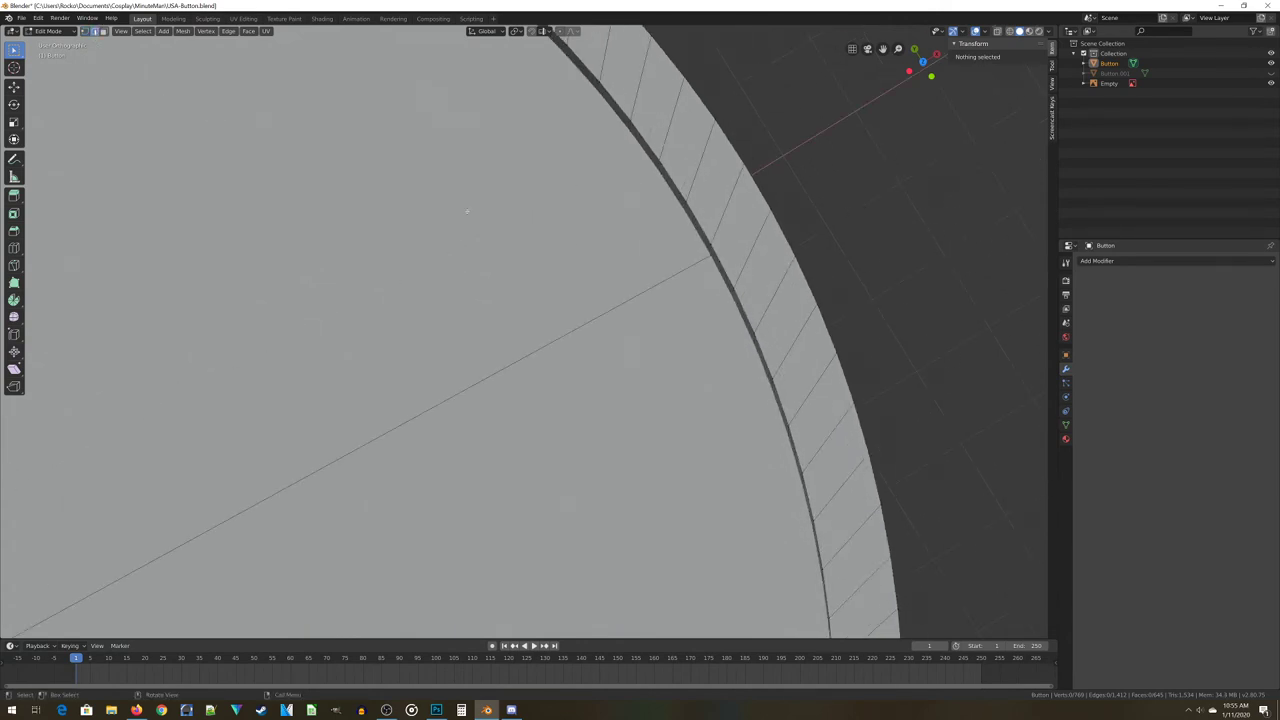
middle_click_drag(733, 320, 609, 472, "shift")
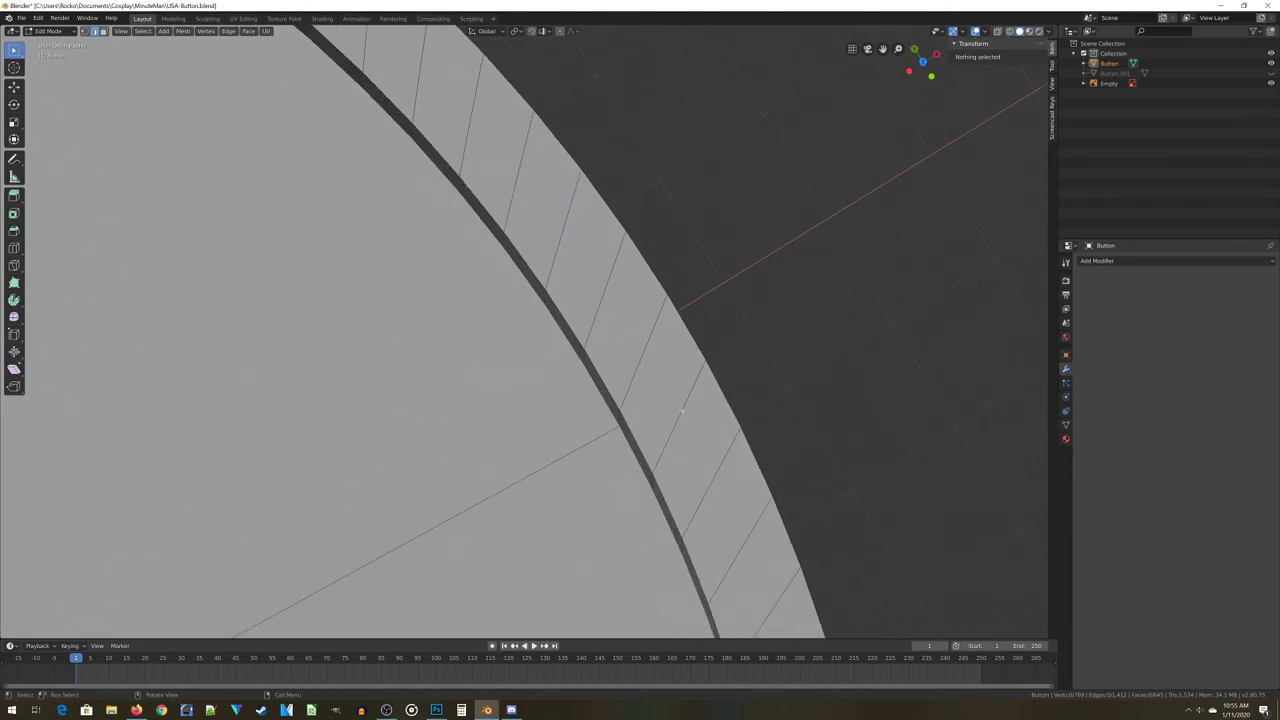
left_click(681, 410)
middle_click_drag(610, 285, 670, 355, "shift")
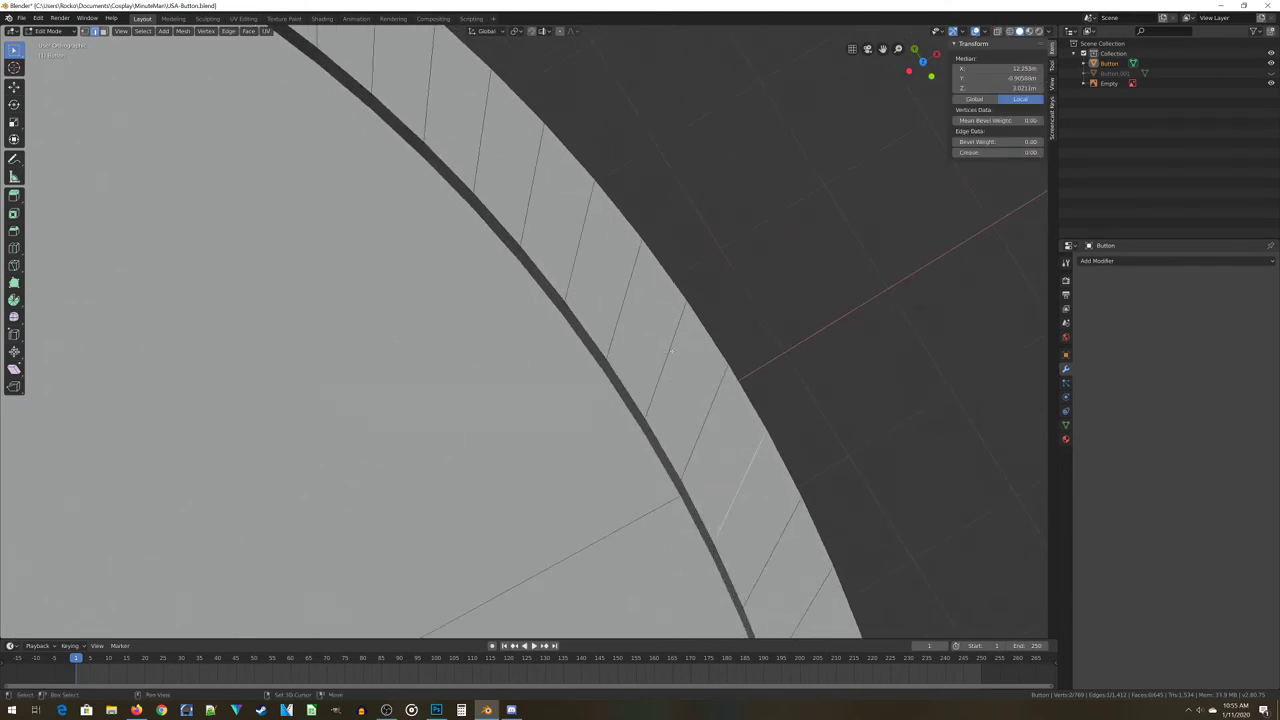
left_click(667, 351, "shift")
left_click(579, 246, "shift")
middle_click_drag(537, 99, 588, 257, "shift")
left_click(545, 264, "shift")
left_click(430, 193, "shift")
left_click(304, 120, "shift")
middle_click_drag(302, 116, 620, 345, "shift")
left_click(489, 281, "shift")
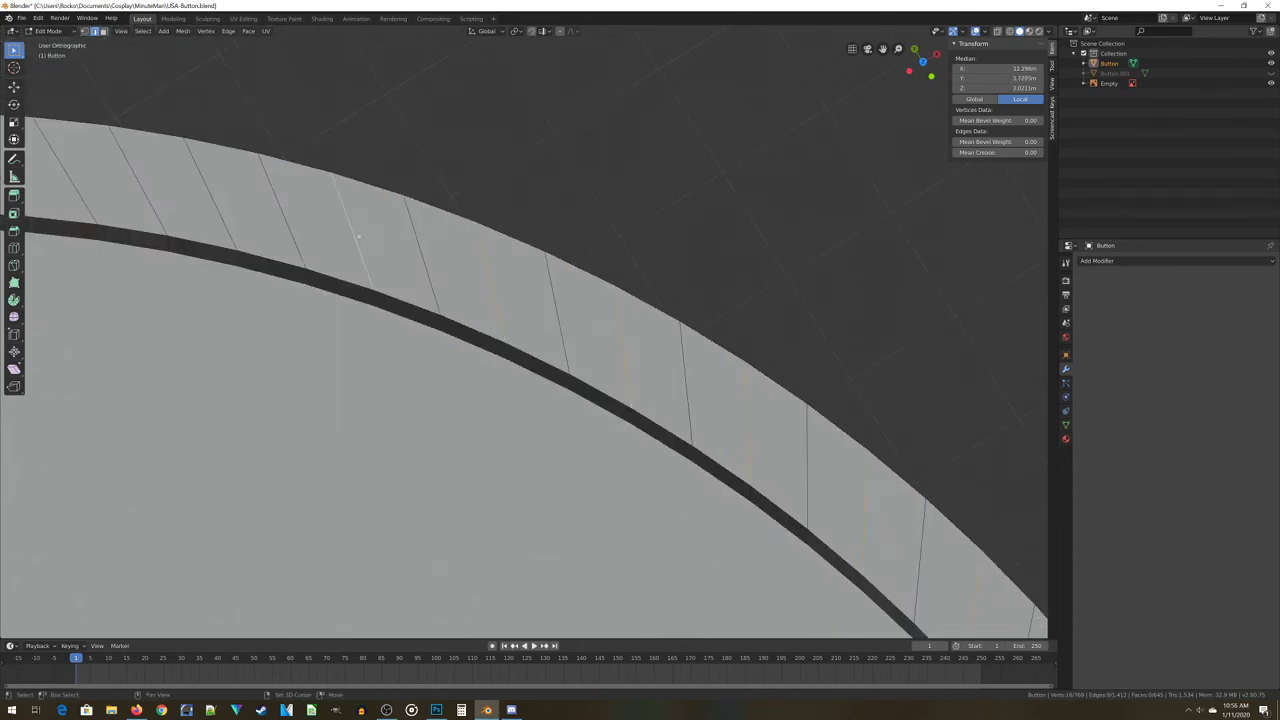
left_click(231, 210, "shift")
left_click(231, 212, "shift")
middle_click_drag(296, 140, 525, 243, "shift")
left_click(440, 297, "shift")
middle_click_drag(333, 264, 491, 295, "shift")
left_click(441, 286, "shift")
left_click(290, 277, "shift")
left_click(166, 308, "shift")
middle_click_drag(170, 309, 574, 243, "shift")
left_click(419, 265, "shift")
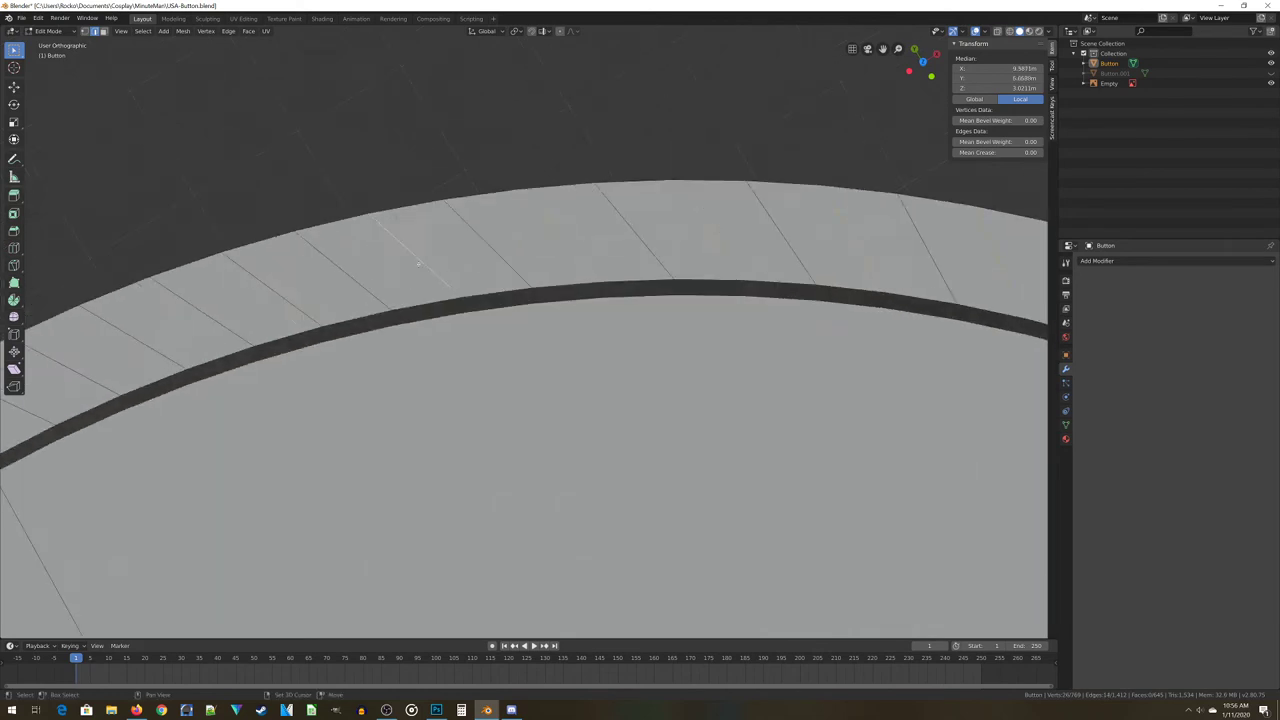
middle_click_drag(140, 352, 505, 183, "shift")
left_click(364, 229, "shift")
left_click(242, 304, "shift")
left_click(120, 391, "shift")
middle_click_drag(118, 393, 452, 151, "shift")
left_click(340, 246, "shift")
left_click(240, 356, "shift")
left_click(177, 482, "shift")
middle_click_drag(90, 592, 353, 332, "shift")
left_click(283, 465, "shift")
middle_click_drag(232, 598, 396, 204, "shift")
left_click(345, 490, "shift")
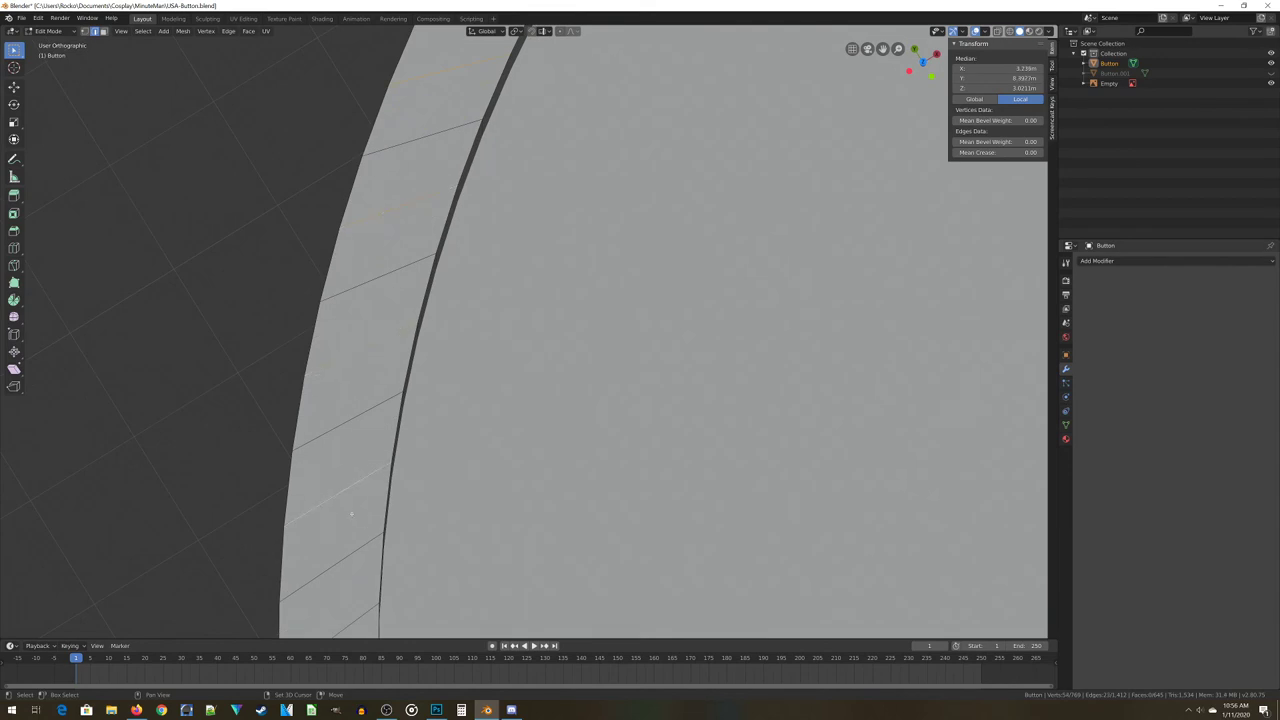
middle_click_drag(345, 490, 429, 251, "shift")
left_click(426, 393, "shift")
left_click(430, 540, "shift")
middle_click_drag(430, 540, 515, 190, "shift")
left_click(523, 347, "shift")
left_click(556, 490, "shift")
middle_click_drag(571, 508, 486, 311, "shift")
left_click(557, 511, "shift")
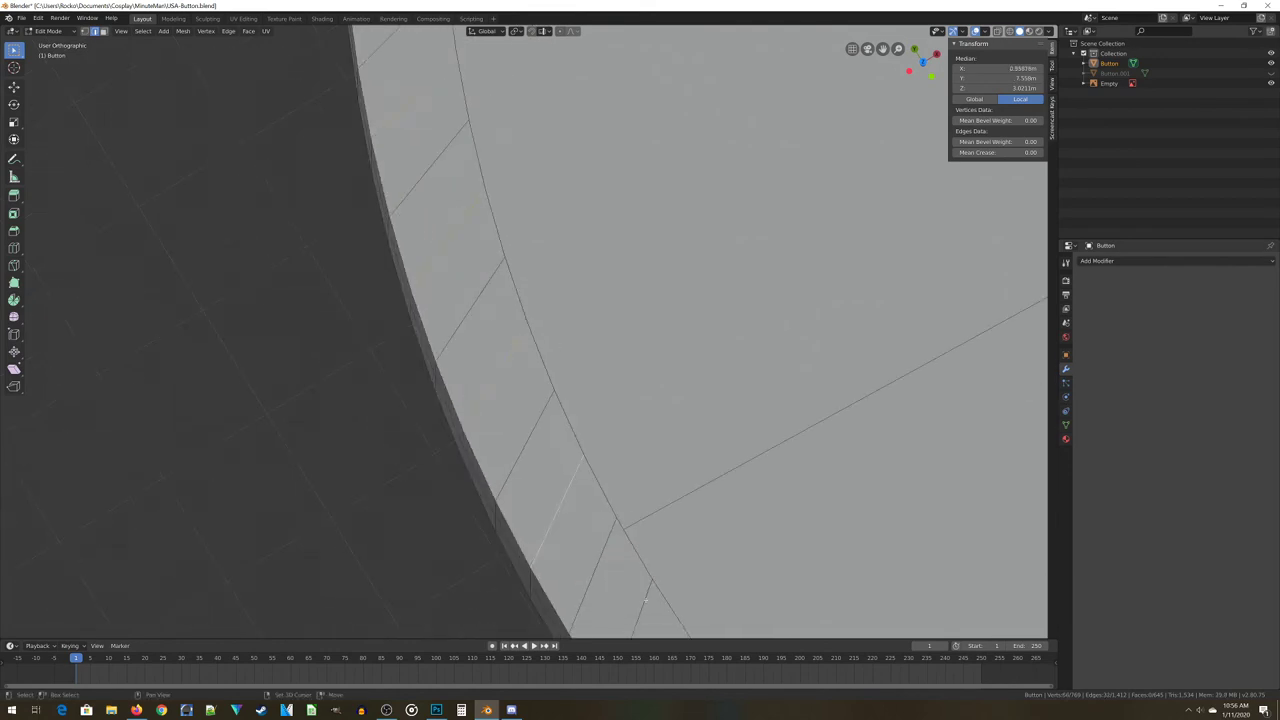
middle_click_drag(610, 600, 331, 176, "shift")
left_click(438, 330, "shift")
left_click(538, 446, "shift")
left_click(646, 545, "shift")
middle_click_drag(646, 545, 286, 220, "shift")
left_click(404, 311, "shift")
left_click(529, 386, "shift")
left_click(660, 451, "shift")
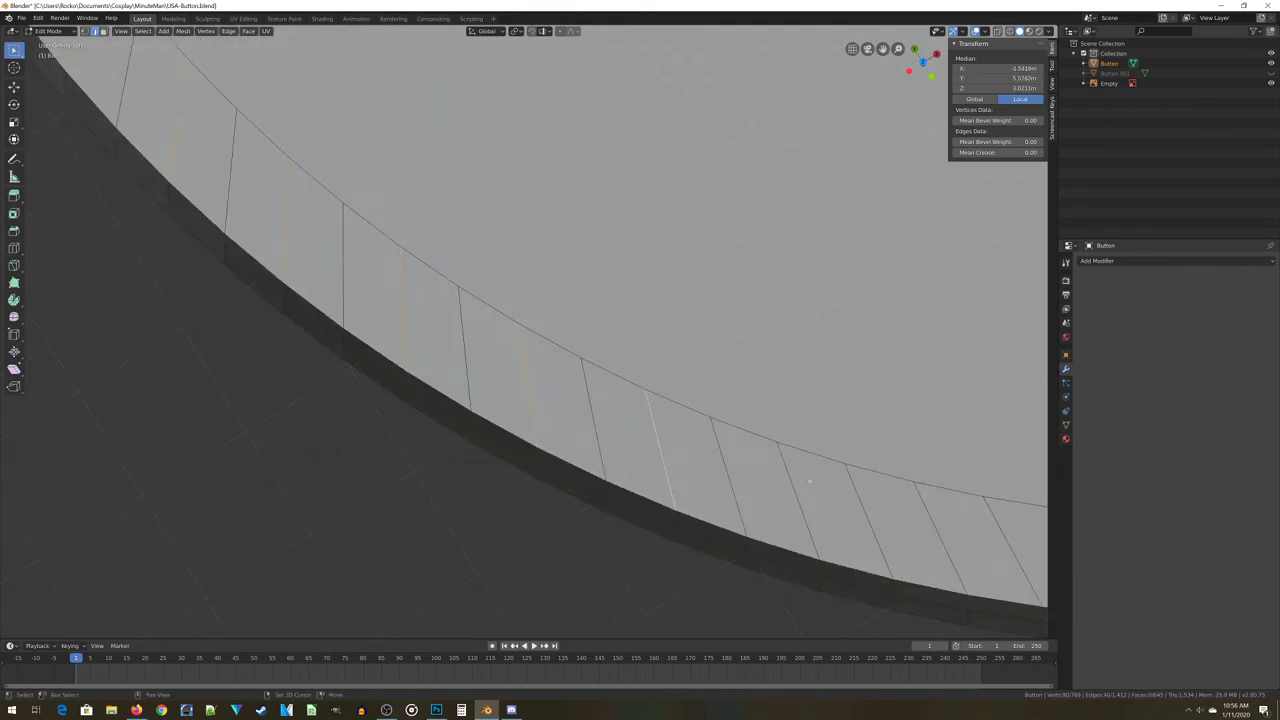
middle_click_drag(800, 497, 454, 373, "shift")
left_click(605, 421, "shift")
left_click(741, 440, "shift")
left_click(888, 448, "shift")
middle_click_drag(888, 448, 538, 474, "shift")
left_click(686, 469, "shift")
left_click(831, 450, "shift")
middle_click_drag(840, 450, 510, 543, "shift")
left_click(644, 510, "shift")
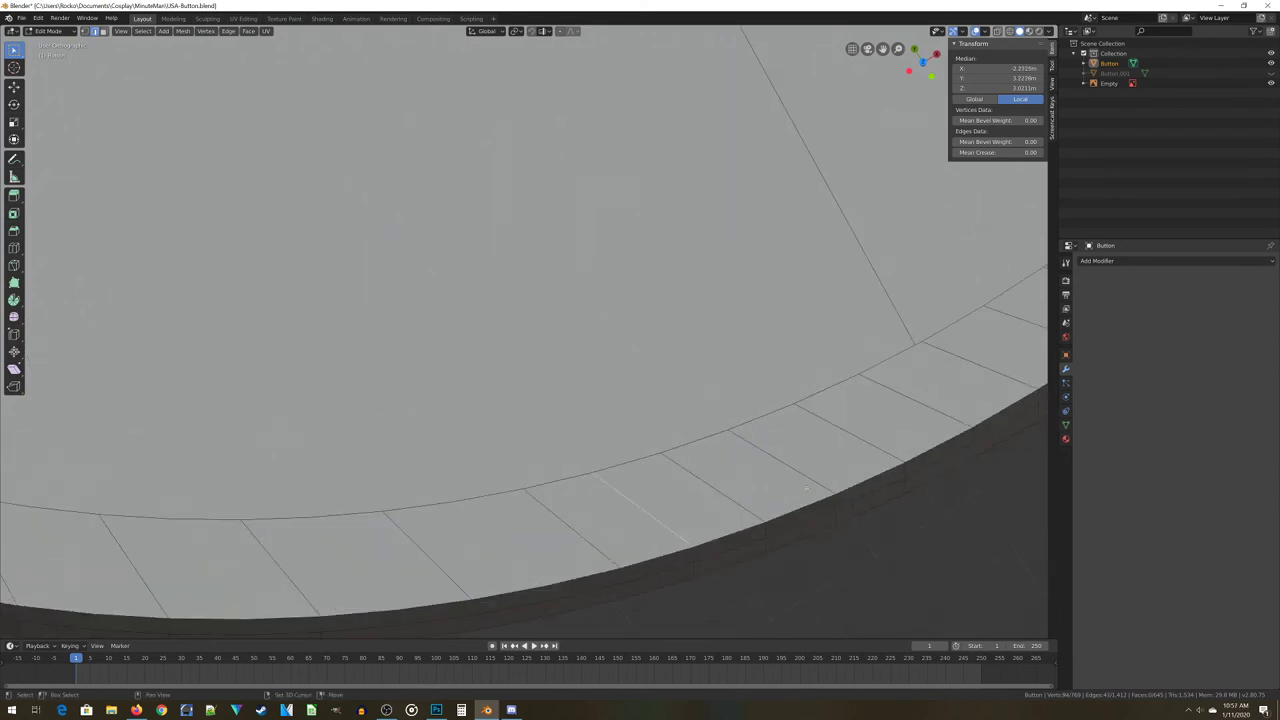
left_click(781, 463, "shift")
left_click(787, 463, "shift")
middle_click_drag(1031, 300, 835, 422, "shift")
left_click(846, 400, "shift")
middle_click_drag(925, 300, 717, 485, "shift")
left_click(717, 471, "shift")
left_click(806, 352, "shift")
left_click(882, 227, "shift")
middle_click_drag(901, 115, 750, 437, "shift")
left_click(750, 431, "shift")
left_click(888, 137, "shift")
middle_click_drag(888, 120, 772, 491, "shift")
left_click(793, 364, "shift")
left_click(791, 224, "shift")
left_click(785, 77, "shift")
middle_click_drag(783, 50, 806, 404, "shift")
right_click_drag(806, 370, 804, 355, "shift")
left_click(784, 296, "shift")
left_click(737, 161, "shift")
middle_click_drag(733, 120, 775, 450, "shift")
left_click(751, 343, "shift")
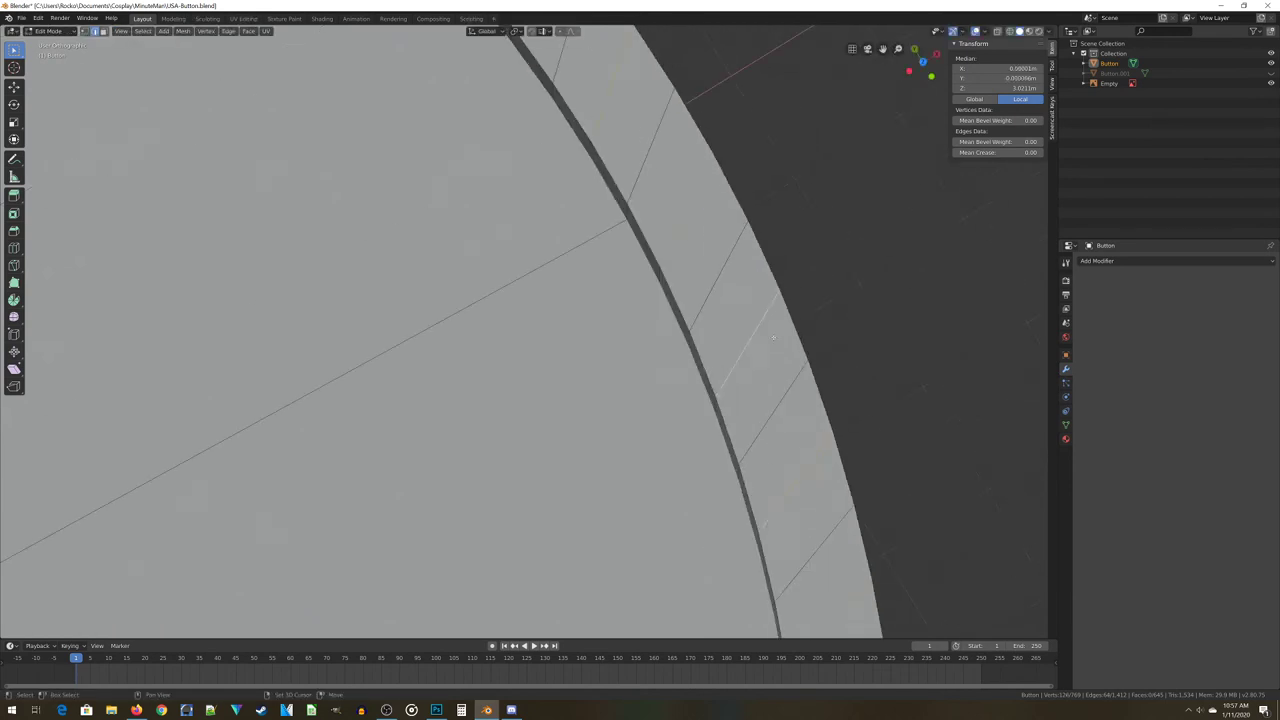
Switch to vertex selection and lower the alternate rim edges about 0.521 m along Z to form a zigzag top
scroll(740, 370, "down", 10)
middle_click_drag(565, 600, 488, 541)
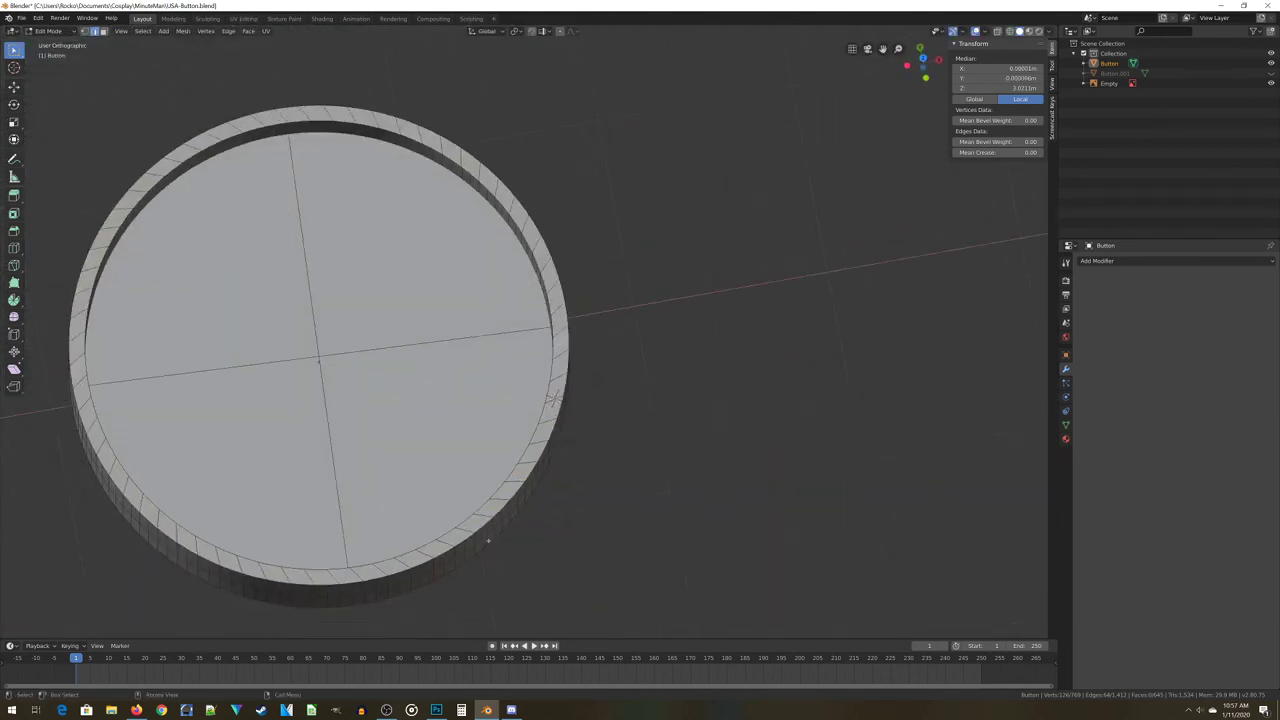
left_click(84, 34)
middle_click_drag(457, 357, 517, 308)
scroll(560, 404, "up", 3)
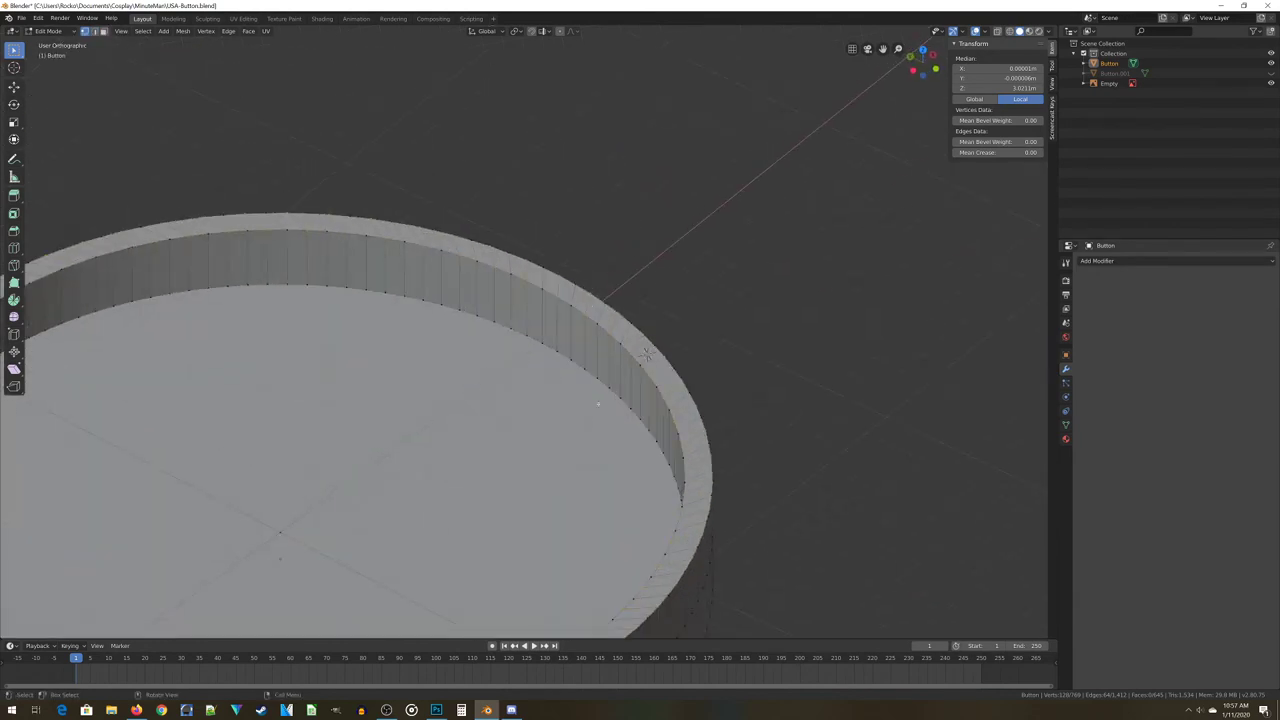
key("g")
key("z")
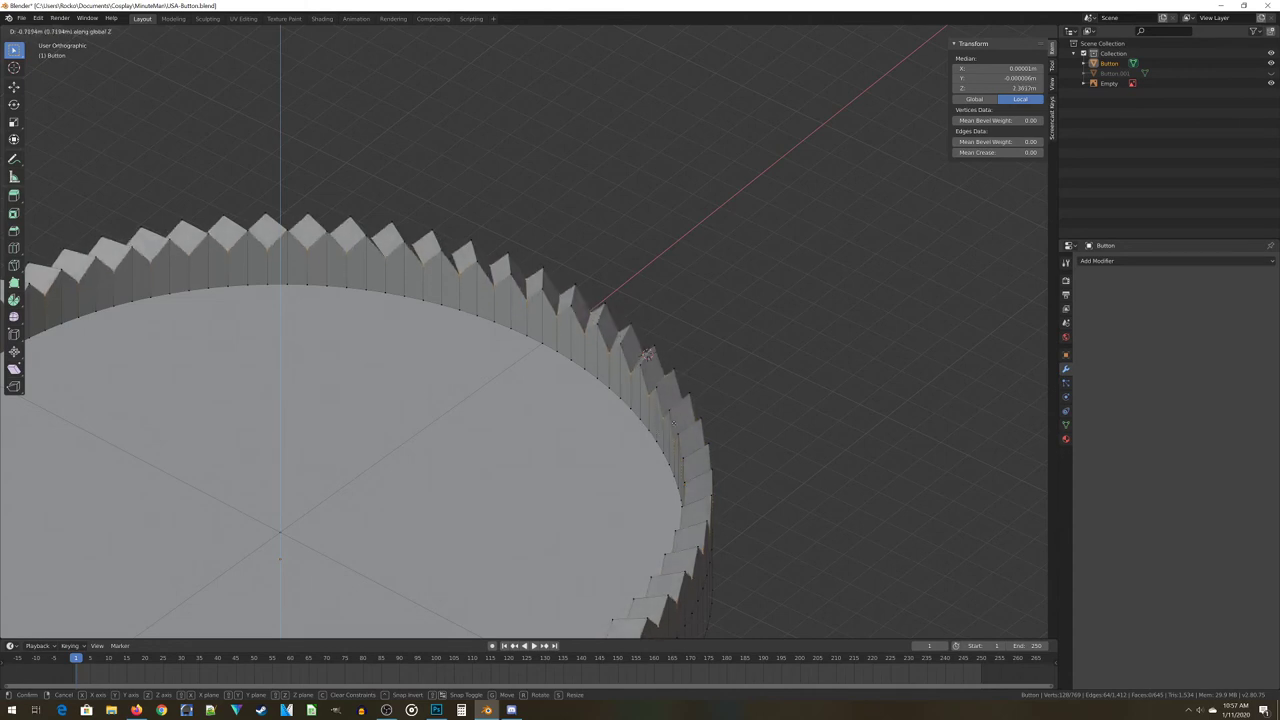
left_click(648, 354)
scroll(755, 435, "down", 4)
middle_click_drag(755, 435, 516, 443)
scroll(722, 311, "up", 4)
scroll(698, 171, "down", 3)
middle_click_drag(1040, 493, 612, 274)
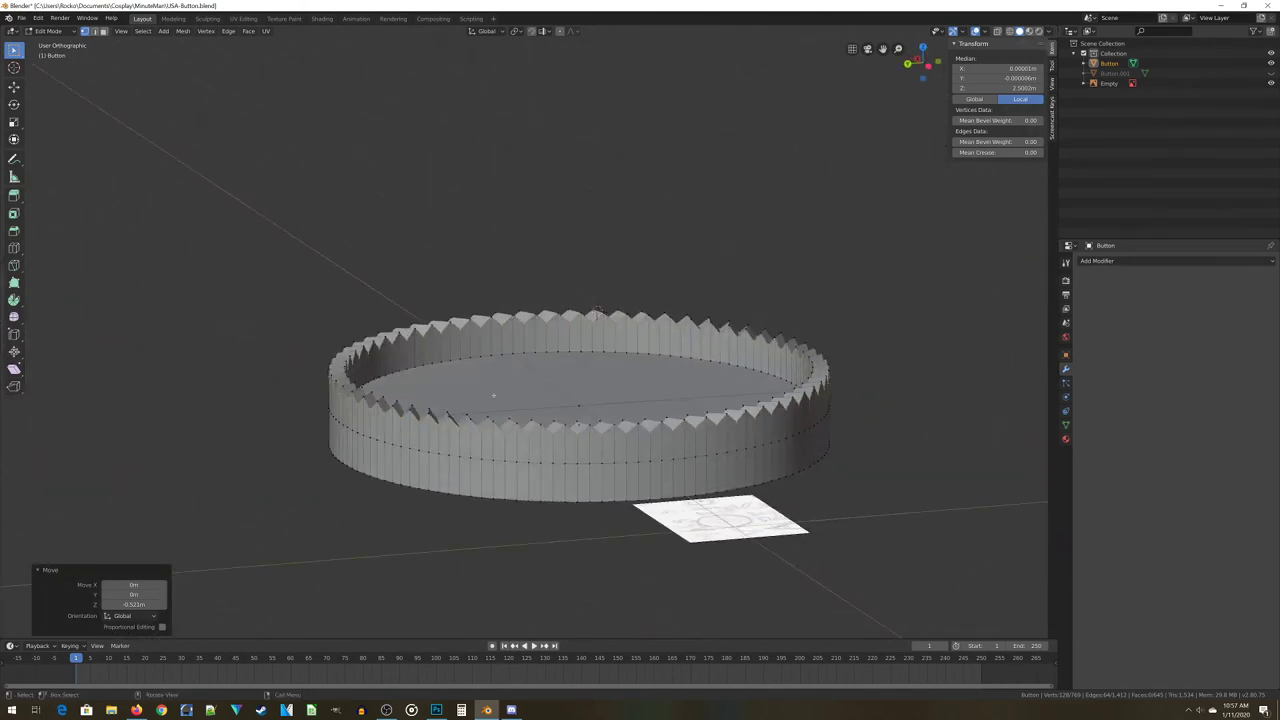
Clear the selection and, in wireframe front view, box-select all the vertices of the rim's zigzag top
key("KP_1")
middle_click_drag(265, 239, 466, 306, "shift")
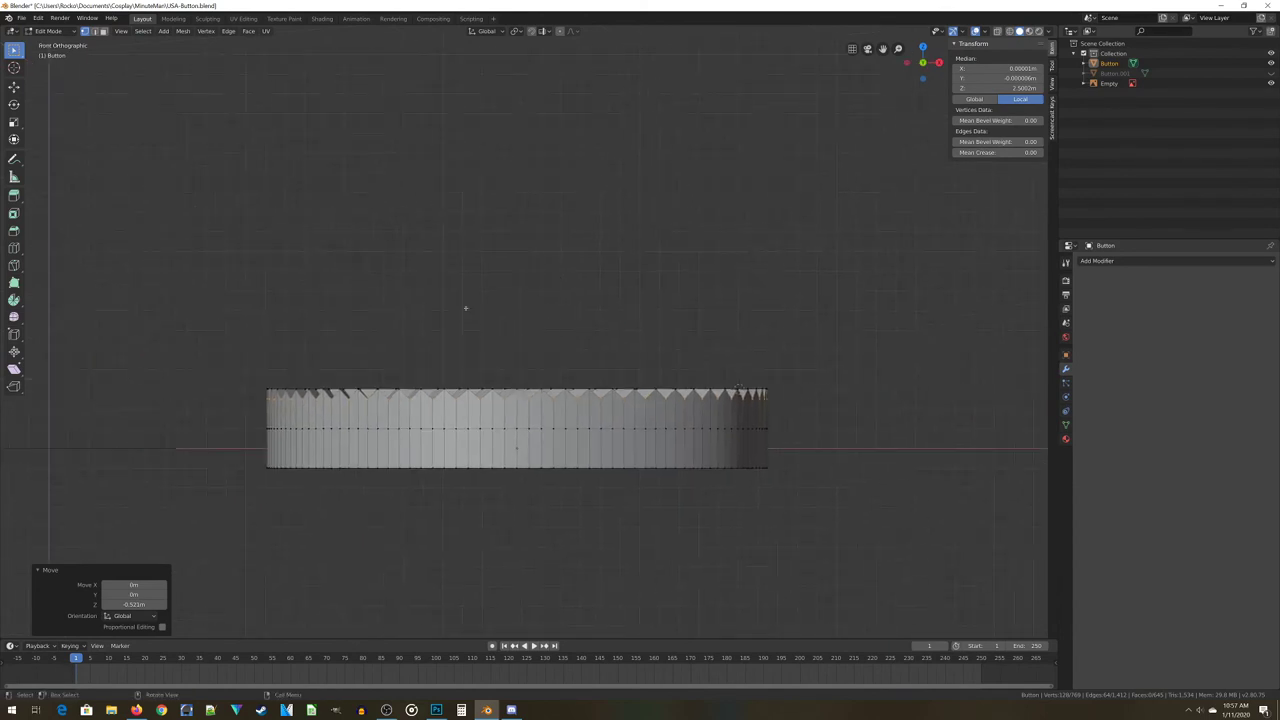
key("alt+a")
key("z")
left_click(343, 345)
key("b")
left_click_drag(229, 309, 891, 414)
scroll(656, 353, "down", 2)
middle_click_drag(656, 353, 683, 414)
scroll(683, 414, "up", 4)
middle_click_drag(606, 346, 768, 332)
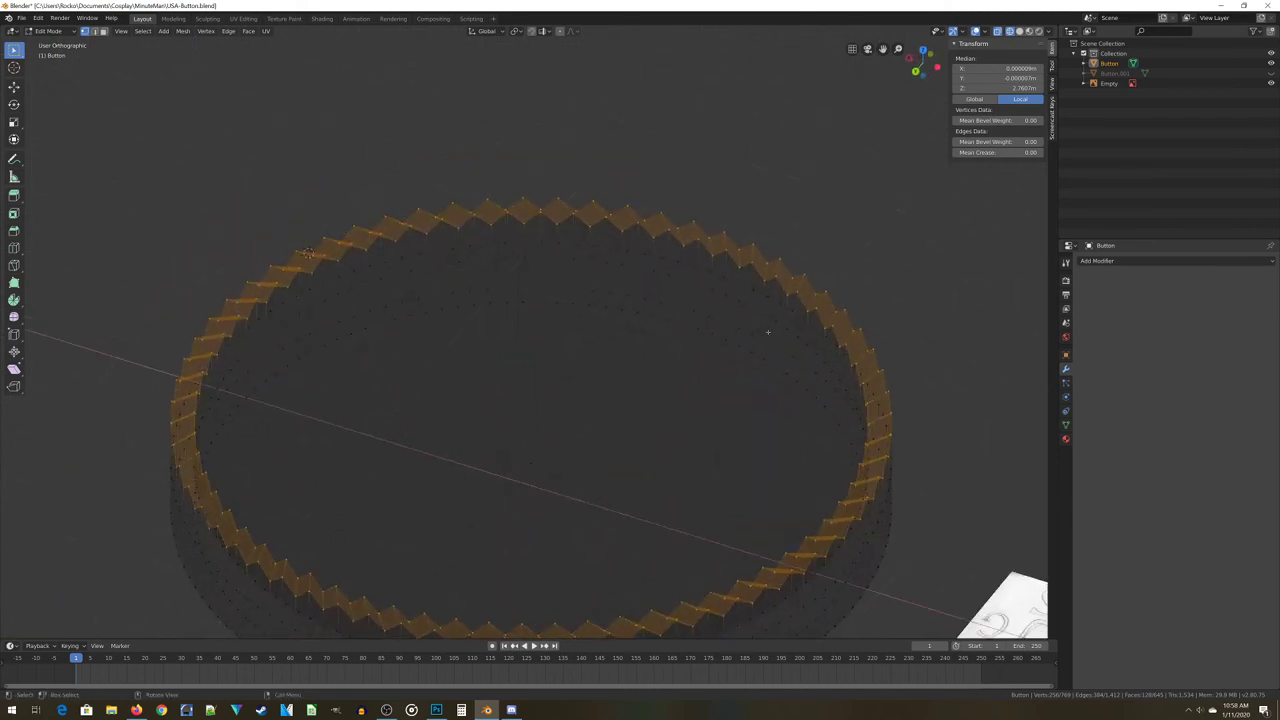
Bevel the zigzag rim top with 5 segments and a width of 0.24 m
key("ctrl")
key("ctrl+b")
left_click(782, 325)
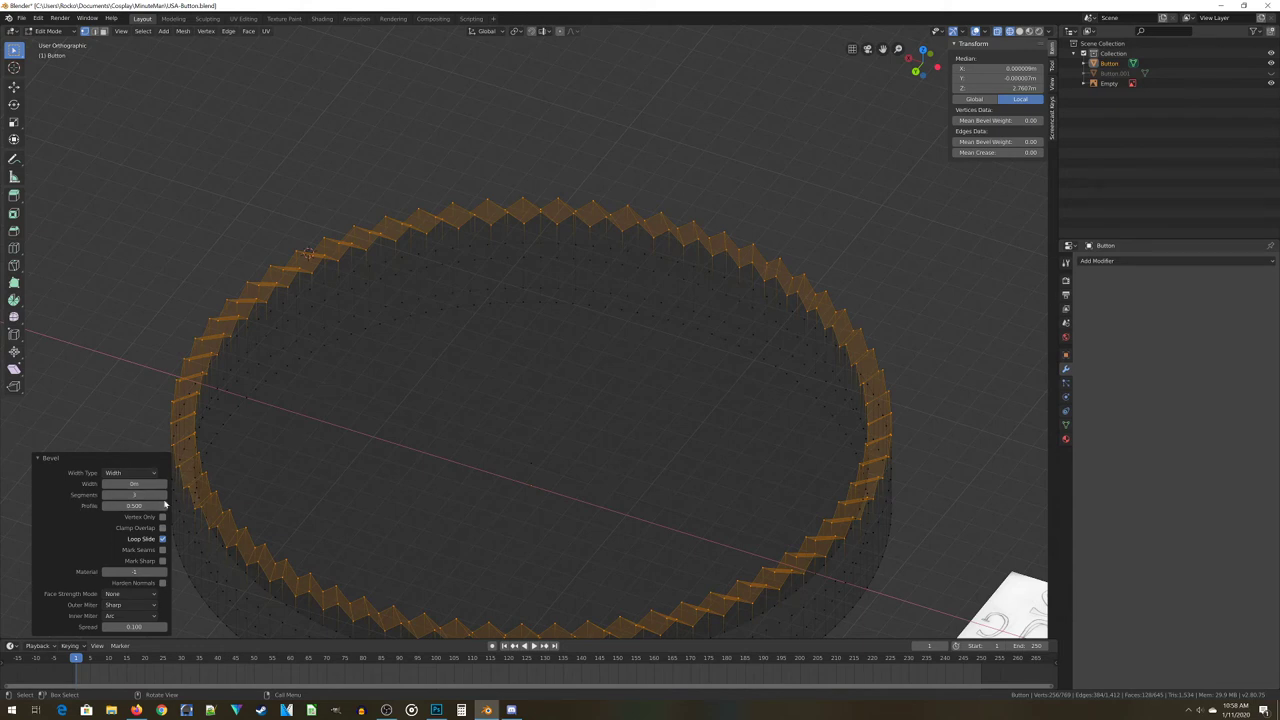
key("Return")
left_click(163, 486)
left_click(163, 486)
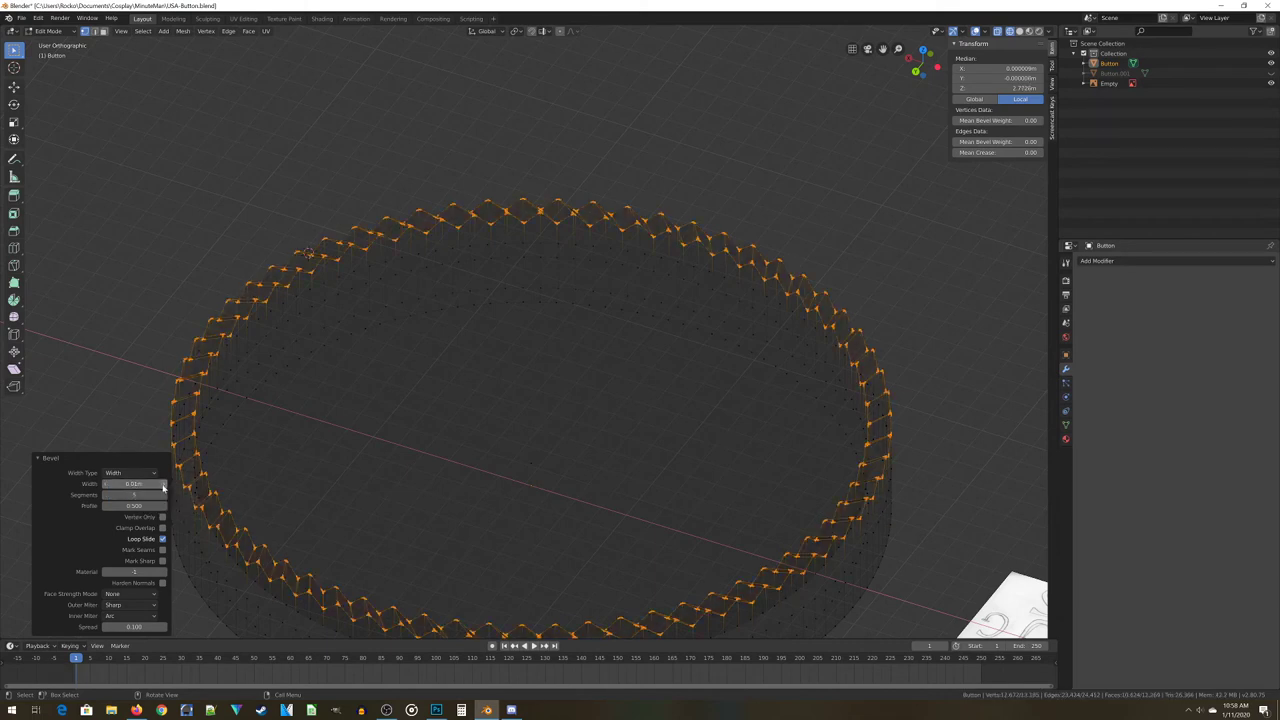
left_click(163, 487)
left_click(163, 487)
left_click(163, 487)
left_click(163, 487)
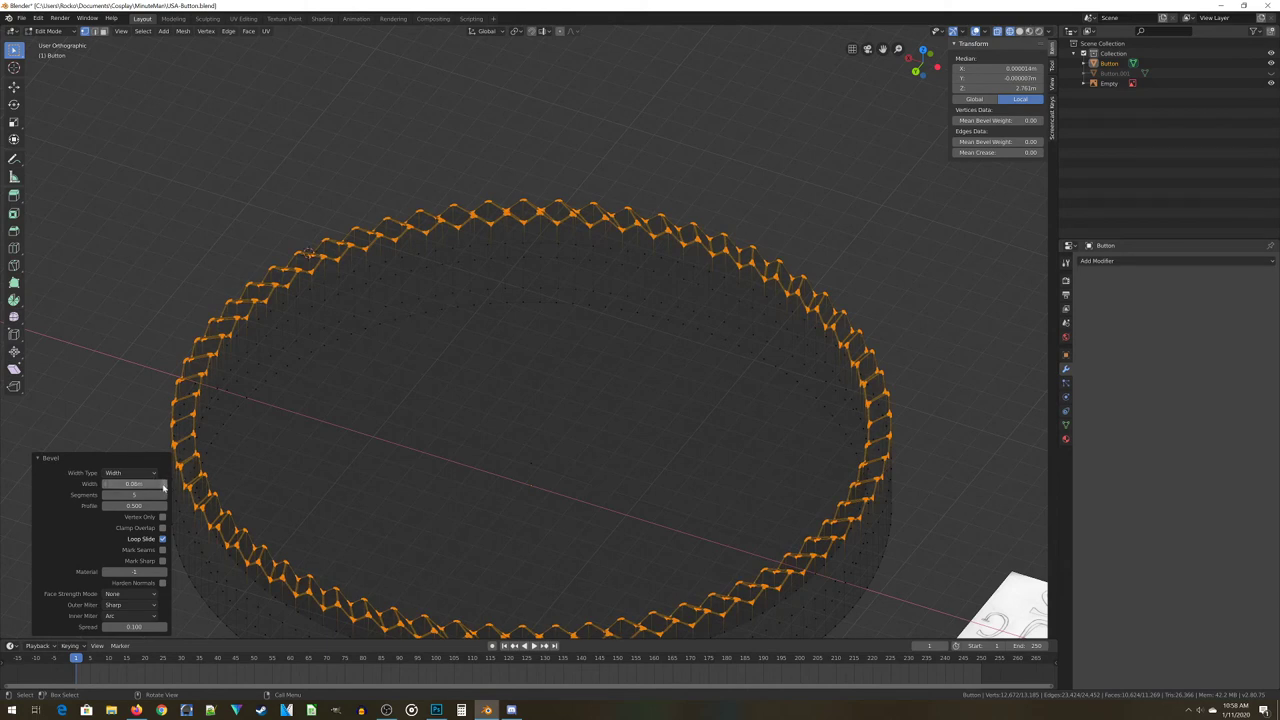
left_click_drag(168, 487, 260, 487)
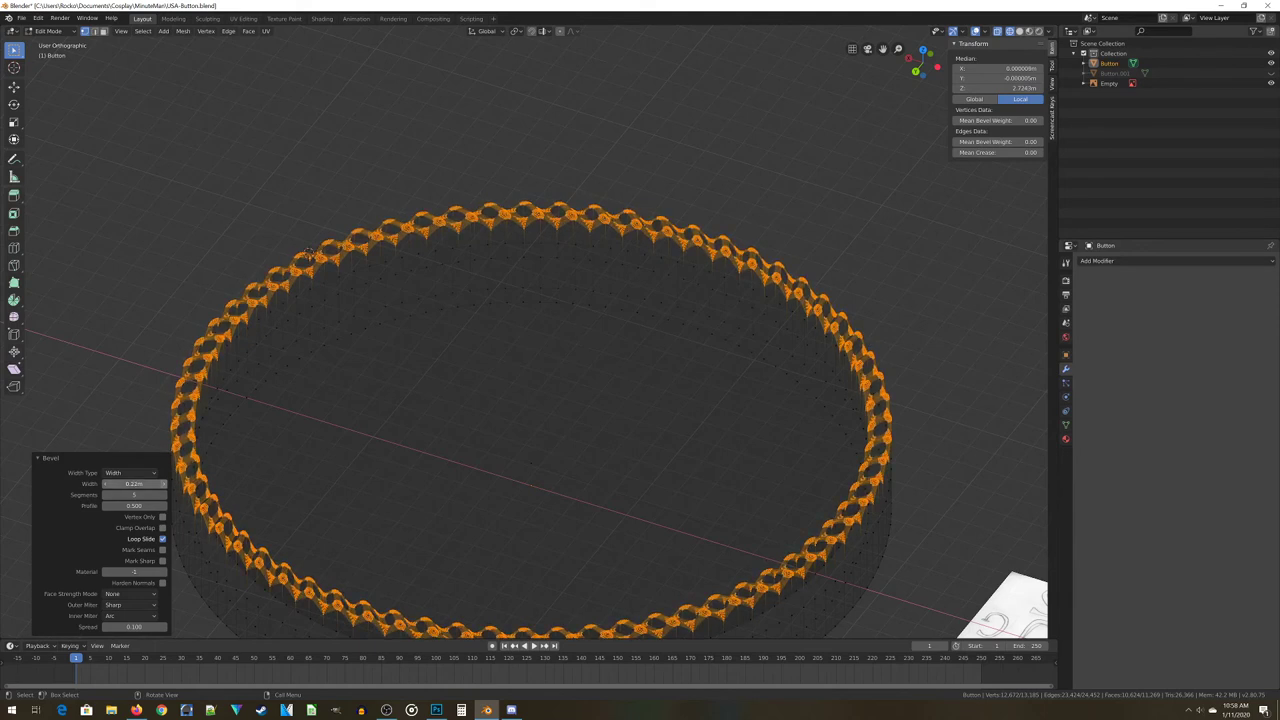
Return to solid shading and examine the shape of the bevelled rim from several sides
key("z")
left_click(560, 417)
middle_click_drag(560, 417, 752, 437)
scroll(752, 437, "up", 3)
middle_click_drag(706, 323, 626, 297)
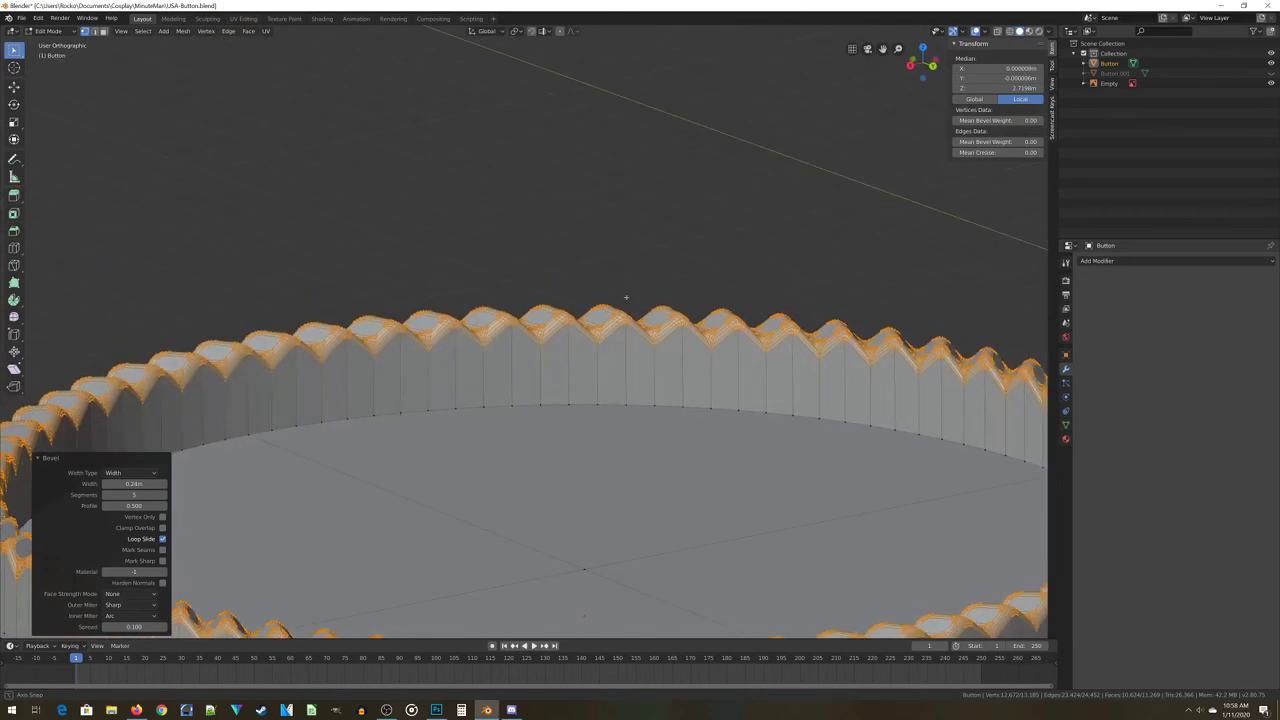
scroll(640, 312, "down", 1)
middle_click_drag(690, 347, 629, 369)
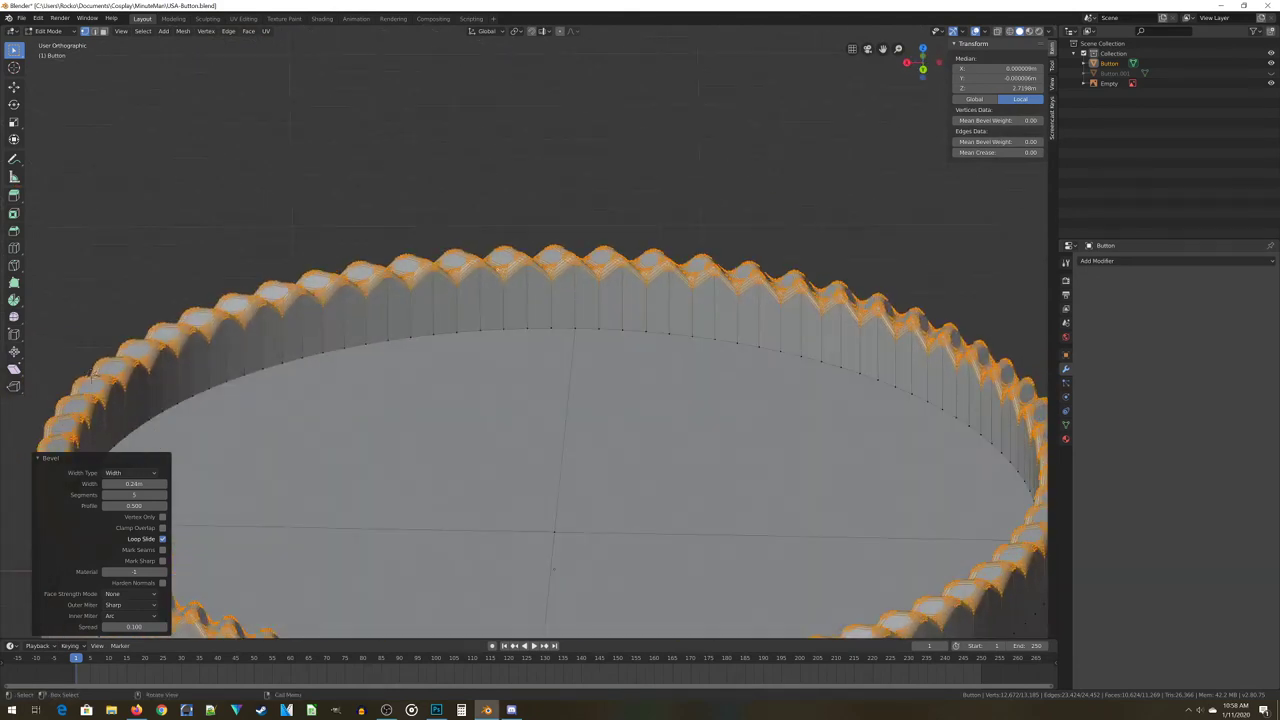
middle_click_drag(400, 338, 353, 383)
scroll(618, 396, "down", 2)
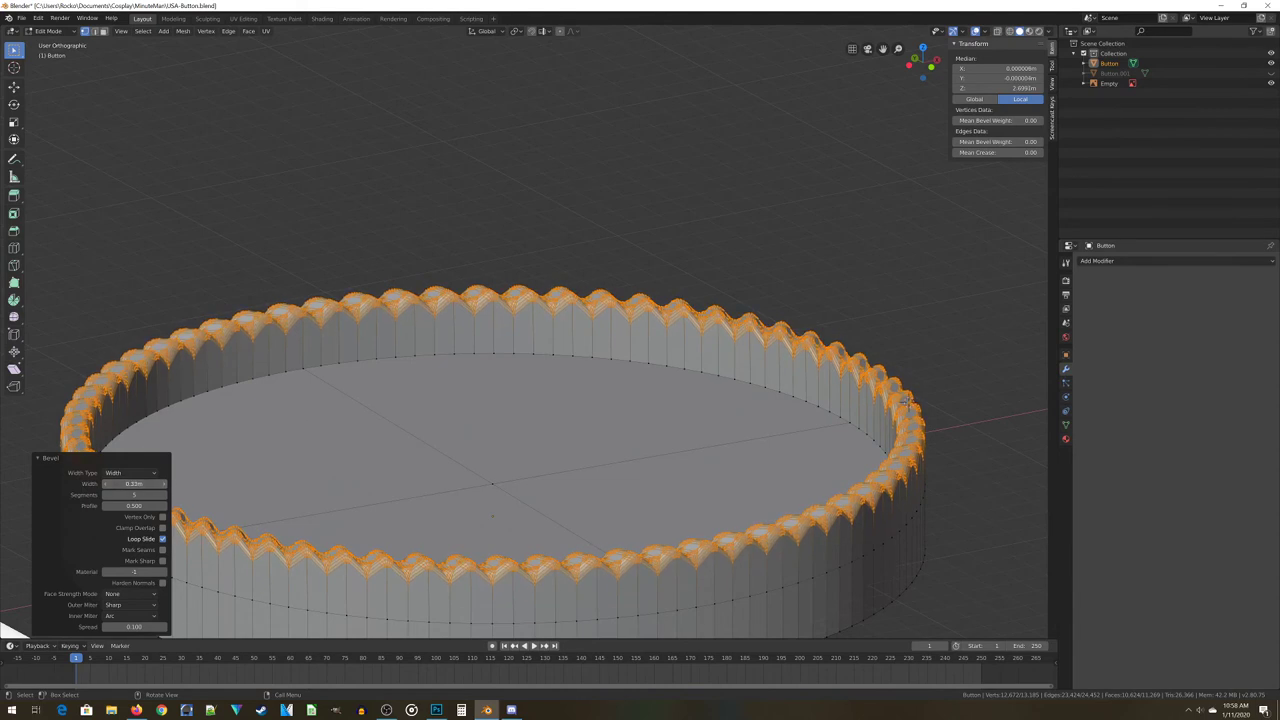
Try widening the rim bevel to 0.42 m and check the top faces up close
middle_click_drag(181, 479, 407, 458)
middle_click_drag(809, 540, 235, 270, "shift")
scroll(225, 339, "up", 8)
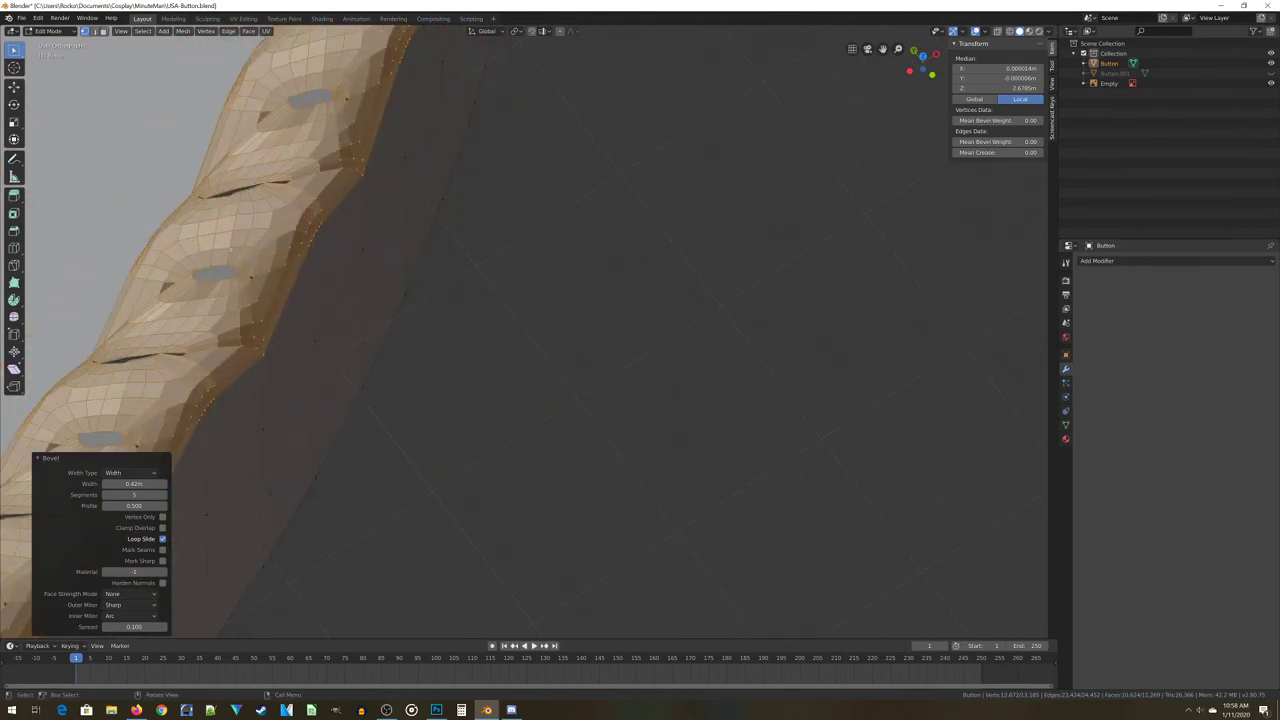
Set the bevel width to 0.34 m and check the spacing of the rounded ridges
left_click(105, 485)
left_click(105, 485)
left_click(105, 485)
left_click(105, 485)
left_click(105, 485)
left_click(105, 485)
left_click(105, 485)
left_click(105, 485)
scroll(304, 420, "down", 3)
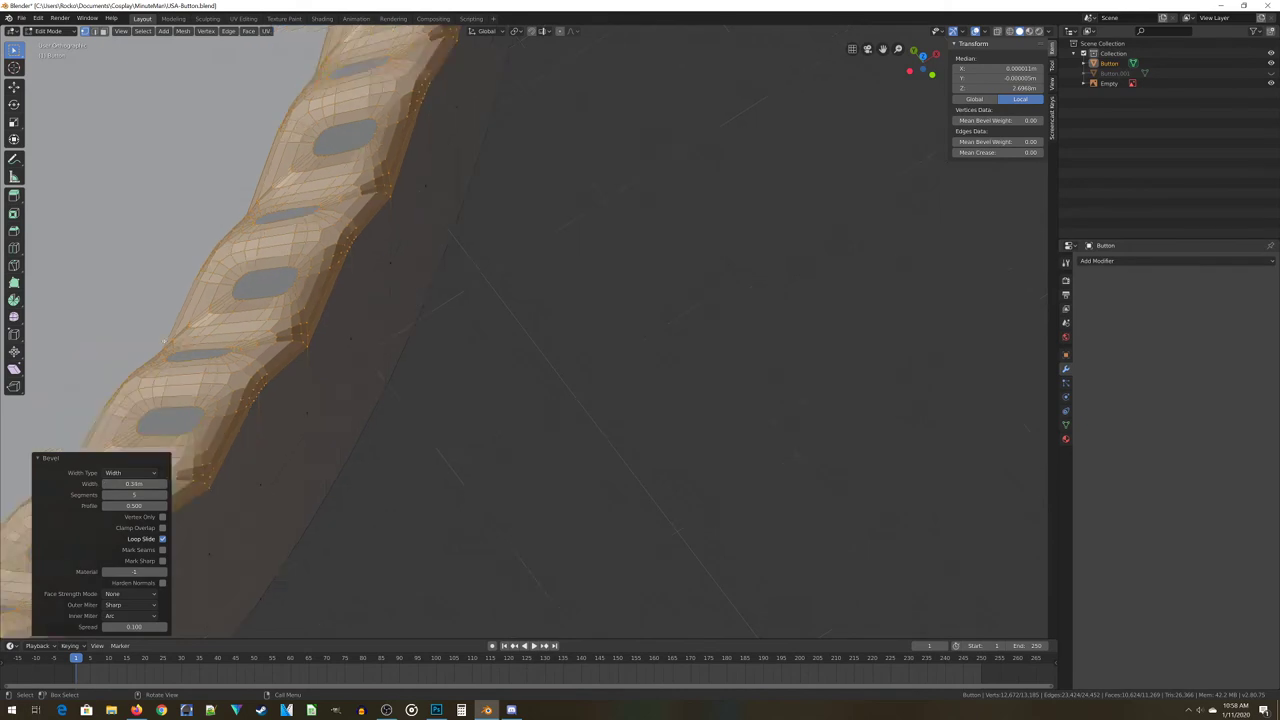
middle_click_drag(304, 420, 460, 413, "shift")
middle_click_drag(419, 476, 538, 522)
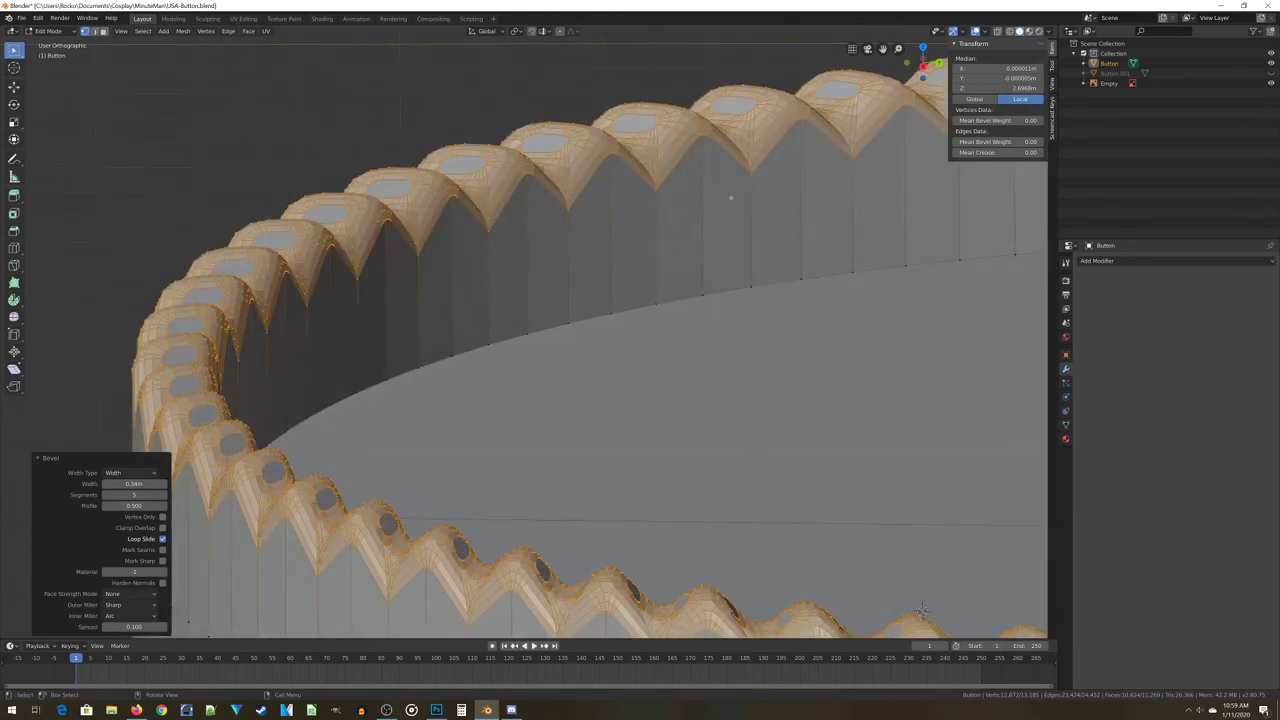
Set the rim bevel's segments to 7
scroll(731, 198, "down", 3)
mouse_move(817, 400)
middle_mouse_down()
mouse_move(764, 400)
mouse_move(734, 420)
mouse_move(797, 425)
mouse_move(842, 398)
middle_mouse_up()
scroll(650, 370, "down", 4)
middle_click_drag(551, 329, 652, 335)
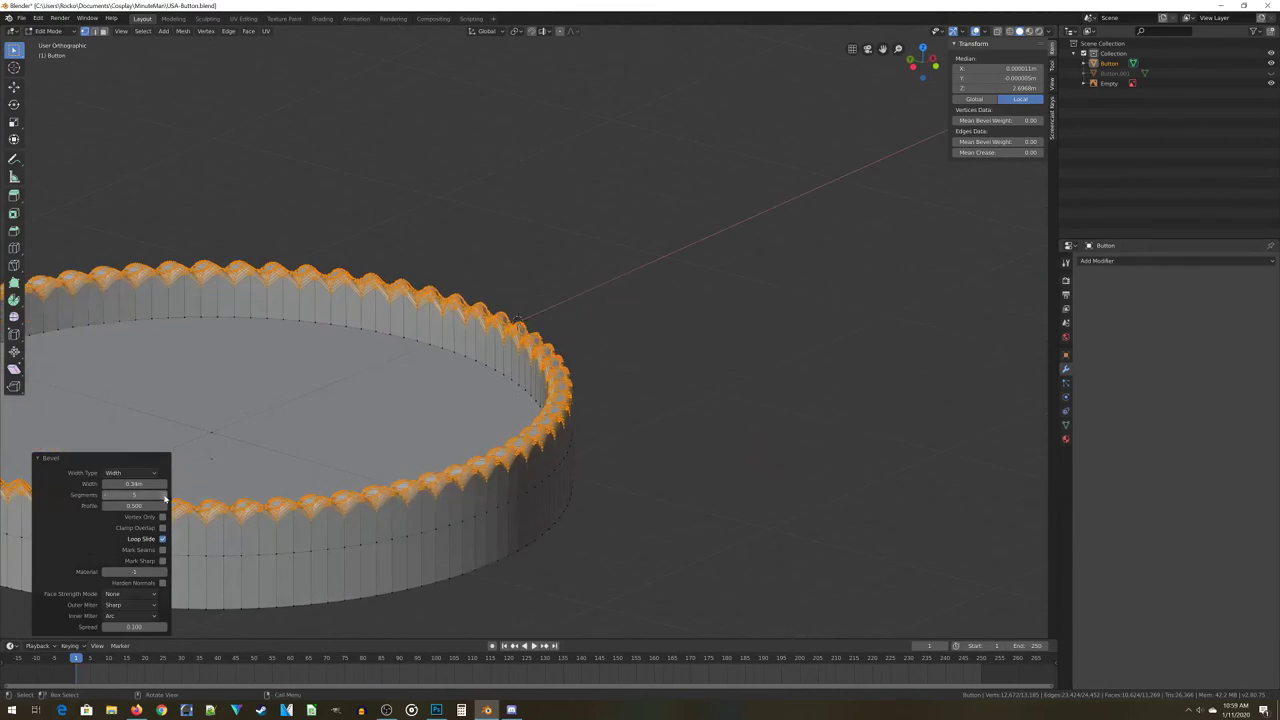
middle_click_drag(167, 497, 376, 485)
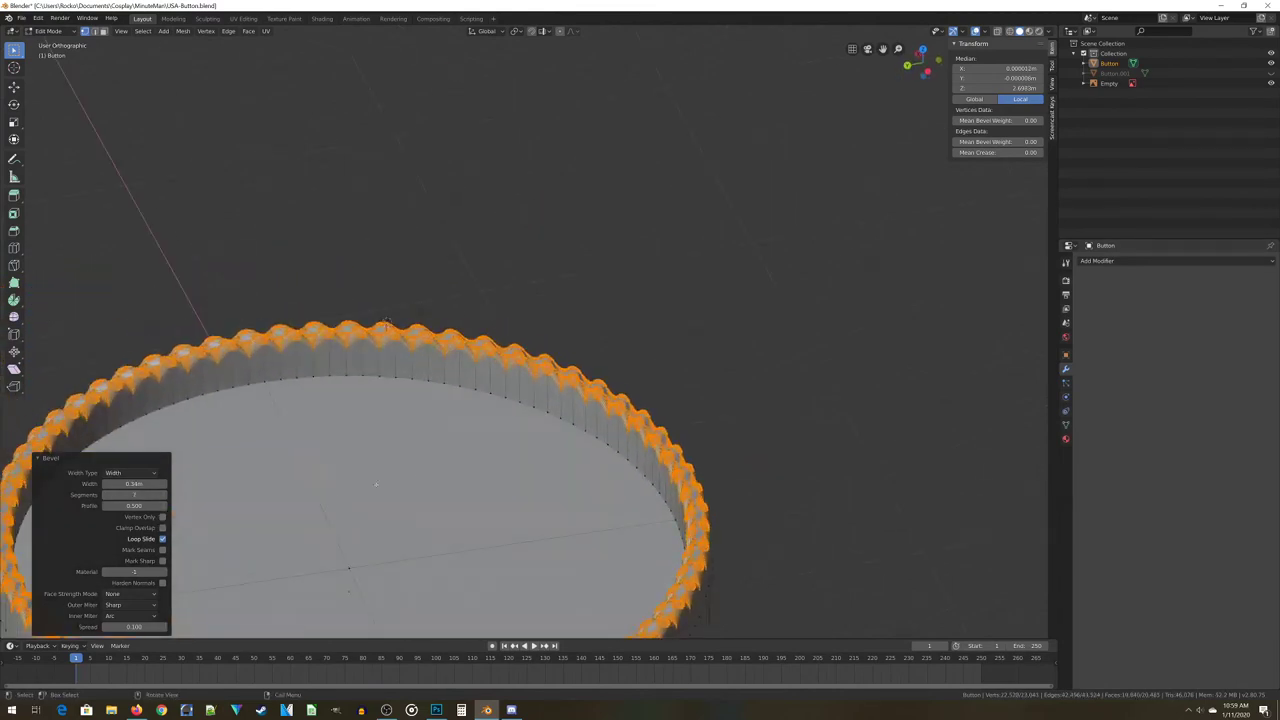
Examine the smoothness of the bevelled ridges around the whole rim, both close up and from farther away
middle_click_drag(750, 495, 592, 487)
scroll(471, 369, "up", 10)
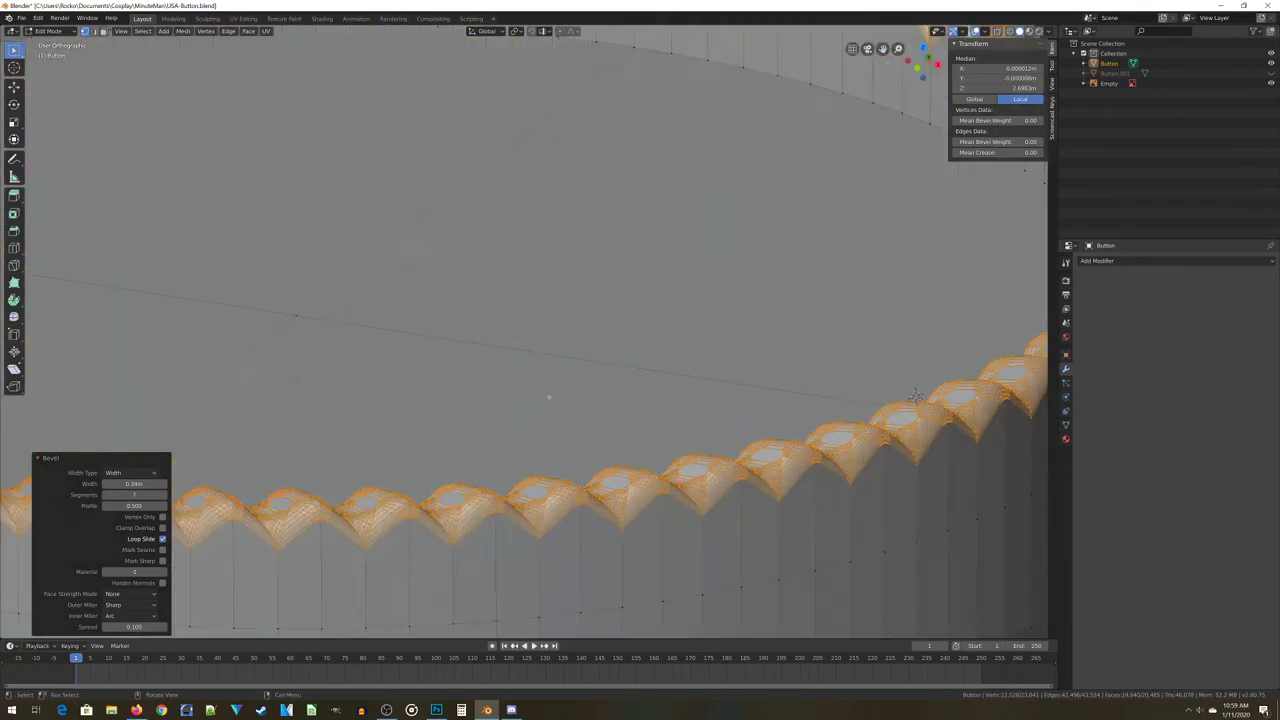
scroll(680, 423, "down", 6)
middle_click_drag(666, 402, 560, 355)
scroll(570, 340, "down", 7)
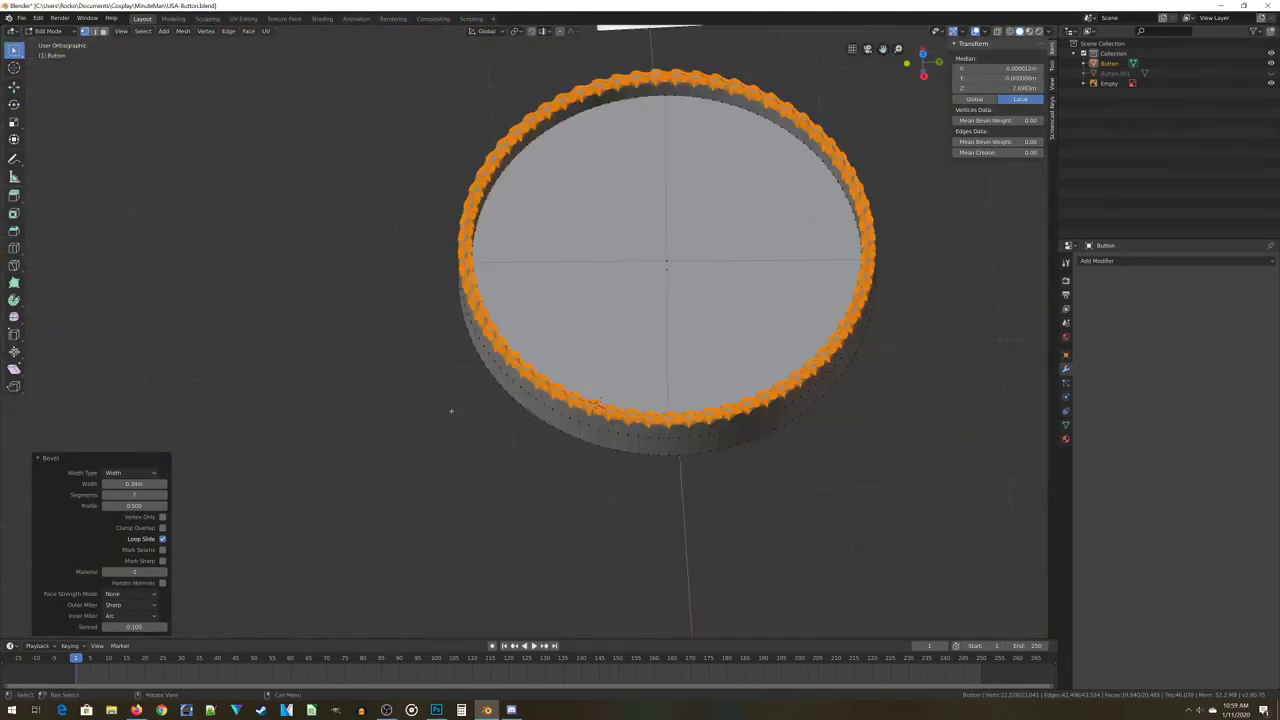
middle_click_drag(470, 382, 526, 340)
scroll(520, 342, "up", 8)
middle_click_drag(498, 464, 422, 459)
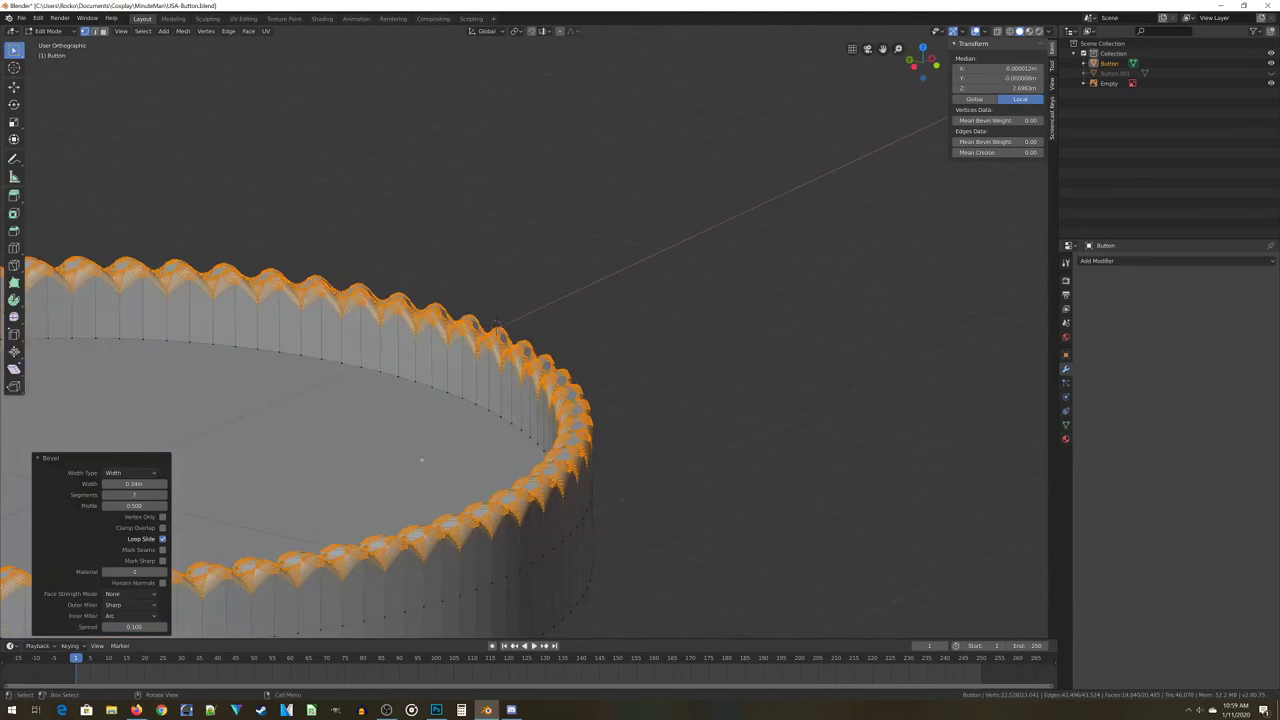
Examine the whole button's bevelled rim in Object Mode with solid shading, from above and from the side
key("alt+a")
scroll(370, 448, "down", 5)
key("z")
left_click(600, 453)
key("Tab")
mouse_move(608, 434)
middle_mouse_down()
mouse_move(509, 423)
mouse_move(480, 440)
mouse_move(634, 457)
mouse_move(670, 431)
mouse_move(626, 429)
middle_mouse_up()
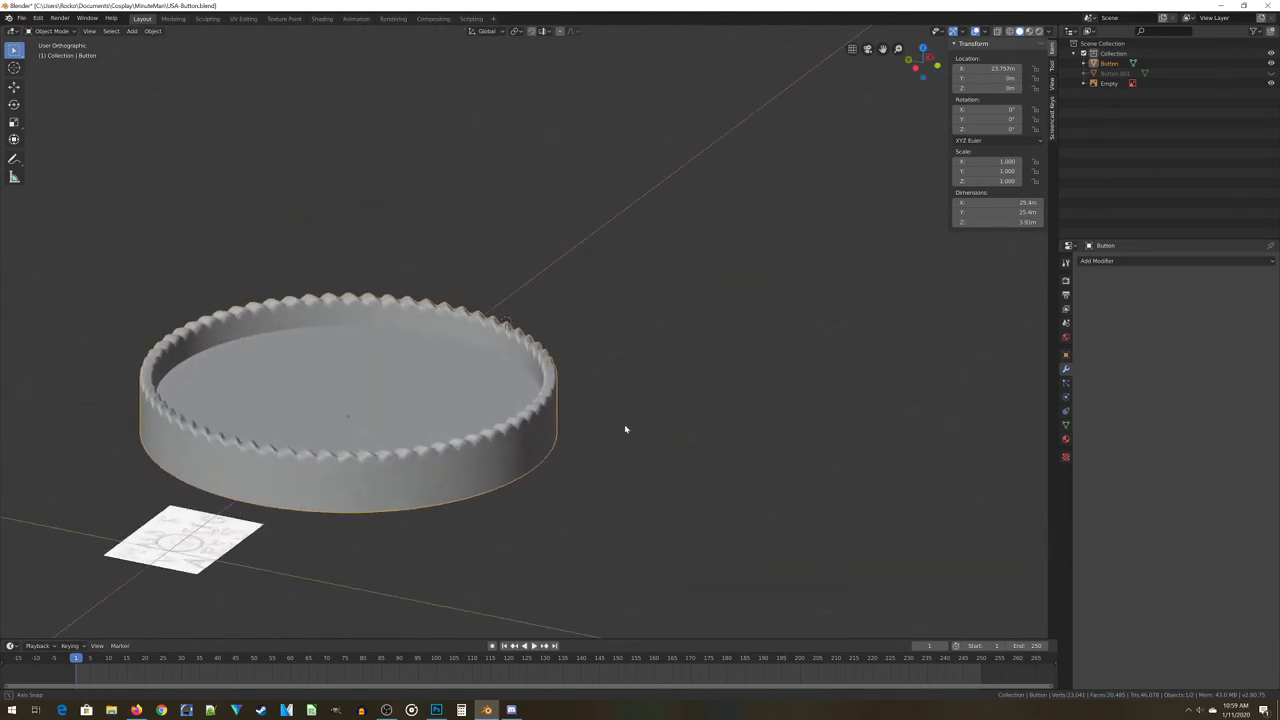
key("KP_1")
scroll(523, 340, "up", 3)
scroll(534, 266, "down", 1)
middle_click_drag(534, 266, 532, 317)
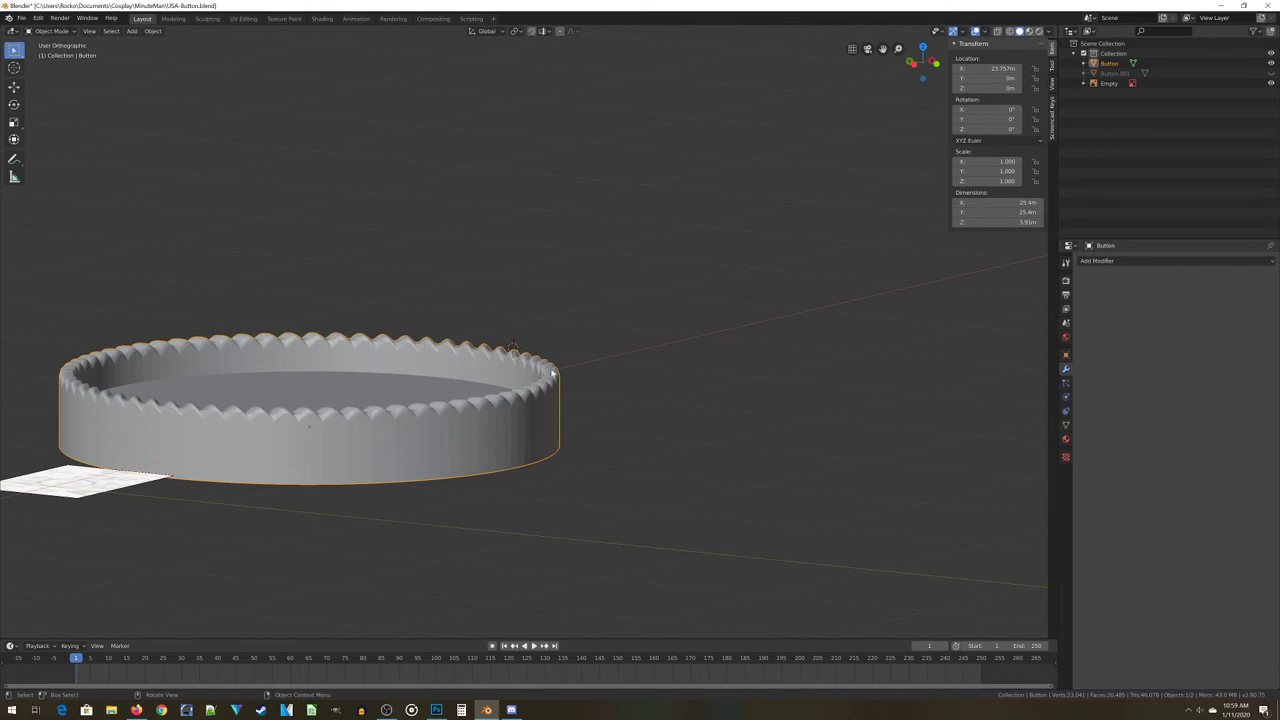
Select all the bevelled ridge vertices through the rim from the front view and scale them along Z by about 1.51
key("Tab")
key("KP_1")
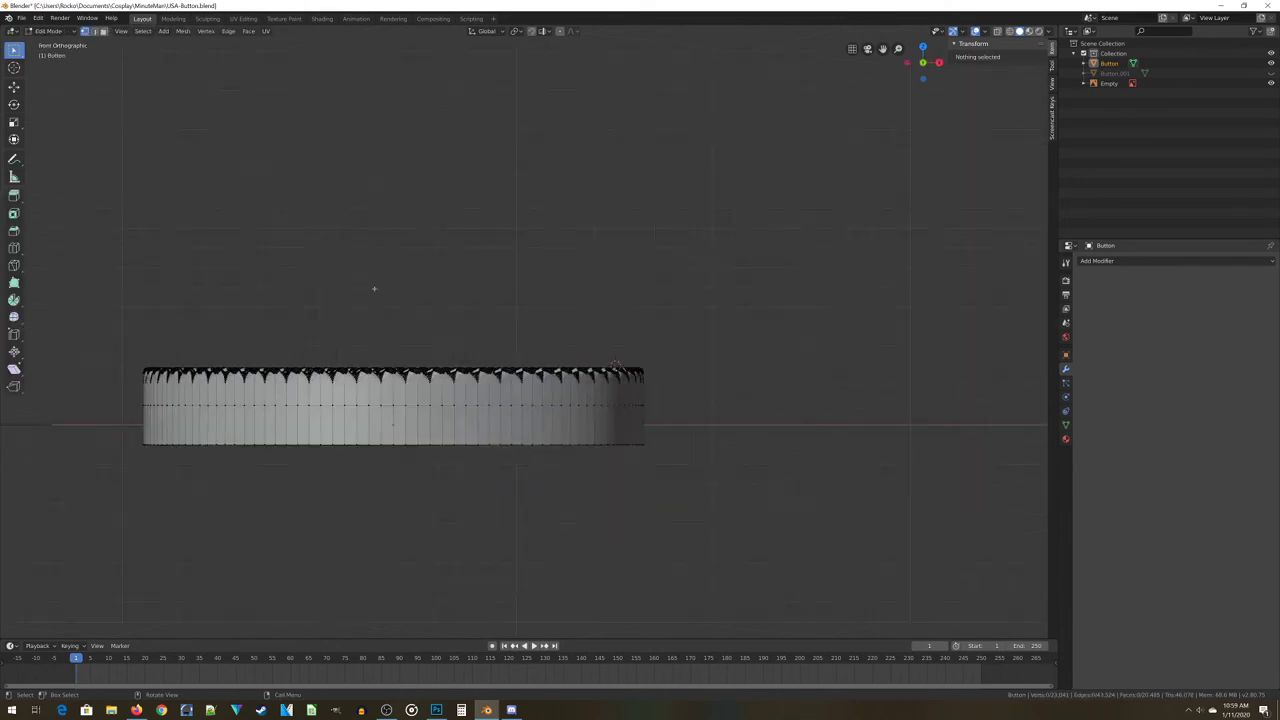
key("alt+z")
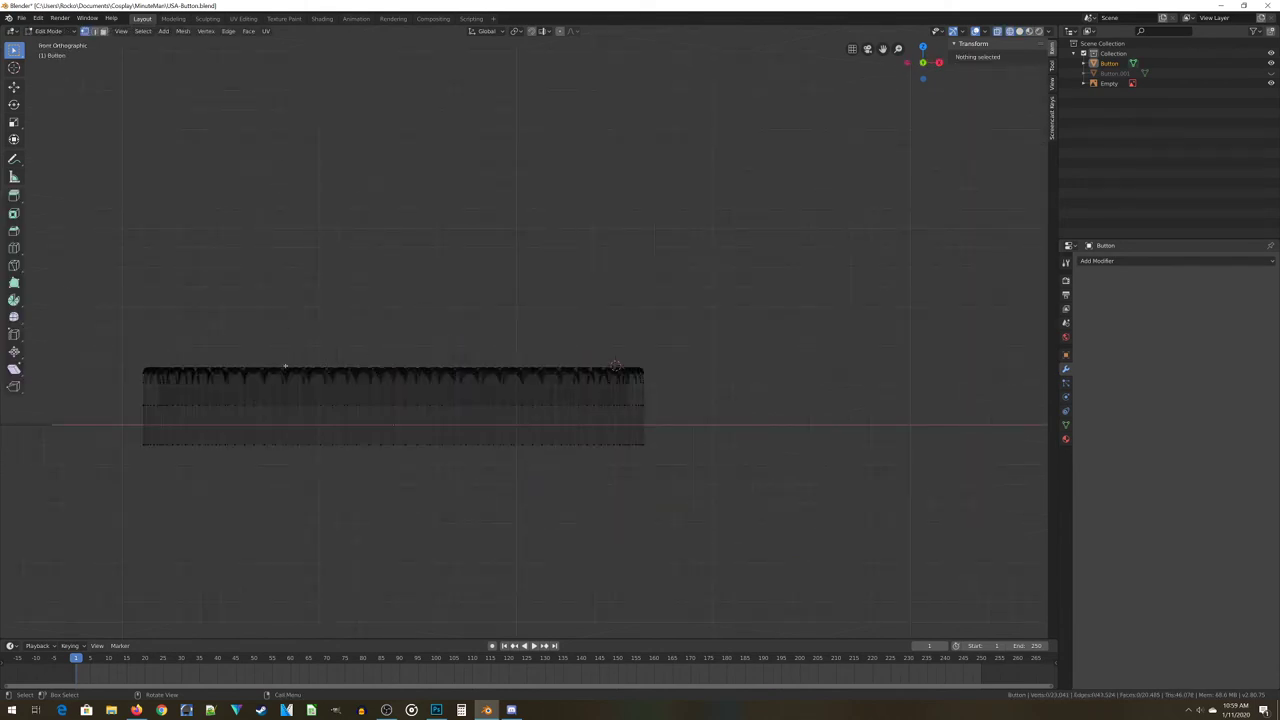
key("b")
left_click_drag(124, 278, 700, 402)
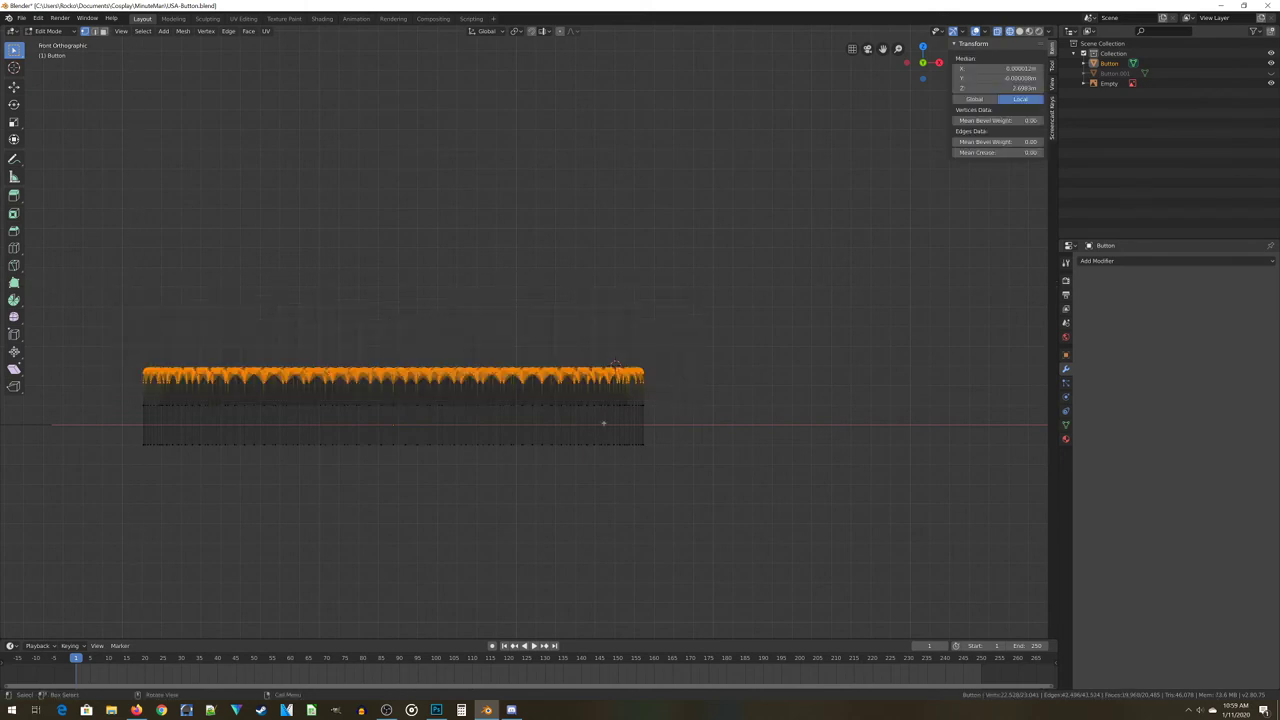
scroll(647, 601, "up", 1)
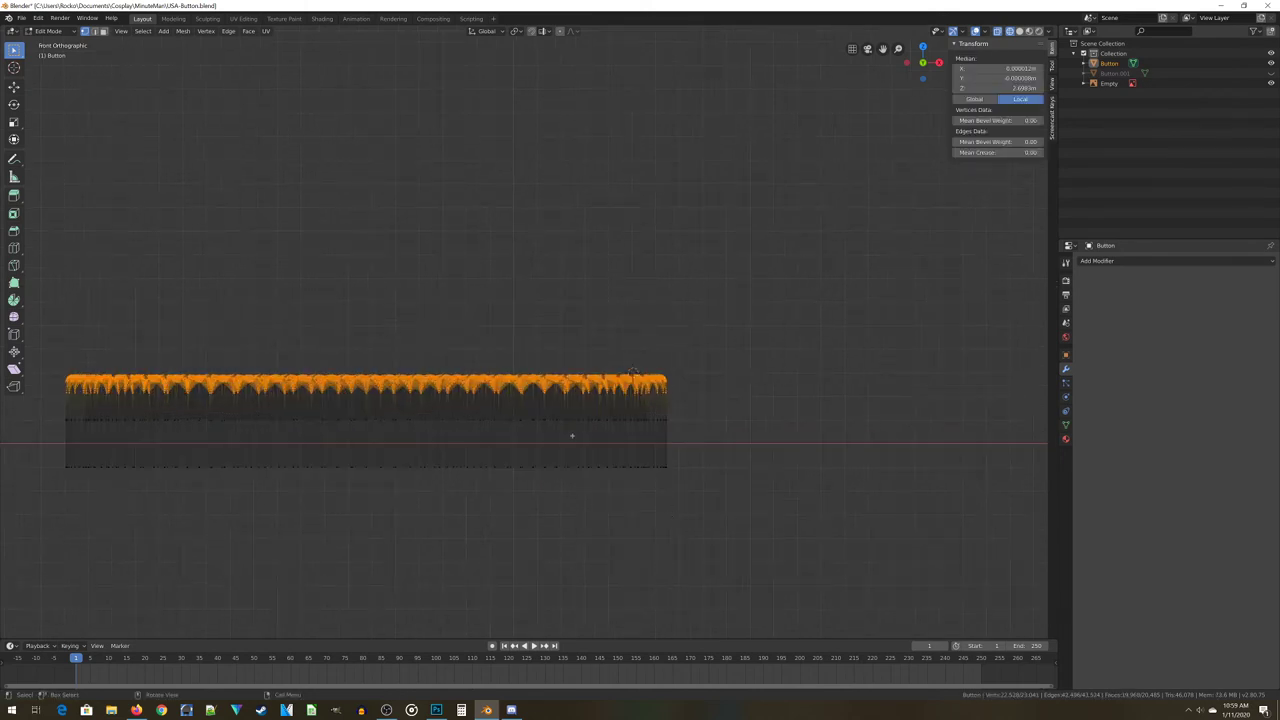
key("s")
key("z")
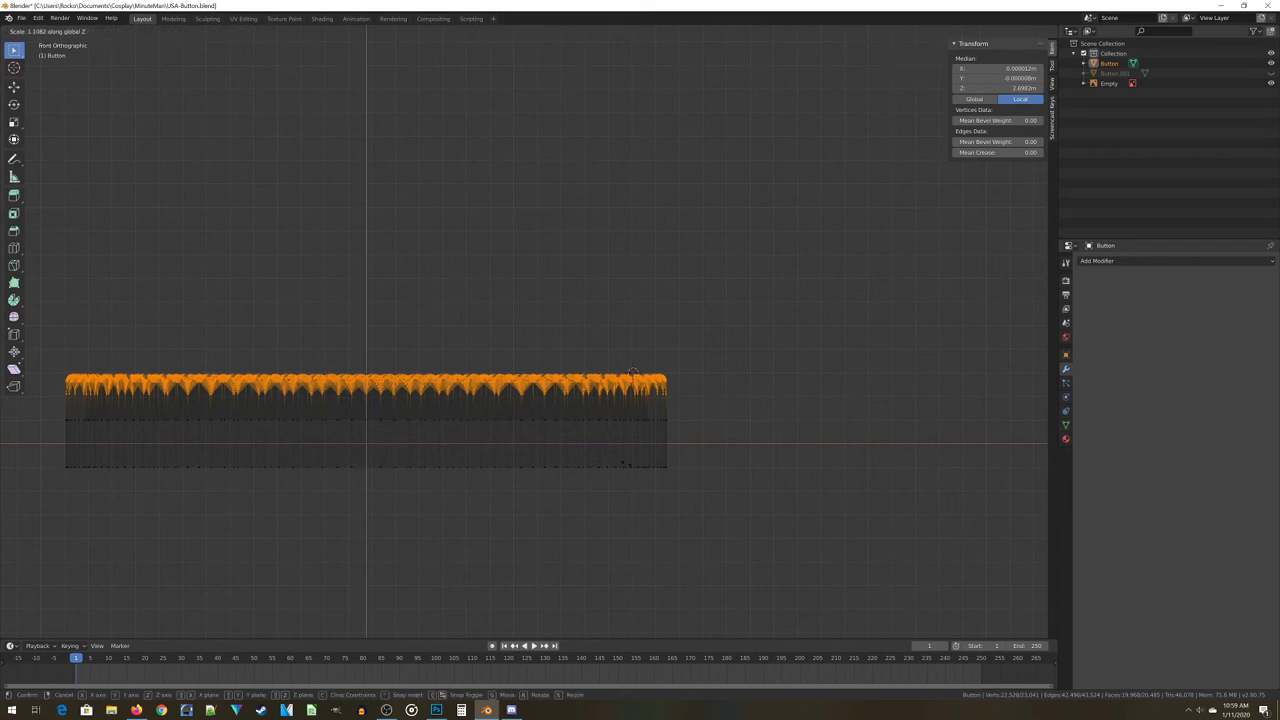
left_click(700, 537)
Lower the stretched ridges along Z by about 0.76 m toward the button's face
scroll(694, 534, "up", 1)
key("g")
key("z")
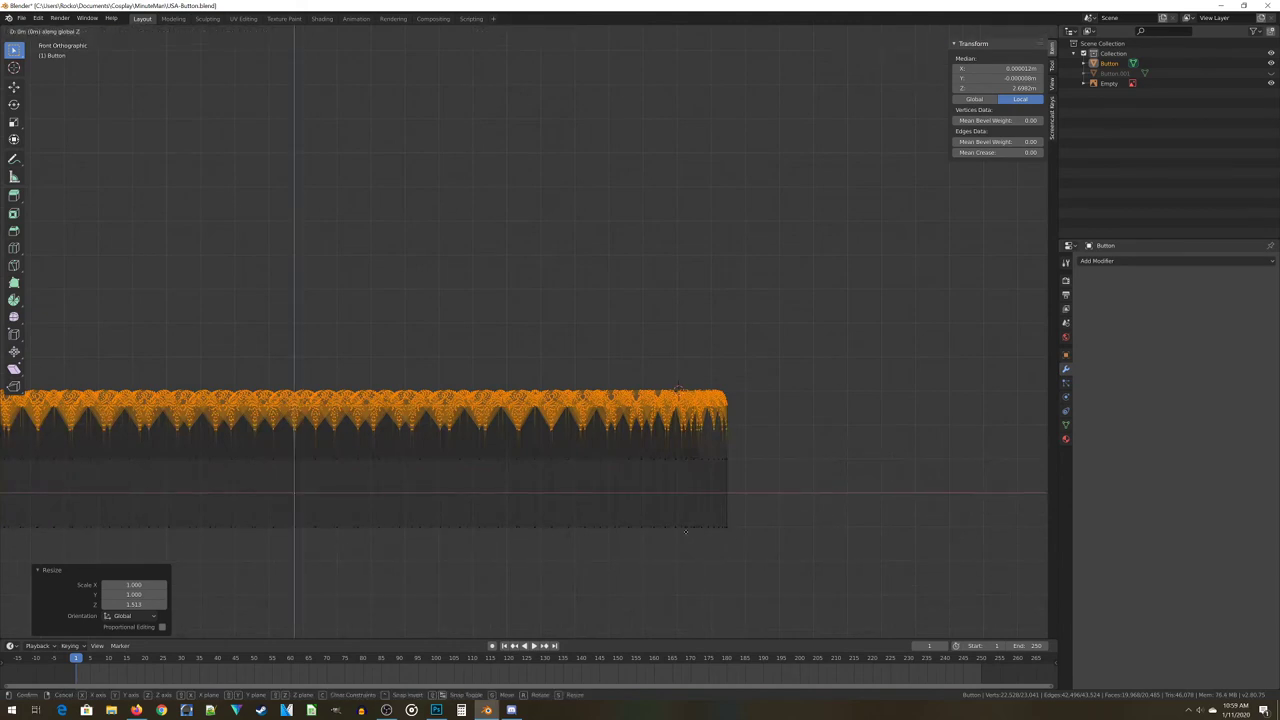
left_click(741, 558)
scroll(728, 570, "up", 3)
middle_click_drag(726, 571, 524, 375, "shift")
scroll(677, 429, "up", 7)
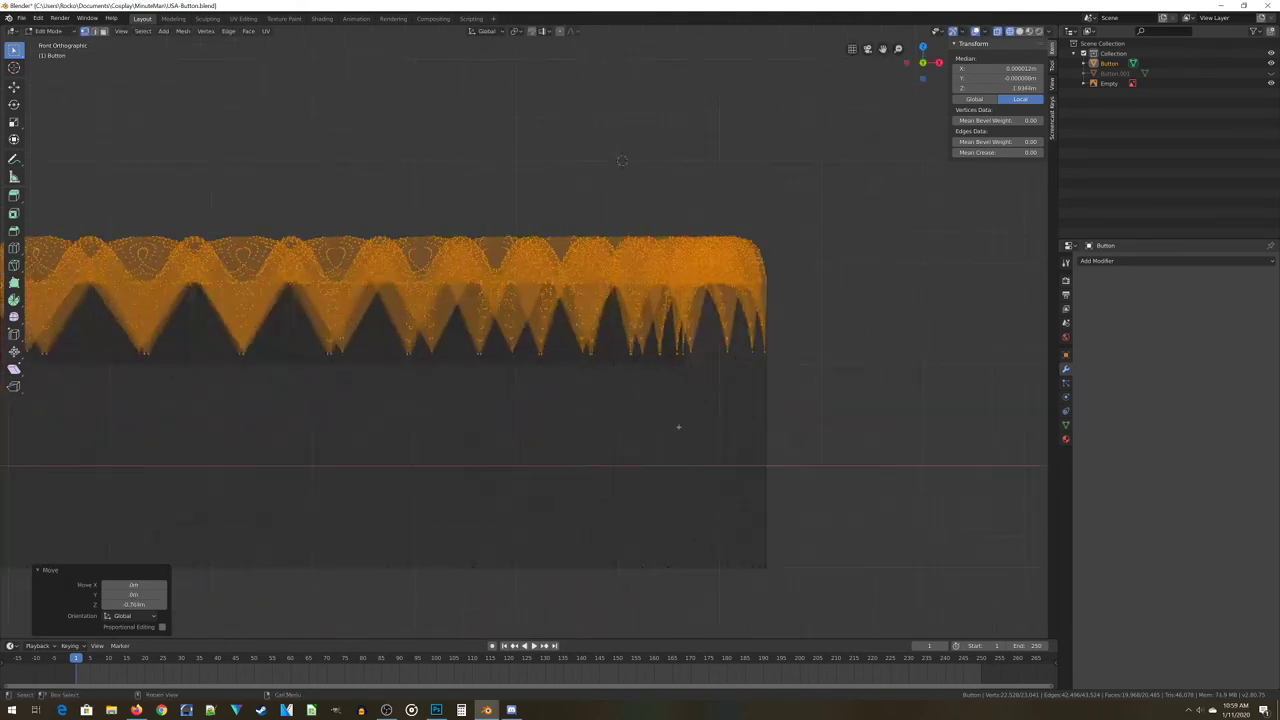
Fine-tune the ridges' vertical scale and lower them slightly along Z
key("s")
key("z")
left_click(672, 520)
key("g")
key("z")
left_click(677, 544)
scroll(503, 369, "down", 4)
Examine the reshaped ridges all around the rim in Object Mode with solid shading, close up and from farther away
mouse_move(503, 369)
middle_mouse_down()
mouse_move(540, 406)
mouse_move(519, 431)
mouse_move(454, 408)
mouse_move(446, 391)
middle_mouse_up()
key("Tab")
scroll(540, 410, "down", 4)
key("z")
left_click(601, 417)
scroll(446, 391, "down", 9)
middle_click_drag(762, 410, 509, 403)
scroll(509, 403, "up", 5)
scroll(329, 437, "down", 5)
middle_click_drag(329, 437, 509, 445)
scroll(509, 445, "up", 4)
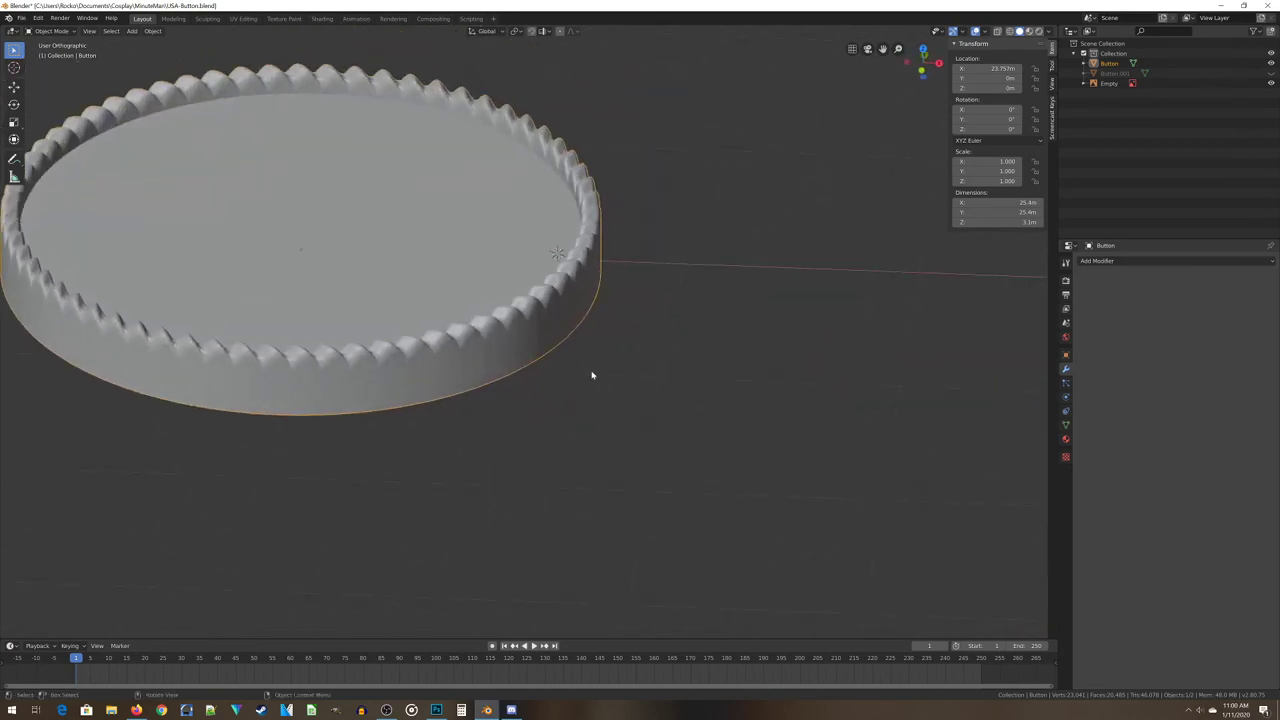
scroll(585, 310, "down", 3)
Scale the selected ridges along Z to about 0.7 and lower them about 0.2 m along Z
key("KP_1")
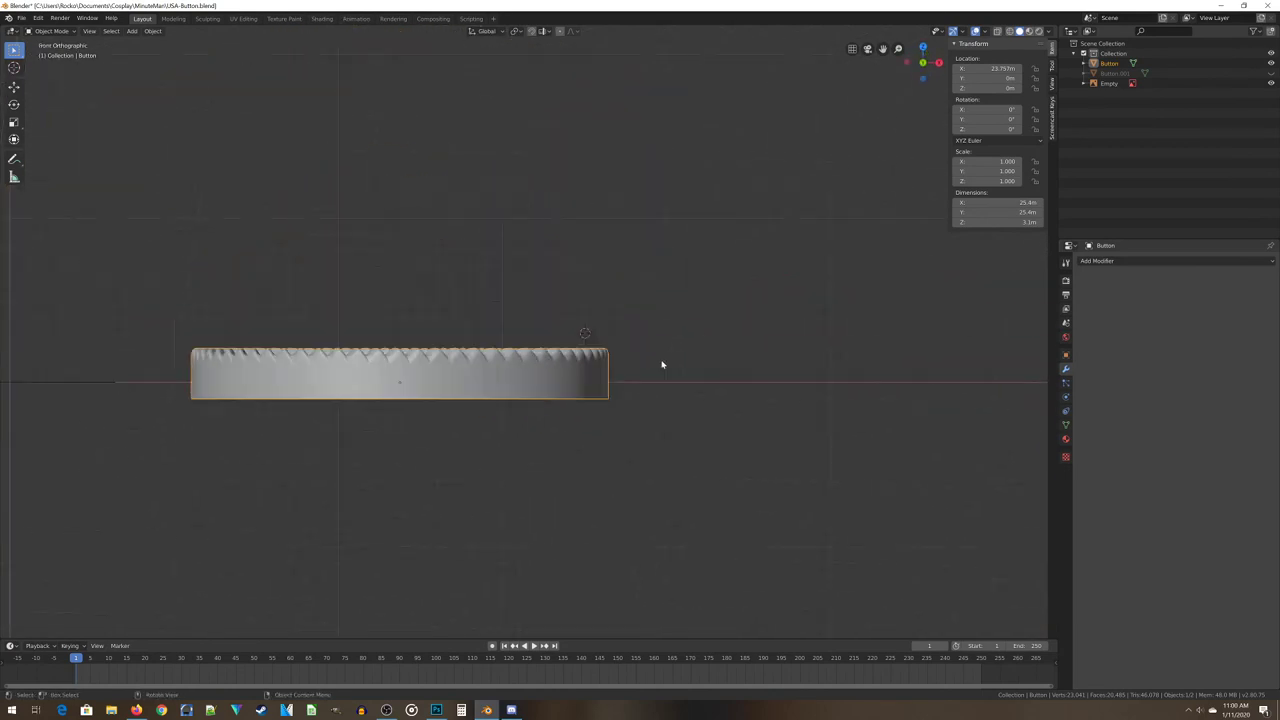
scroll(648, 365, "up", 2)
key("Tab")
scroll(586, 437, "up", 2)
key("s")
key("z")
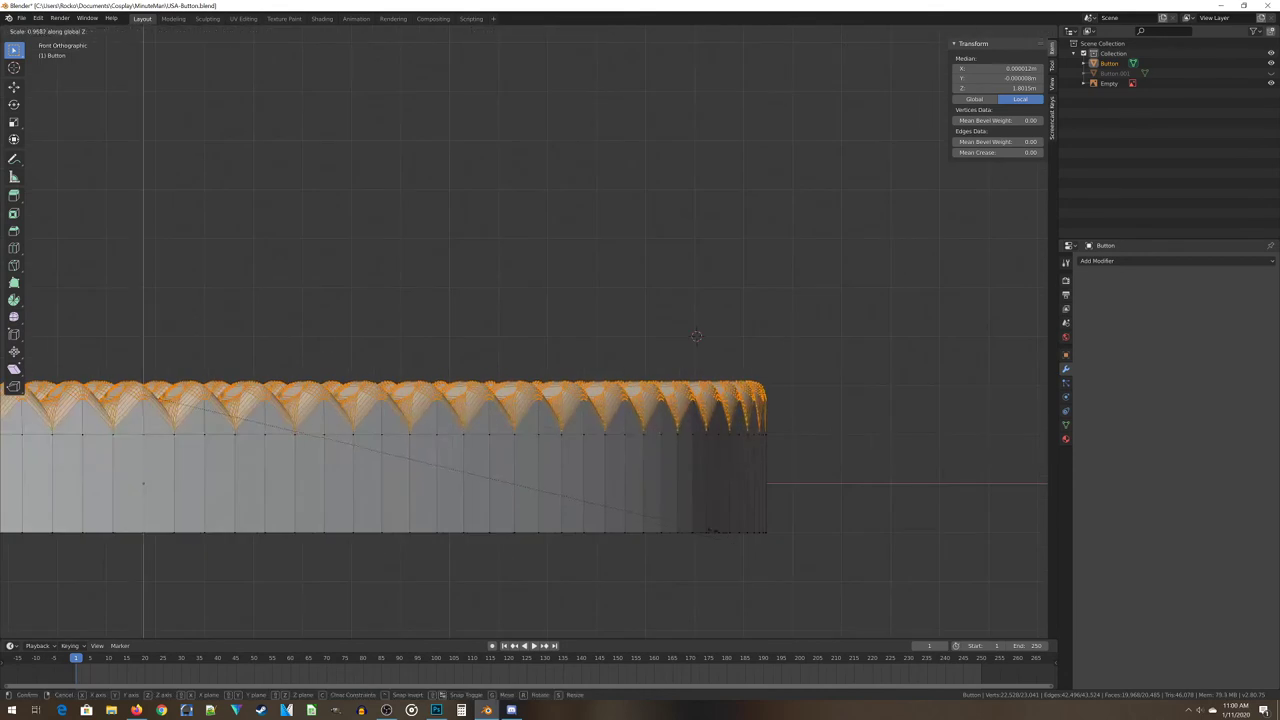
left_click(566, 494)
key("g")
key("z")
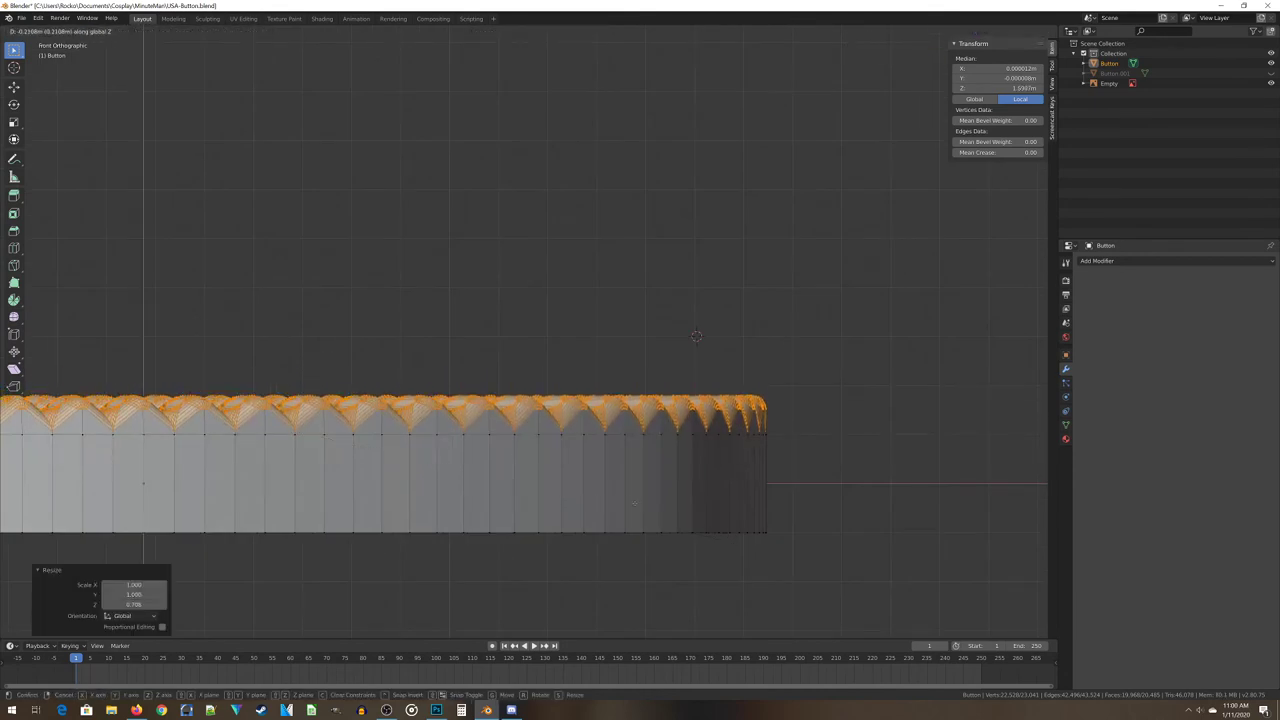
left_click(628, 502)
Check the flattened rope rim in Object Mode and save USA-Button.blend
scroll(337, 360, "down", 3)
middle_click_drag(337, 360, 471, 423)
key("Tab")
middle_click_drag(550, 500, 429, 432)
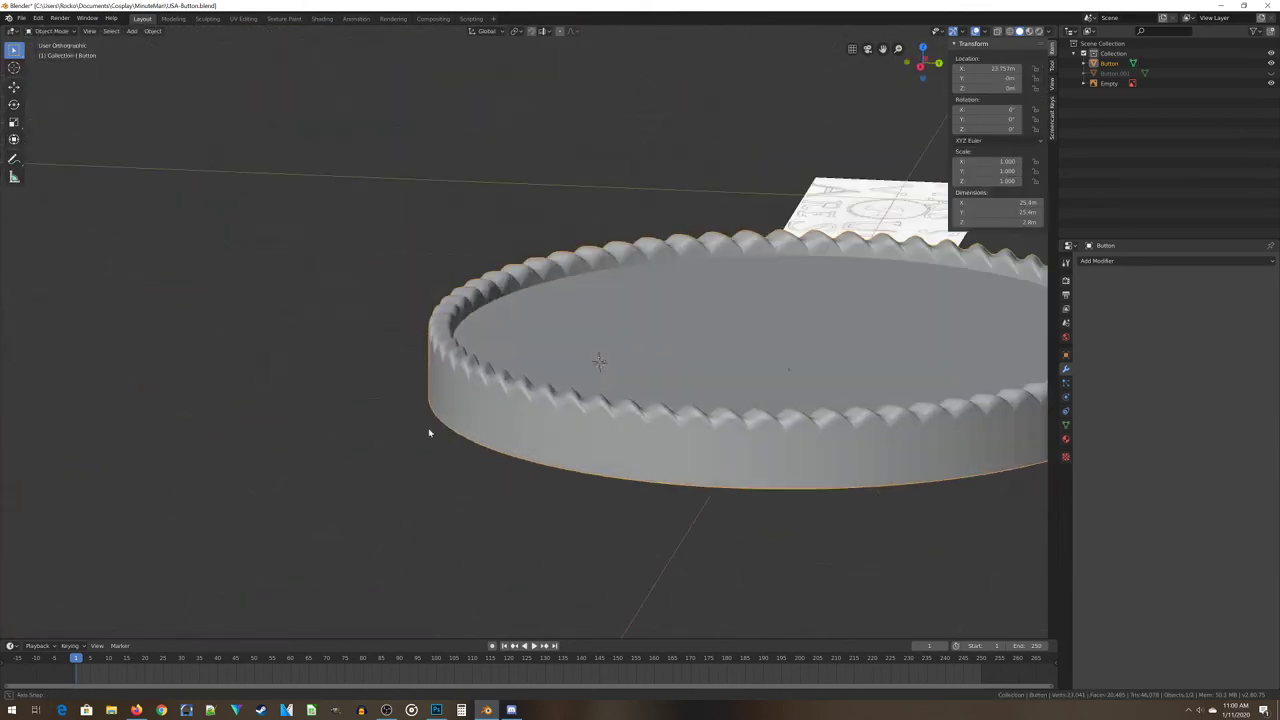
scroll(378, 316, "down", 2)
middle_click_drag(406, 306, 455, 330)
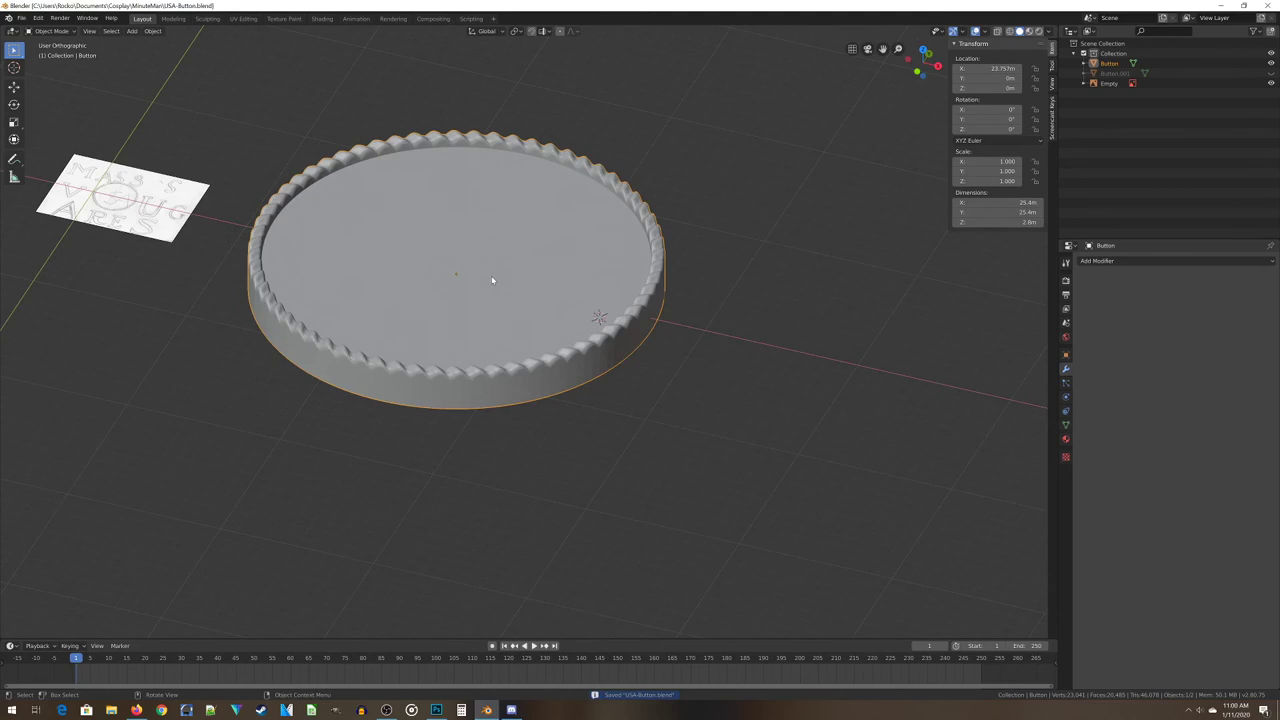
Add a Bezier curve for tracing the large letter U on the reference sketch
key("KP_7")
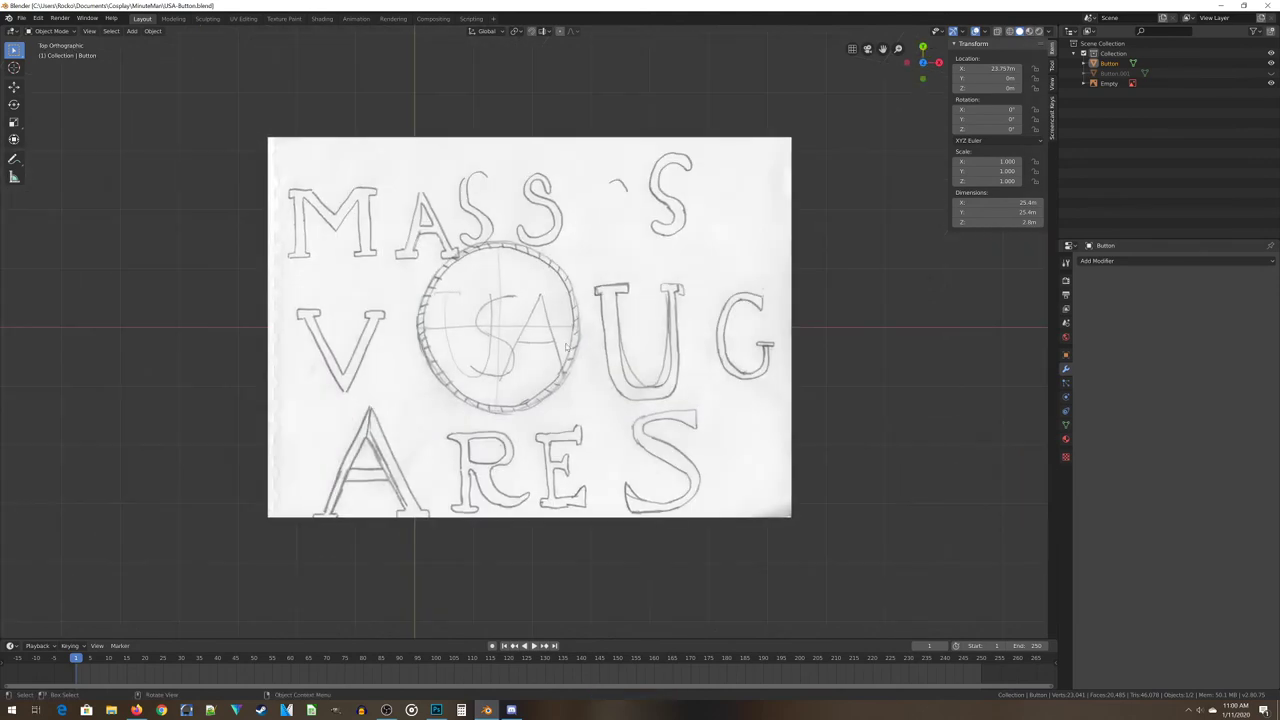
scroll(566, 345, "up", 2)
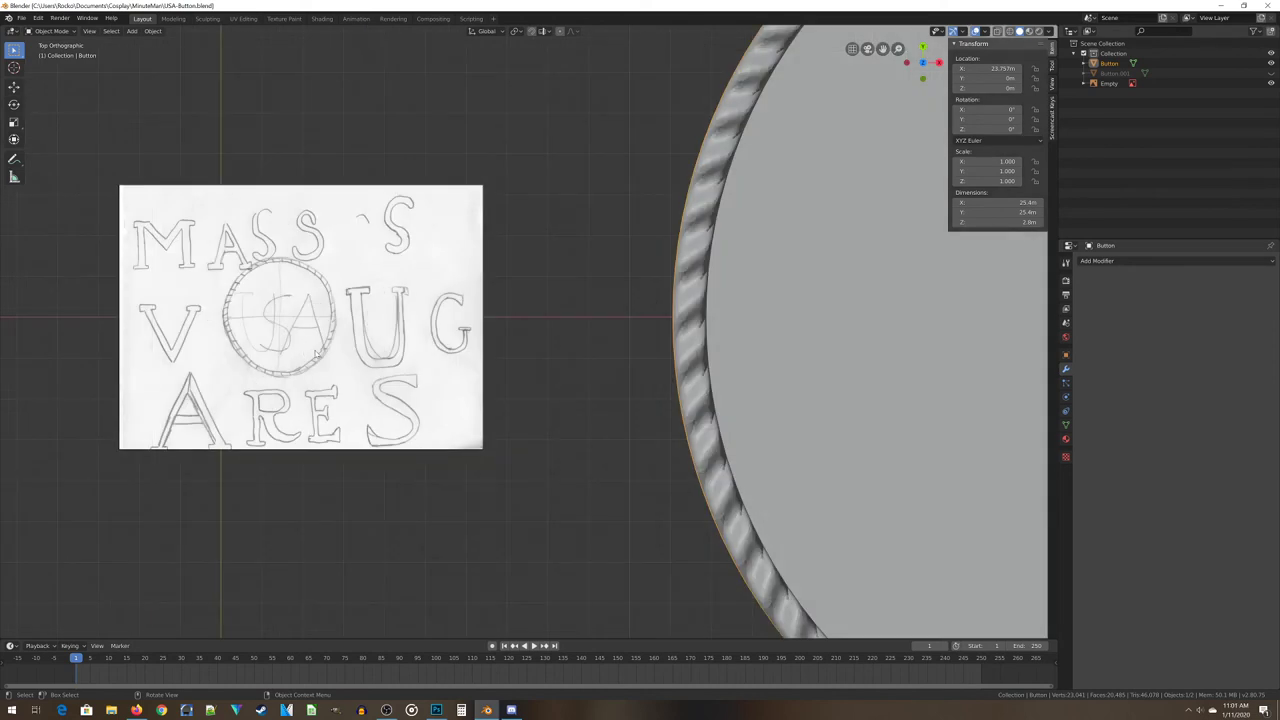
scroll(384, 367, "up", 5)
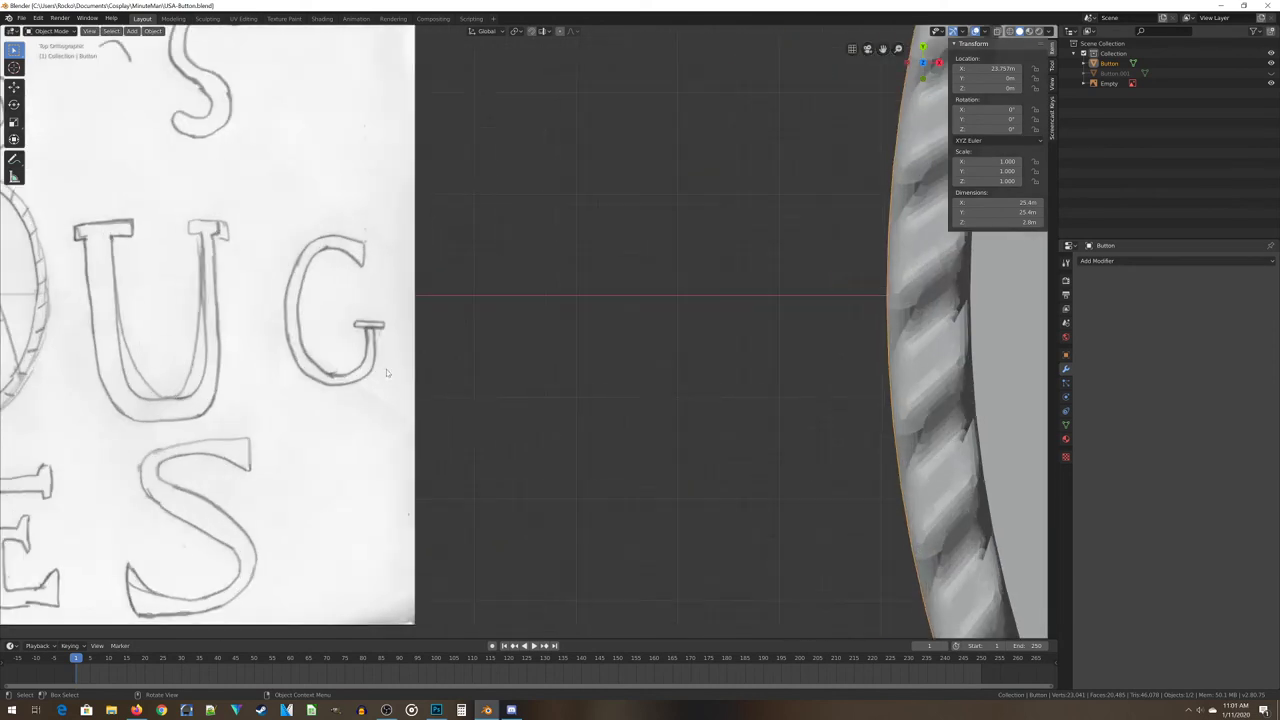
middle_click_drag(295, 353, 583, 381, "shift")
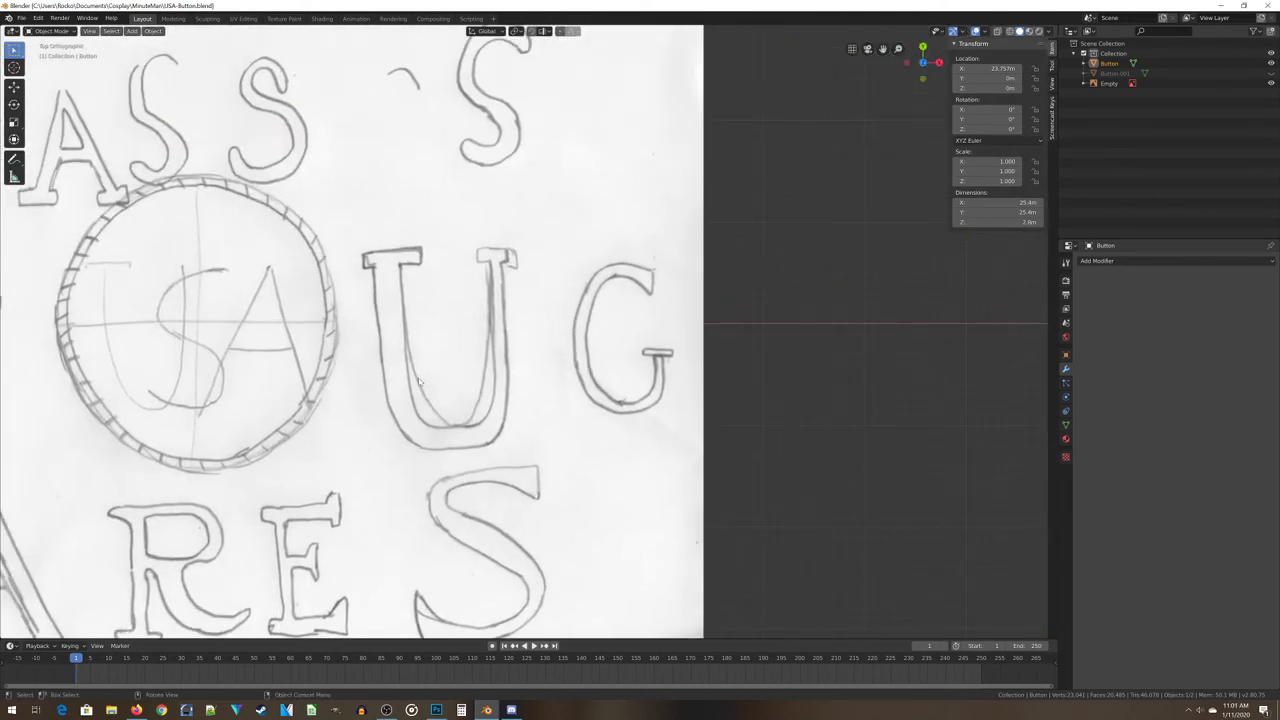
middle_click_drag(419, 381, 481, 410, "shift")
scroll(373, 370, "up", 3)
left_click(458, 234)
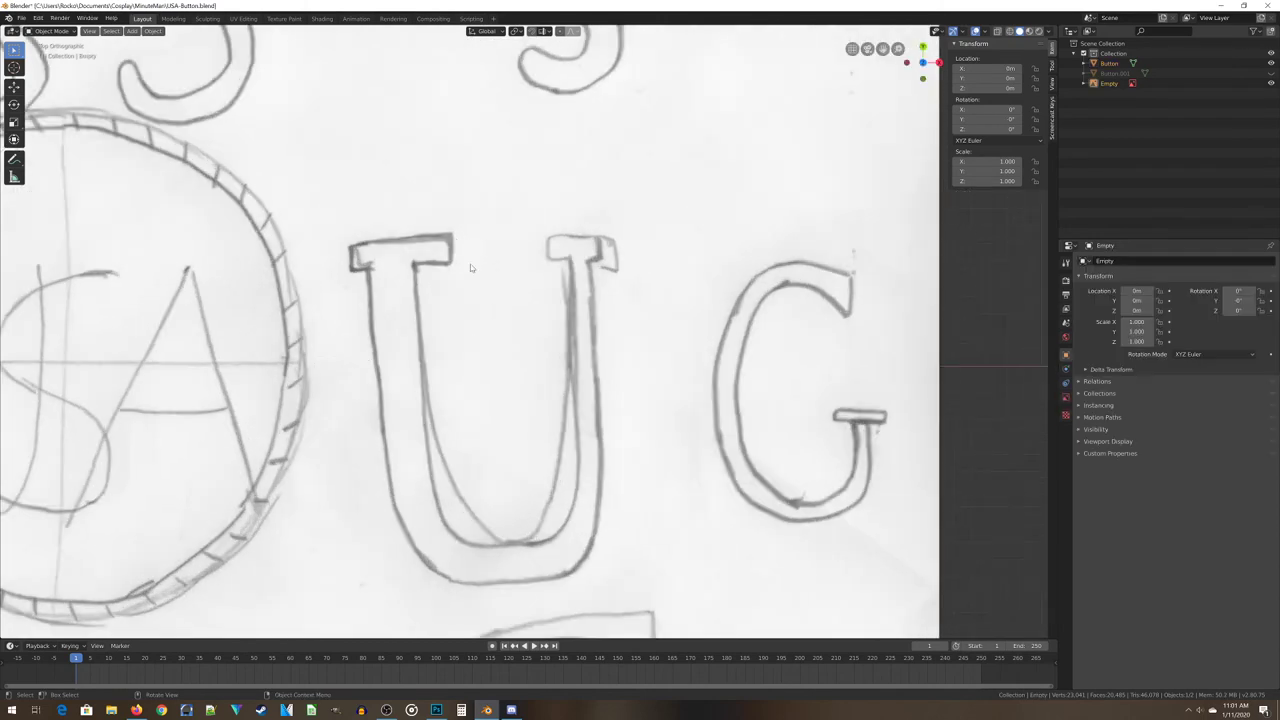
key("shift+a")
mouse_move(473, 274)
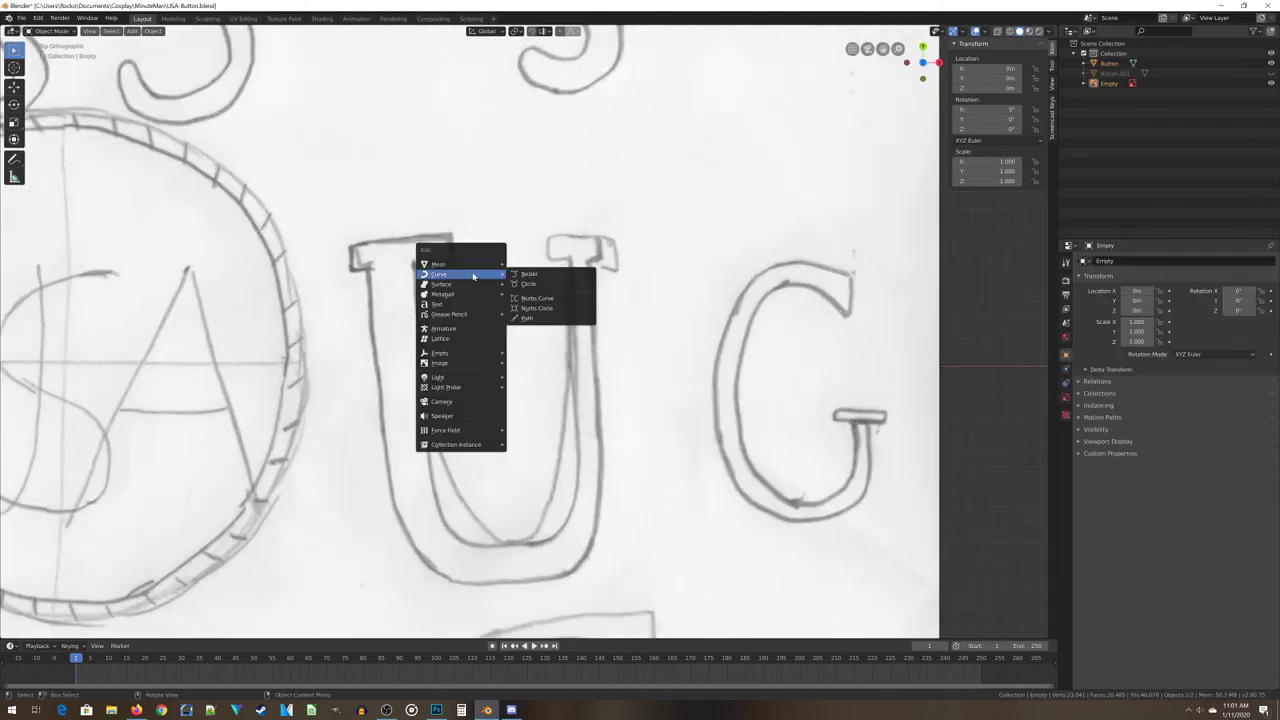
left_click(529, 274)
Raise the Bezier curve about 3.21 m along Z, above the button and the reference sketch
scroll(677, 340, "down", 8)
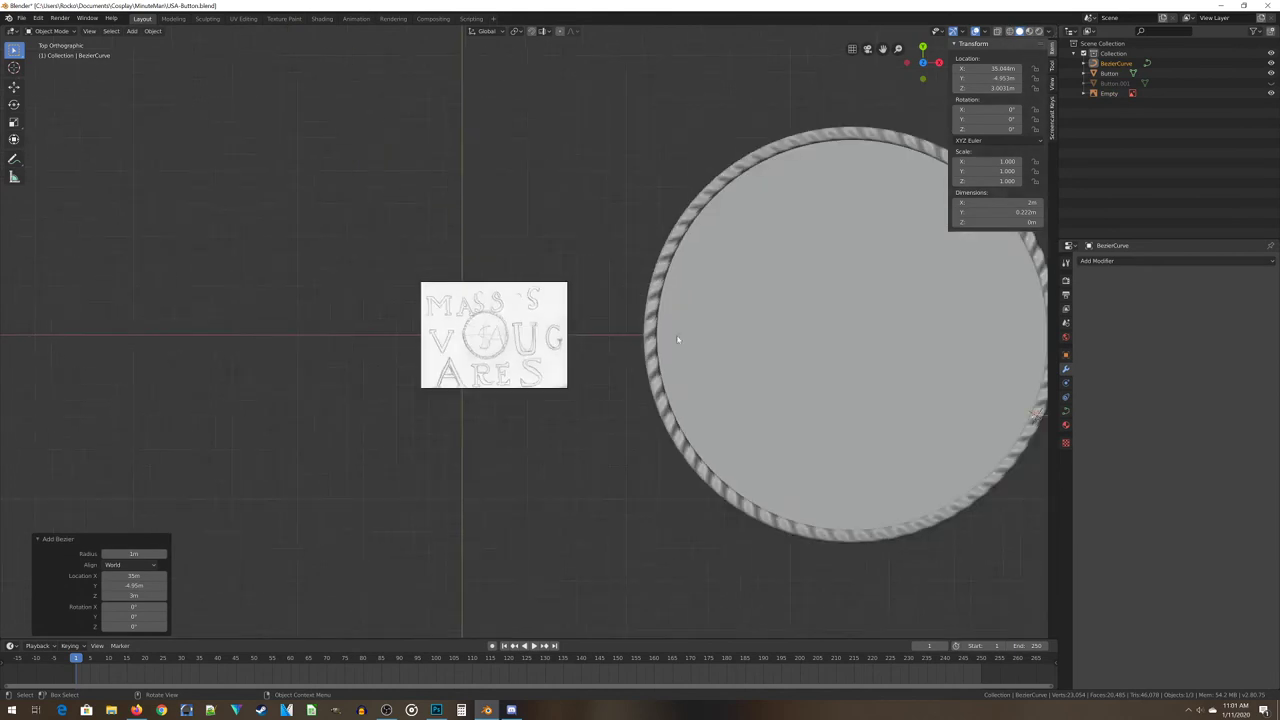
scroll(573, 380, "up", 3)
scroll(573, 380, "up", 6)
scroll(573, 380, "down", 5)
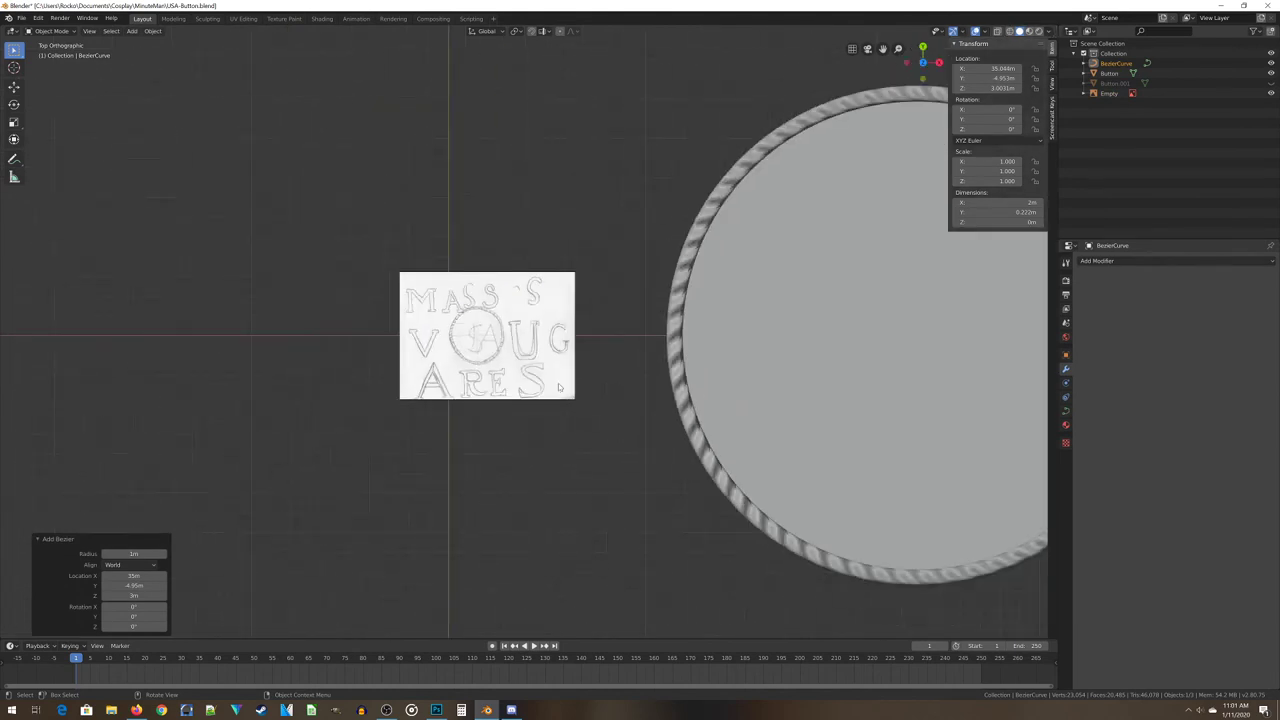
key("KP_1")
scroll(590, 462, "up", 1)
key("g")
key("z")
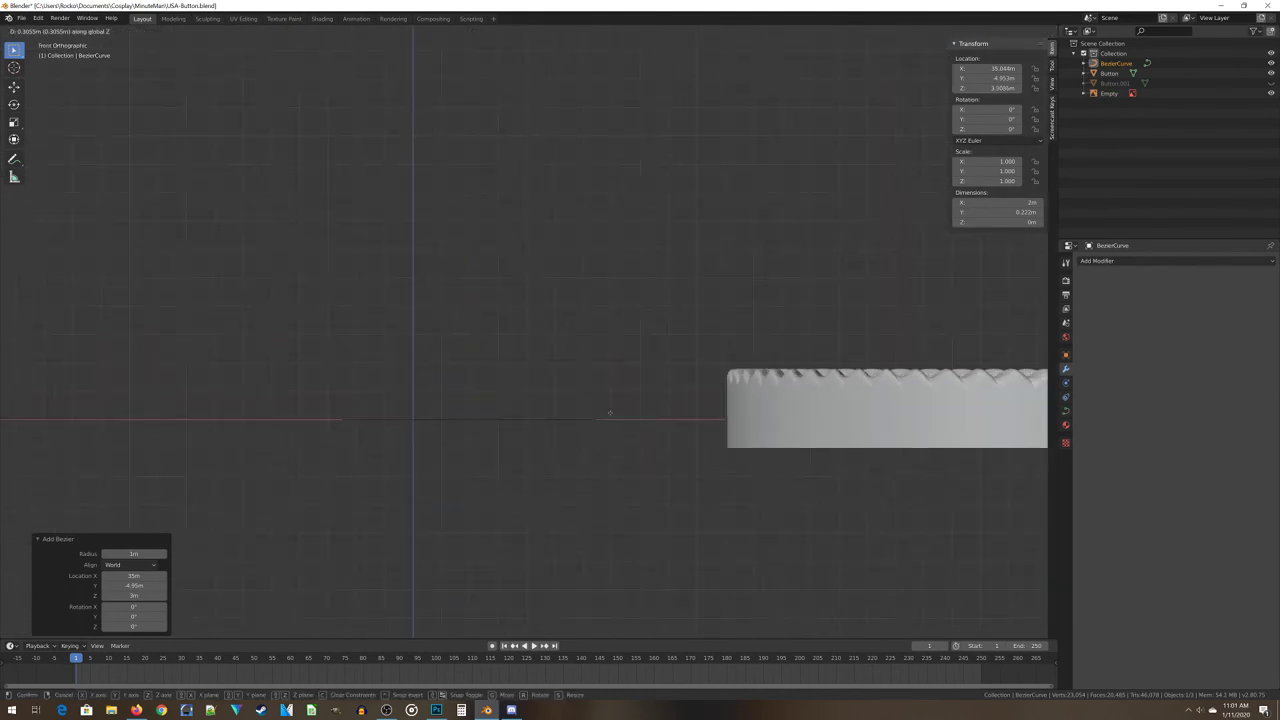
left_click(622, 352)
scroll(622, 352, "down", 3)
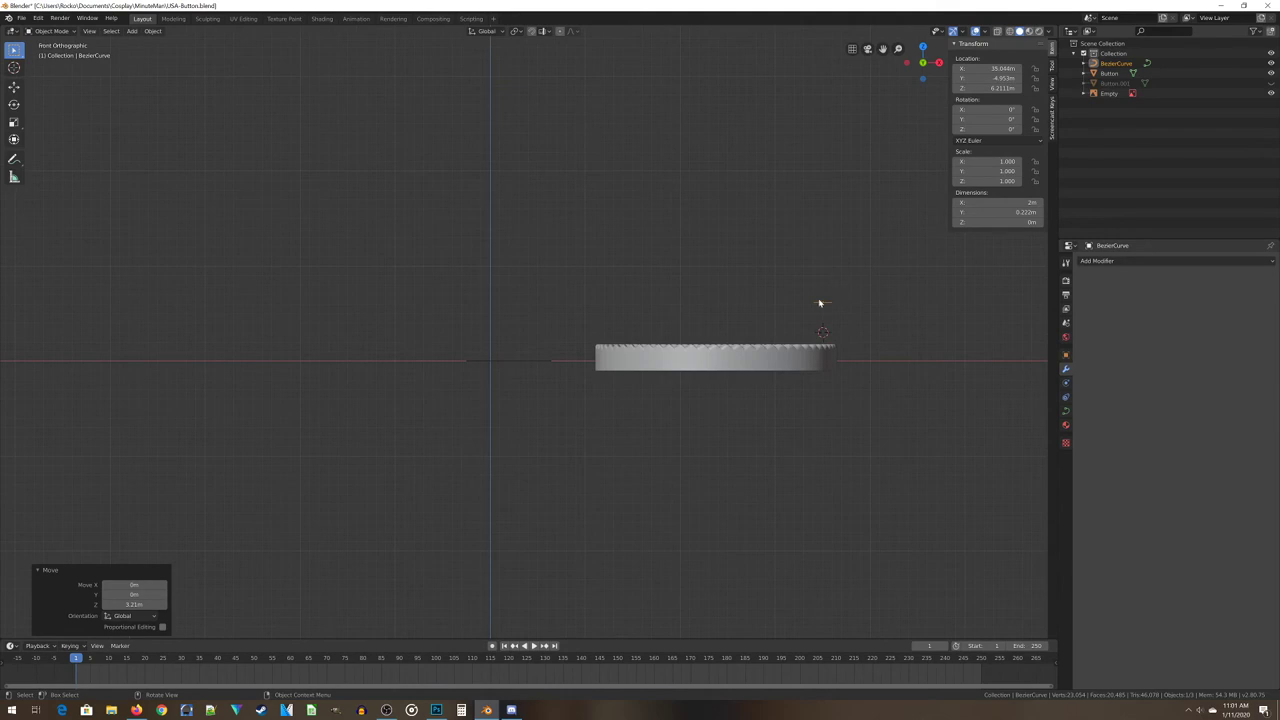
Move the Bezier curve in the top view onto the left serif of the sketched letter U
key("KP_7")
key("g")
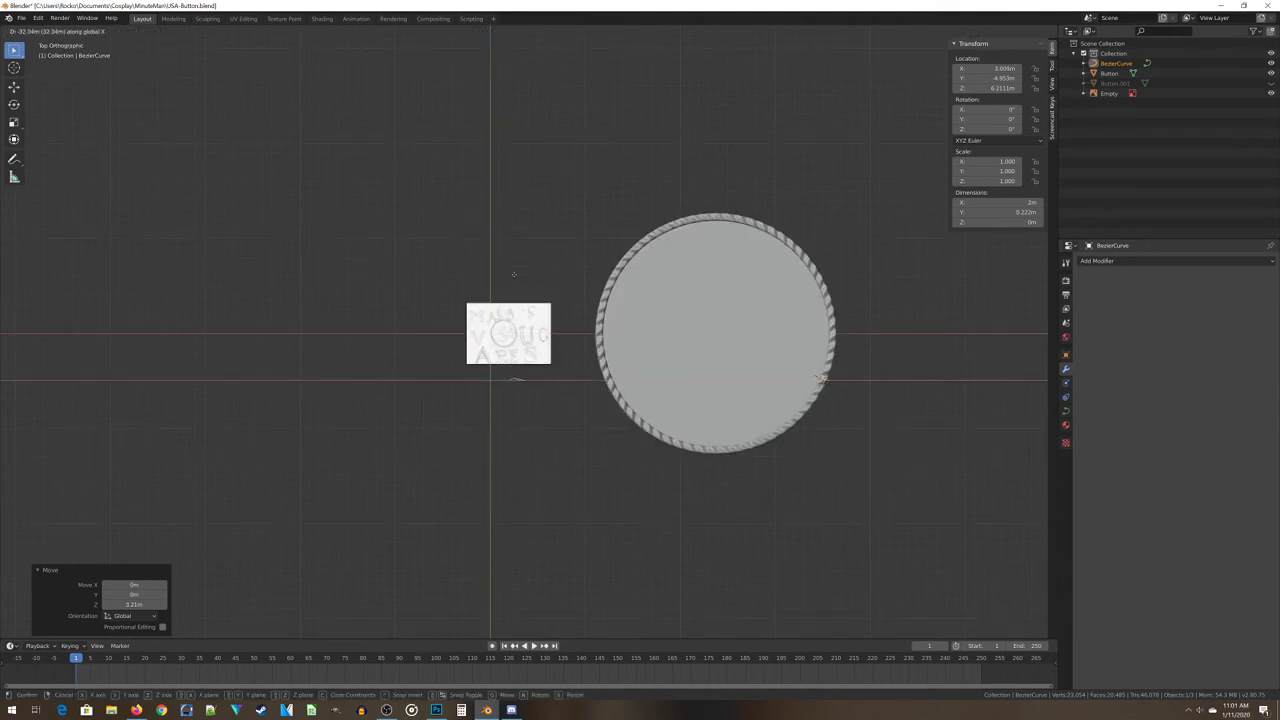
left_click(514, 274)
scroll(514, 274, "up", 5)
middle_click_drag(400, 489, 437, 389, "shift")
scroll(437, 389, "up", 4)
middle_click_drag(576, 336, 520, 480, "shift")
key("g")
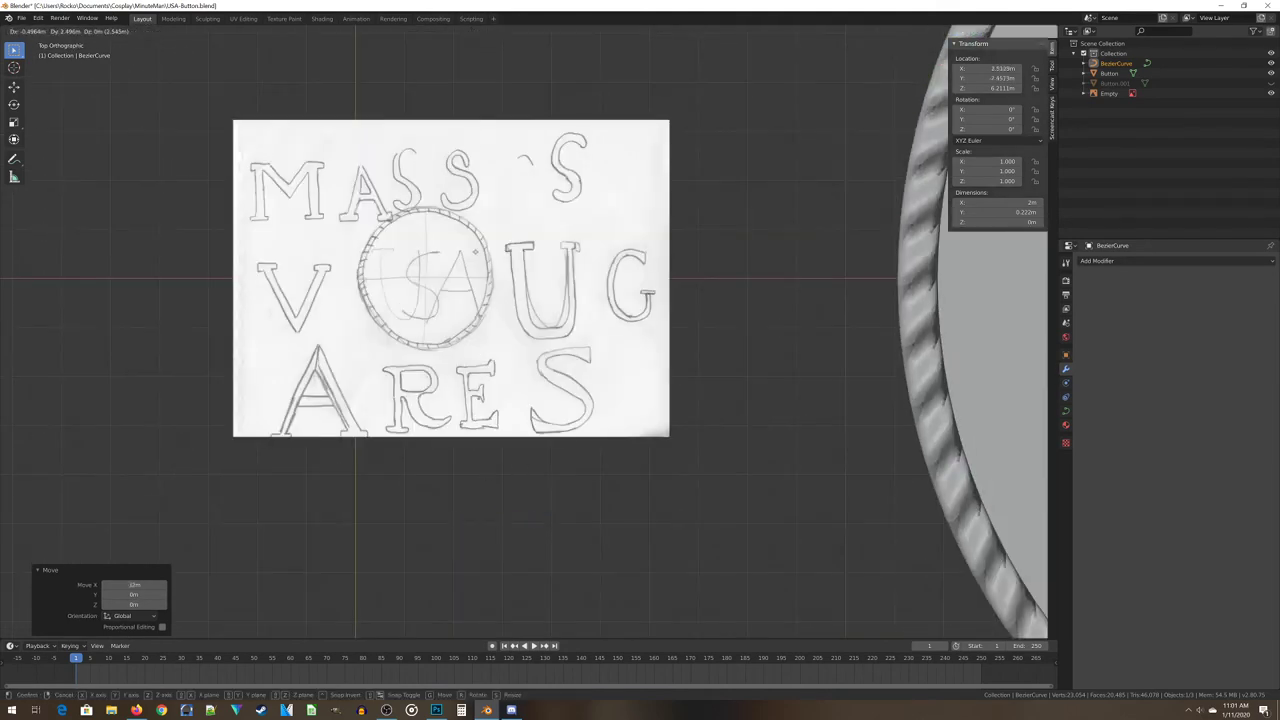
left_click(511, 200)
scroll(511, 200, "up", 6)
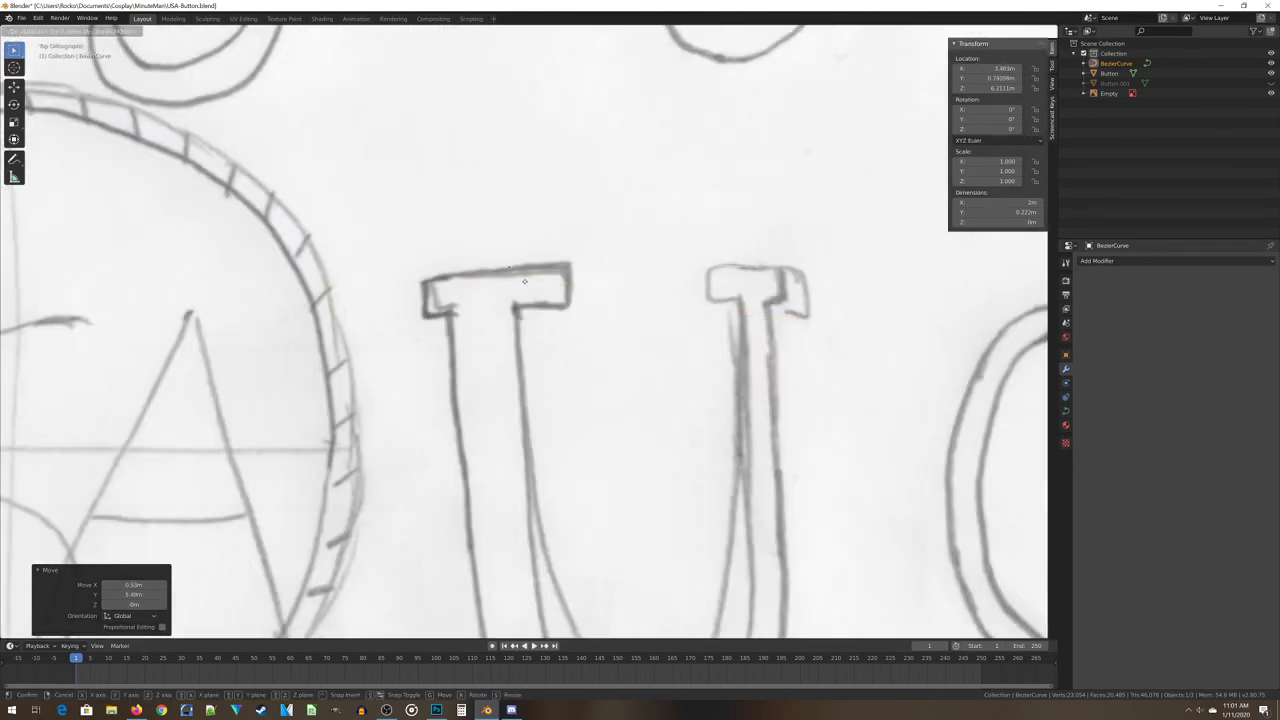
Place the curve's two control points on the upper corners of the U's left serif
key("Tab")
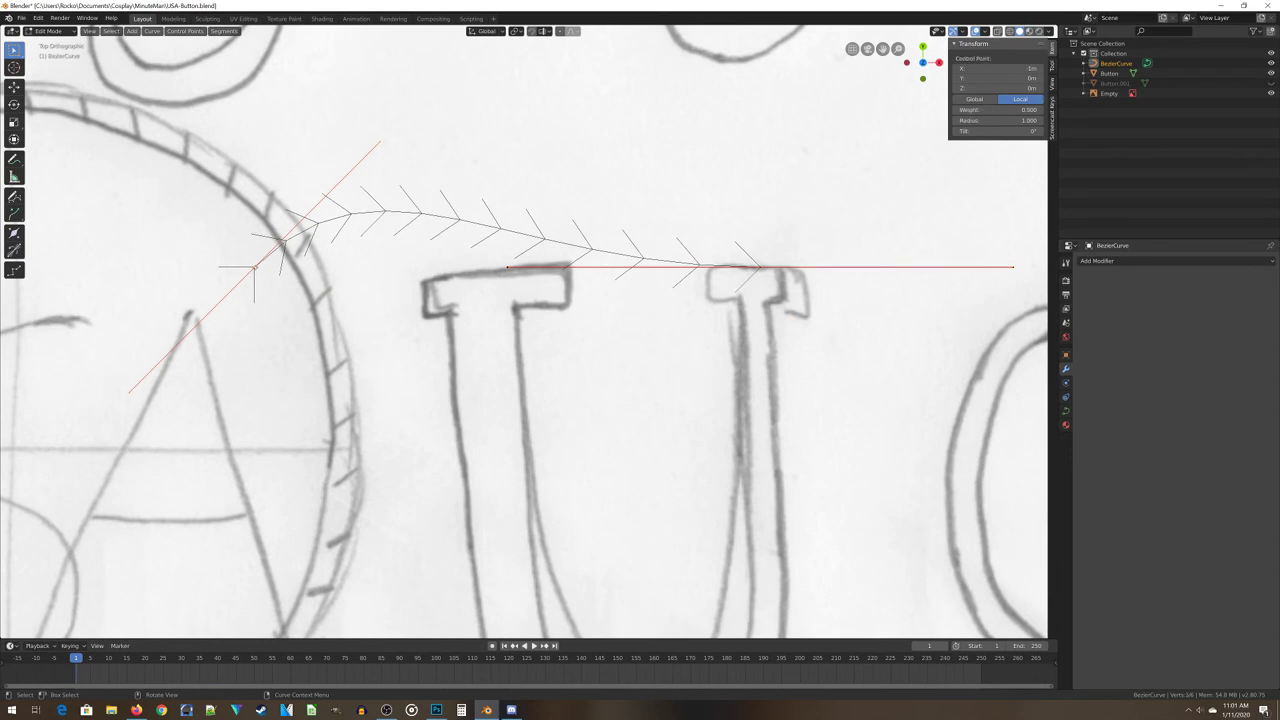
key("g")
left_click(445, 292)
scroll(450, 297, "down", 2)
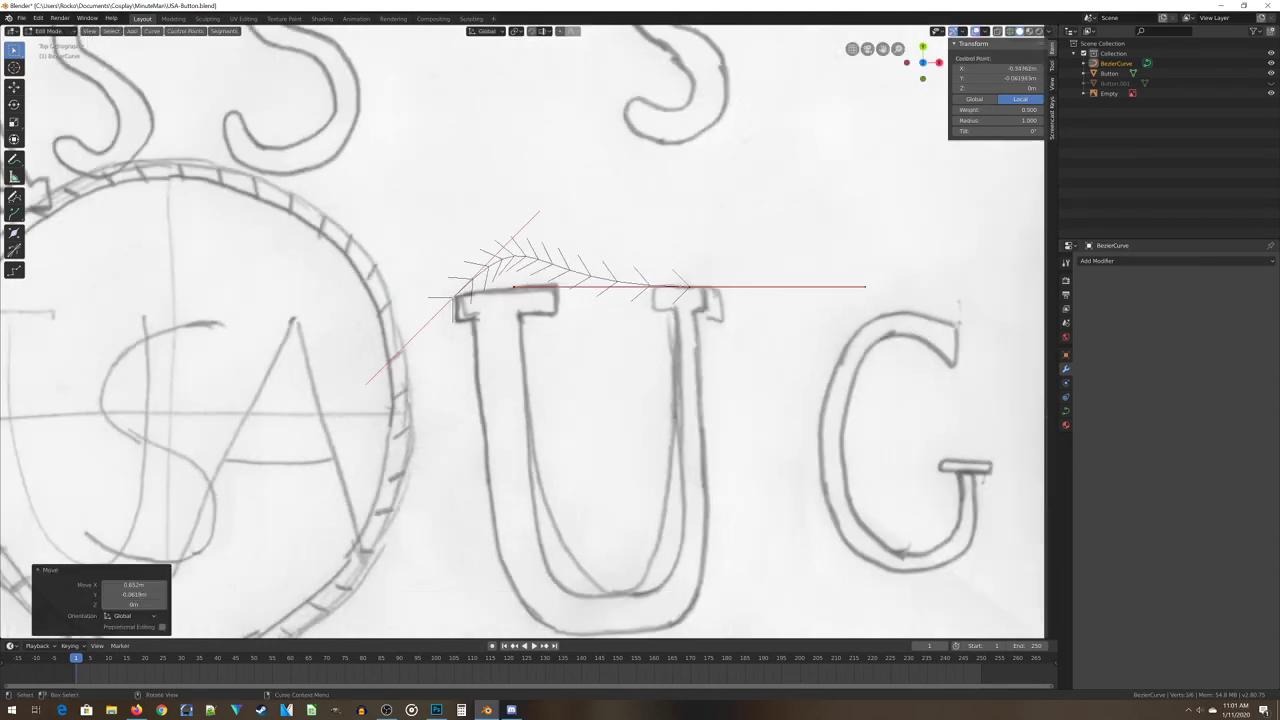
key("g")
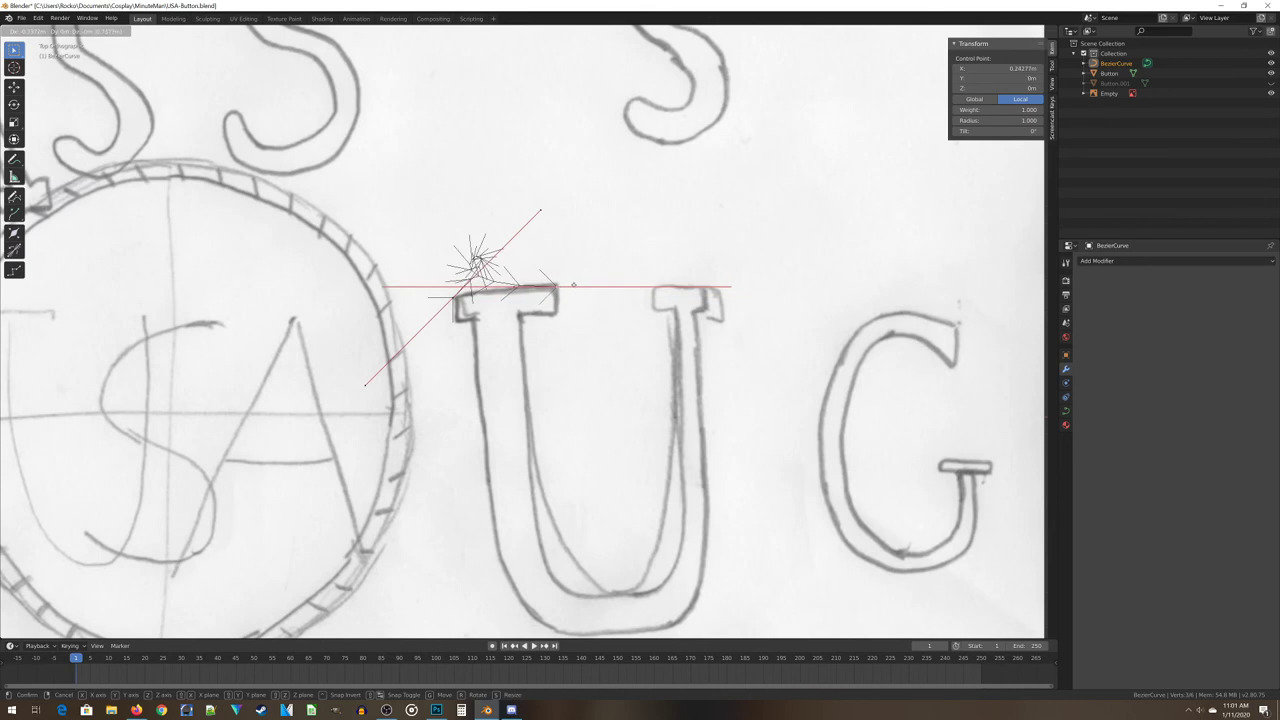
left_click(573, 285)
scroll(522, 332, "up", 3)
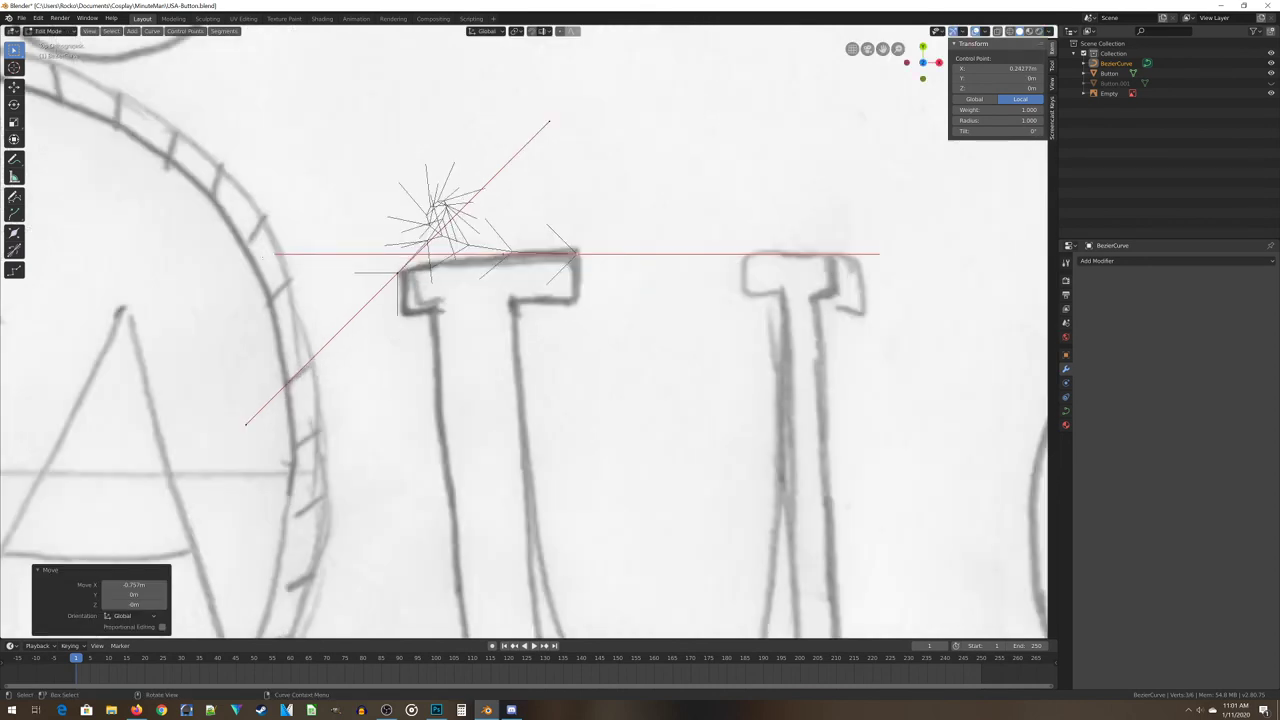
Swing the handles of both control points to bend the curve toward the top edge of the U's left serif
left_click(271, 255)
key("g")
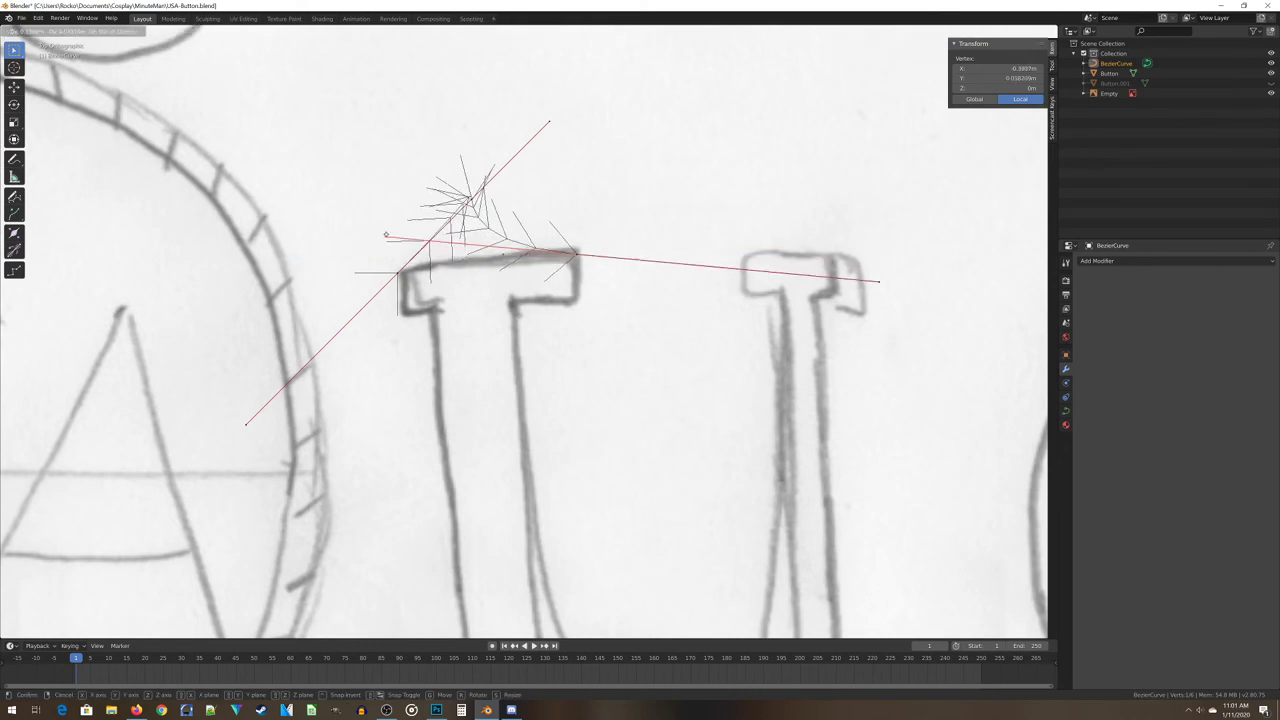
mouse_move(587, 556)
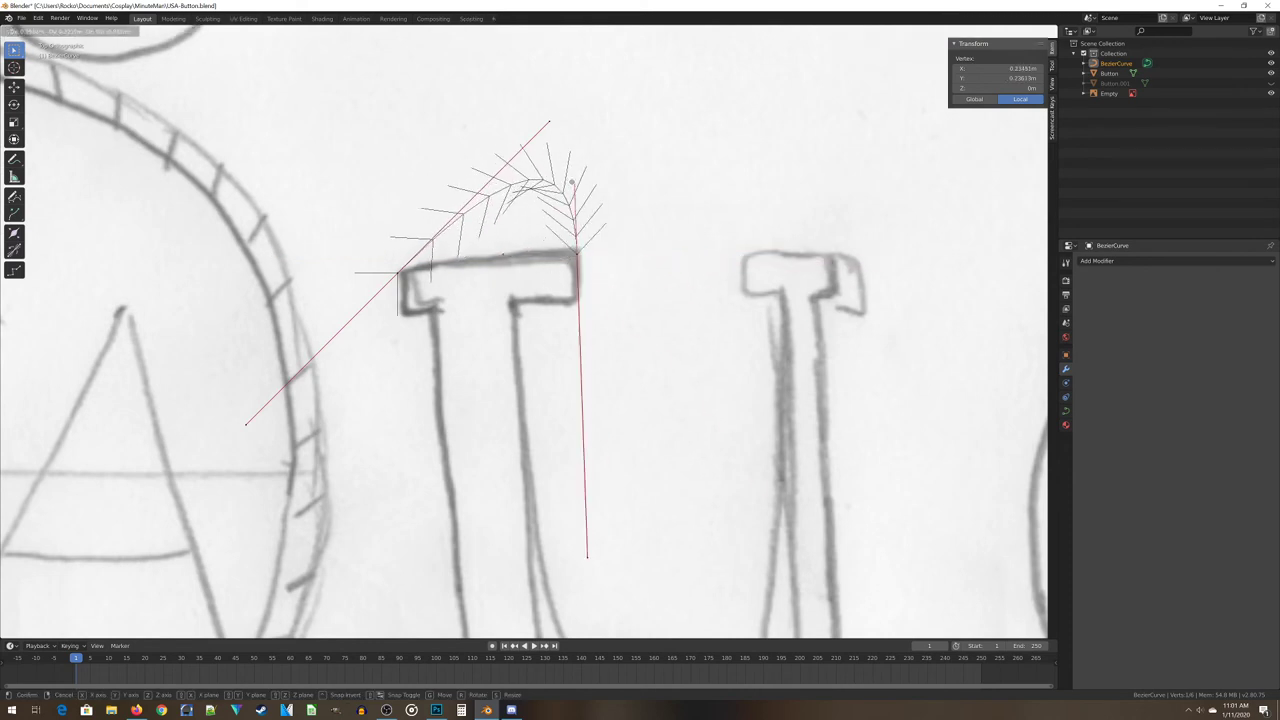
left_click(574, 180)
left_click(548, 123)
key("g")
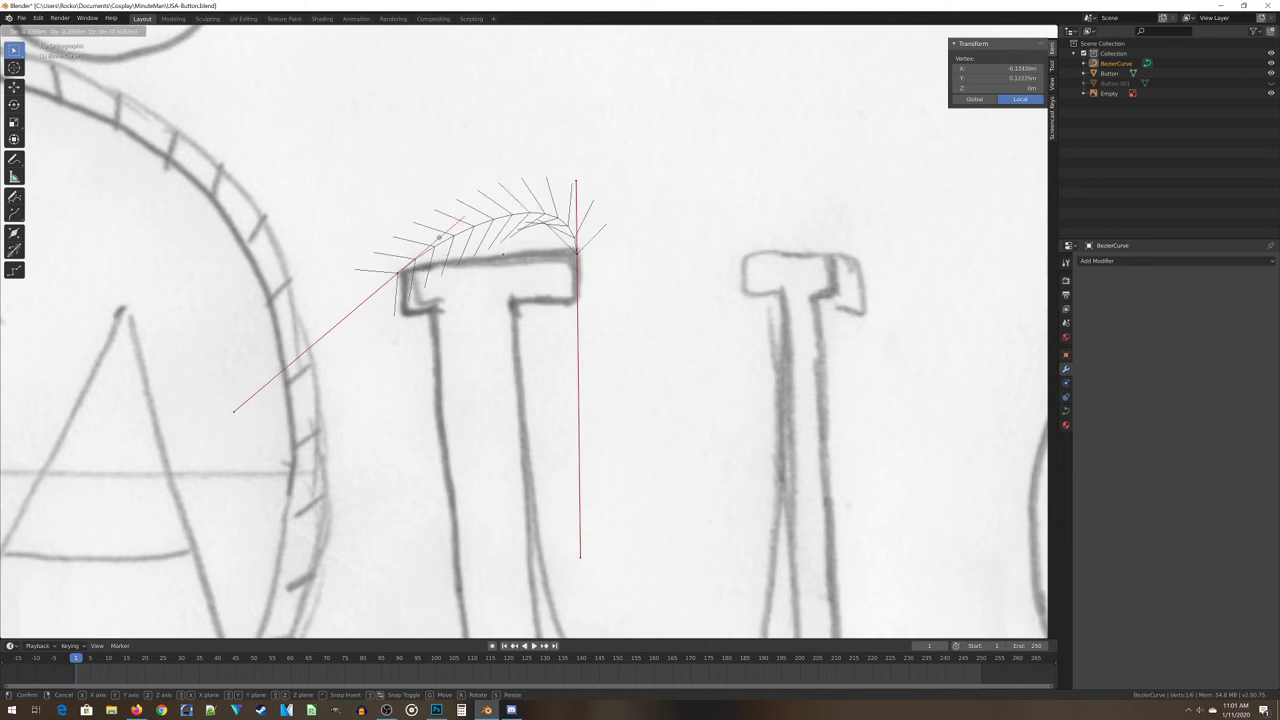
left_click(437, 266)
Move the right control point's upper handle down about 0.2 m along Y to flatten the curve along the left serif's top edge
scroll(437, 266, "up", 1)
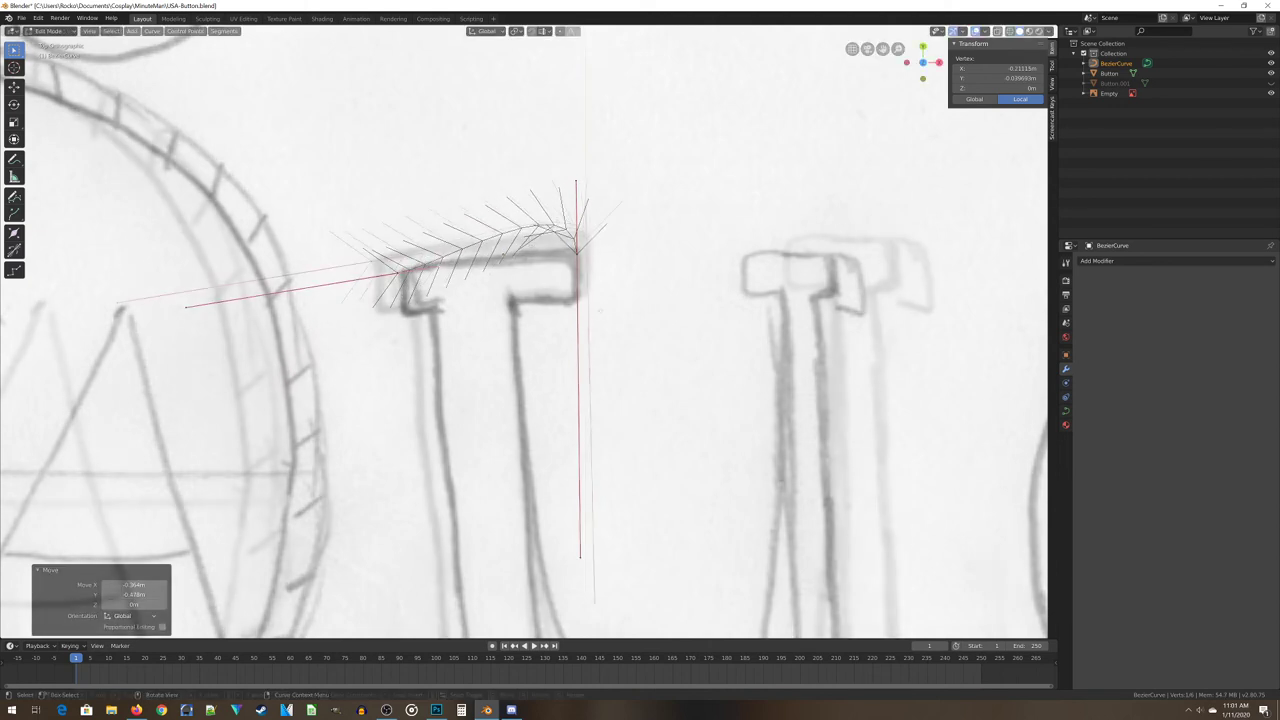
left_click(586, 153)
key("g")
key("y")
key("Return")
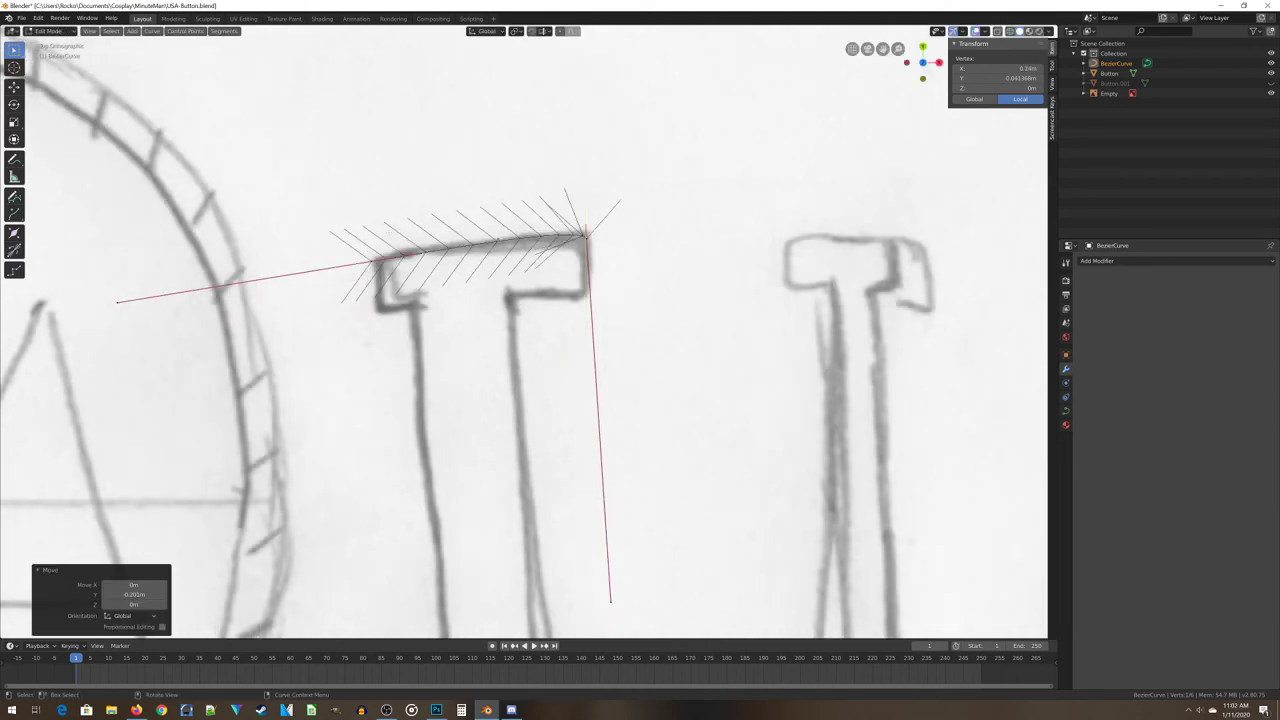
Nudge the curve's two control points to align them with the upper corners of the left serif
left_click(372, 262)
key("g")
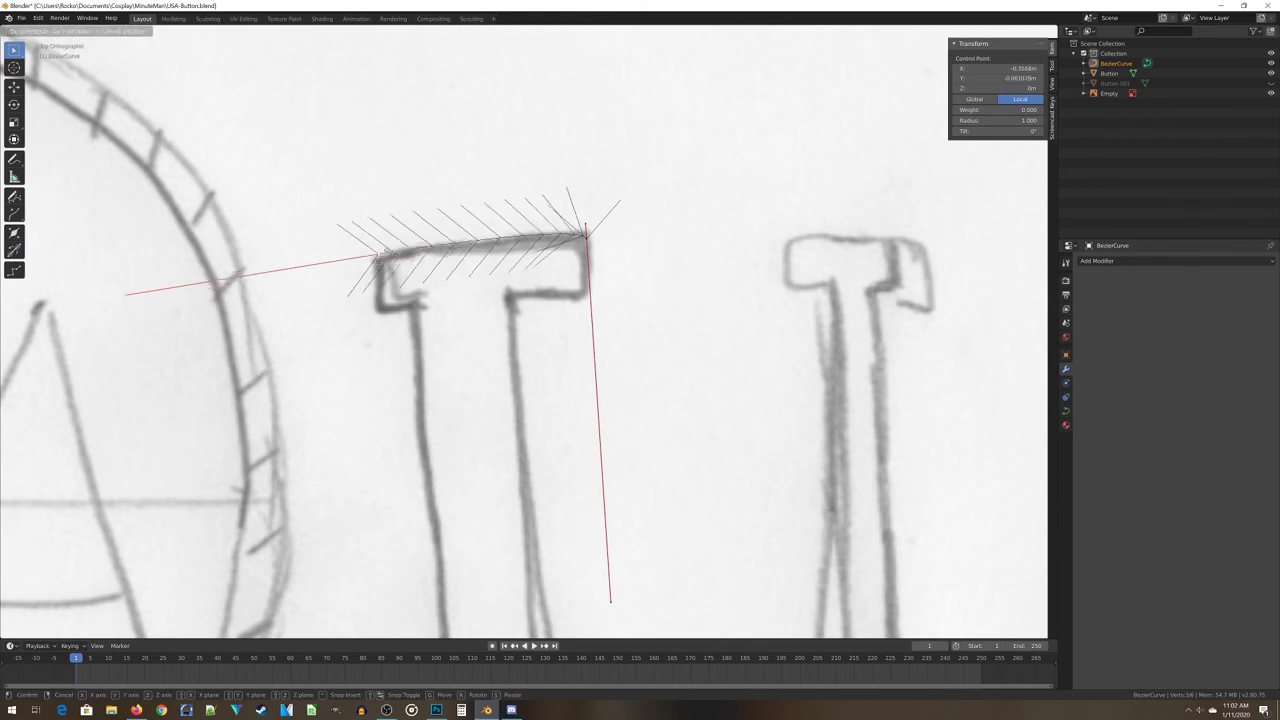
key("Return")
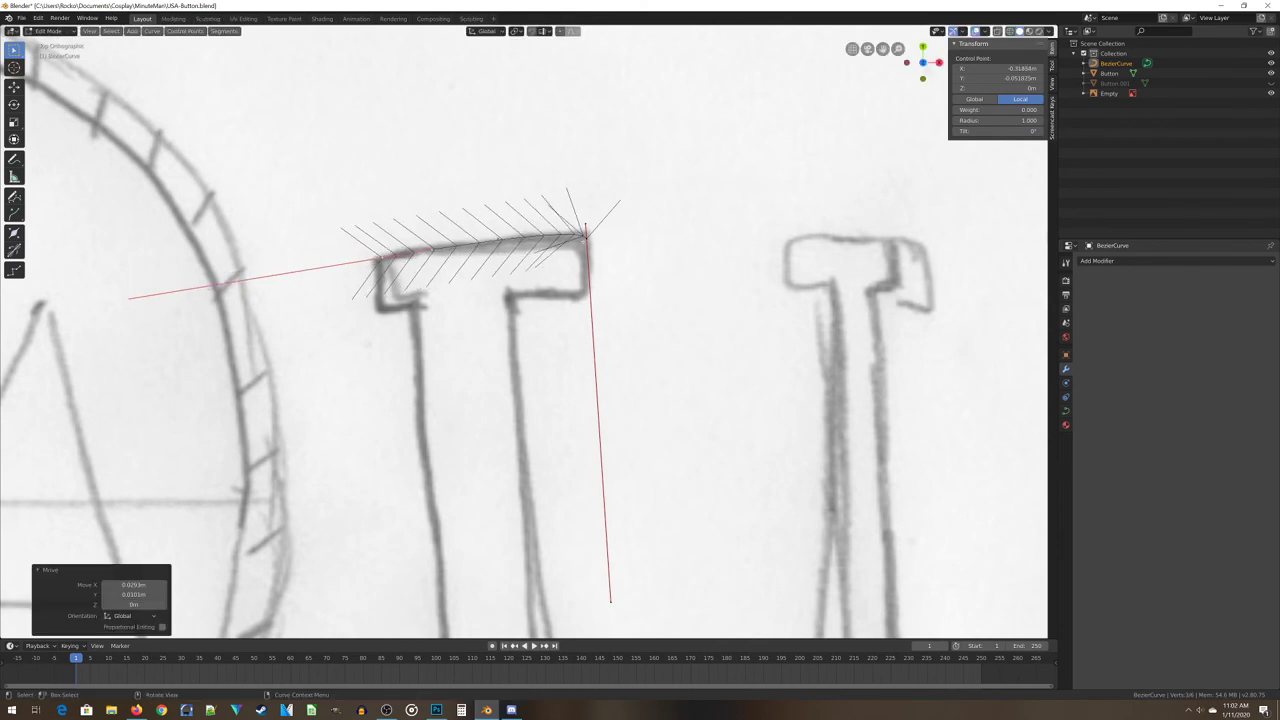
left_click(586, 236)
key("g")
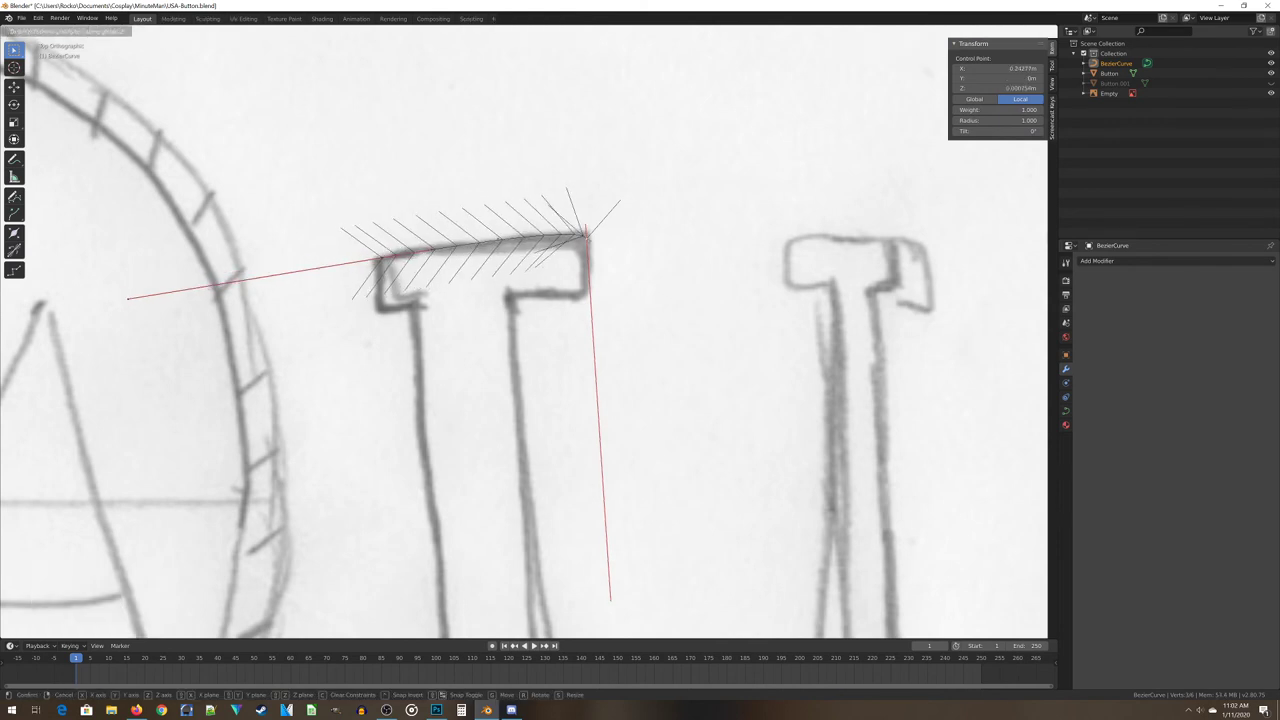
key("Return")
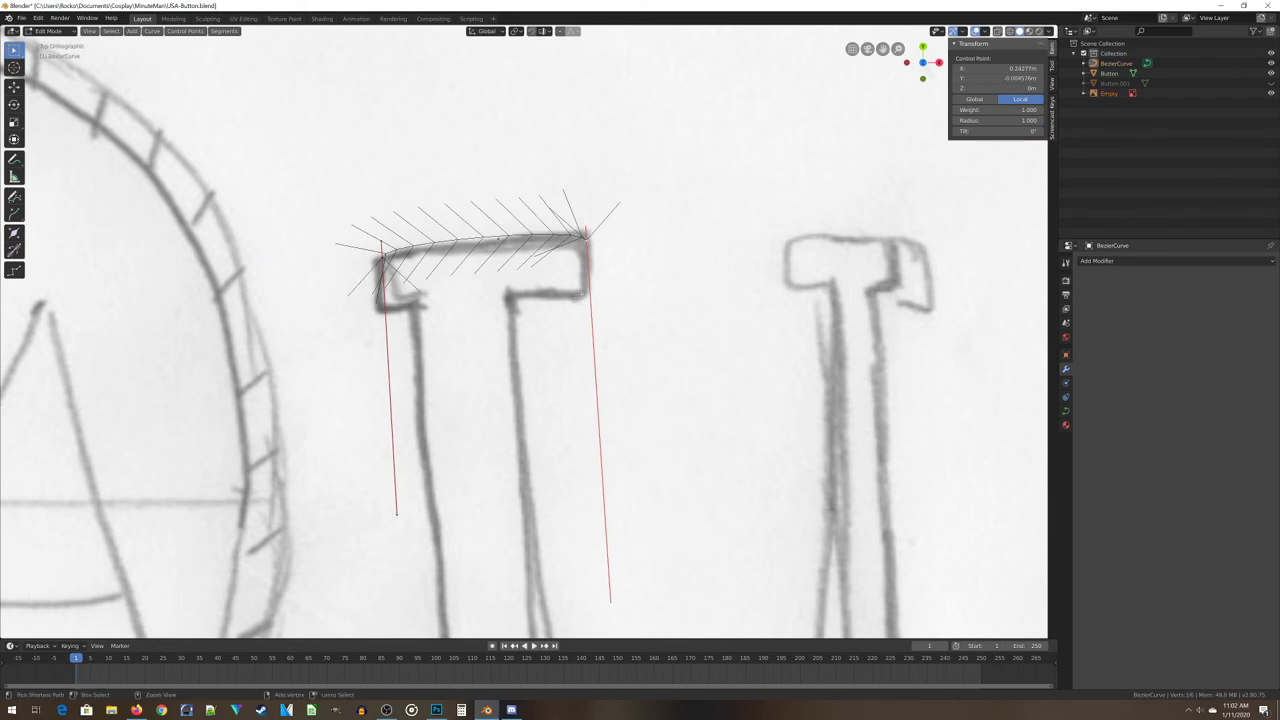
Extend the curve with control points at the left serif's lower right corner and its junction with the stem's inner edge
right_click(580, 293, "ctrl")
scroll(580, 293, "up", 3)
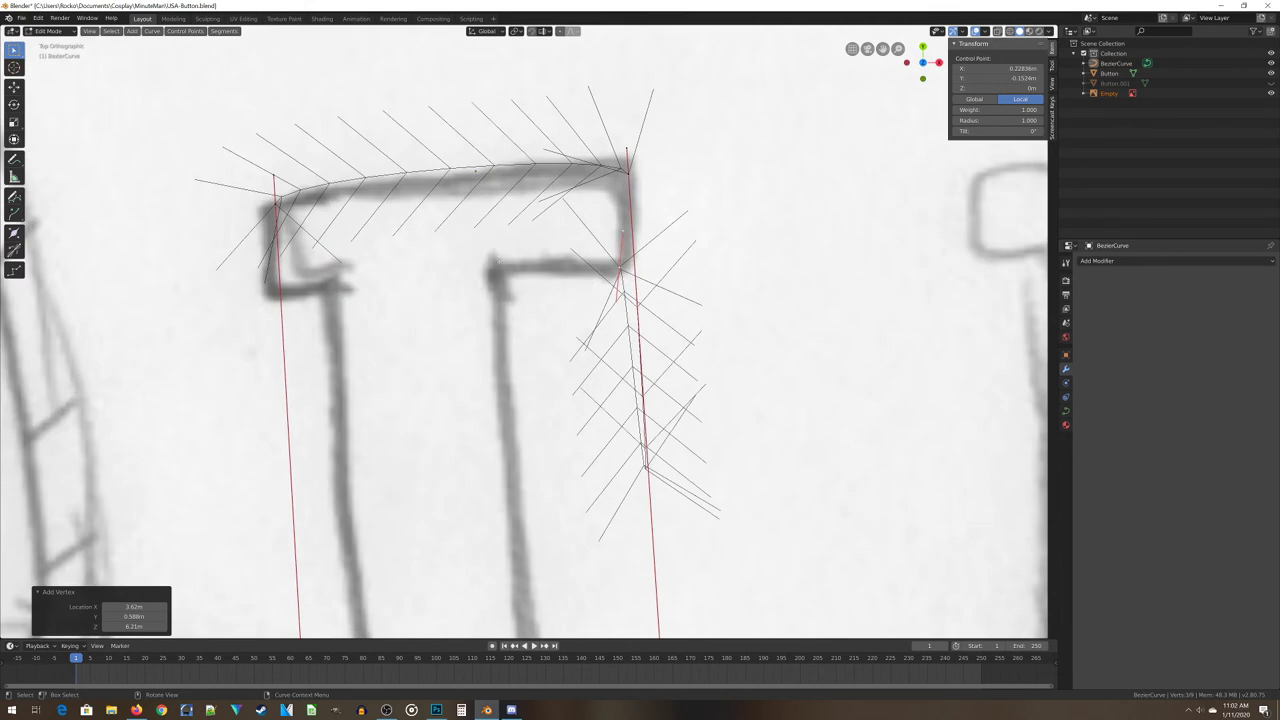
right_click(494, 275, "ctrl")
middle_click_drag(564, 532, 508, 278, "shift")
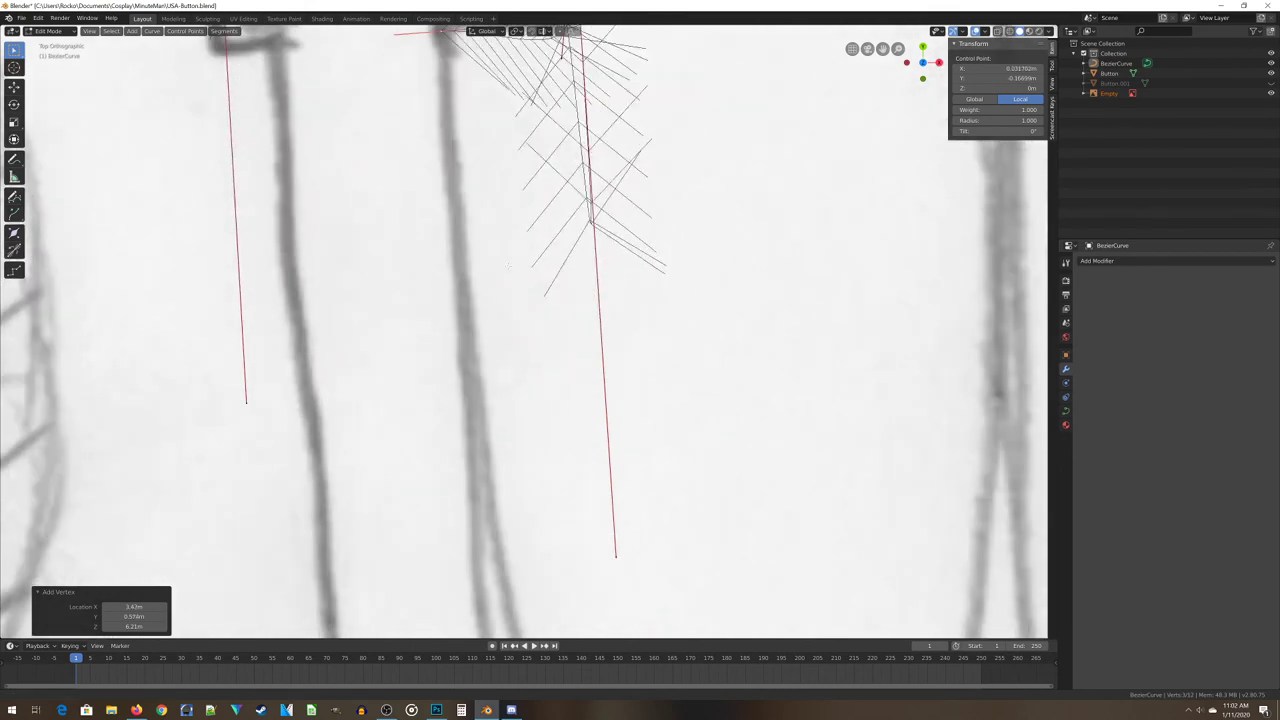
Extend the curve down the U's inner edge, around the bottom bend and up to the top of the right stem
scroll(508, 278, "down", 7)
middle_click_drag(615, 577, 613, 531, "shift")
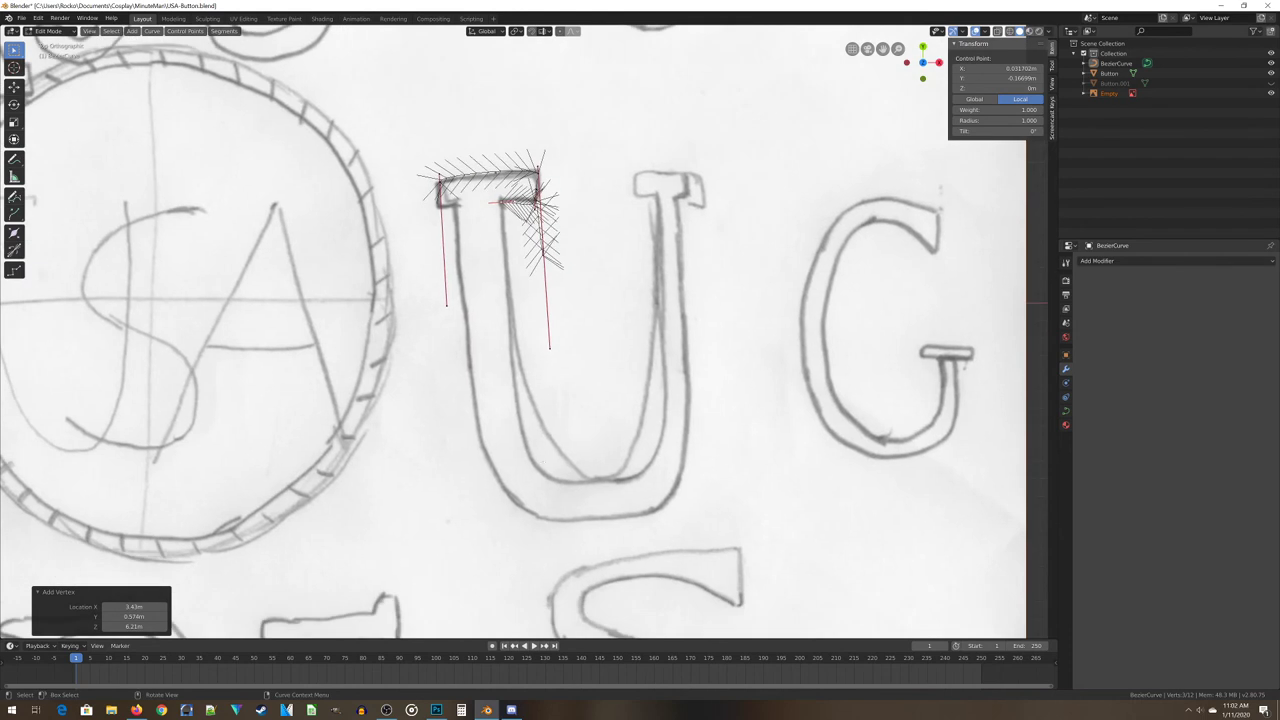
key("ctrl+z")
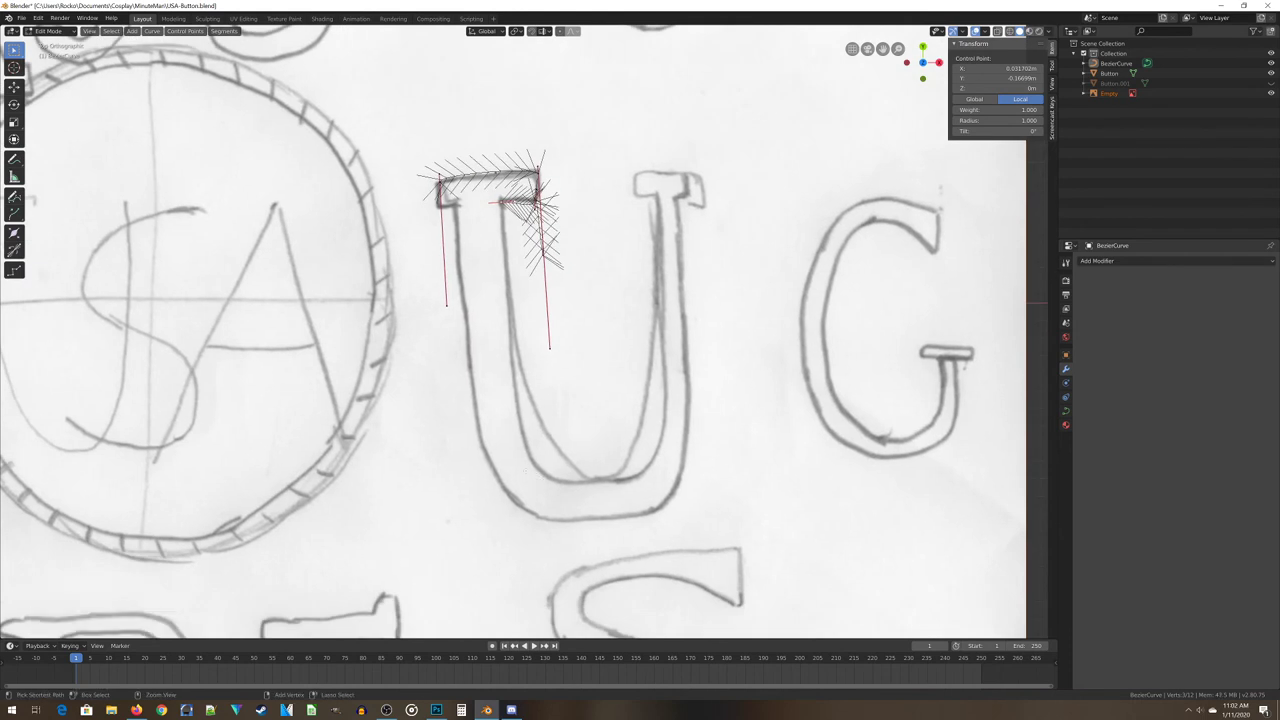
right_click(538, 488, "ctrl")
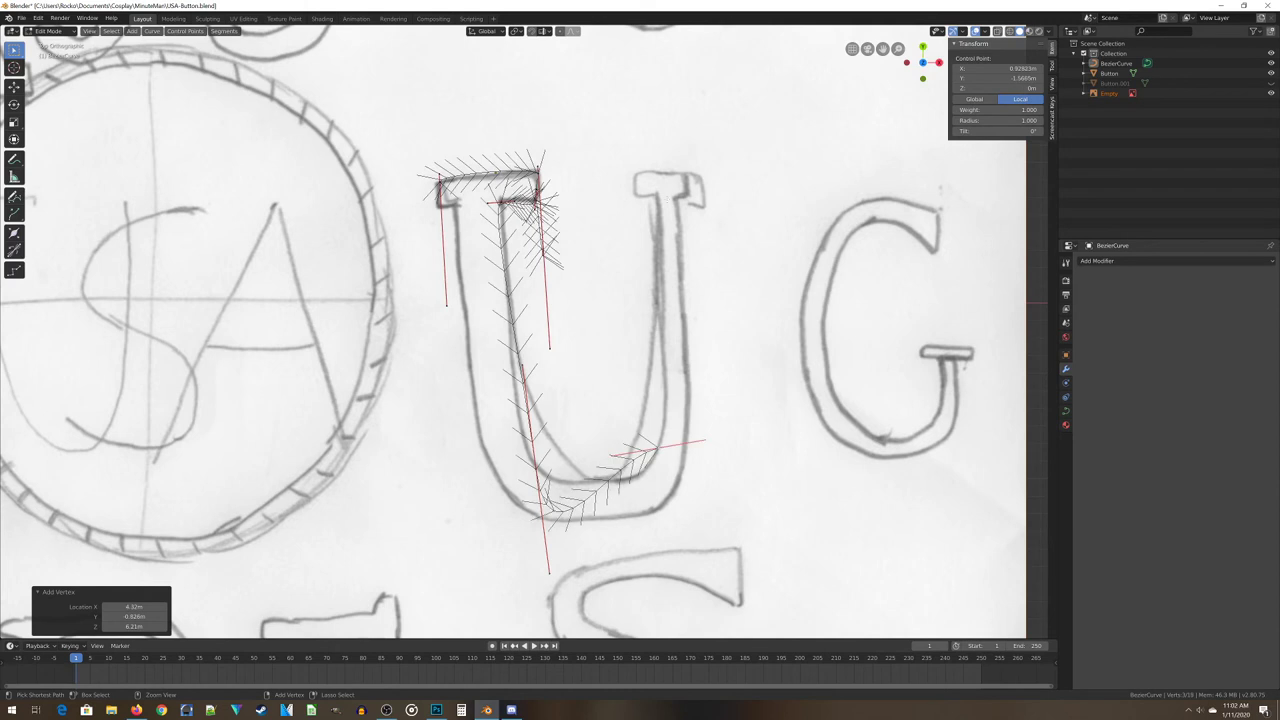
scroll(665, 575, "up", 5)
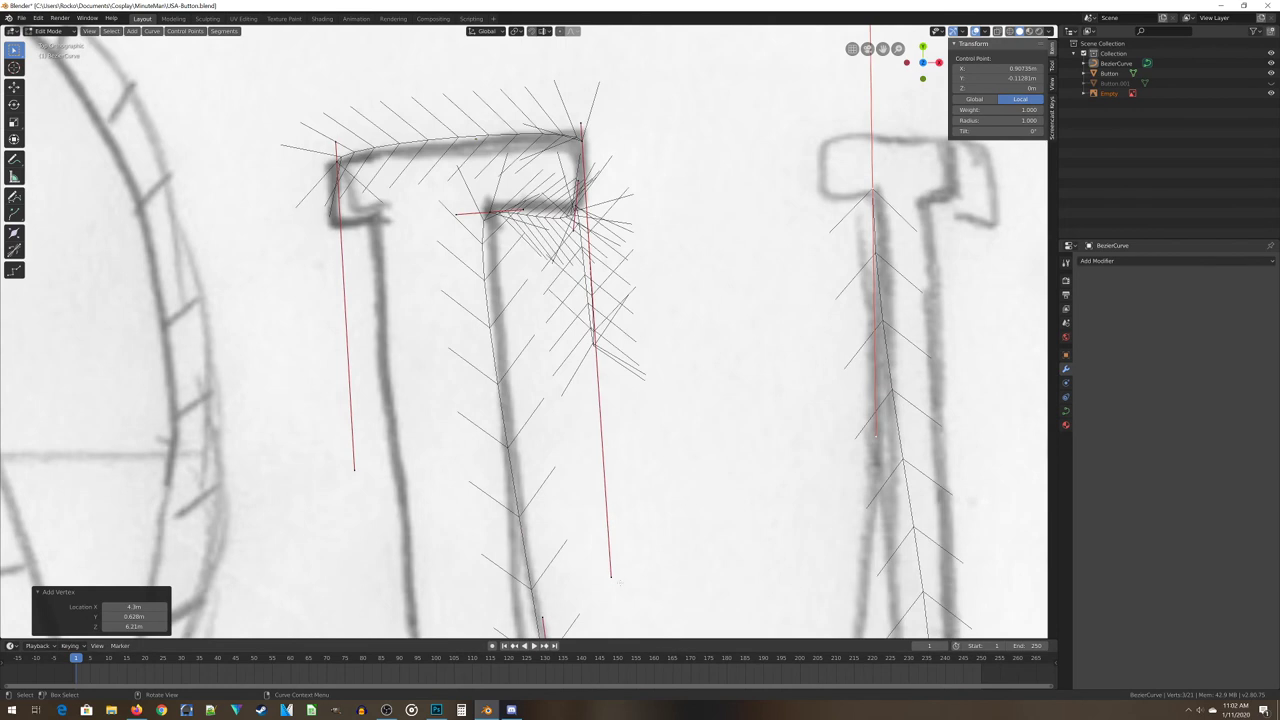
left_click(606, 579)
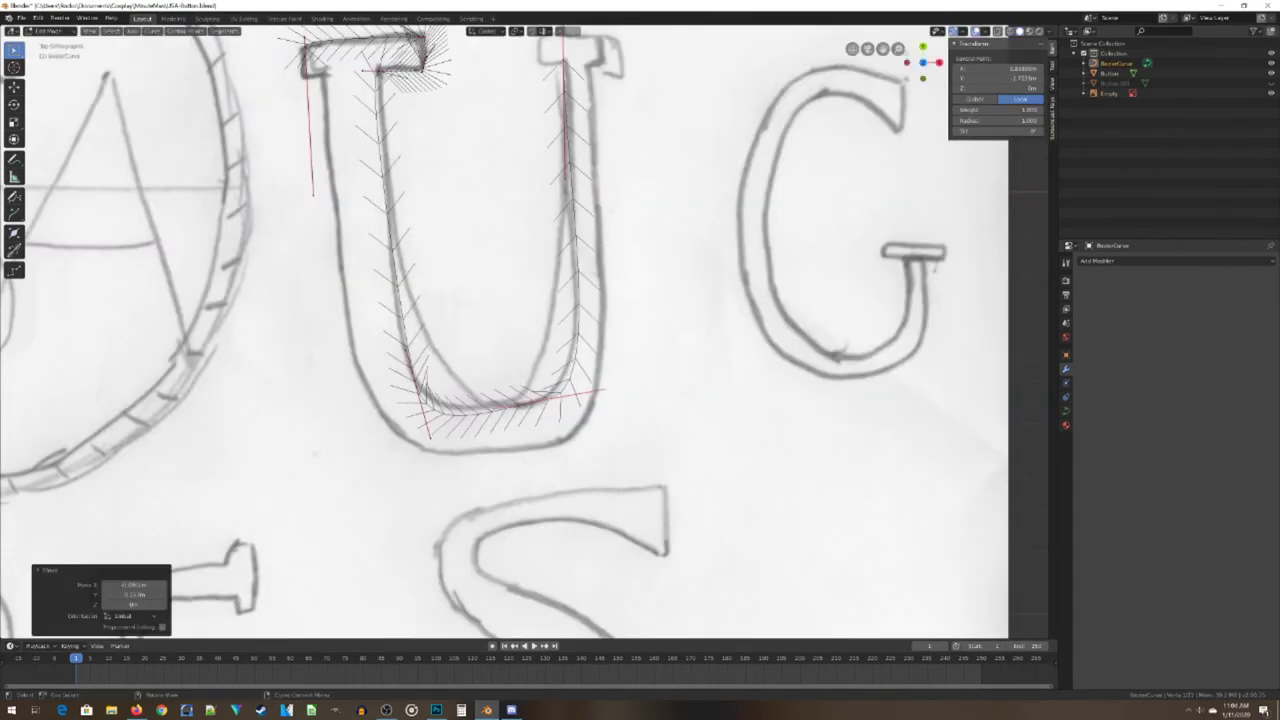
Adjust the handles at the right end of the inner bottom bend and at the right stem's top to follow the sketch
left_click(603, 389)
key("g")
left_click(586, 390)
middle_click_drag(585, 382, 568, 519, "shift")
left_click(545, 203)
left_click(547, 321)
key("g")
left_click(566, 205)
Reposition the handles around the U's inner bottom bend so the curve follows the sketched line
left_click(524, 541)
key("g")
left_click(526, 539)
left_click(570, 525)
key("g")
left_click(557, 510)
key("g")
scroll(550, 210, "up", 3)
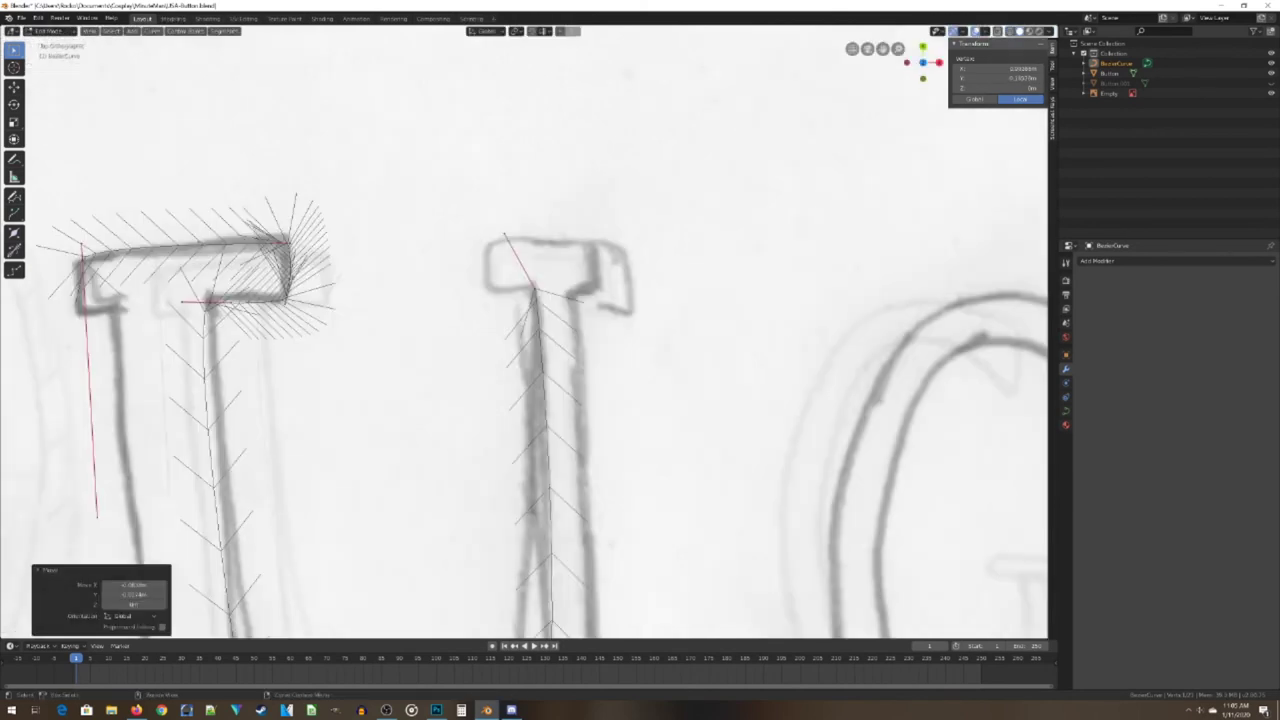
Fit the control points and handles of the right serif to its left corners and top edge
scroll(550, 210, "up", 5)
left_click(423, 323)
key("g")
left_click(449, 323)
left_click(438, 183)
key("g")
left_click(453, 217)
left_click(757, 222)
key("g")
left_click(651, 221)
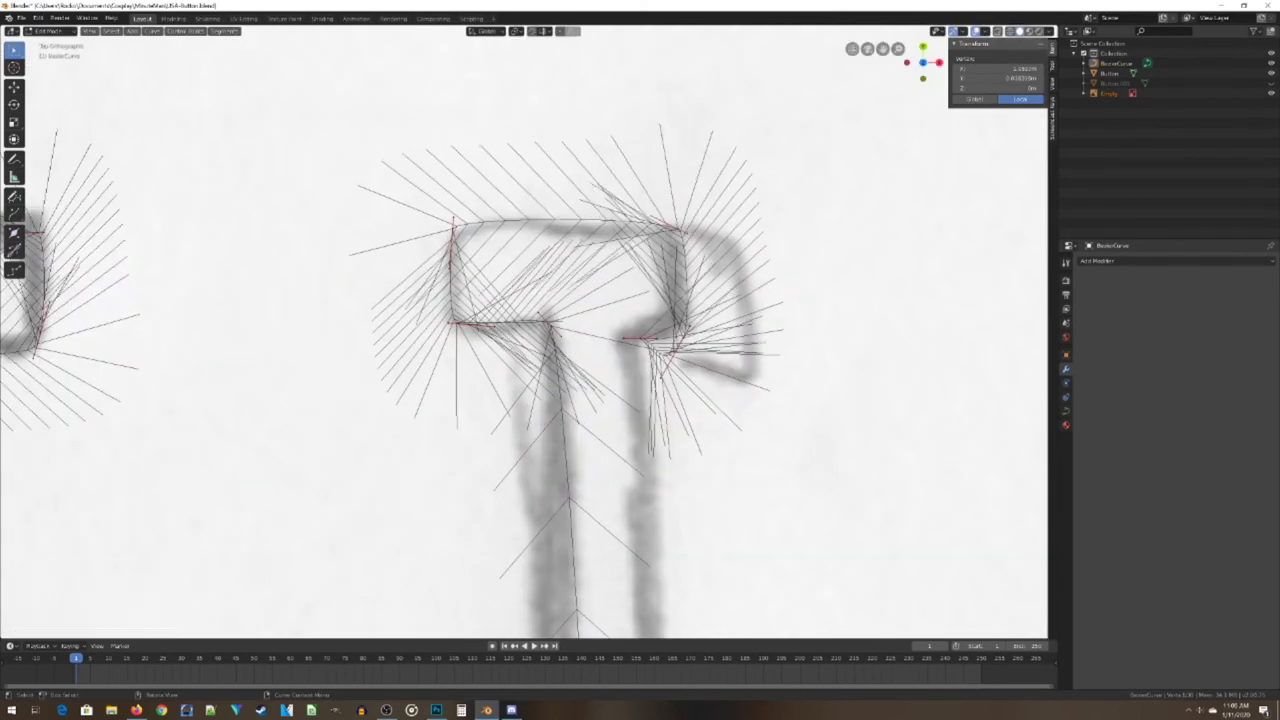
Refine the handles on the right serif's left side and lower right corner to match its outline
left_click(450, 268)
key("g")
left_click(435, 264)
left_click(675, 353)
key("g")
left_click(684, 351)
scroll(662, 294, "up", 5)
left_click(645, 405)
scroll(645, 405, "down", 4)
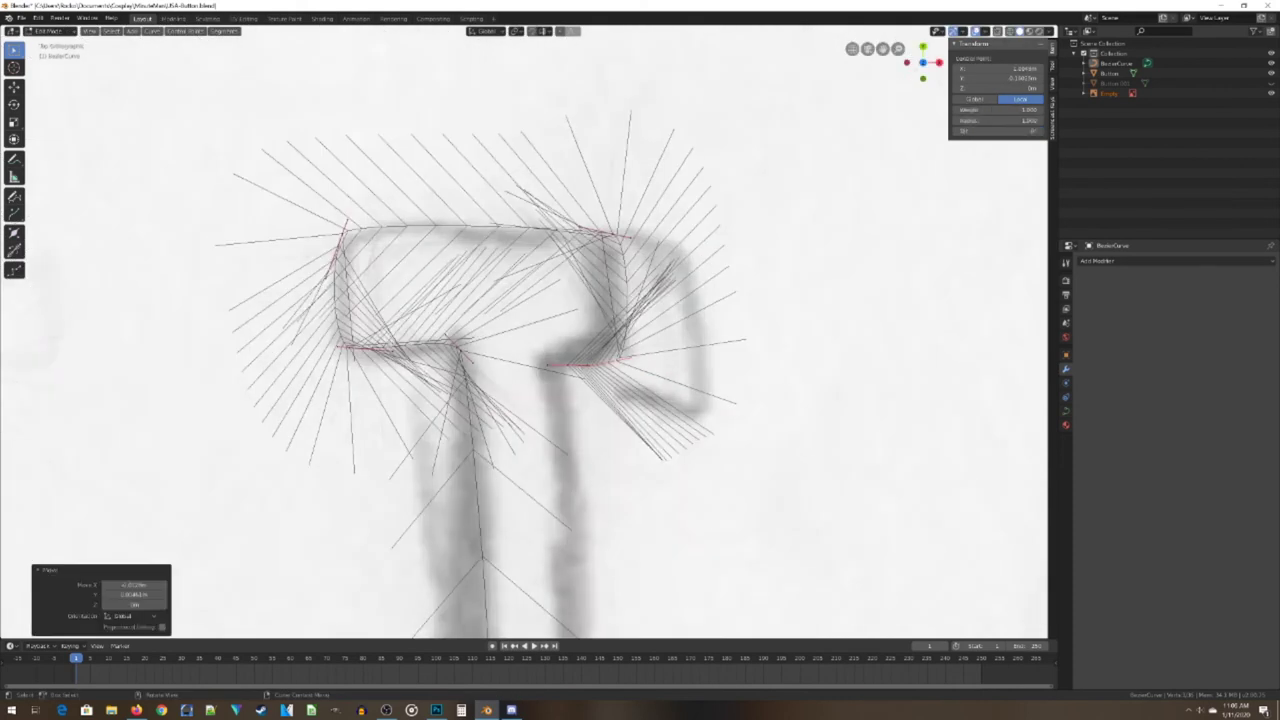
Adjust the control point at the right end of the U's inner bottom bend
middle_click_drag(240, 330, 950, 315, "shift")
scroll(644, 398, "down", 3)
middle_click_drag(644, 398, 613, 256, "shift")
middle_click_drag(860, 200, 425, 320, "shift")
scroll(518, 308, "up", 4)
scroll(518, 308, "down", 4)
middle_click_drag(518, 500, 480, 200, "shift")
left_click(475, 305)
key("g")
left_click(475, 305)
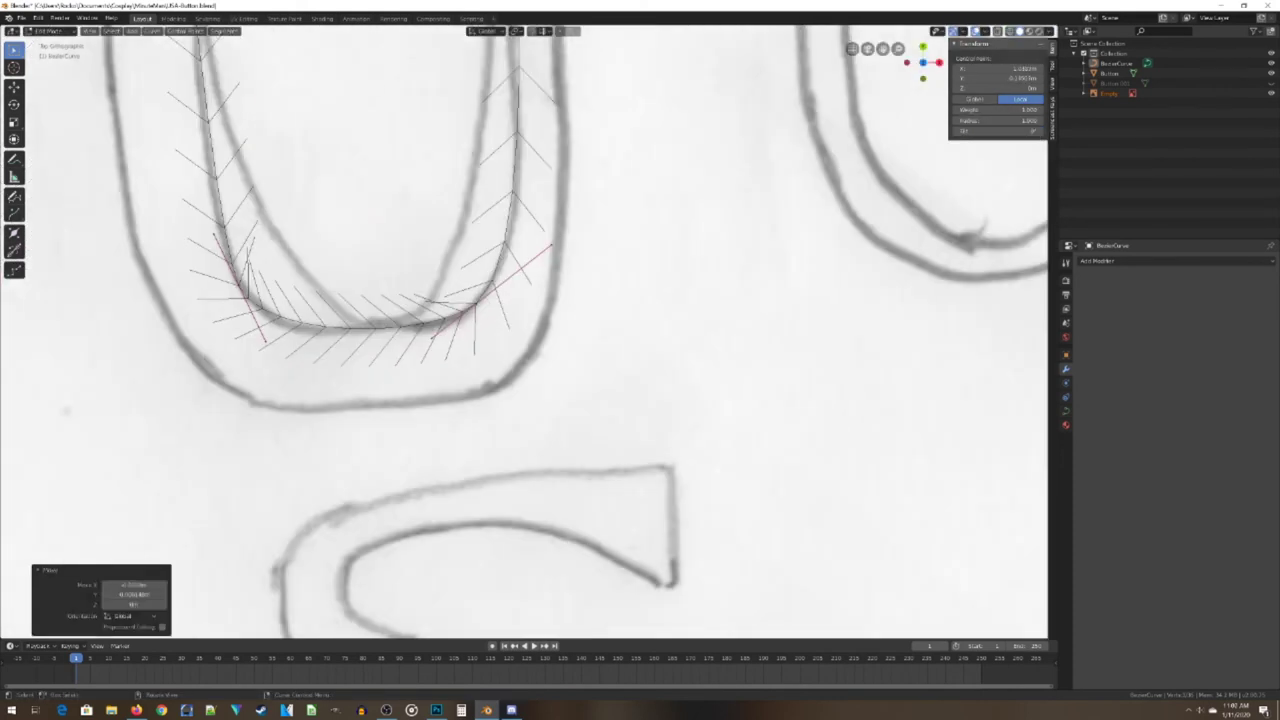
Shape the curve down the U's outer right side and around its lower right bend
key("g")
left_click(590, 350)
middle_click_drag(590, 350, 594, 494, "shift")
left_click(503, 530)
middle_click_drag(503, 530, 563, 484, "shift")
left_click(321, 571)
key("g")
scroll(580, 520, "up", 1)
Add a control point at the left end of the U's outer bottom edge and adjust its handle
right_click(282, 581, "ctrl")
left_click(185, 600)
key("g")
left_click(229, 573)
scroll(229, 573, "down", 2)
middle_click_drag(229, 573, 540, 573, "shift")
left_click(500, 549)
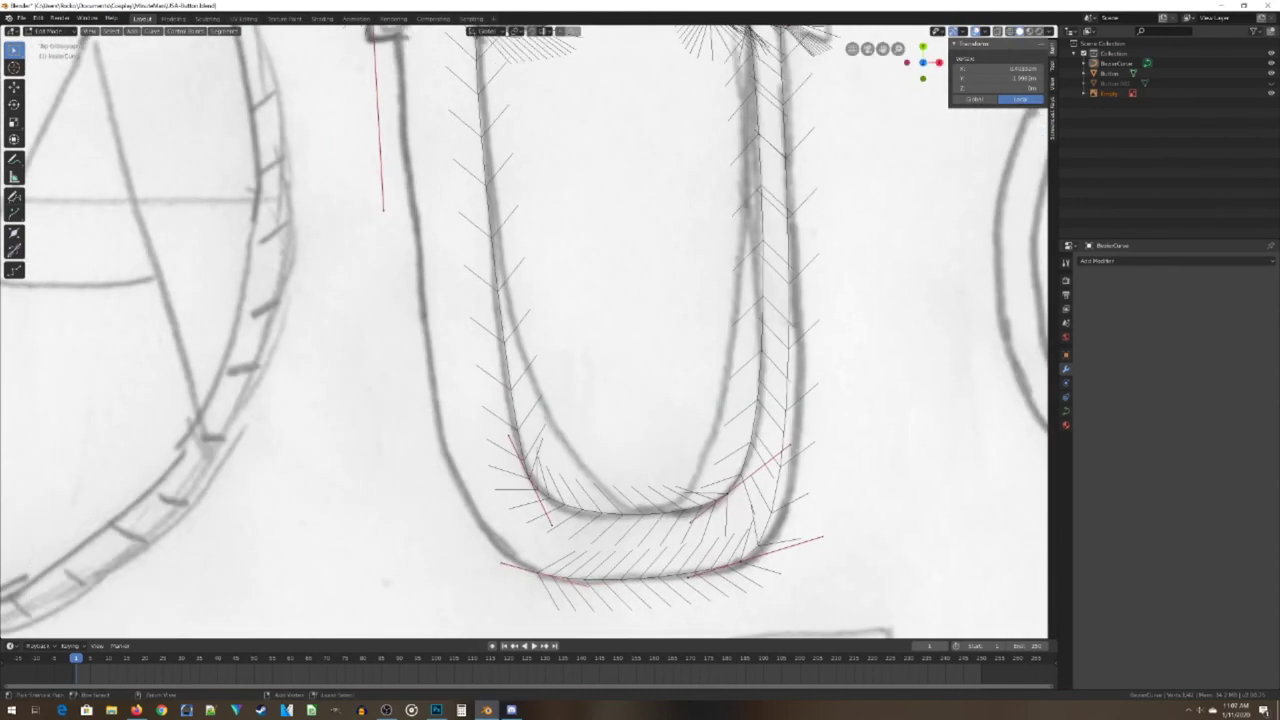
Align the outer bottom handle with the sketch and add a control point at the top of the left stem's outer edge
left_click(590, 583)
key("g")
middle_click_drag(560, 440, 608, 560, "shift")
left_click(463, 356)
scroll(524, 332, "down", 2)
scroll(506, 290, "up", 3)
right_click(506, 277, "ctrl")
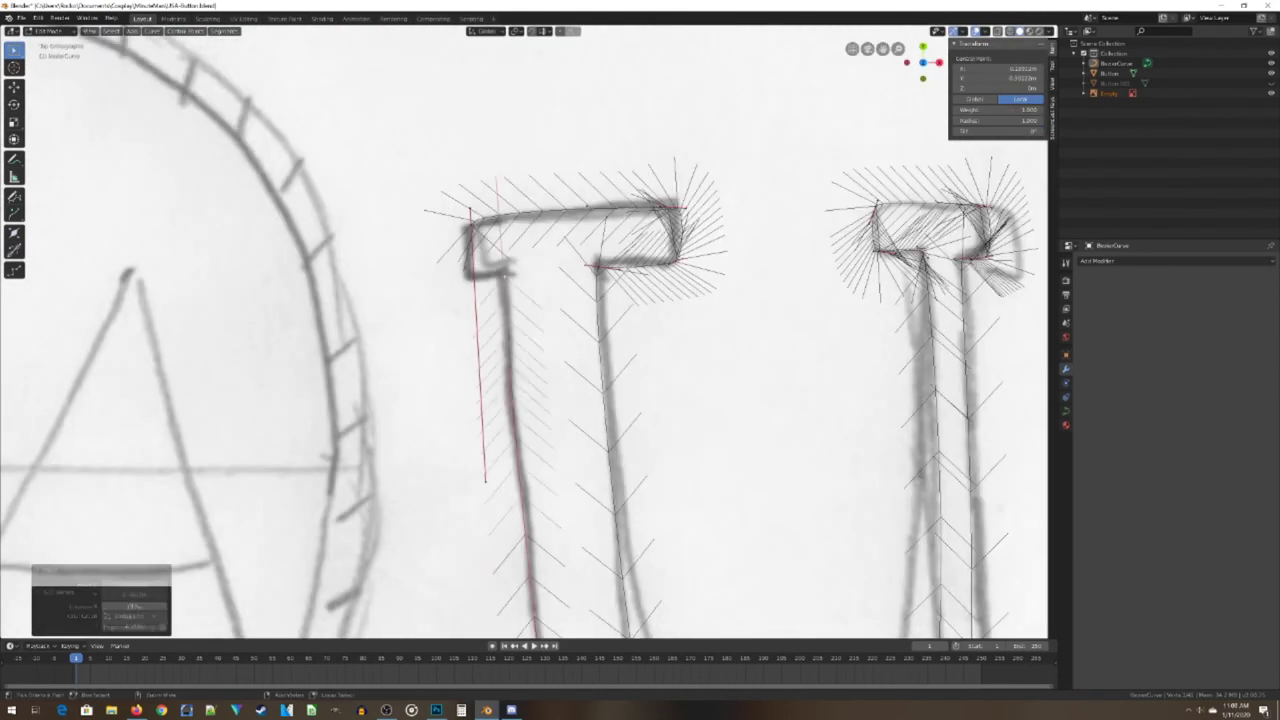
Add a control point at the left serif's lower left corner and align the stem-top handle with the left stem
scroll(506, 265, "up", 4)
right_click(401, 222, "ctrl")
scroll(401, 222, "up", 2)
middle_click_drag(401, 222, 473, 375, "shift")
left_click(690, 470)
key("g")
left_click(547, 558)
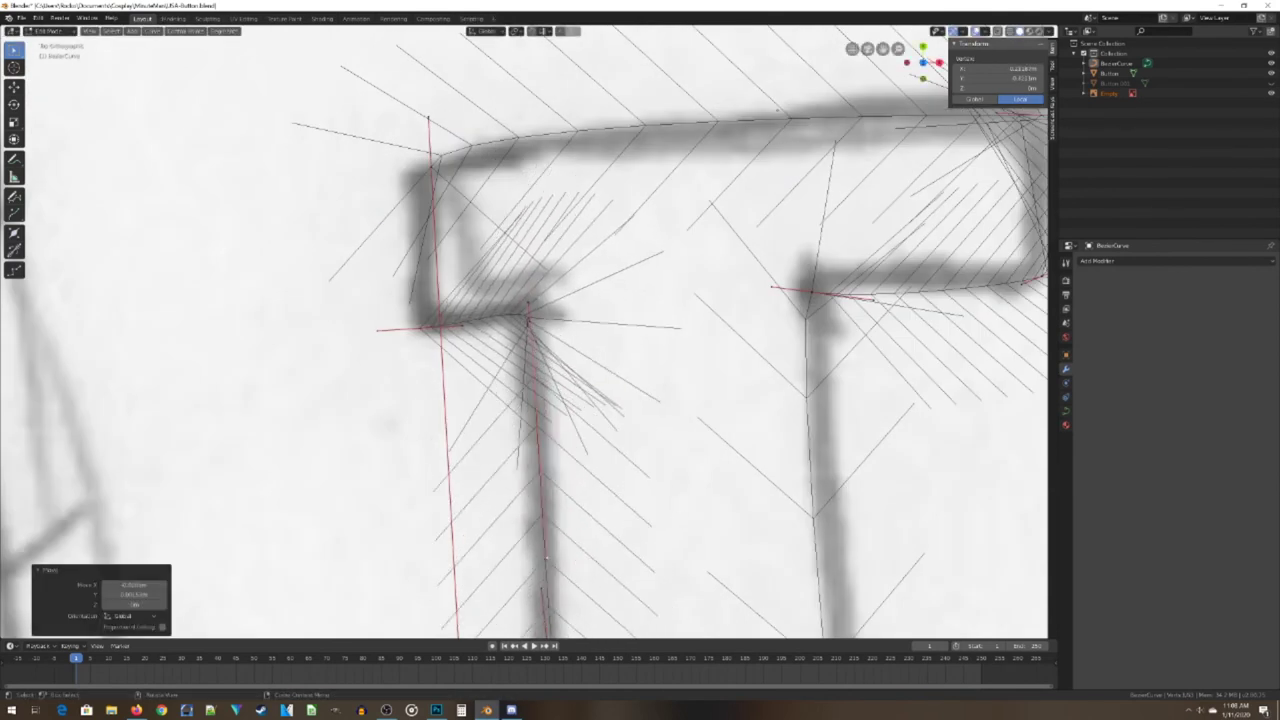
Adjust the control points and handles at the left serif's two left corners to fit the sketched outline
key("g")
left_click(430, 328)
left_click(431, 166)
key("g")
left_click(419, 169)
left_click(388, 330)
key("g")
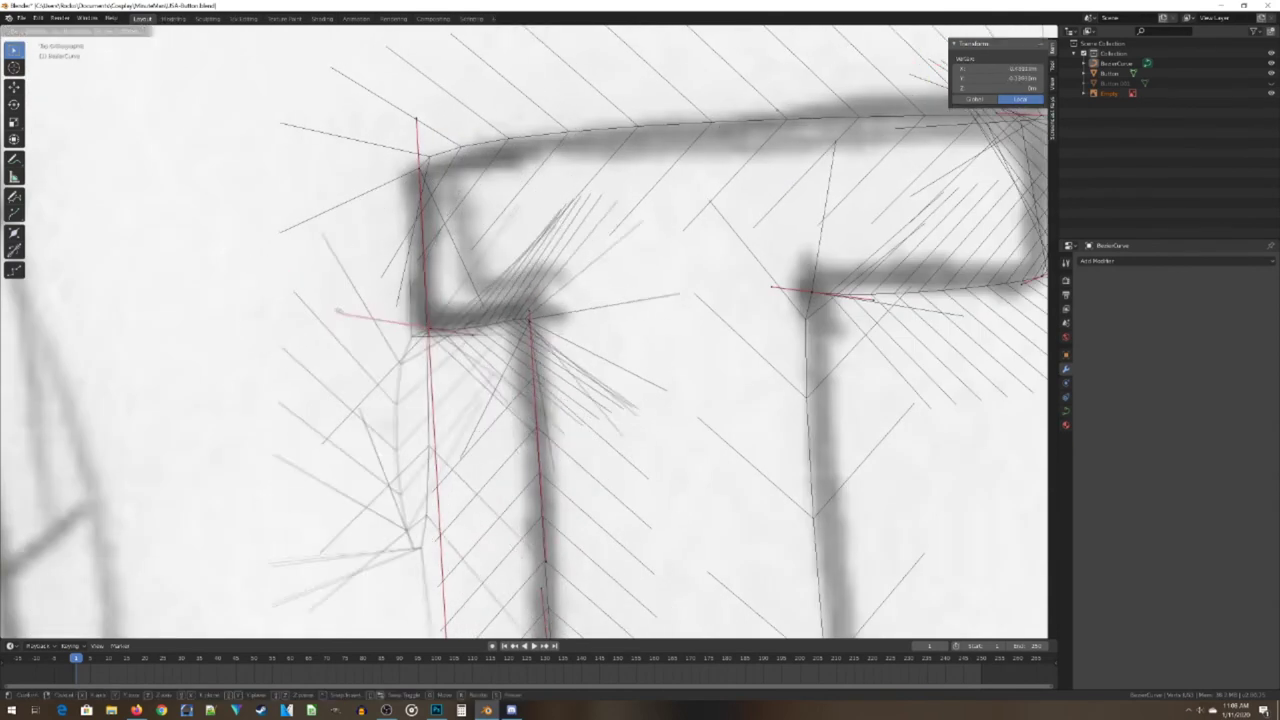
left_click(407, 328)
Fine-tune the remaining handle on the left serif and return to Object Mode
scroll(524, 332, "down", 6)
scroll(524, 332, "up", 7)
middle_click_drag(800, 280, 533, 362, "shift")
key("g")
left_click(860, 347)
scroll(400, 200, "down", 10)
key("Tab")
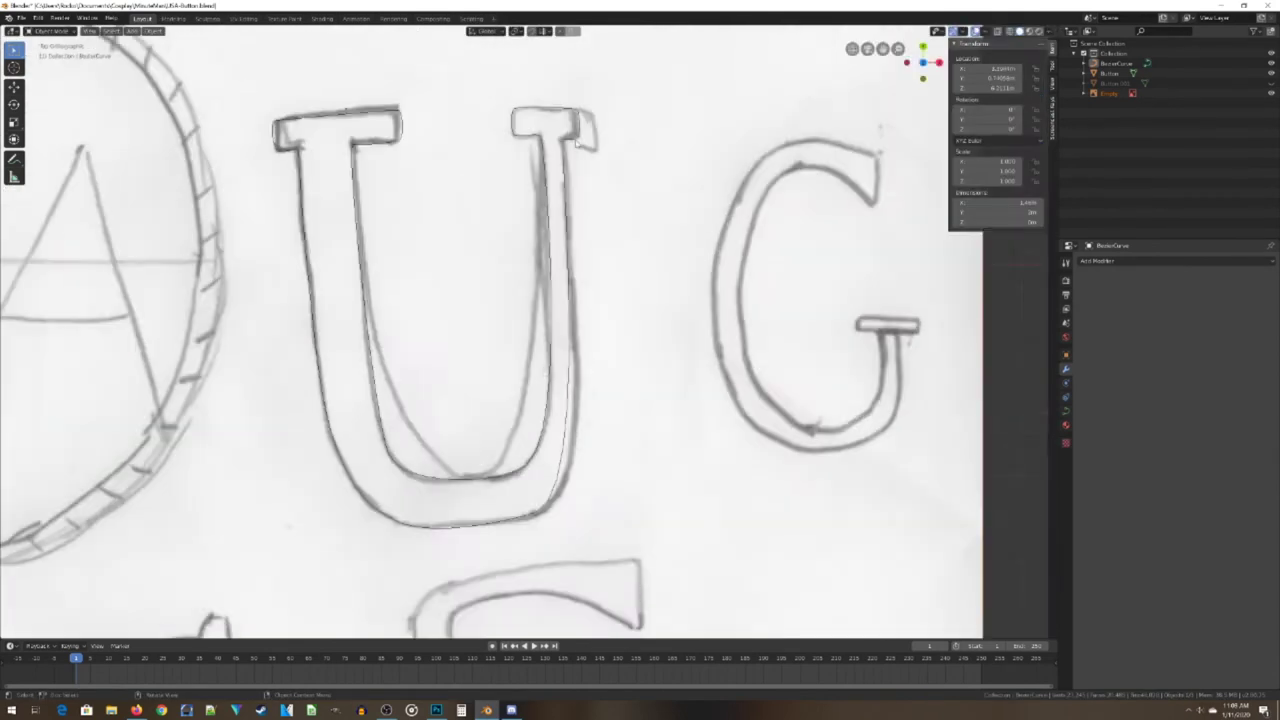
Move the finished U curve off the sketch, into the space between the reference image and the button
scroll(400, 200, "up", 4)
key("Tab")
key("Tab")
left_click(850, 322)
key("Tab")
key("g")
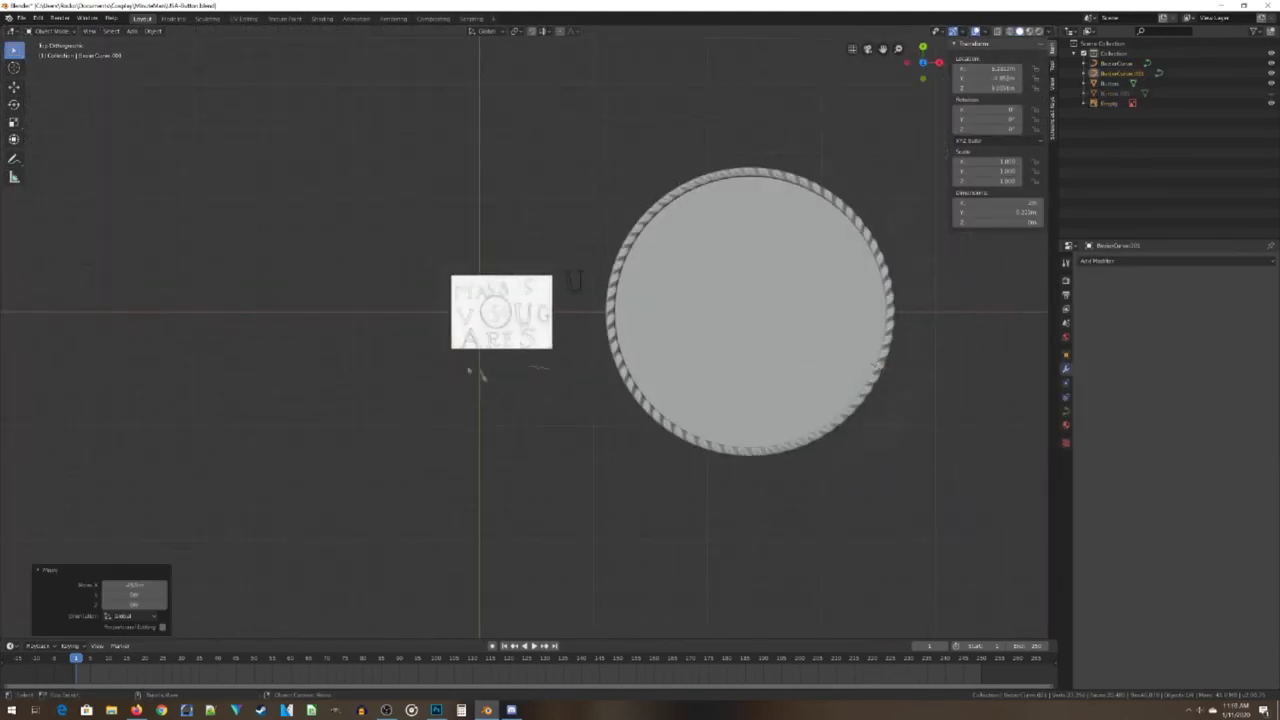
Fit the new Bezier curve to the sketched S's top edge, from its upper right corner to the left bend
scroll(481, 374, "up", 5)
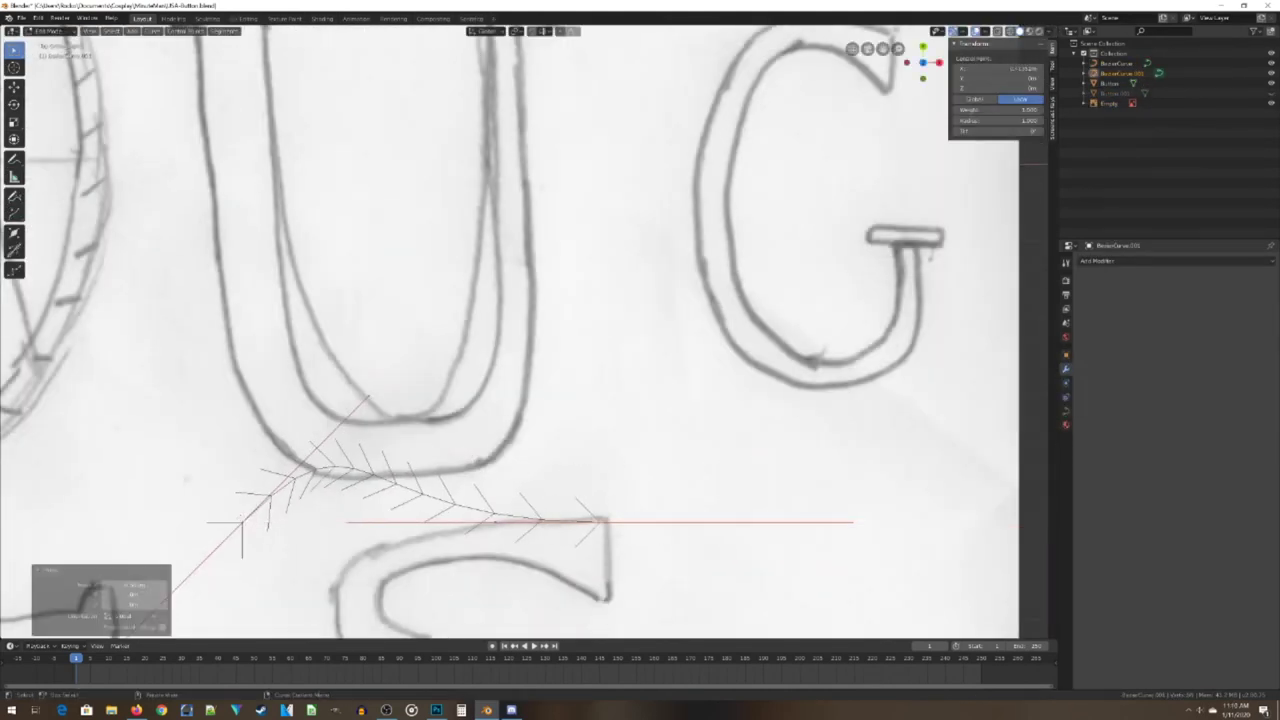
scroll(520, 360, "up", 2)
left_click(400, 471)
key("g")
left_click(430, 443)
left_click(556, 317)
key("g")
left_click(440, 359)
left_click(640, 383)
key("g")
middle_click_drag(655, 376, 699, 131, "shift")
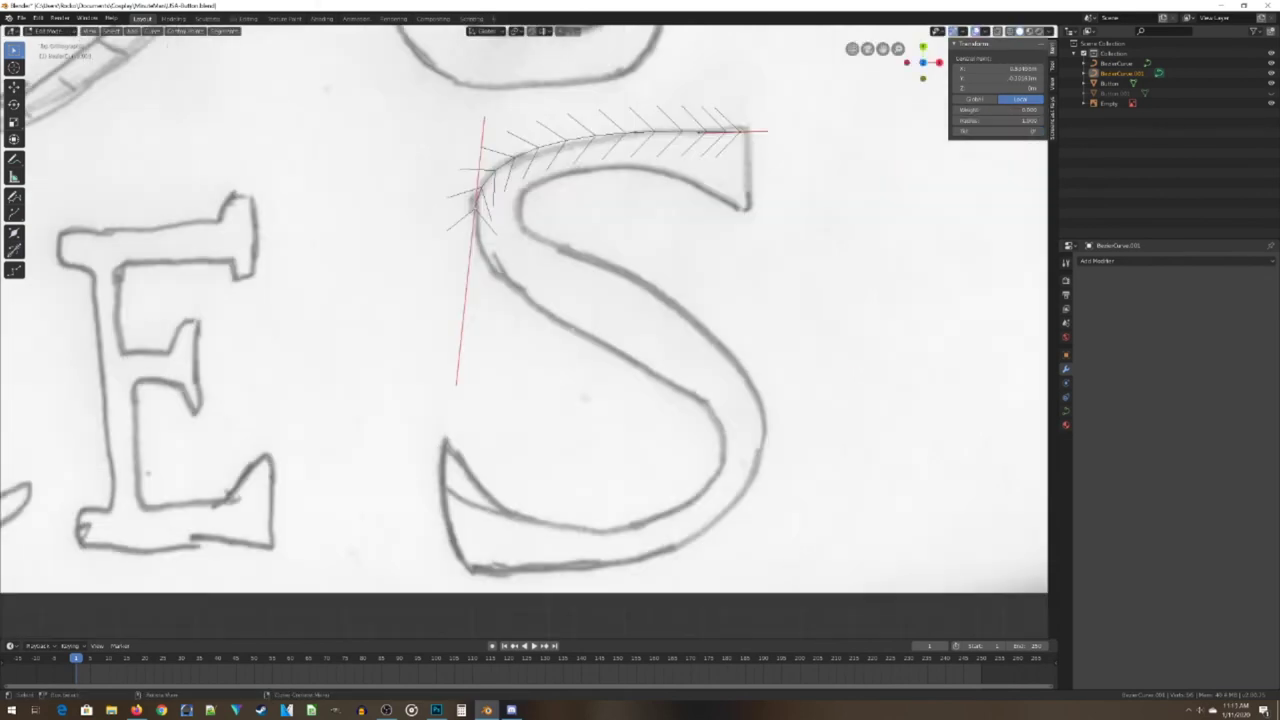
Extrude the curve from the S's left bend onto the diagonal stroke and align the new control point with it
left_click(474, 198)
key("e")
left_click(568, 293)
scroll(568, 293, "up", 2)
key("g")
left_click(600, 330)
middle_click_drag(600, 330, 555, 305, "shift")
Extrude the curve around the inner side of the S's lower right bend to the bottom of its inner edge
key("e")
left_click(758, 487)
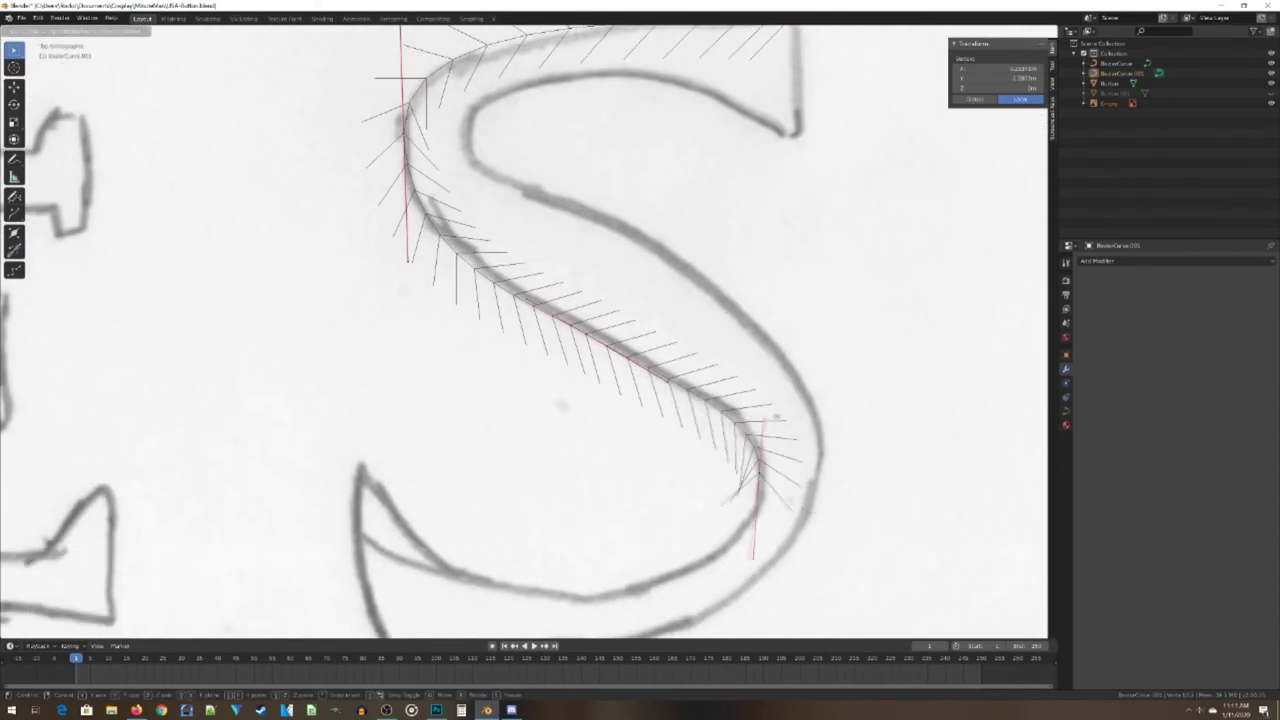
key("e")
left_click(627, 587)
middle_click_drag(627, 560, 570, 473, "shift")
Extrude the curve toward the S's lower left end and adjust the new control point on the inner edge
key("e")
left_click(395, 482)
key("g")
middle_click_drag(560, 360, 589, 435, "shift")
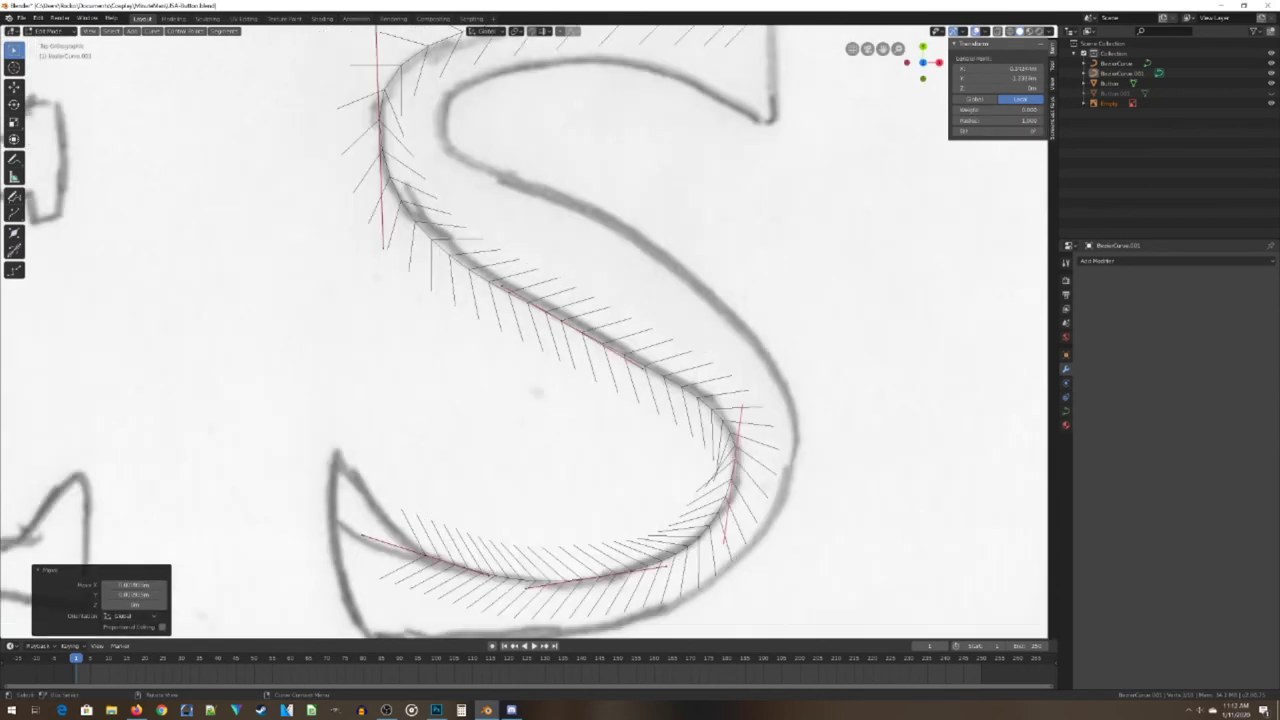
Extend the curve to the pointed tip at the S's lower left end and fit its last points and handles
left_click(490, 575)
key("f")
key("g")
left_click(463, 572)
left_click(368, 493)
key("g")
left_click(354, 454)
middle_click_drag(354, 454, 362, 237, "shift")
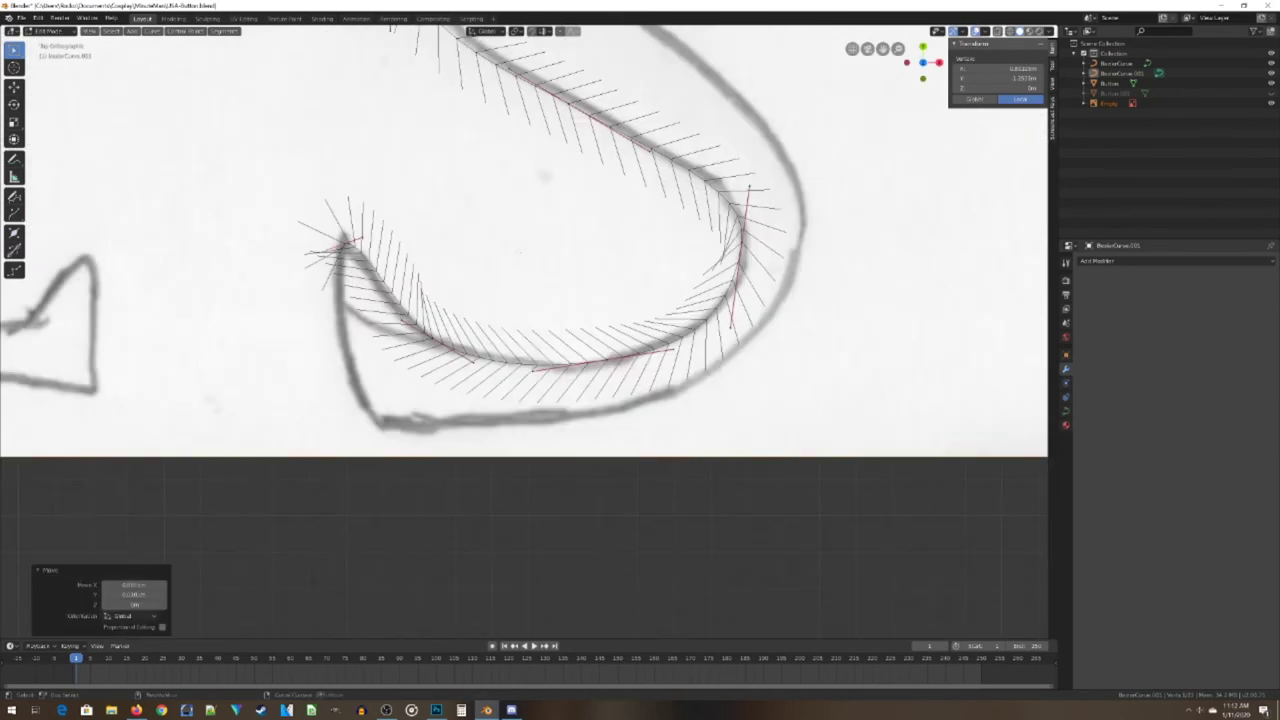
Extend the curve along the S's outer bottom edge toward the lower right bend and reposition the new control point
right_click(682, 390, "ctrl")
left_click(811, 366)
key("g")
left_click(808, 346)
Extend the curve up the outer side of the S's lower right bend and fit the new control point to the sketch
middle_click_drag(808, 346, 774, 435, "shift")
right_click(762, 325, "ctrl")
key("g")
middle_click_drag(780, 240, 835, 370, "shift")
key("g")
left_click(719, 246)
Extend the curve along the diagonal's upper edge and fit it around the inner side of the S's upper left bend
middle_click_drag(645, 206, 770, 345, "shift")
right_click(594, 255, "ctrl")
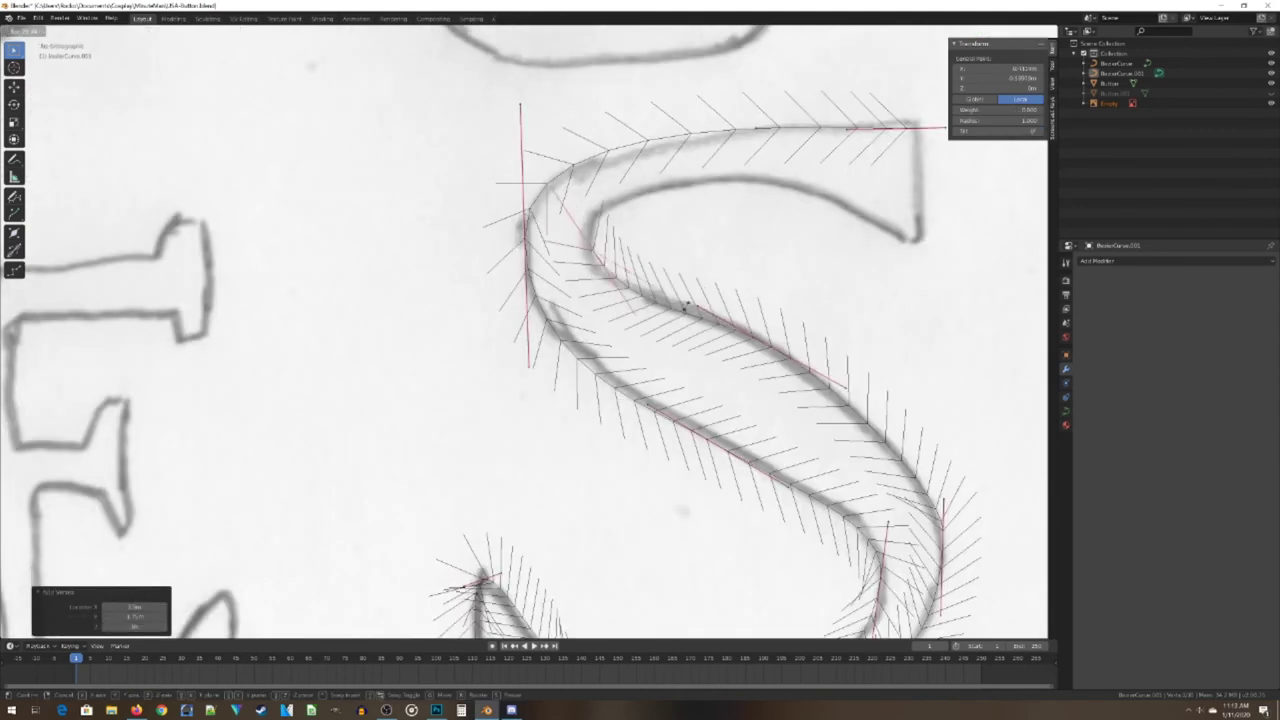
key("g")
left_click(601, 285)
middle_click_drag(601, 285, 571, 357, "shift")
left_click(657, 263)
key("g")
left_click(579, 251)
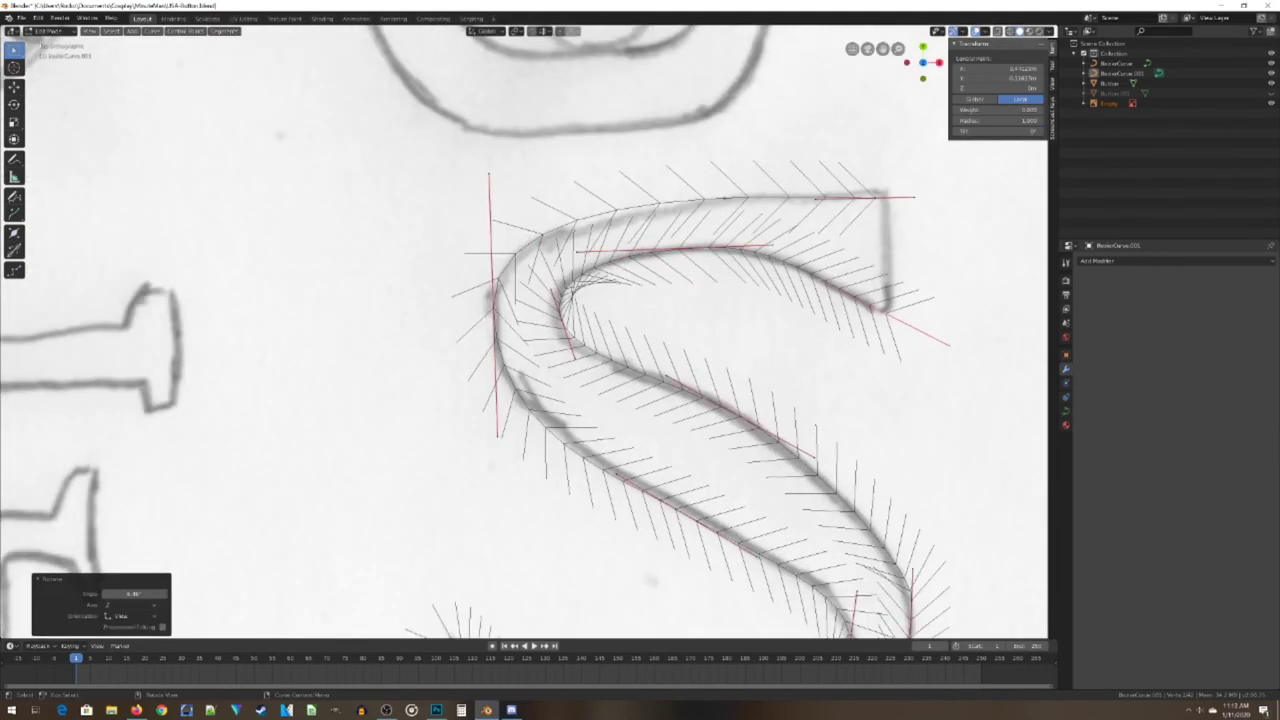
Fit the handles along the inner edge of the S's top stroke and at its right end, including a move along the X axis
left_click(772, 244)
key("g")
left_click(737, 245)
left_click(950, 346)
key("g")
left_click(926, 317)
left_click(886, 312)
middle_click_drag(886, 312, 532, 378, "shift")
key("g")
key("x")
left_click(850, 272)
Leave edit mode and move the finished S outline off the reference sketch into the empty area beside it
scroll(525, 332, "down", 7)
key("Tab")
key("g")
left_click(870, 392)
scroll(870, 392, "up", 3)
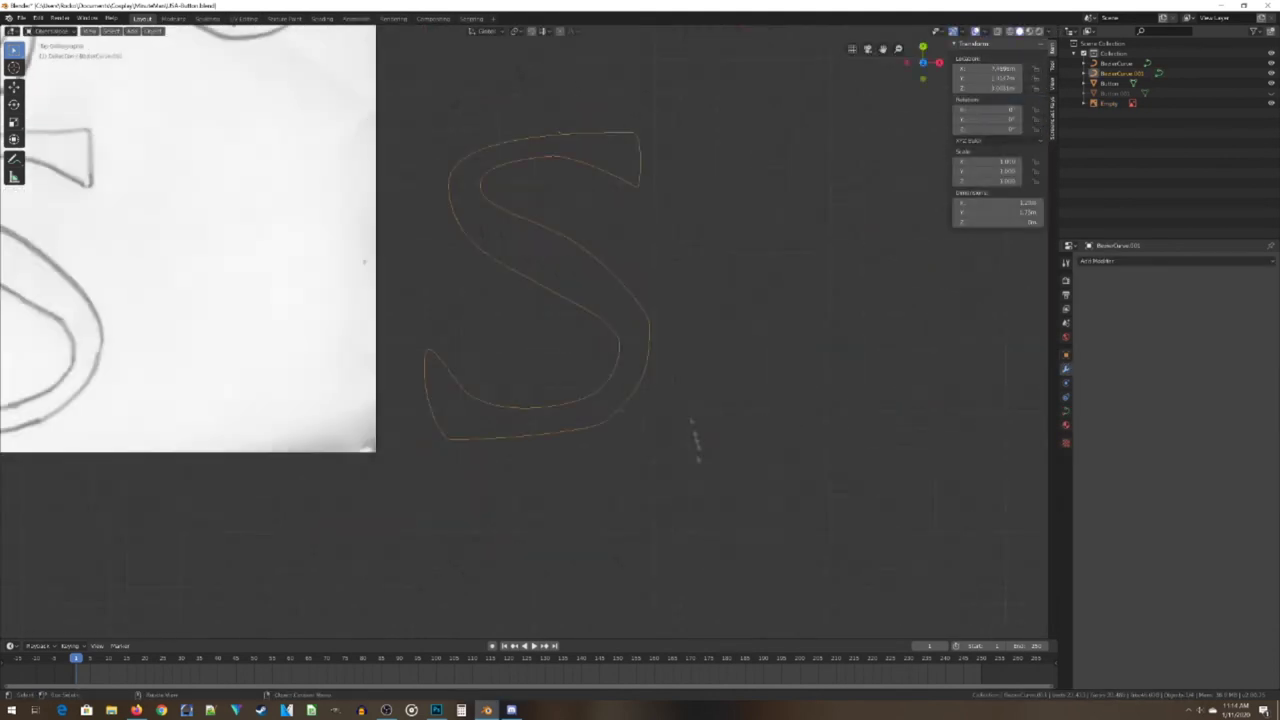
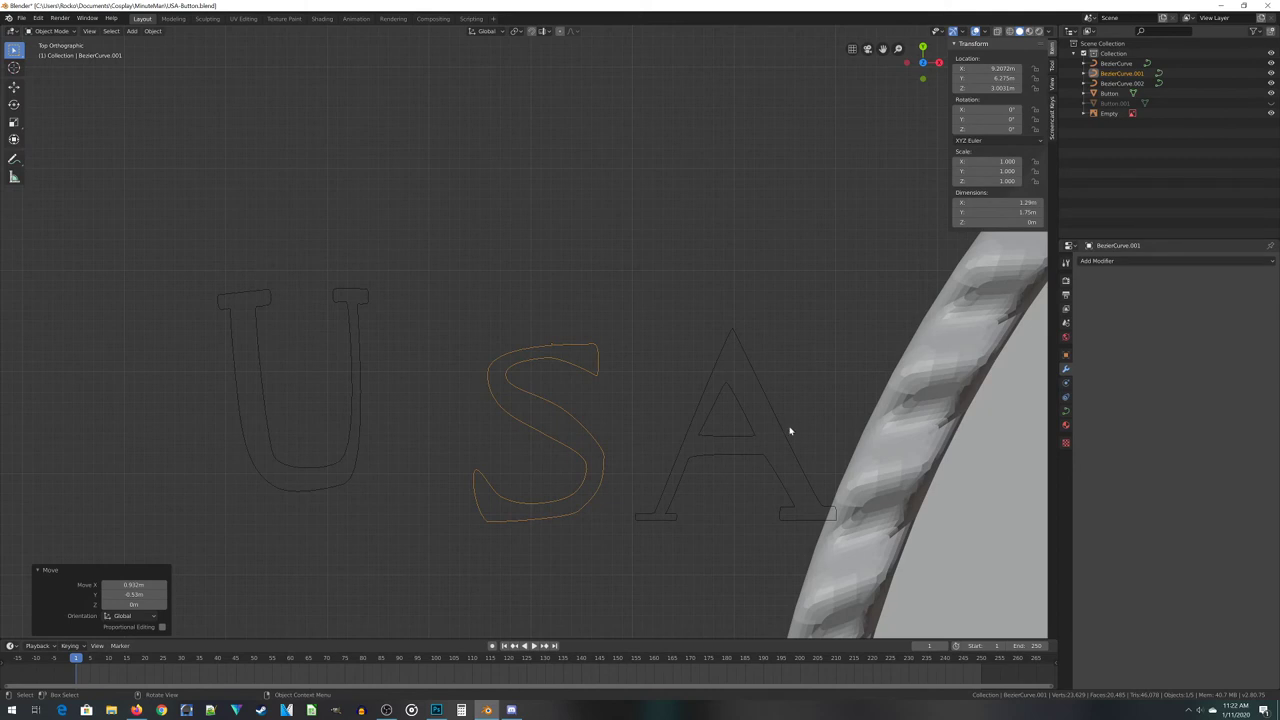
Subdivide all segments of the U curve three times with one cut each
middle_click_drag(721, 303, 798, 308, "shift")
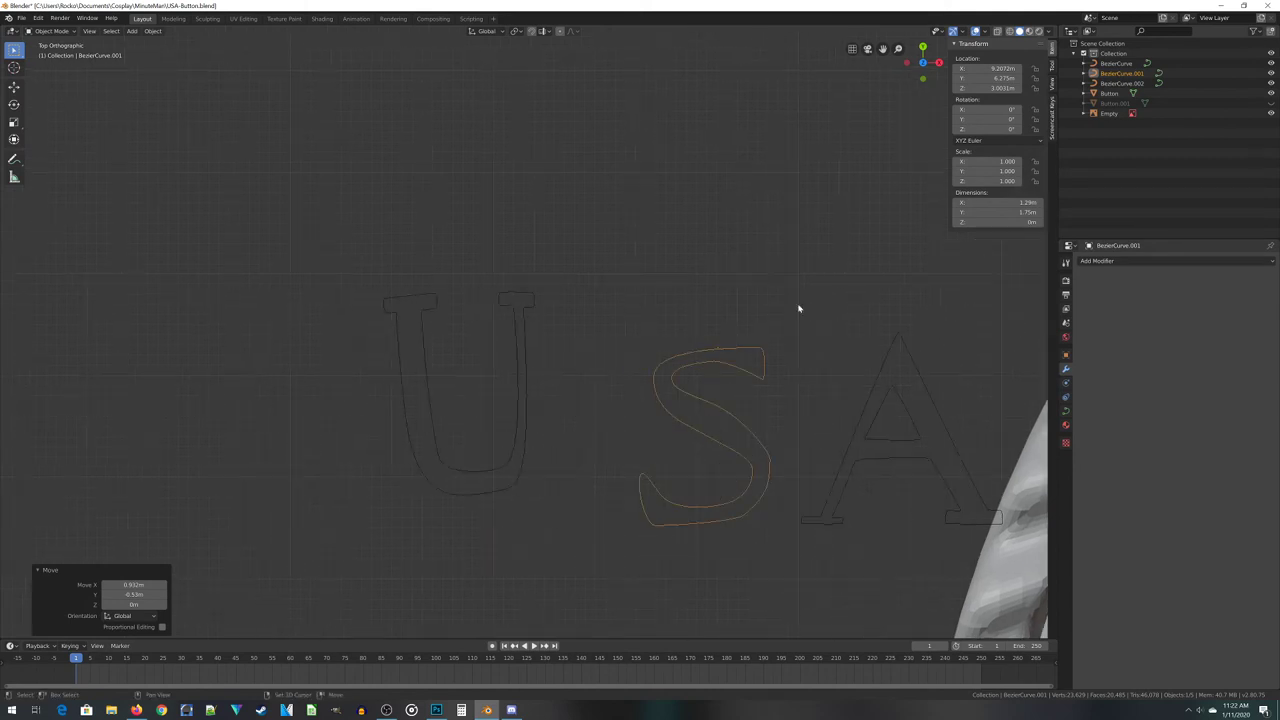
left_click(524, 424)
scroll(503, 437, "up", 2)
scroll(491, 446, "down", 2)
scroll(485, 458, "up", 4)
scroll(490, 460, "down", 4)
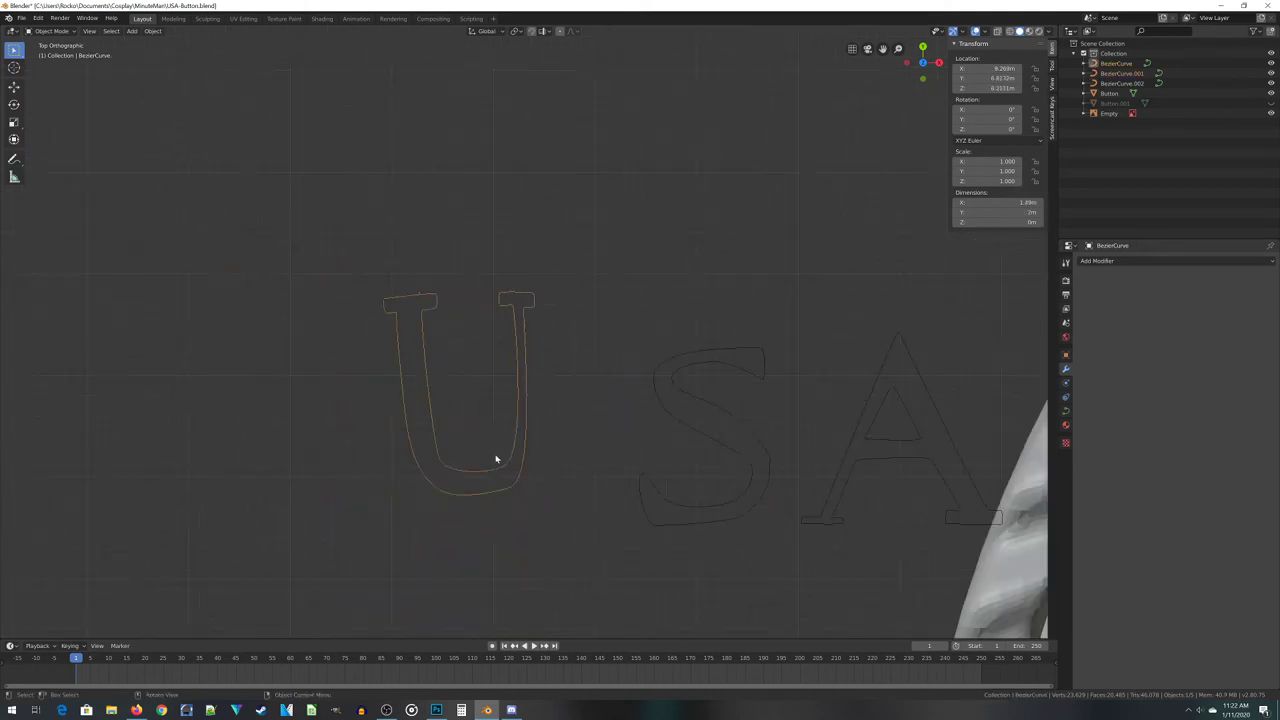
key("Tab")
scroll(530, 440, "up", 3)
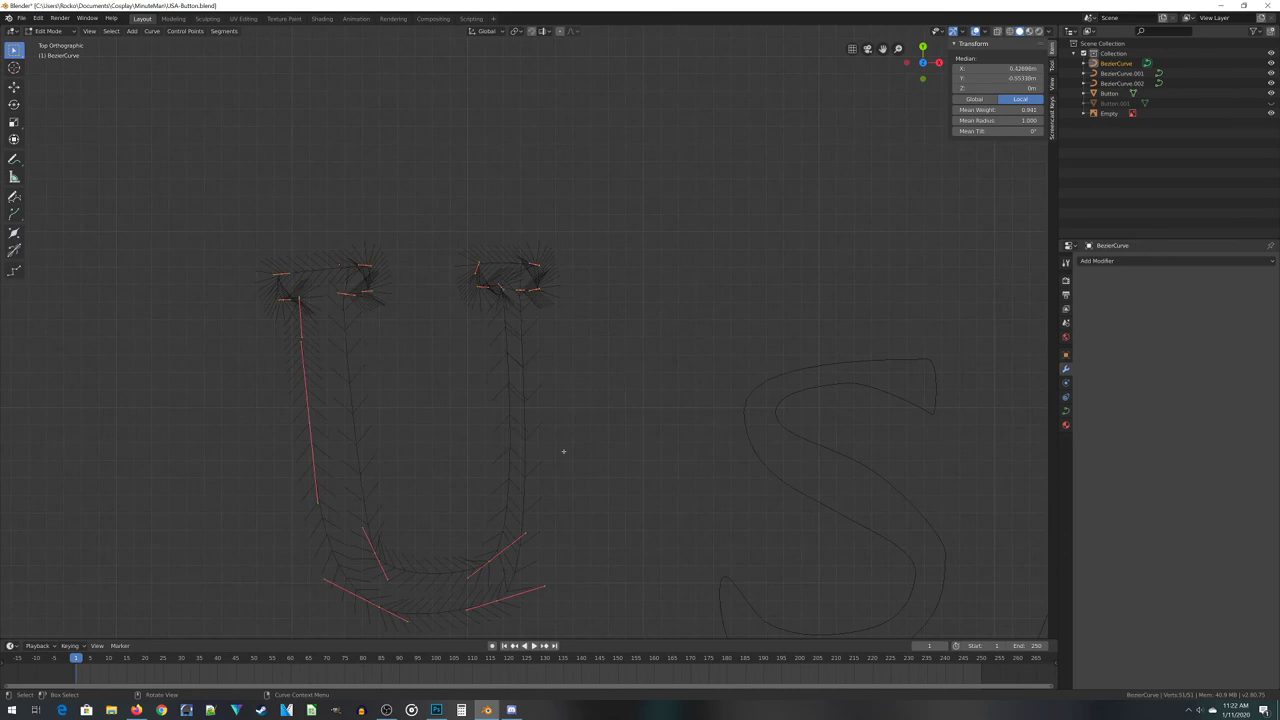
scroll(540, 465, "up", 4)
right_click(614, 388)
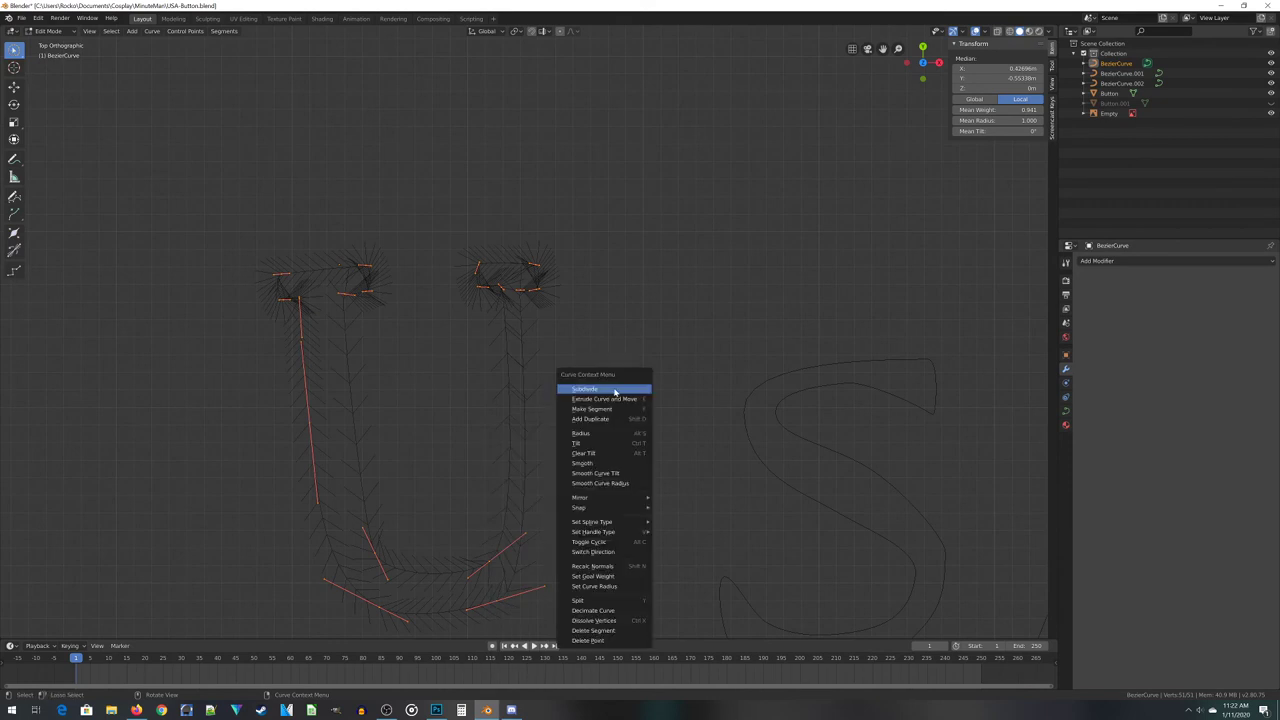
left_click(614, 390)
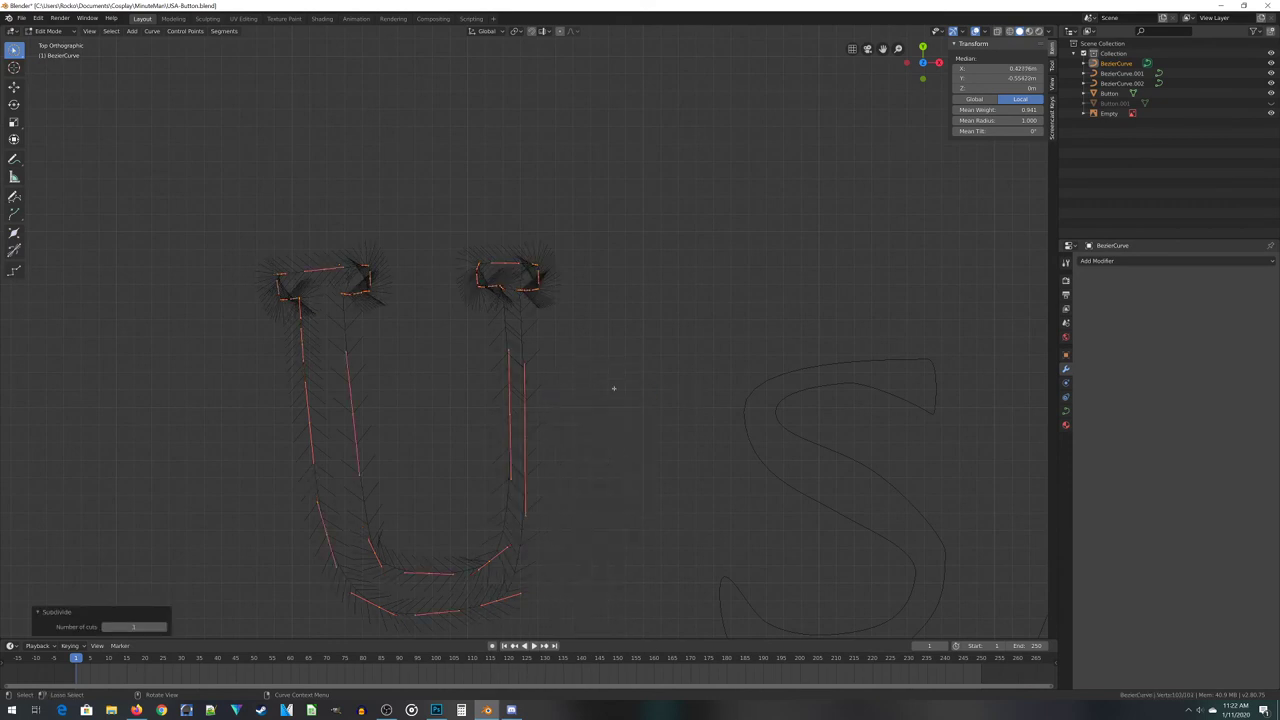
right_click(614, 388)
left_click(614, 390)
right_click(614, 388)
left_click(614, 389)
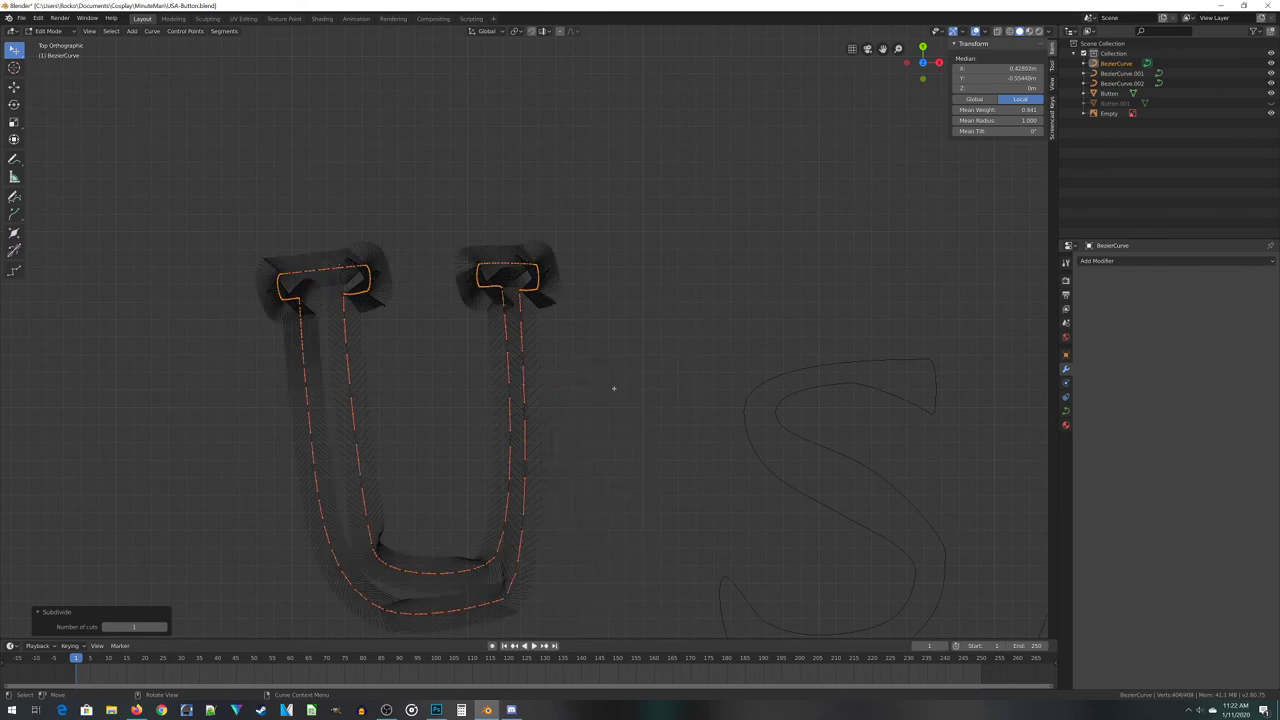
key("Tab")
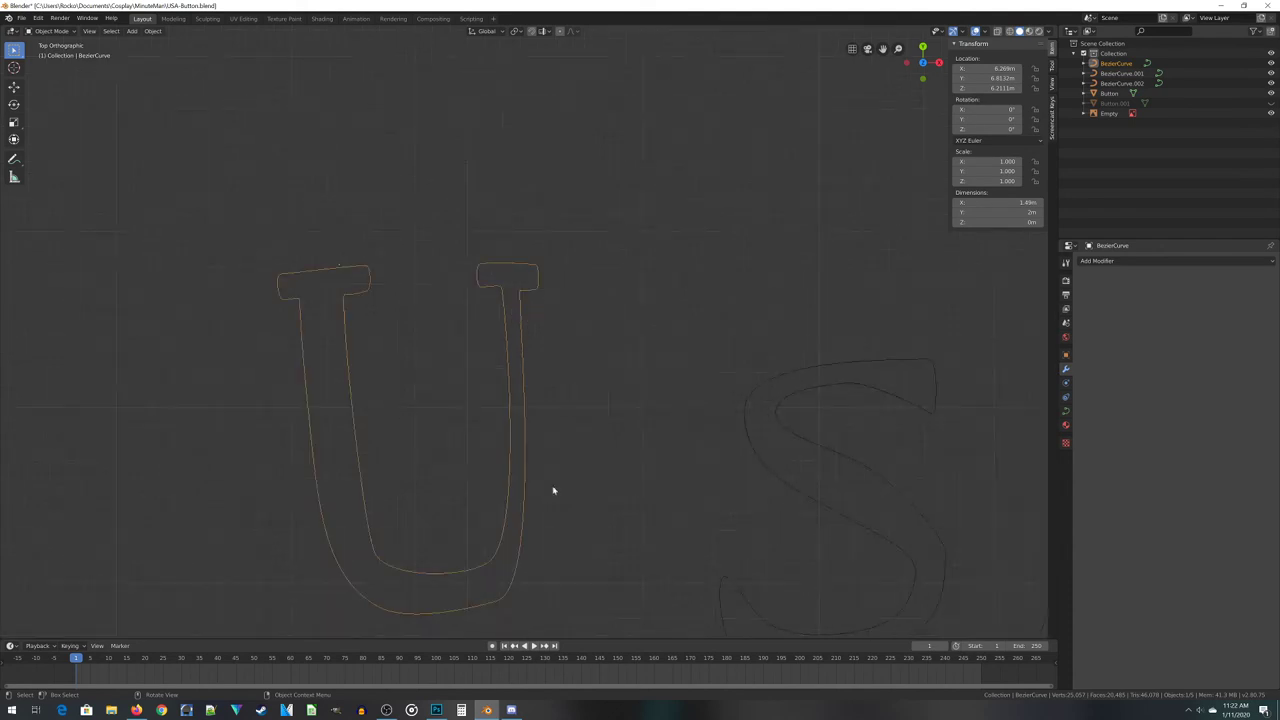
Convert the U curve to a mesh
scroll(480, 466, "down", 4)
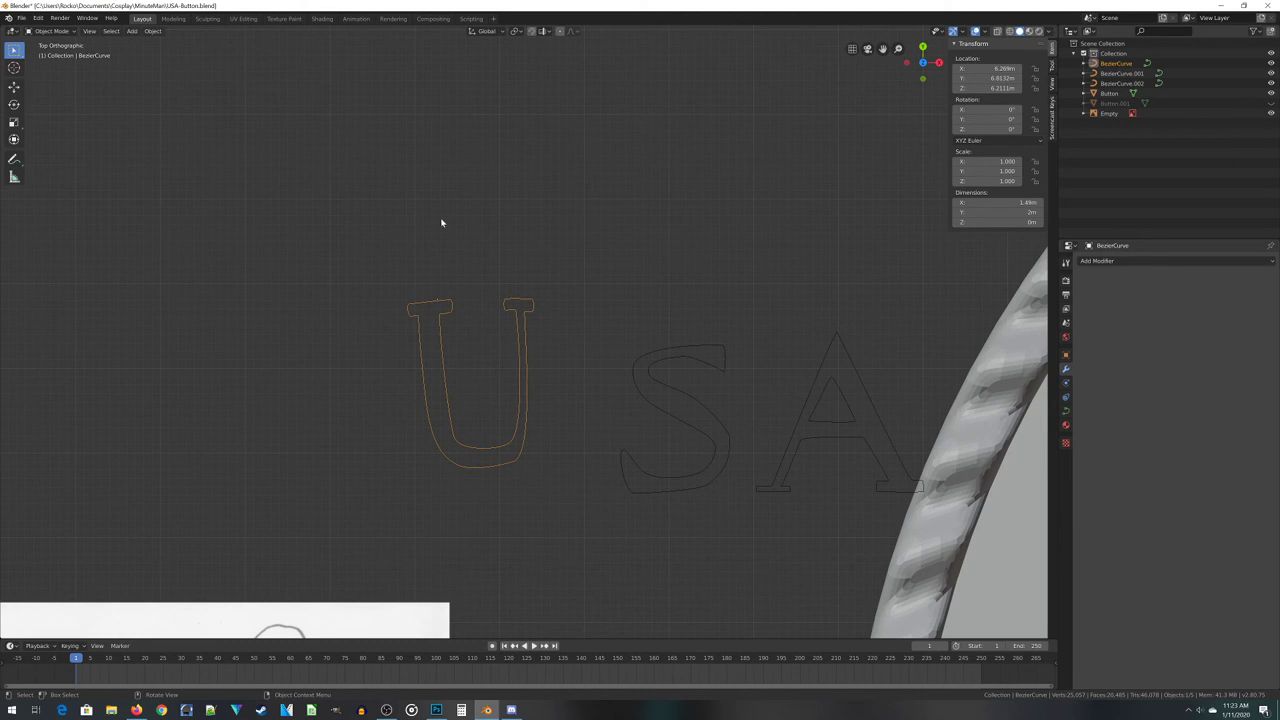
scroll(540, 345, "up", 3)
scroll(550, 345, "down", 4)
scroll(485, 363, "up", 3)
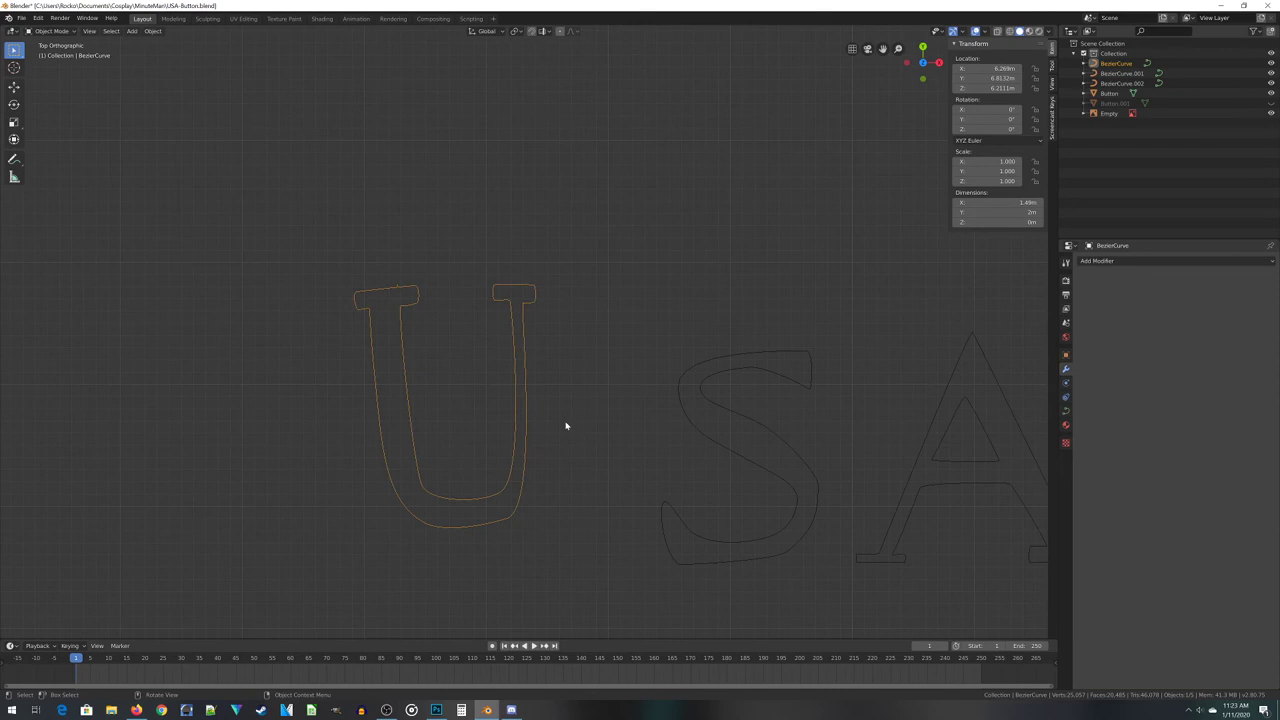
left_click(151, 70)
left_click(369, 313)
left_click(151, 31)
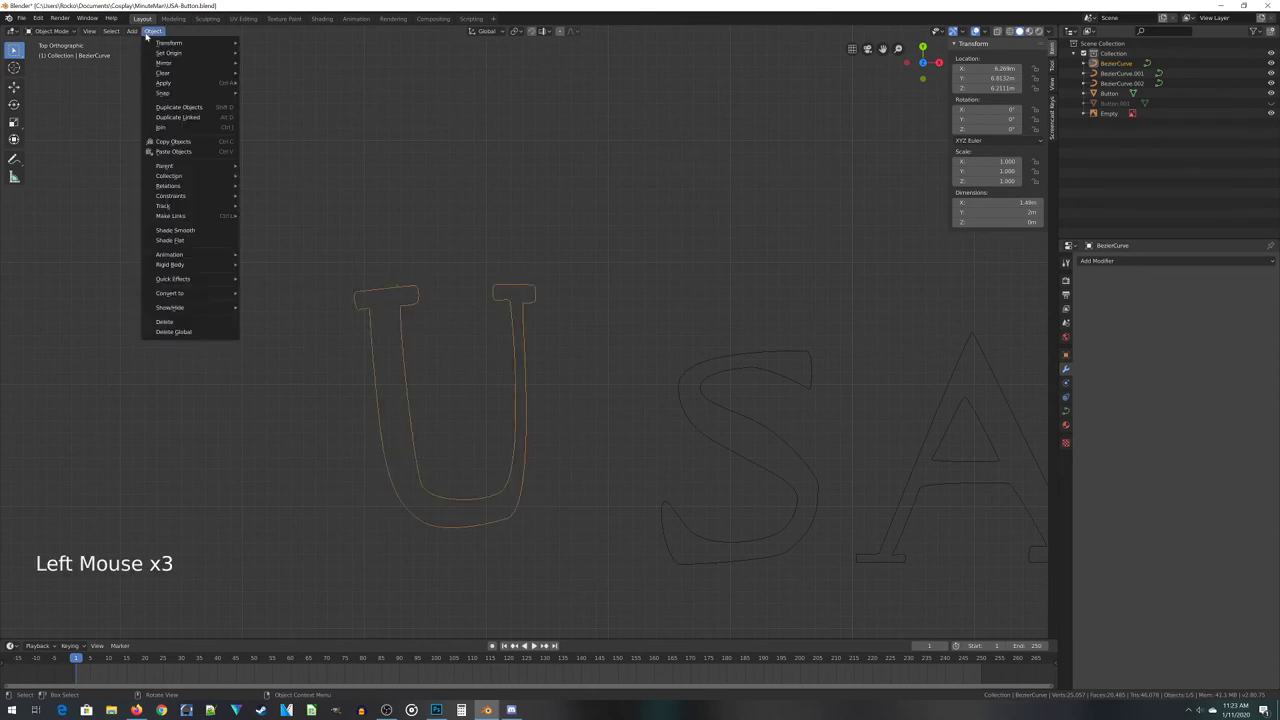
mouse_move(181, 294)
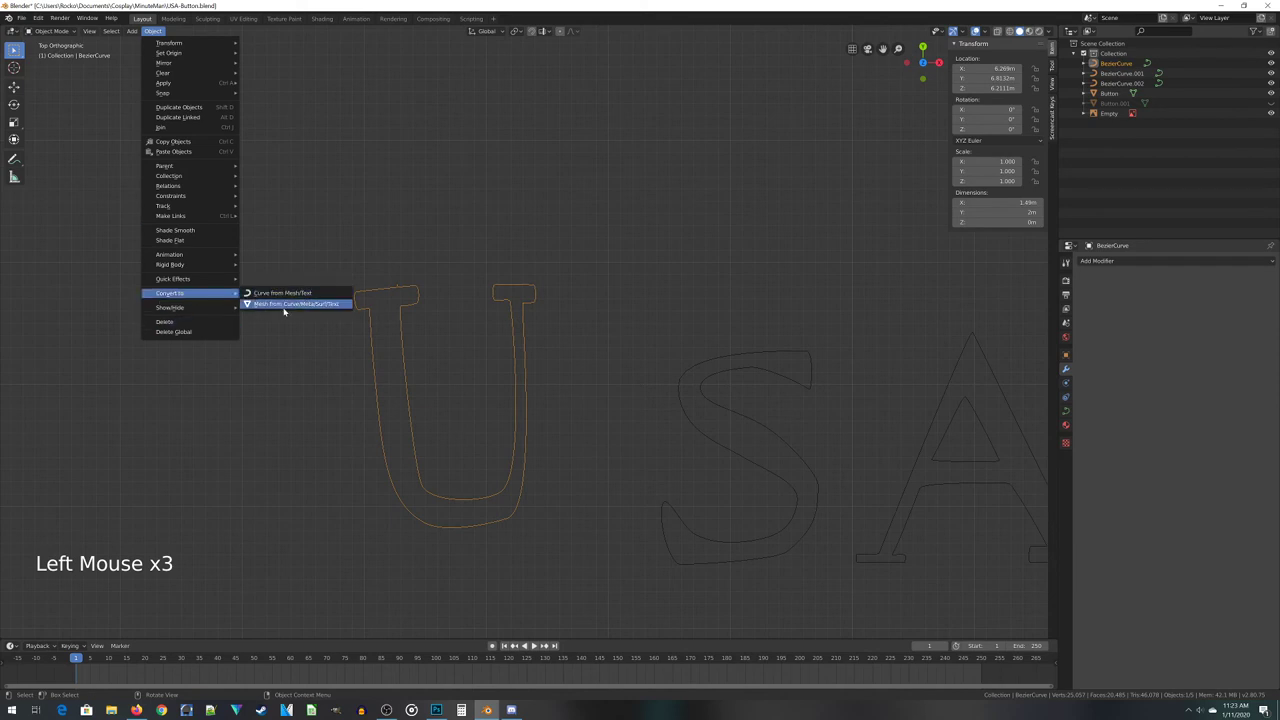
left_click(327, 305)
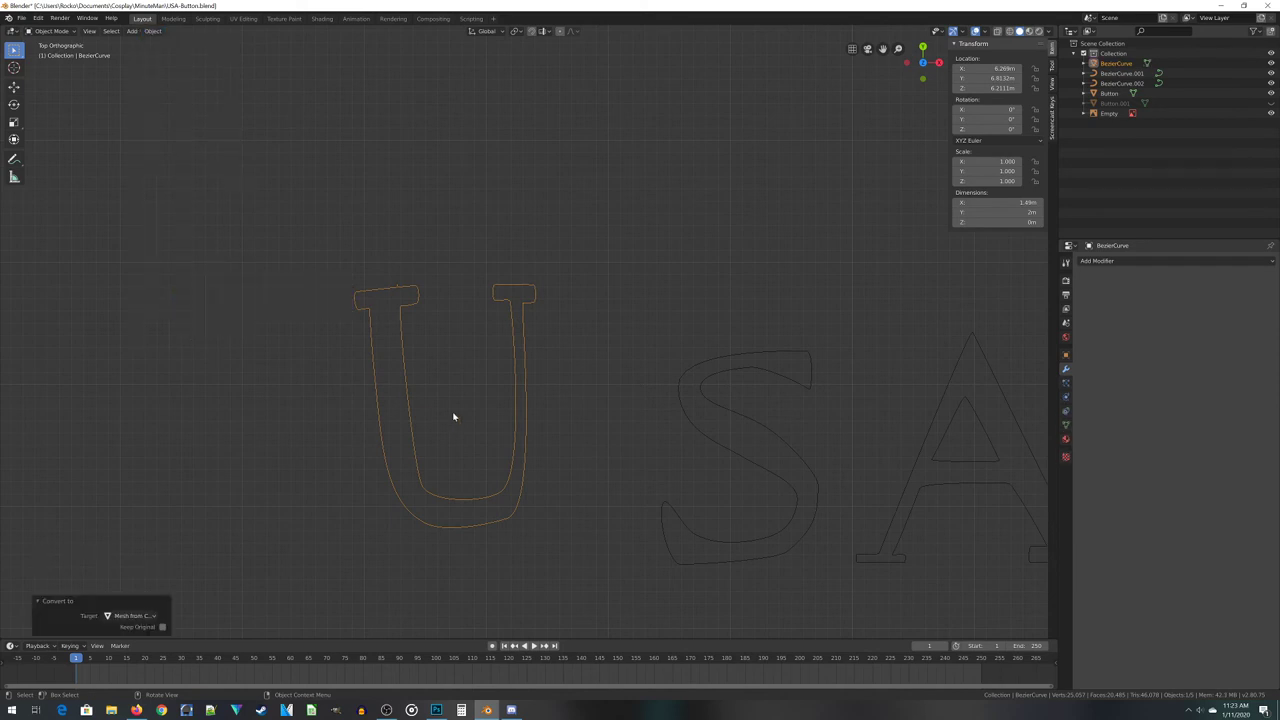
Examine the vertices along the converted U mesh in edit mode
scroll(434, 457, "up", 2)
key("Tab")
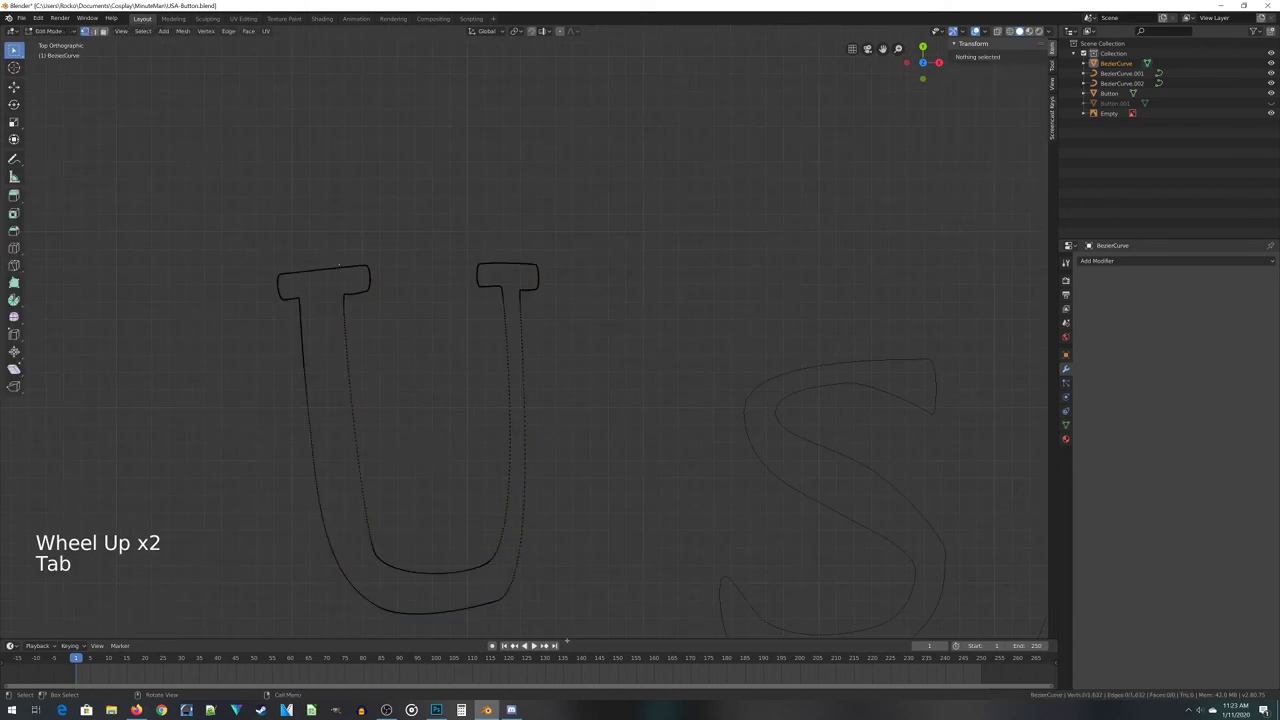
scroll(528, 436, "up", 12)
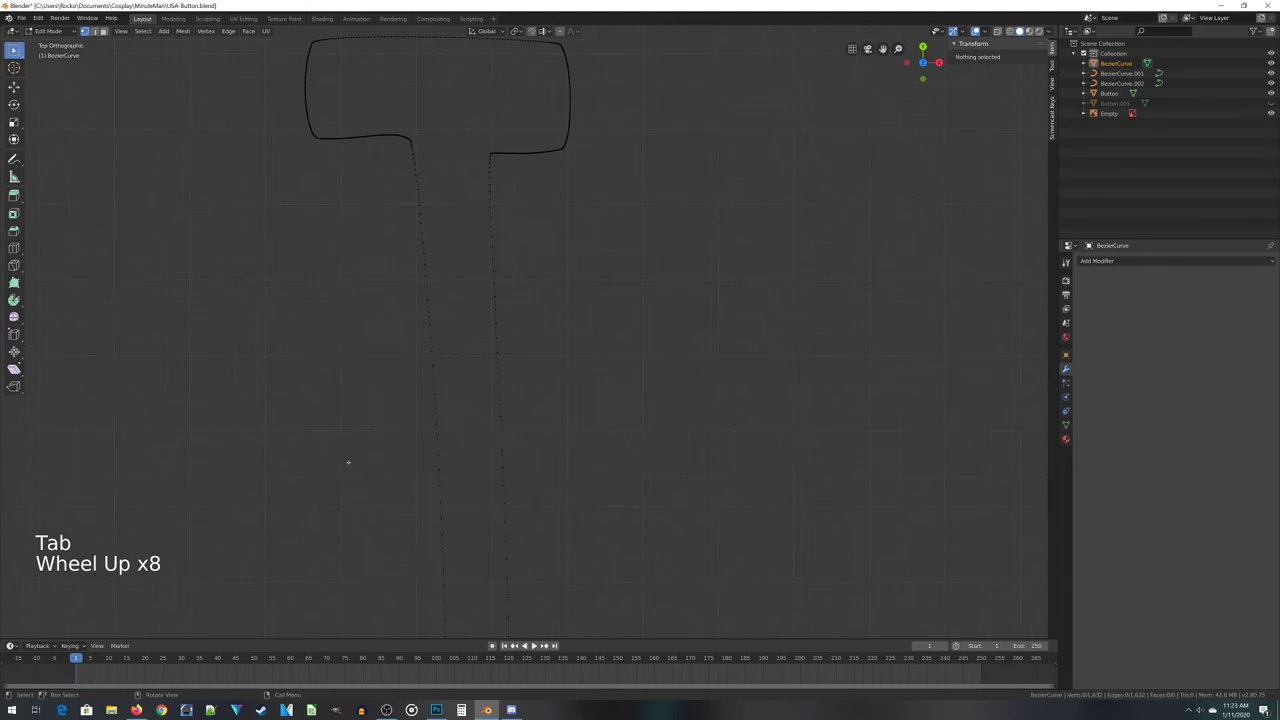
scroll(374, 394, "down", 15)
scroll(379, 417, "down", 4)
key("Tab")
scroll(553, 390, "down", 5)
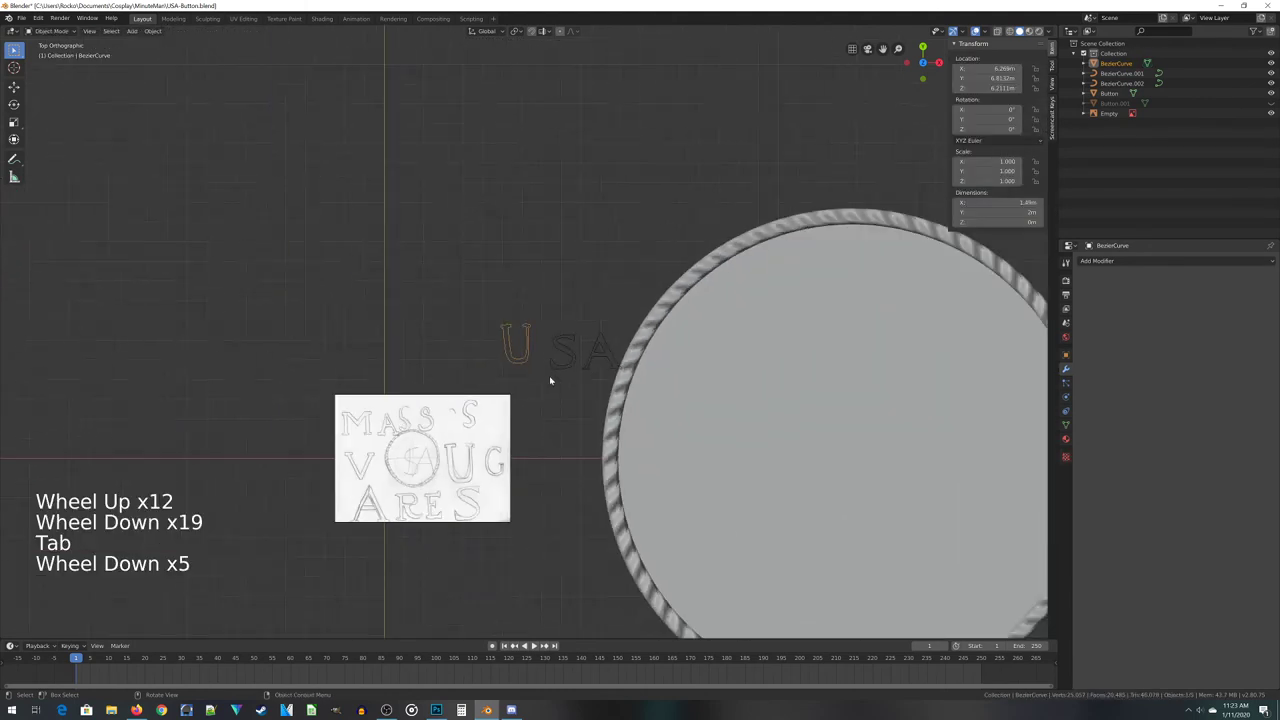
Select all points of the S curve and subdivide its segments
scroll(546, 359, "up", 6)
left_click(595, 345)
middle_click_drag(597, 342, 486, 343, "shift")
scroll(486, 343, "up", 3)
key("Tab")
key("a")
key("w")
key("w")
key("w")
right_click(563, 320)
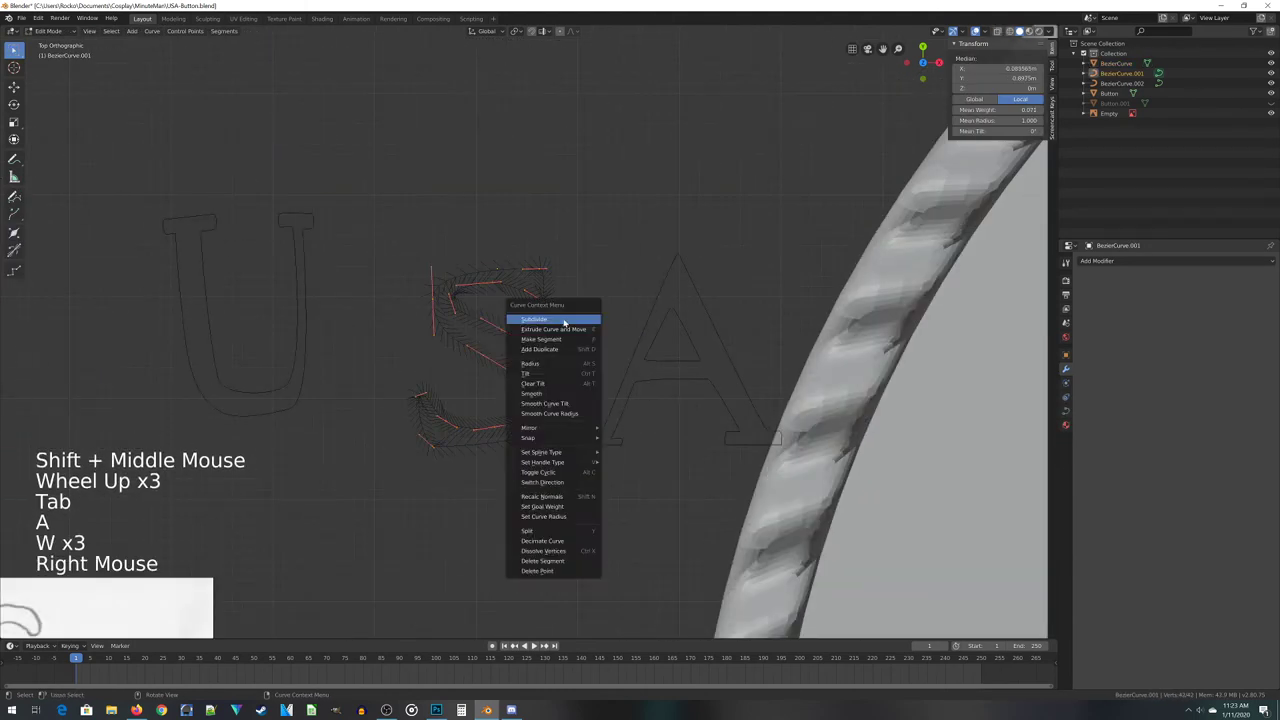
Convert the S curve to a mesh
key("Tab")
key("Tab")
key("Tab")
left_click(152, 30)
mouse_move(214, 286)
left_click(289, 306)
Save the file and subdivide all segments of the A curve twice
left_click(407, 365)
middle_click_drag(692, 375, 349, 346, "shift")
left_click(407, 365)
scroll(210, 562, "up", 1)
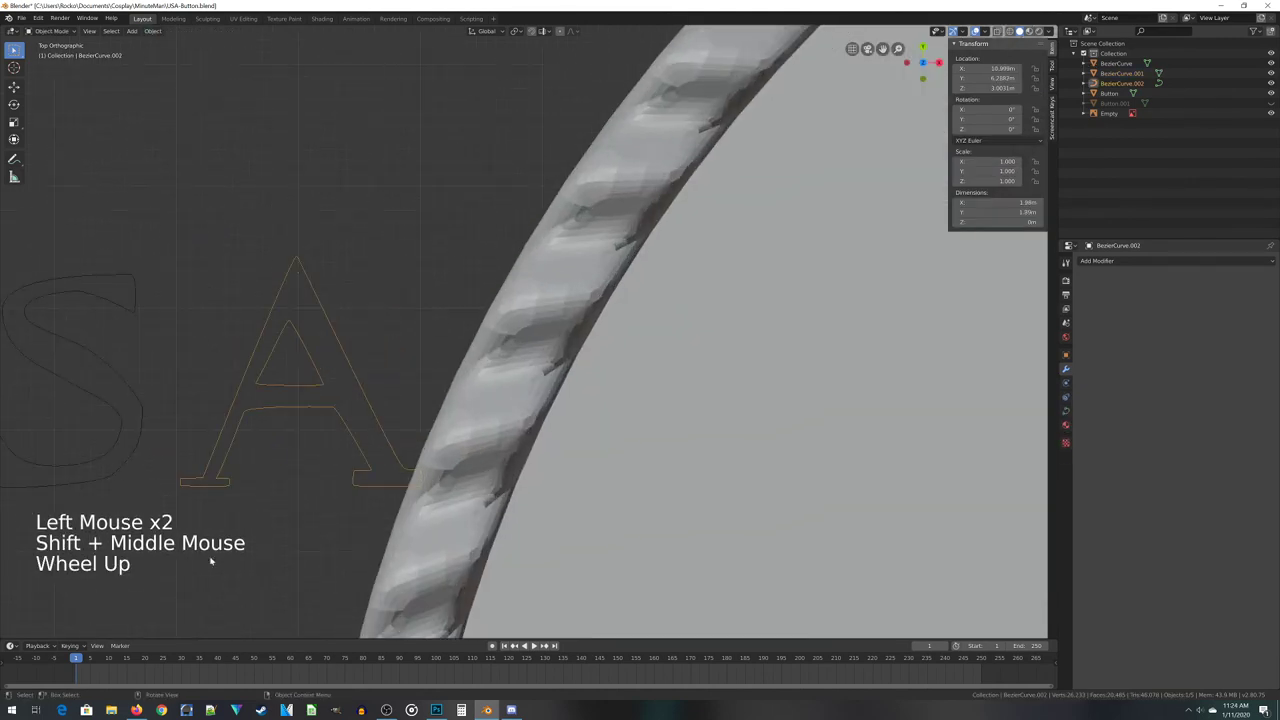
key("ctrl+s")
key("Tab")
key("a")
key("w")
key("w")
right_click(417, 292)
left_click(417, 292)
right_click(419, 294)
left_click(419, 294)
key("Tab")
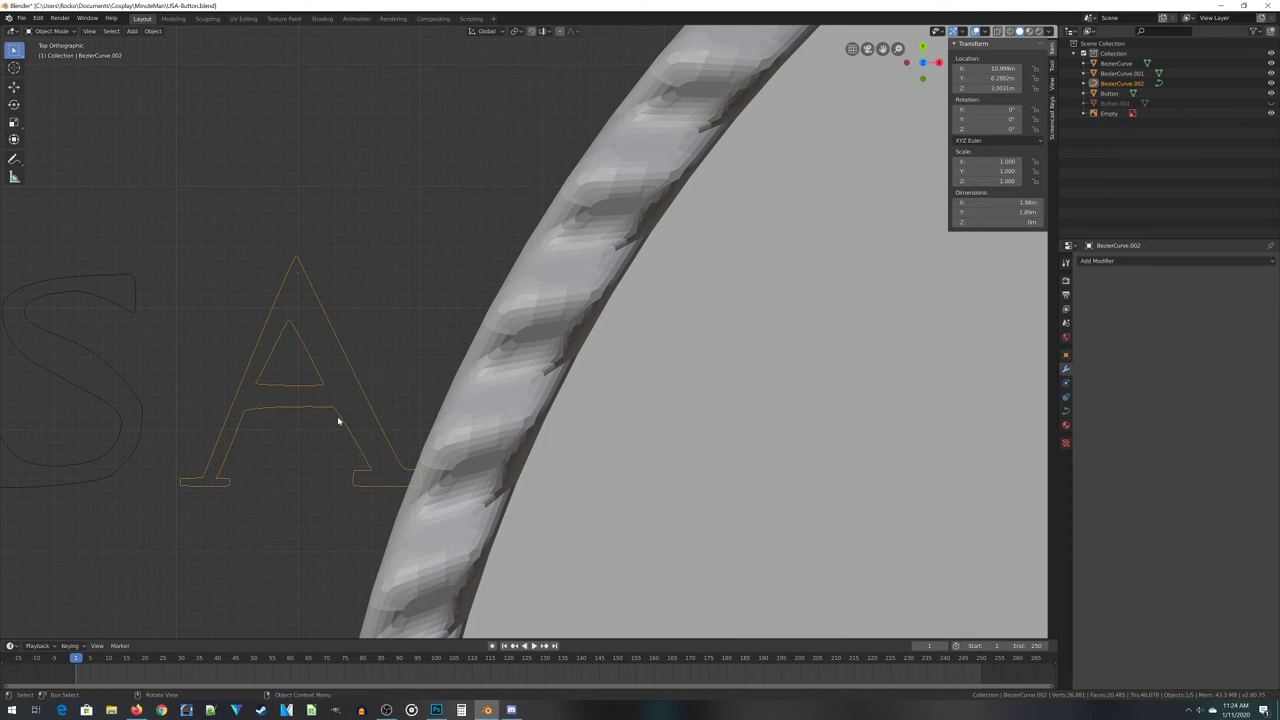
Fill the whole U mesh outline with a face
middle_click_drag(296, 453, 440, 463, "shift")
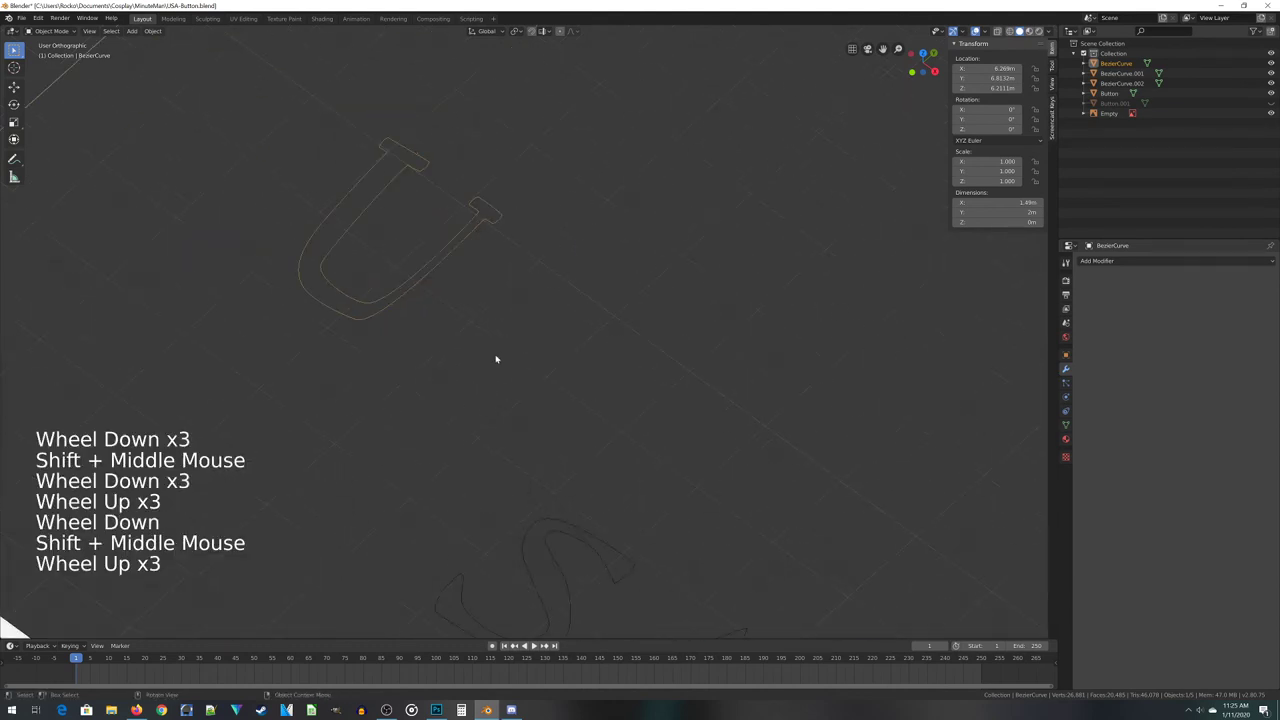
key("Tab")
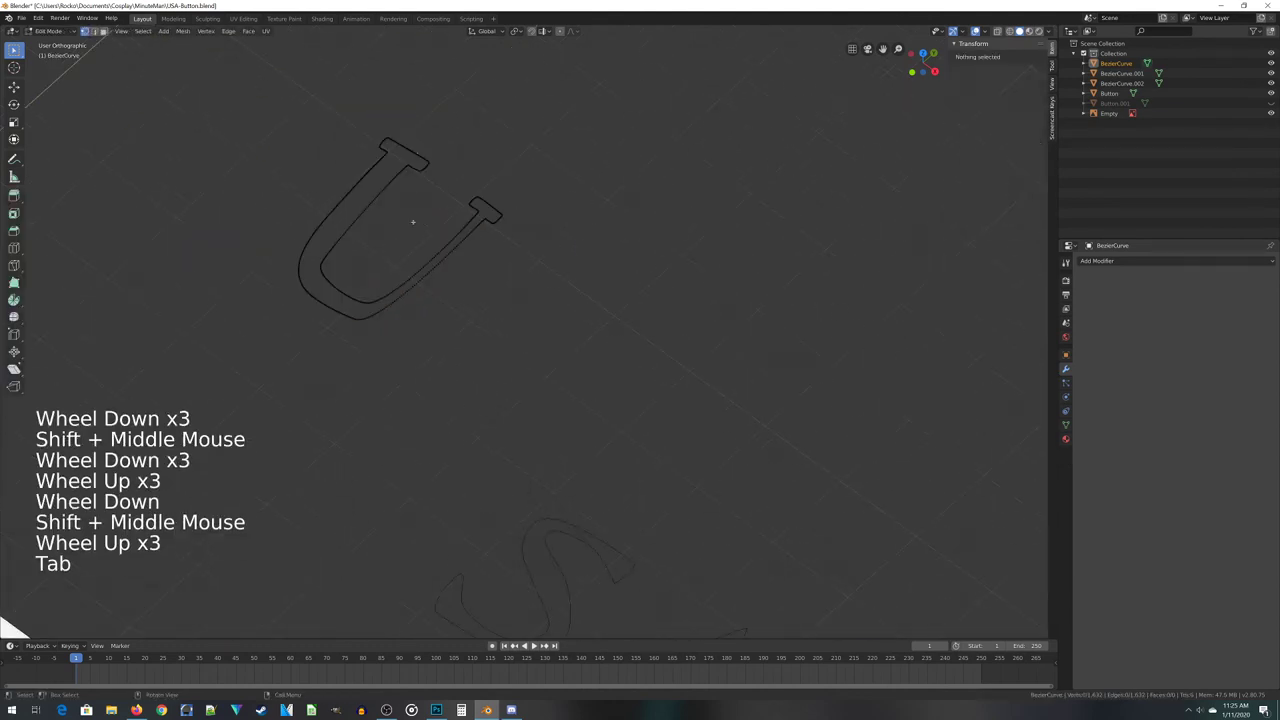
key("a")
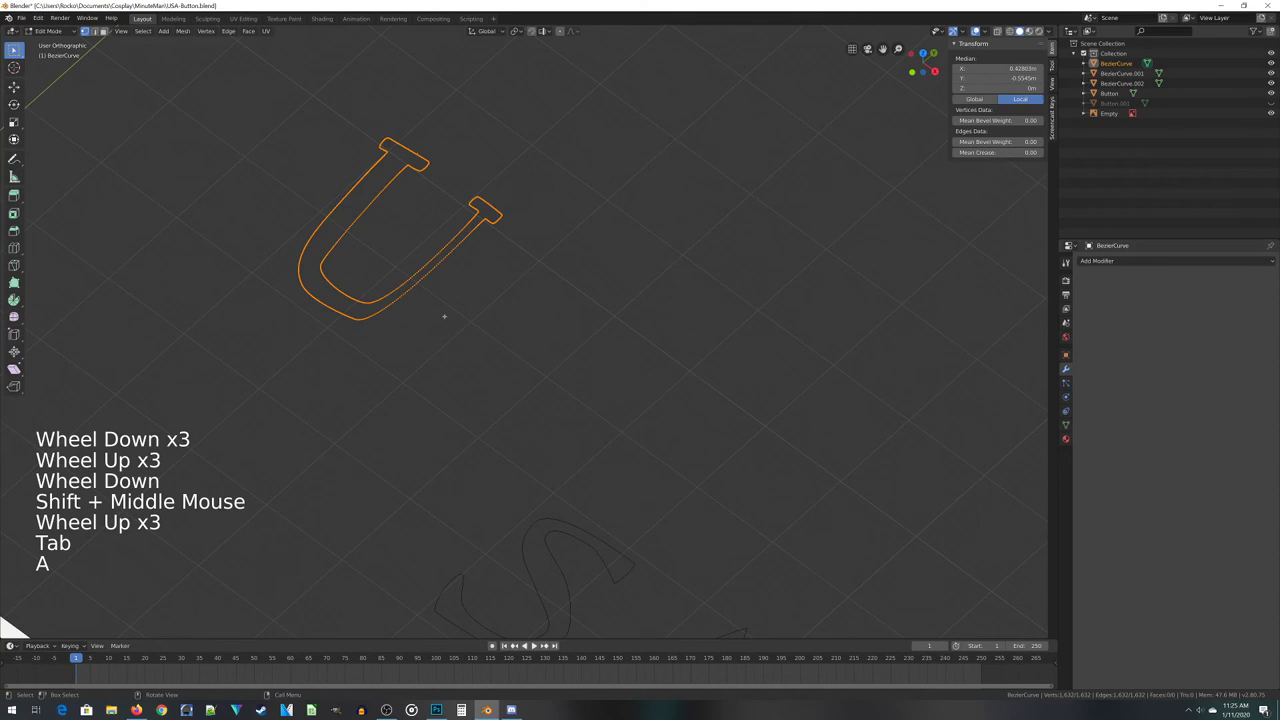
key("f")
key("Tab")
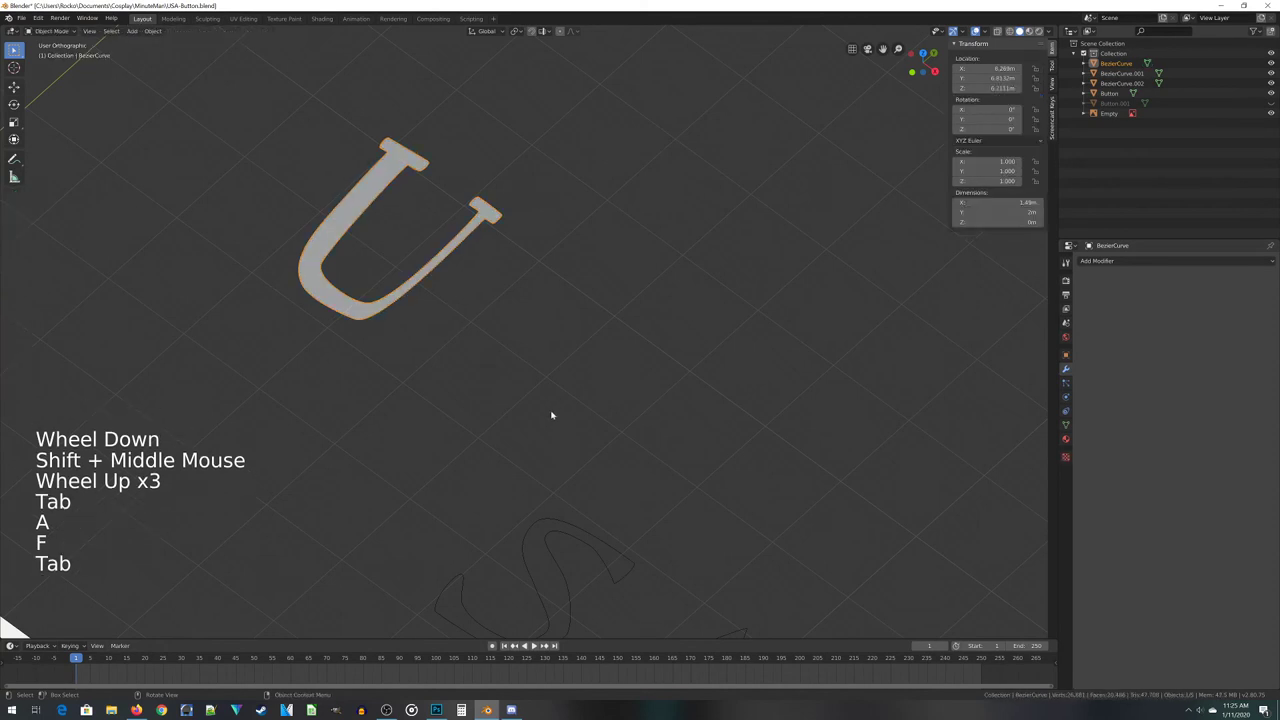
Fill the whole S mesh outline with a face
middle_click_drag(551, 414, 461, 251, "shift")
left_click(477, 387)
key("Tab")
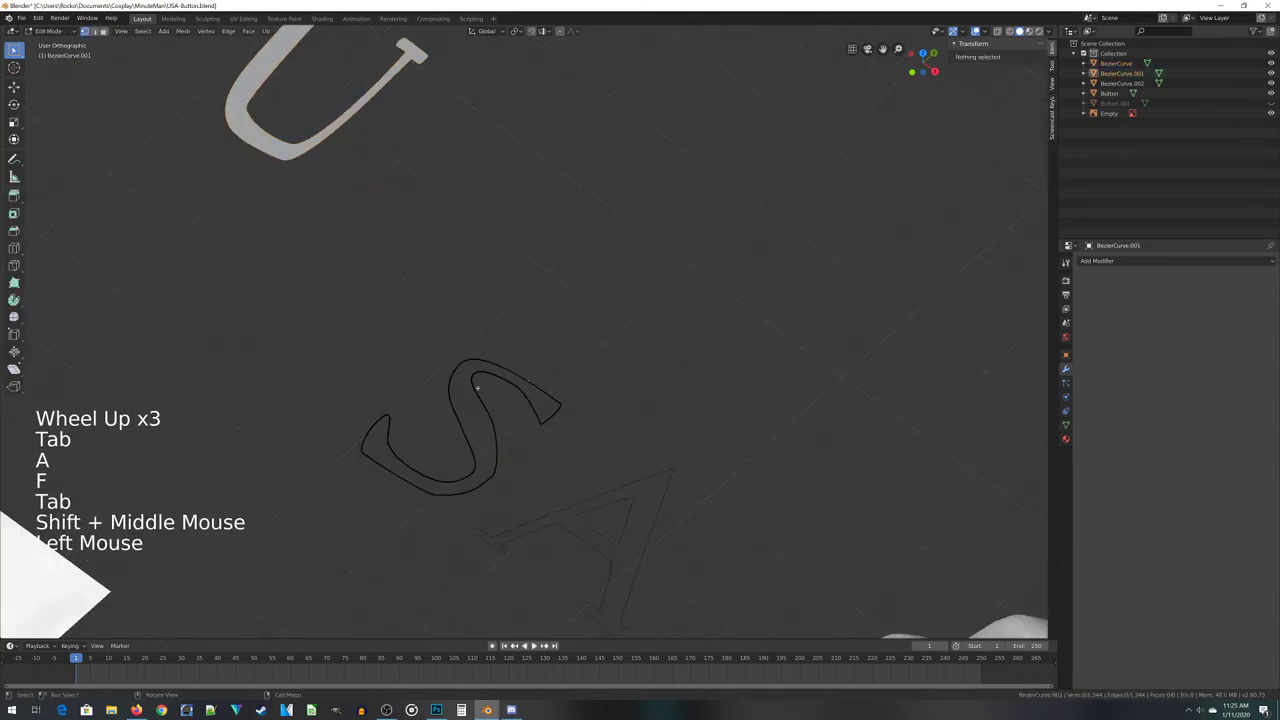
key("a")
key("f")
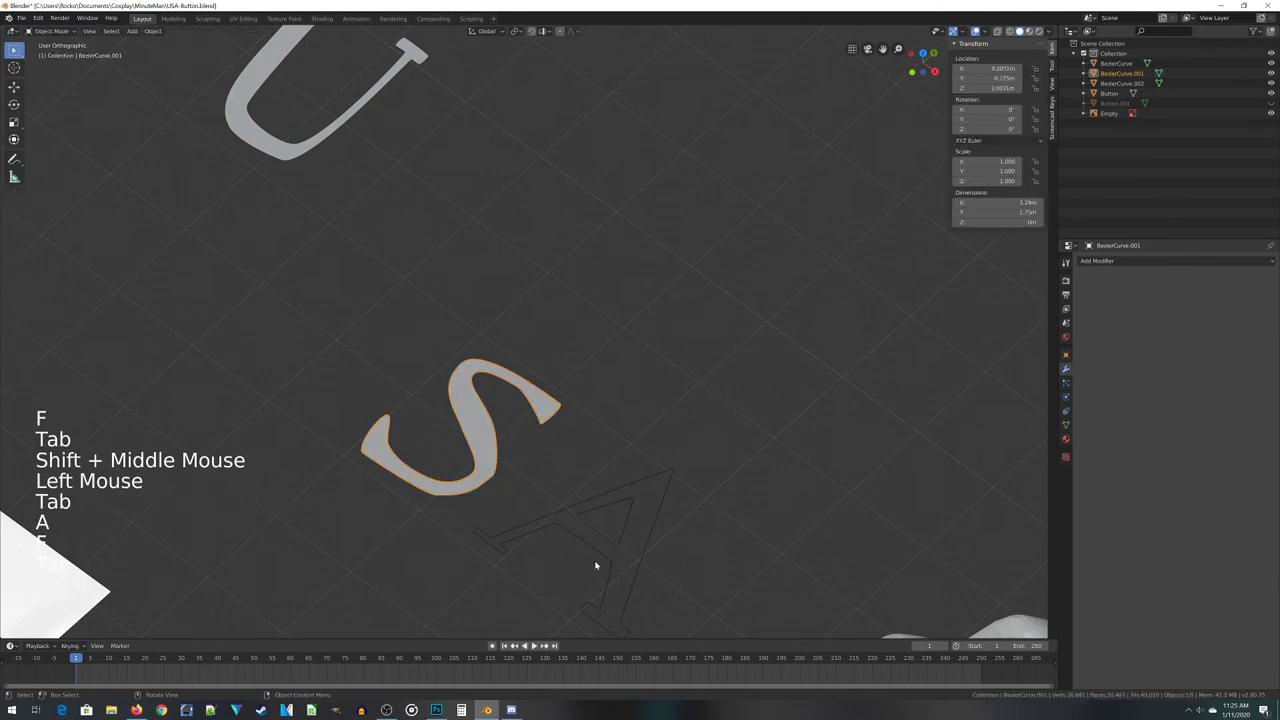
In wireframe top view, fill the A's peak between the outer apex and the tip of the inner triangle with a face
key("ctrl+z")
key("KP_7")
scroll(505, 404, "up", 1)
middle_click_drag(505, 404, 650, 549, "shift")
key("b")
scroll(651, 550, "up", 2)
key("b")
key("b")
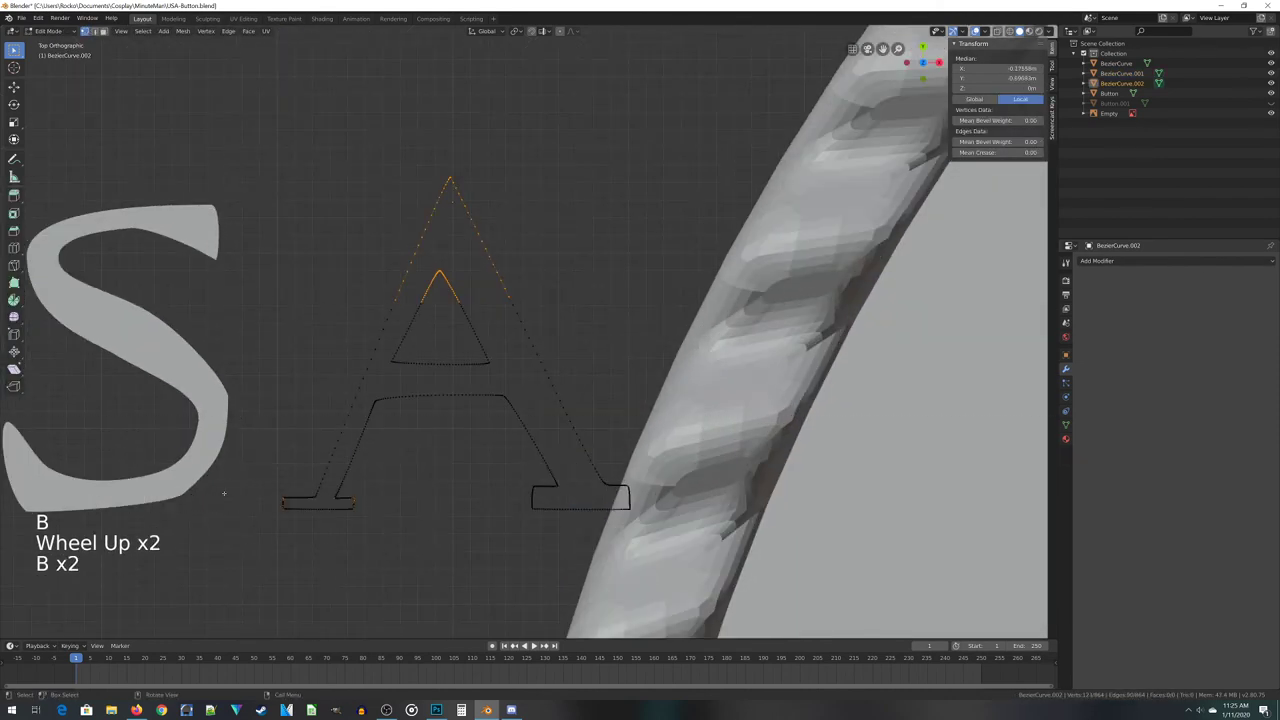
key("z")
key("b")
key("f")
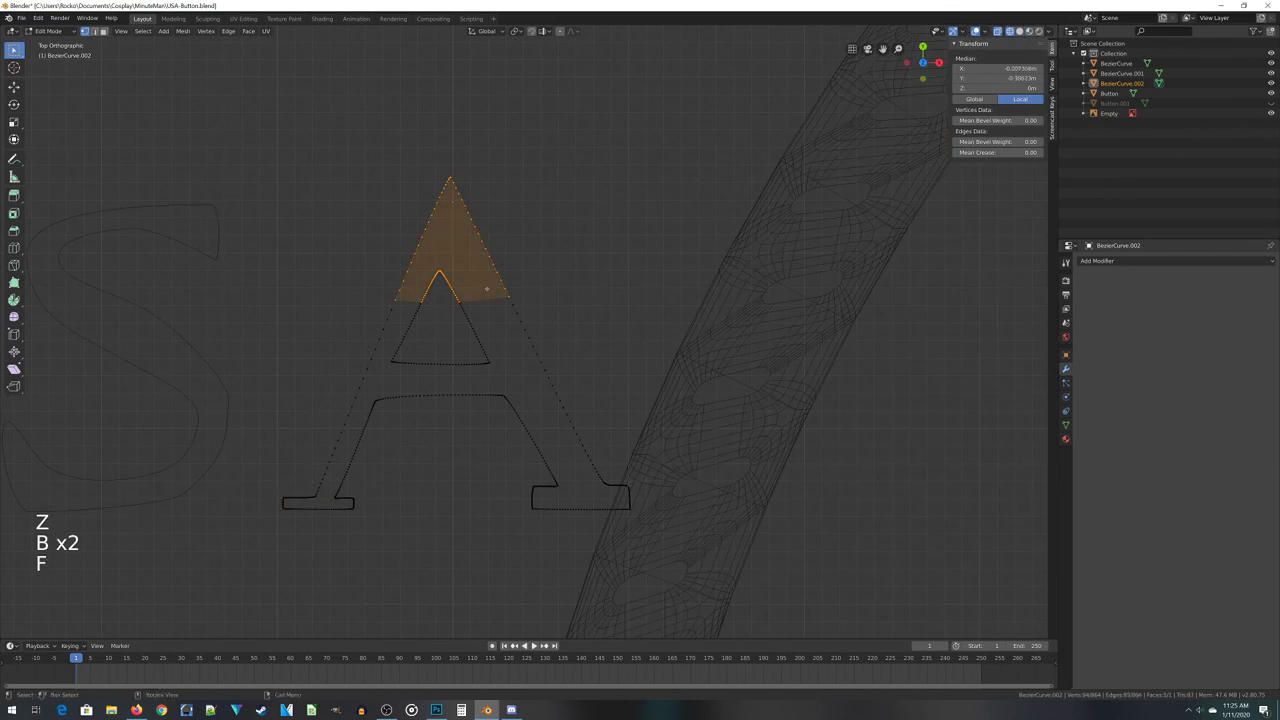
Select the vertices of the A's lower left leg and foot and fill them with a face
scroll(330, 380, "up", 2)
left_click(289, 329)
key("b")
left_click_drag(134, 416, 238, 600)
key("b")
left_click_drag(172, 474, 404, 640)
key("f")
Select the vertices of the A's lower right leg and foot and fill them with a face
left_click(342, 464)
key("b")
left_click_drag(515, 530, 690, 600)
key("f")
Select the vertices of the A's right stroke between the peak and the lower right leg and fill them with a face
scroll(477, 337, "up", 1)
left_click(477, 337)
key("b")
left_click_drag(387, 260, 700, 522)
scroll(650, 515, "up", 2)
key("b")
key("b")
key("b")
middle_click_drag(304, 402, 437, 576)
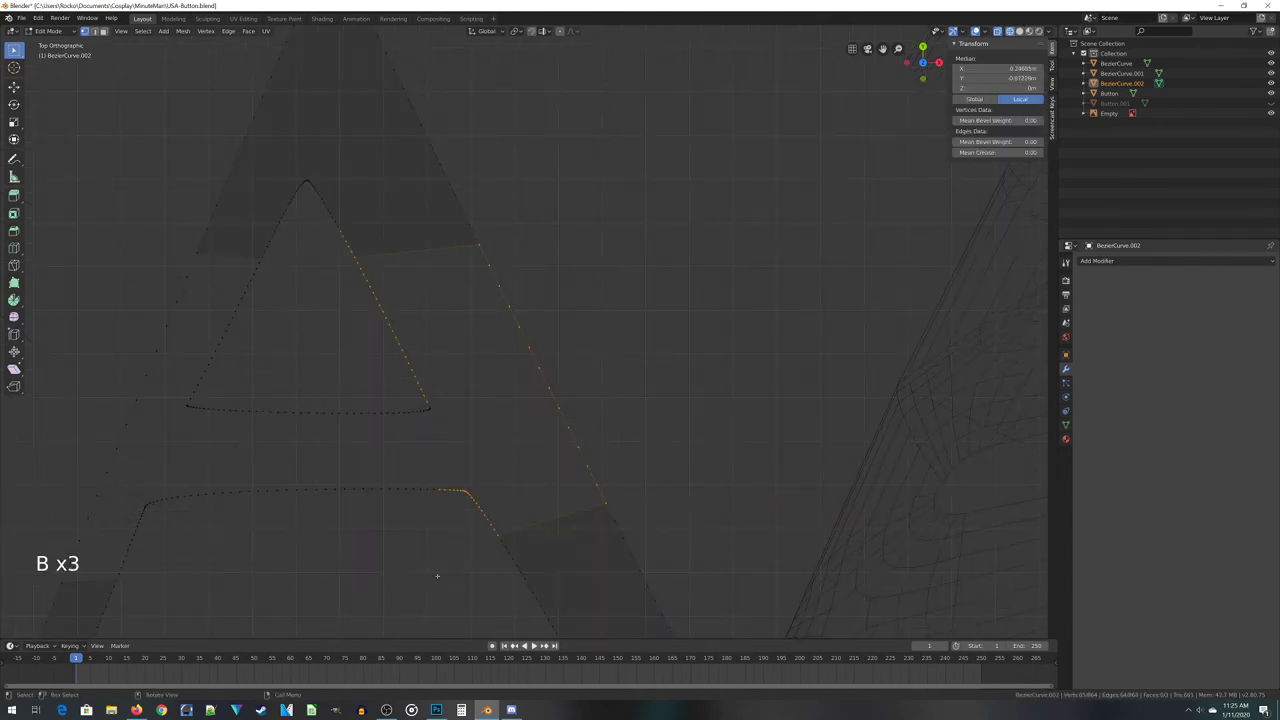
key("b")
left_click_drag(397, 395, 434, 416)
key("b")
middle_click_drag(322, 195, 388, 254)
key("f")
Select the vertices of the A's left stroke between the peak and the lower left leg and fill them with a face
middle_click_drag(397, 583, 634, 403, "shift")
left_click(569, 440)
scroll(520, 390, "down", 2)
key("b")
left_click_drag(321, 225, 450, 424)
key("b")
left_click_drag(408, 109, 490, 210)
key("b")
left_click_drag(394, 220, 466, 266)
key("b")
key("b")
left_click_drag(450, 84, 556, 154)
key("b")
left_click_drag(449, 144, 474, 164)
scroll(323, 388, "up", 4)
key("b")
key("b")
scroll(443, 349, "down", 4)
key("f")
Select the remaining upper and lower edge vertices of the A's crossbar, fill them with a face, and leave Edit Mode
left_click(502, 245)
key("b")
left_click_drag(455, 257, 678, 390)
scroll(678, 390, "up", 3)
key("b")
left_click_drag(635, 286, 712, 341)
scroll(711, 323, "up", 3)
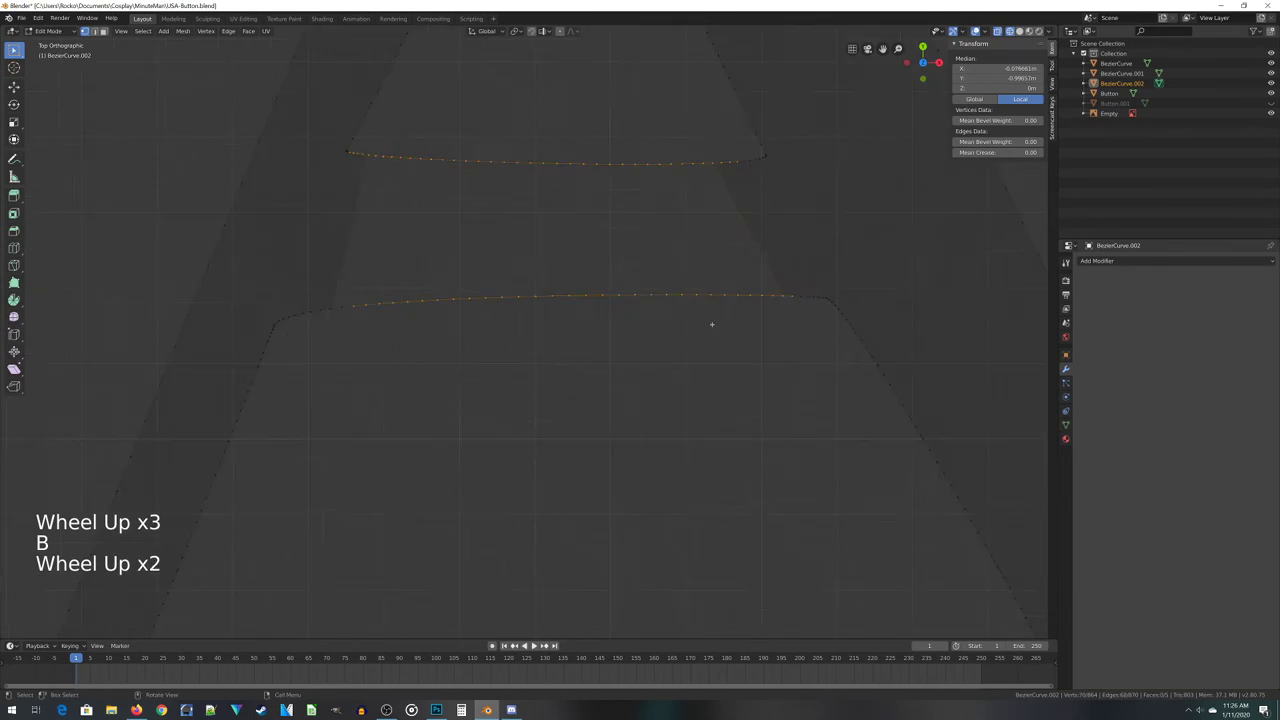
middle_click_drag(711, 323, 514, 409, "shift")
scroll(514, 409, "up", 2)
key("b")
key("b")
scroll(353, 283, "down", 3)
scroll(286, 209, "up", 3)
key("b")
middle_click_drag(353, 283, 414, 274, "shift")
key("b")
left_click_drag(389, 281, 423, 340)
scroll(426, 343, "down", 3)
middle_click_drag(426, 343, 586, 420, "shift")
key("f")
scroll(632, 424, "down", 4)
key("a")
scroll(631, 426, "down", 3)
key("Tab")
scroll(490, 407, "down", 10)
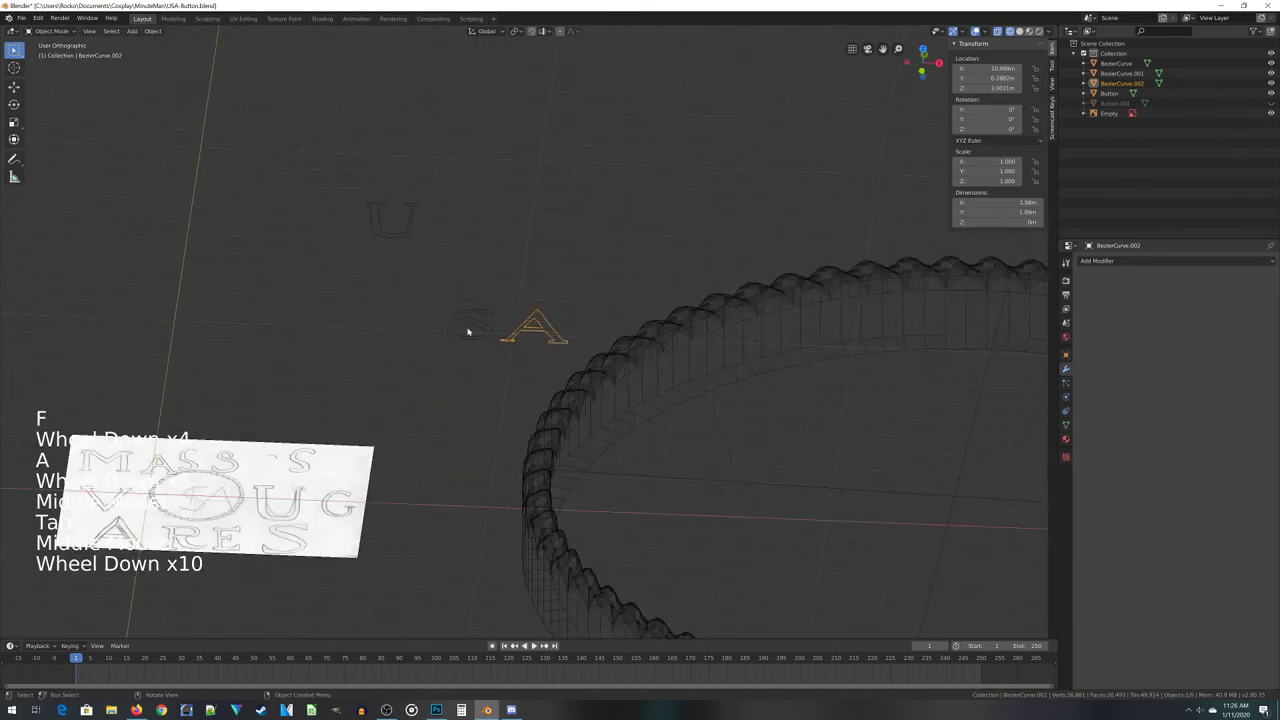
Extrude the filled U mesh to a thickness of about 0.57 m and return to Object Mode
key("KP_7")
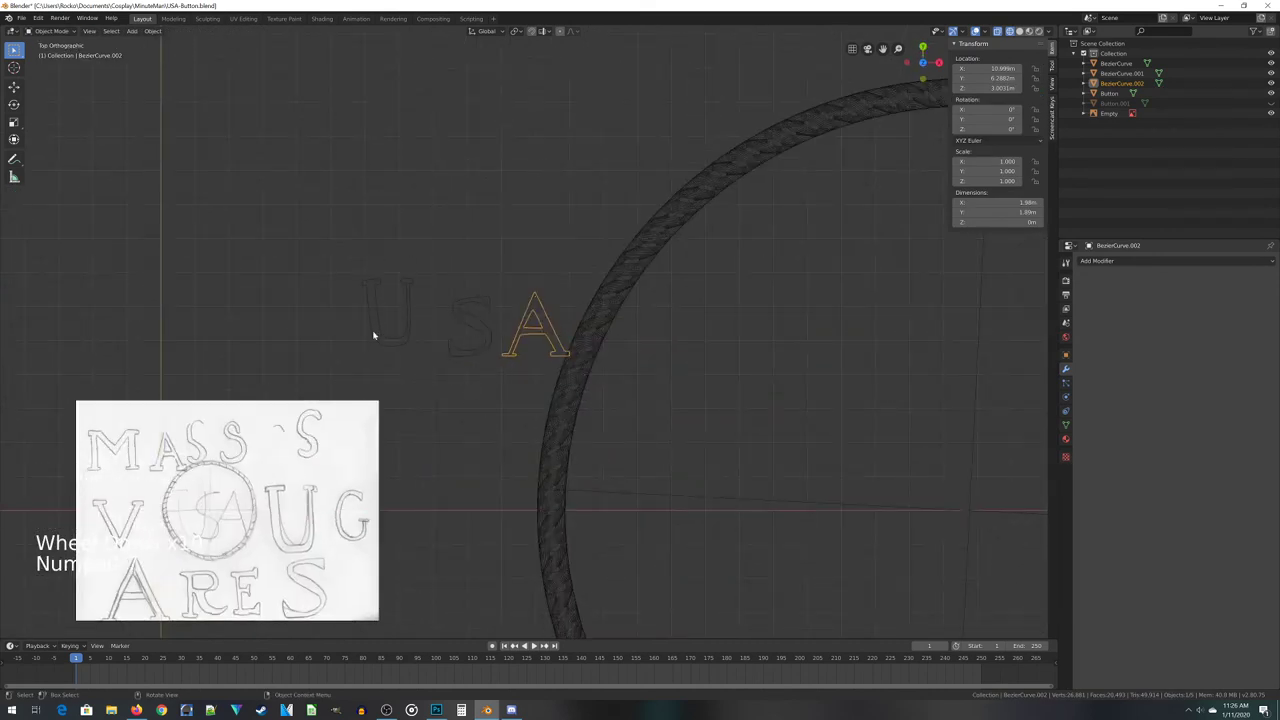
left_click(395, 342)
scroll(395, 342, "up", 2)
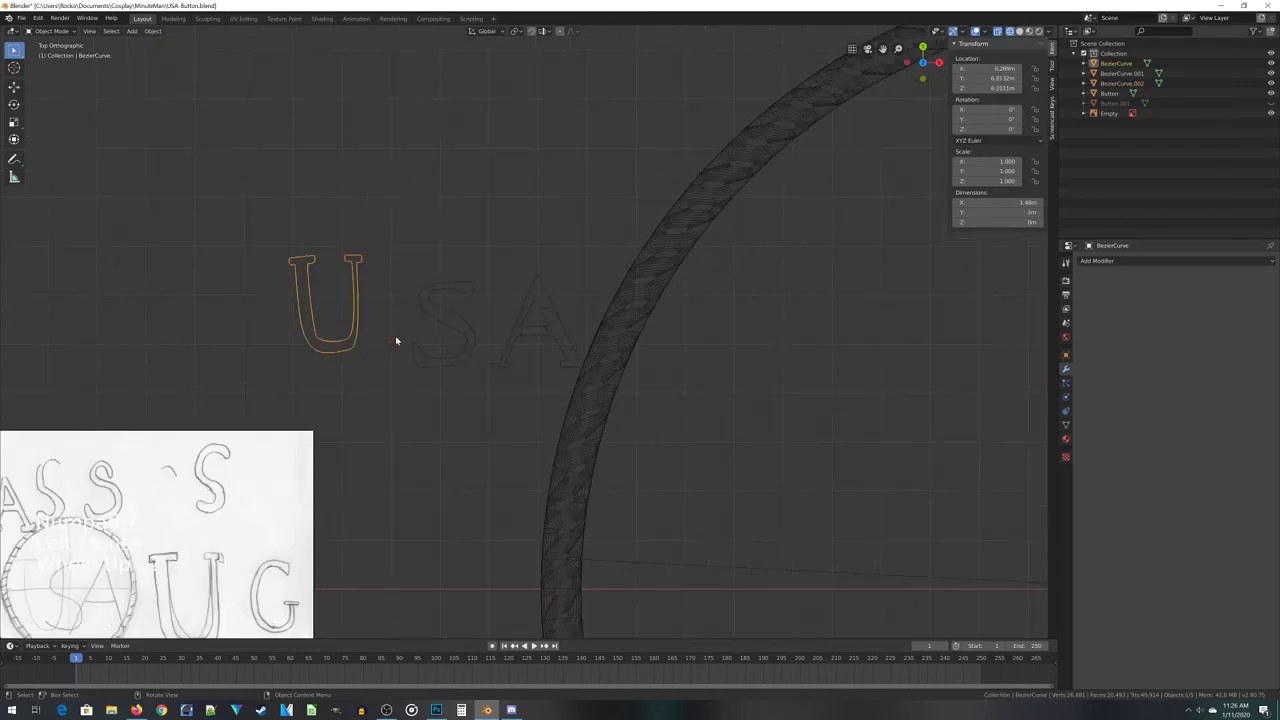
key("Tab")
scroll(360, 378, "up", 2)
key("KP_1")
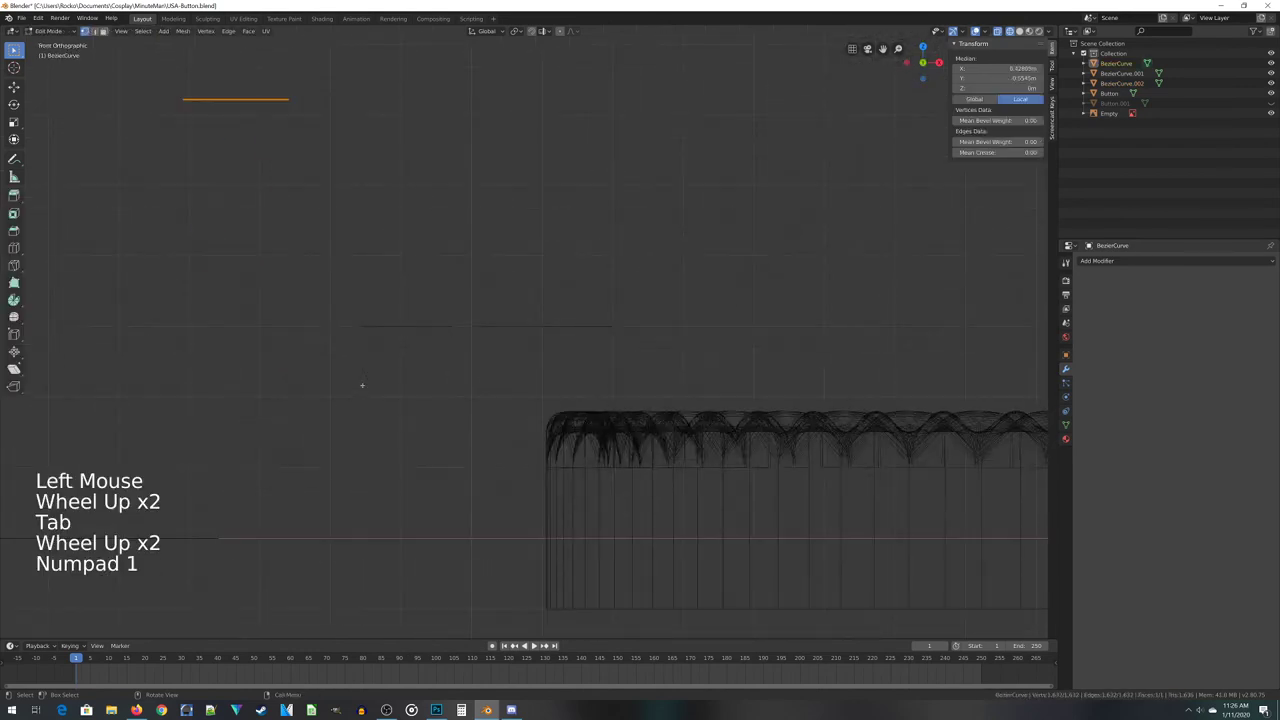
middle_click_drag(275, 235, 343, 400, "shift")
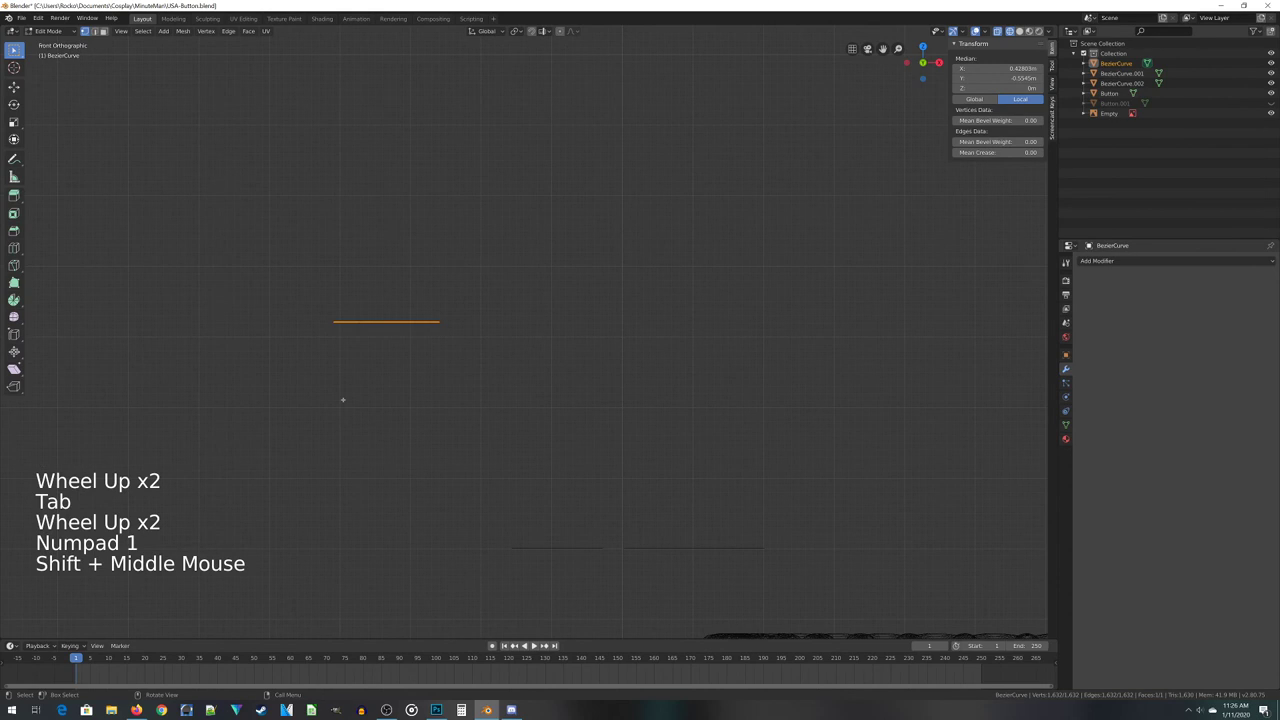
key("e")
left_click(400, 391)
key("Tab")
Extrude the filled S mesh upward by about 0.38 m and return to Object Mode
scroll(571, 380, "down", 3)
middle_click_drag(571, 380, 551, 466)
left_click(560, 448)
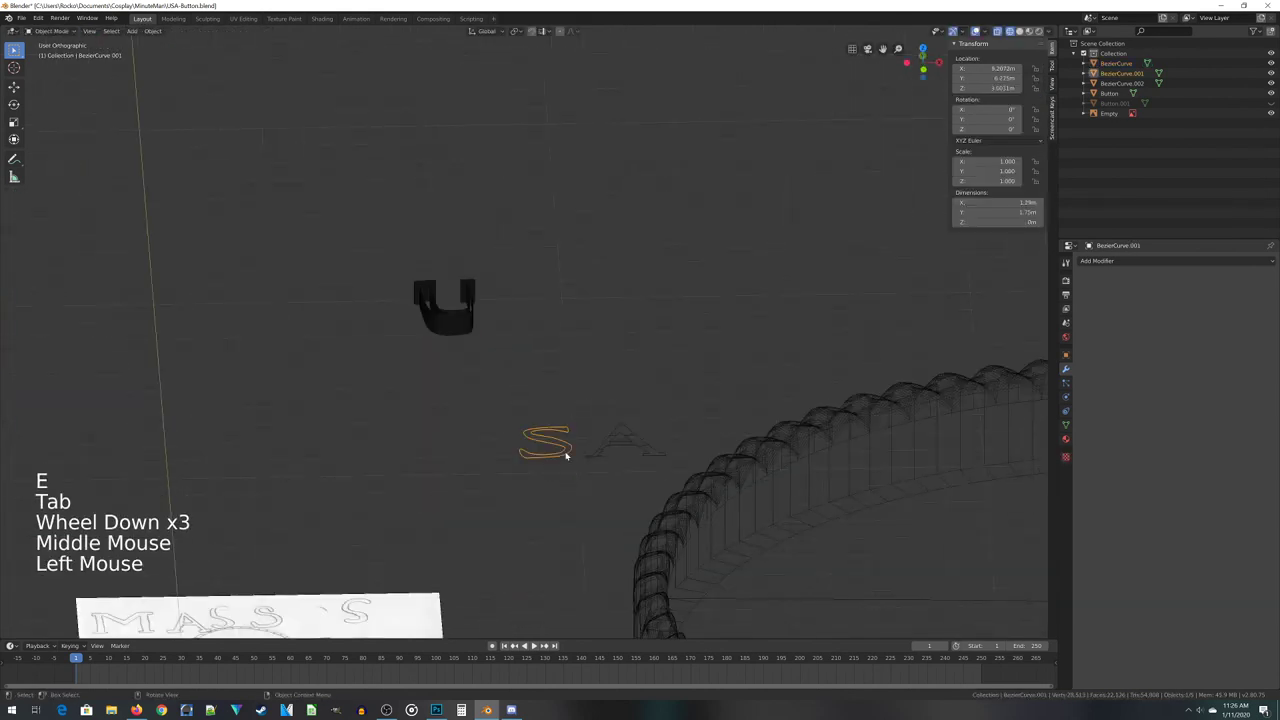
key("Tab")
key("e")
left_click(597, 443)
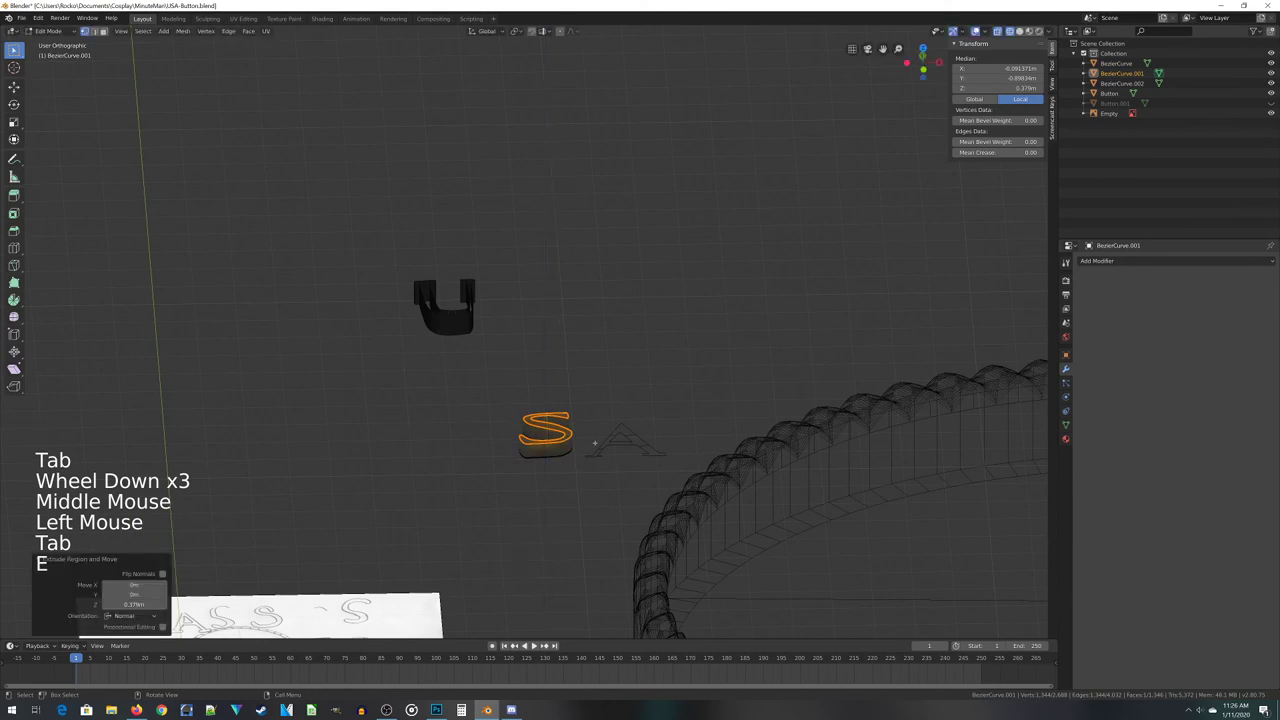
key("Tab")
Extrude the filled A mesh to give it thickness and return to Object Mode
left_click(627, 451)
key("Tab")
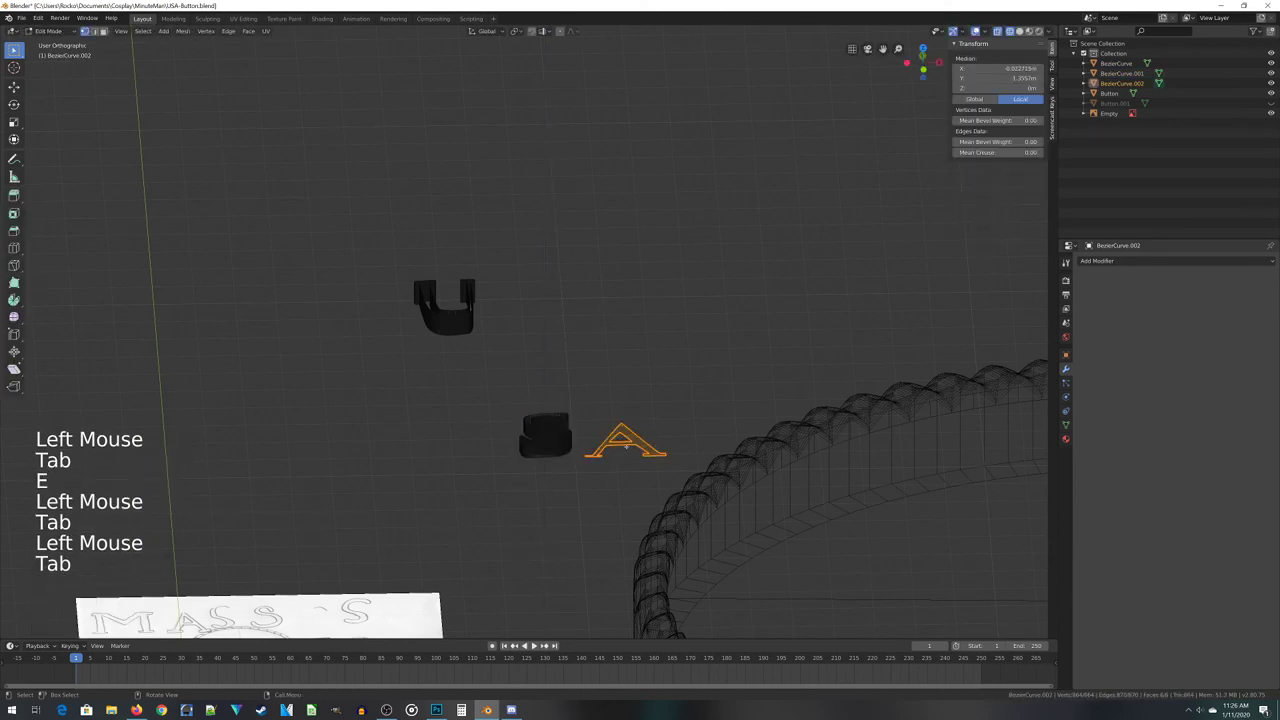
key("e")
key("Tab")
middle_click_drag(628, 449, 590, 450)
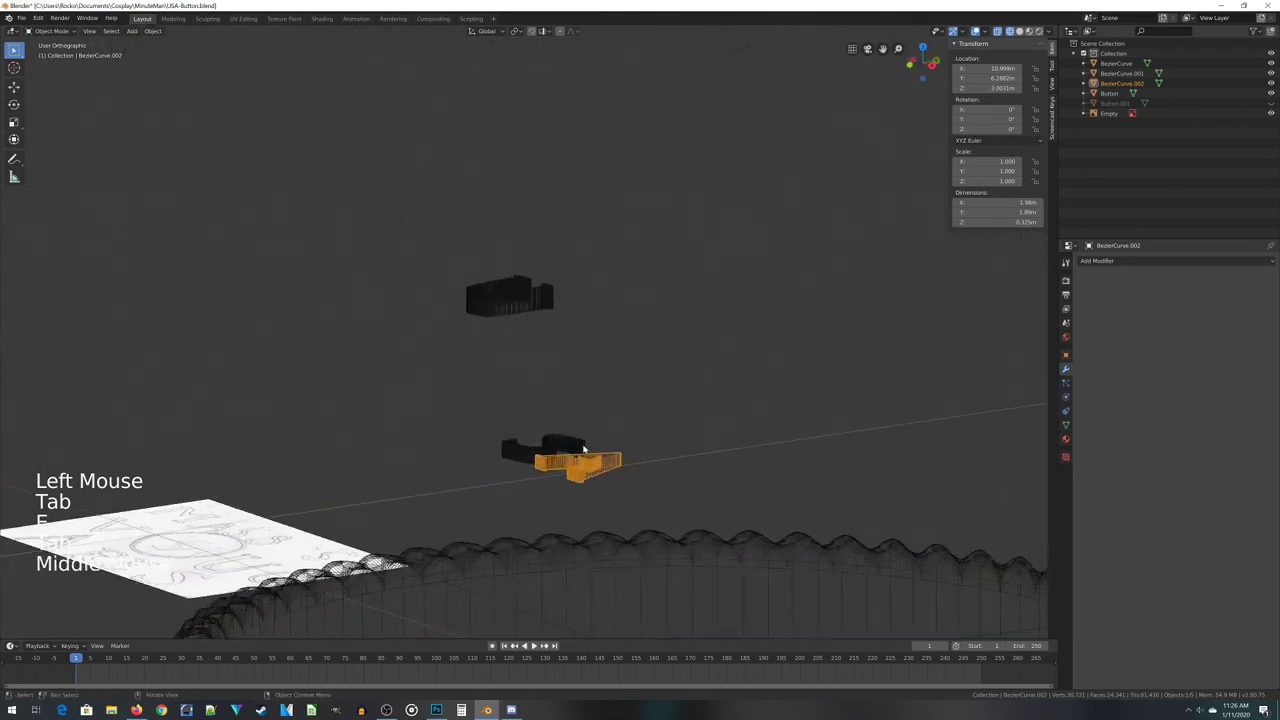
In top view, move the U into the button ring, enlarge it, and rotate it slightly clockwise
key("KP_7")
scroll(583, 449, "down", 3)
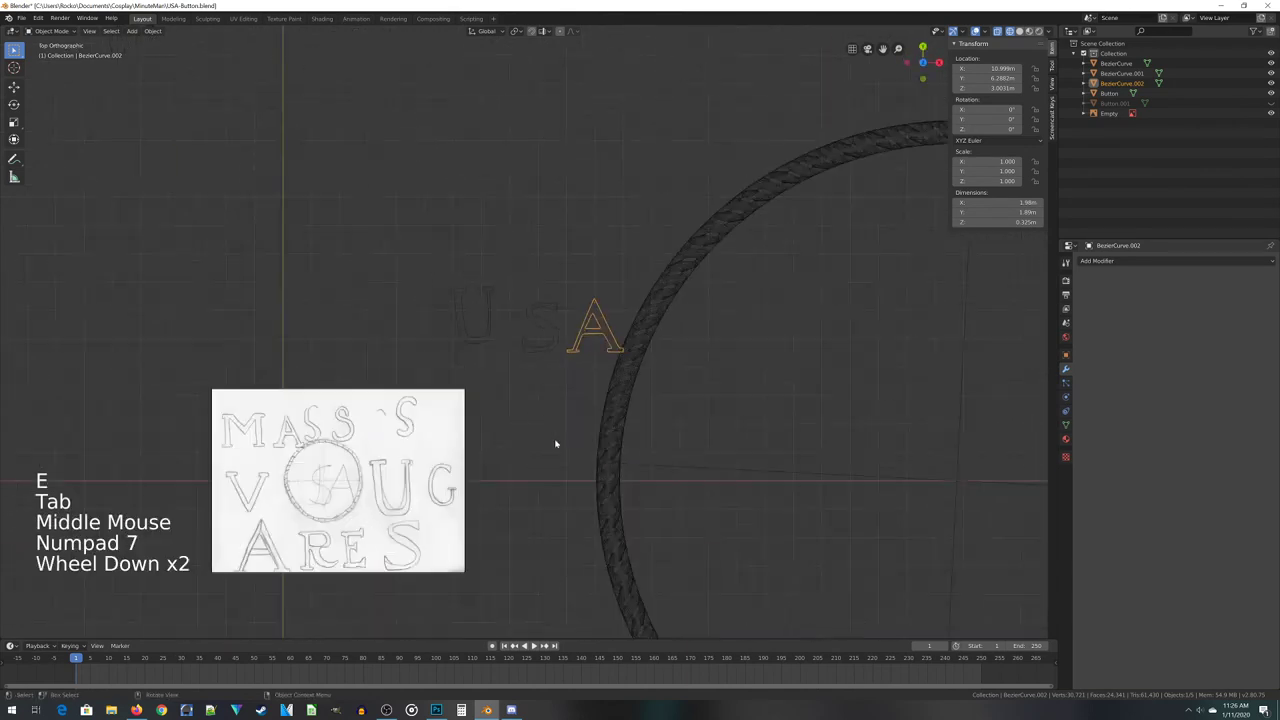
left_click(487, 343)
left_click_drag(686, 342, 526, 317, "shift")
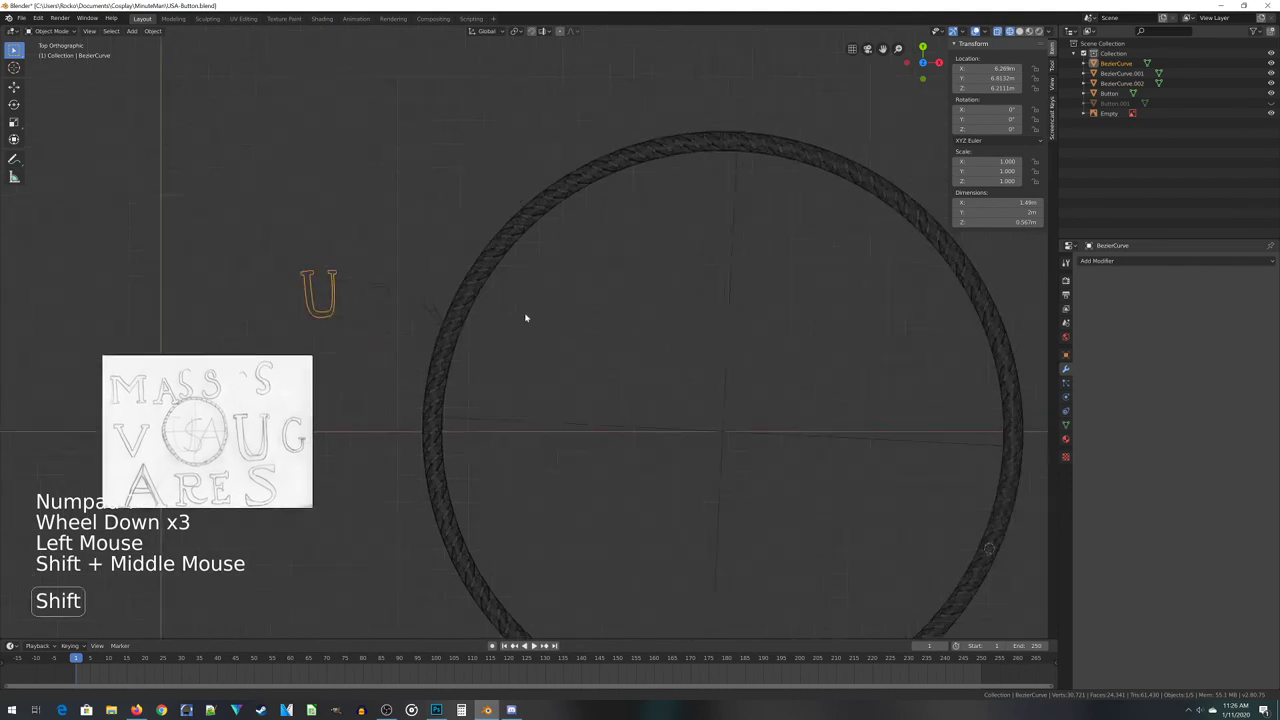
middle_click_drag(526, 317, 520, 312, "shift")
key("g")
left_click(581, 341)
key("s")
left_click(891, 100)
middle_click_drag(891, 100, 838, 535, "shift")
key("r")
middle_click_drag(733, 427, 766, 543, "shift")
Scale the U down by about 0.78 and place it in the left half of the button ring
key("g")
key("s")
left_click(725, 356)
key("g")
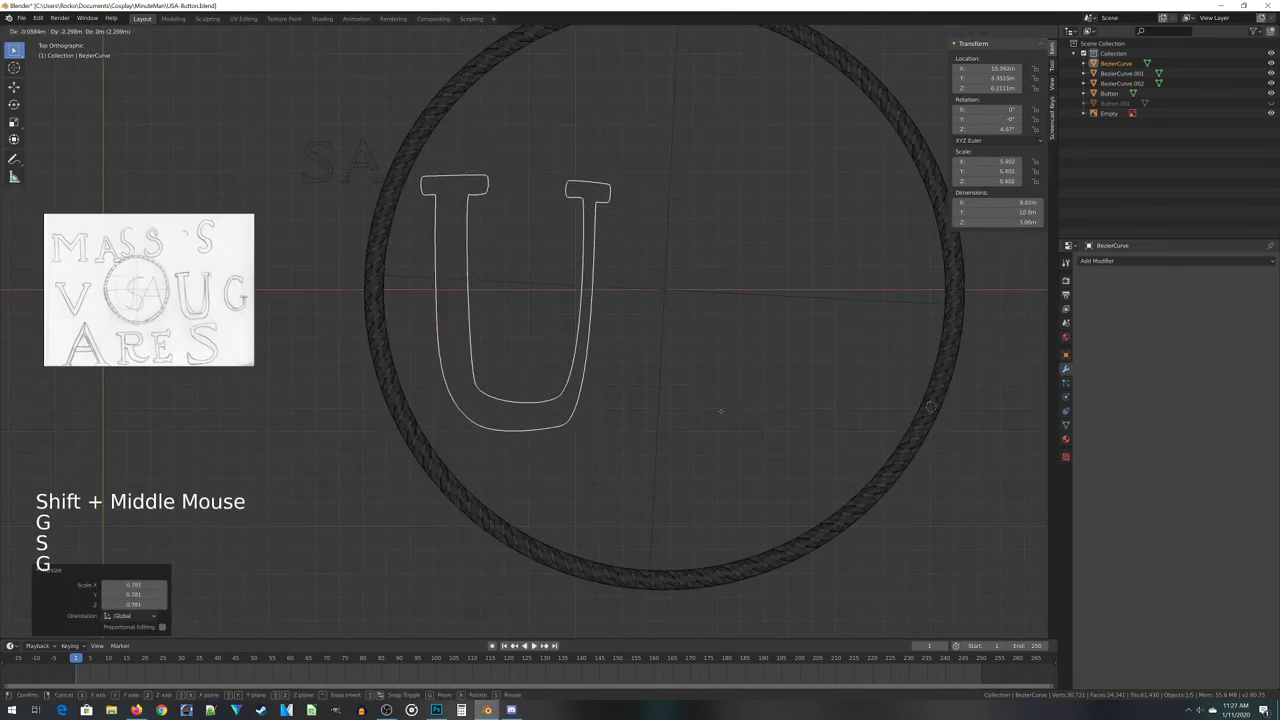
left_click(724, 403)
Move the S into the button ring and scale it up by about 5.84
middle_click_drag(616, 293, 724, 351, "shift")
left_click(428, 235)
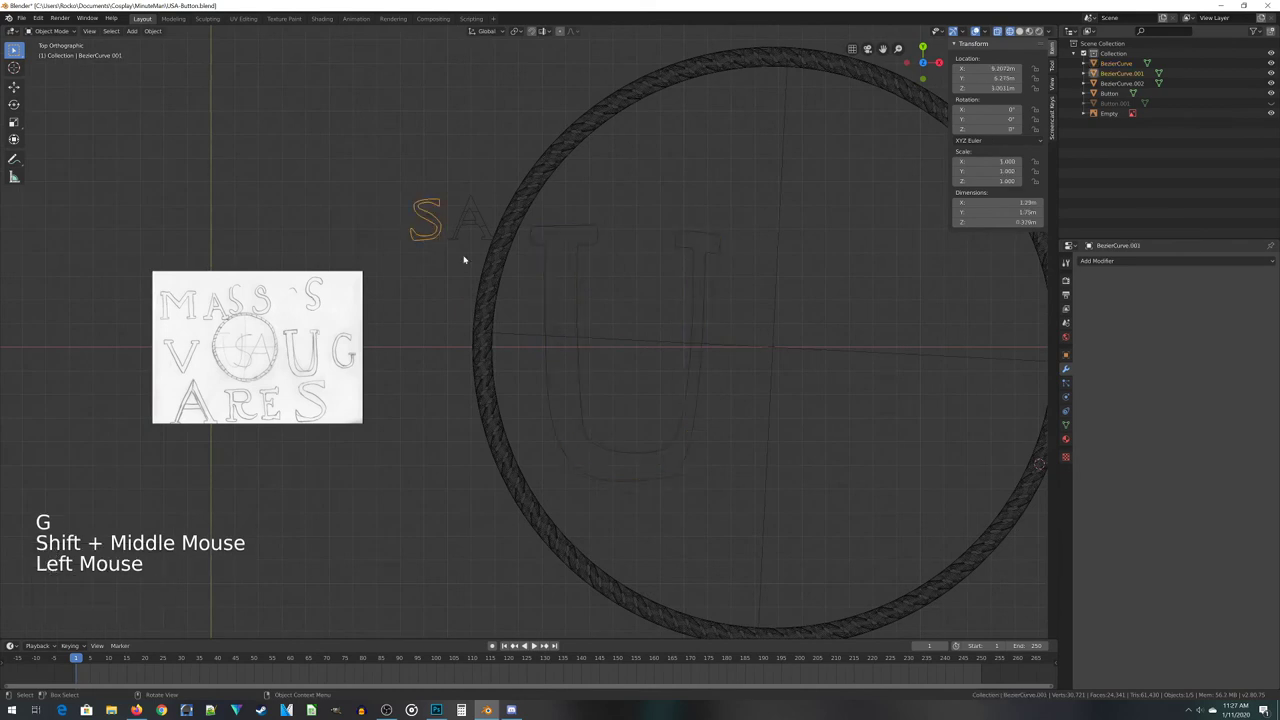
middle_click_drag(466, 260, 422, 248, "shift")
key("g")
key("s")
left_click(535, 176)
middle_click_drag(907, 501, 814, 411, "shift")
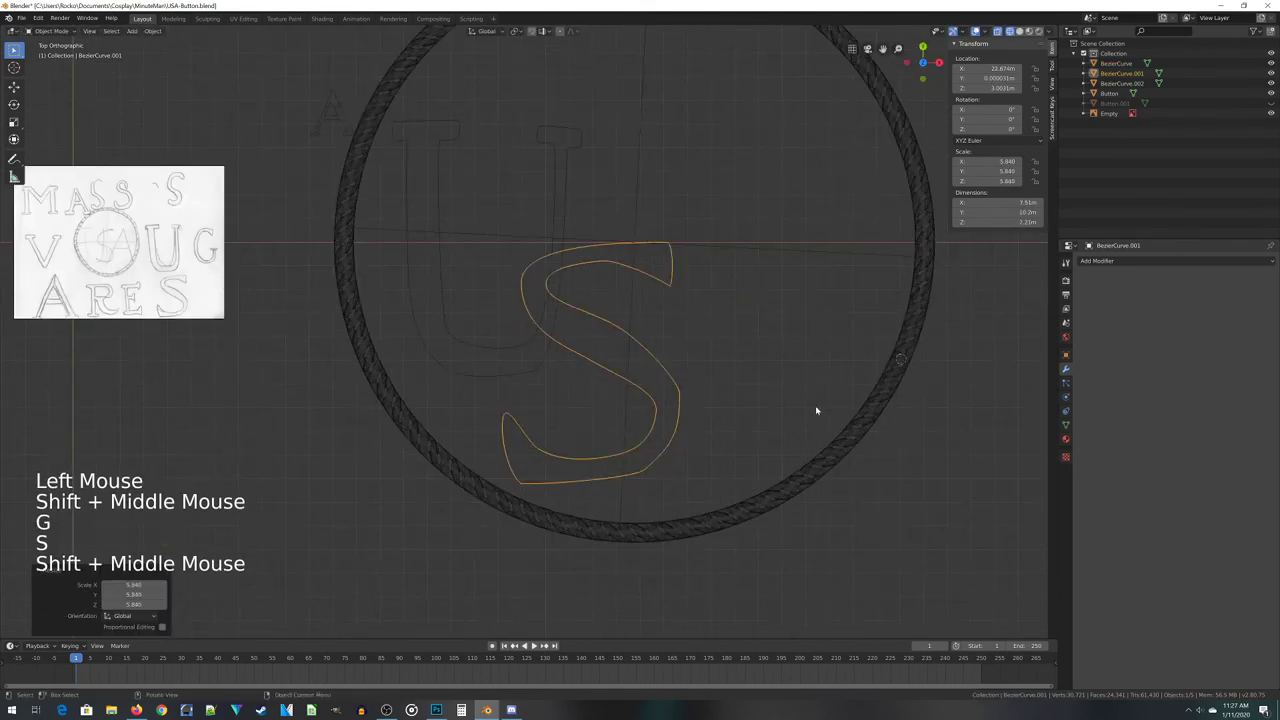
Rotate the S about 5.4 degrees clockwise and position it in the ring's center, overlapping the right side of the U
key("r")
left_click(828, 391)
middle_click_drag(638, 333, 644, 369, "shift")
key("g")
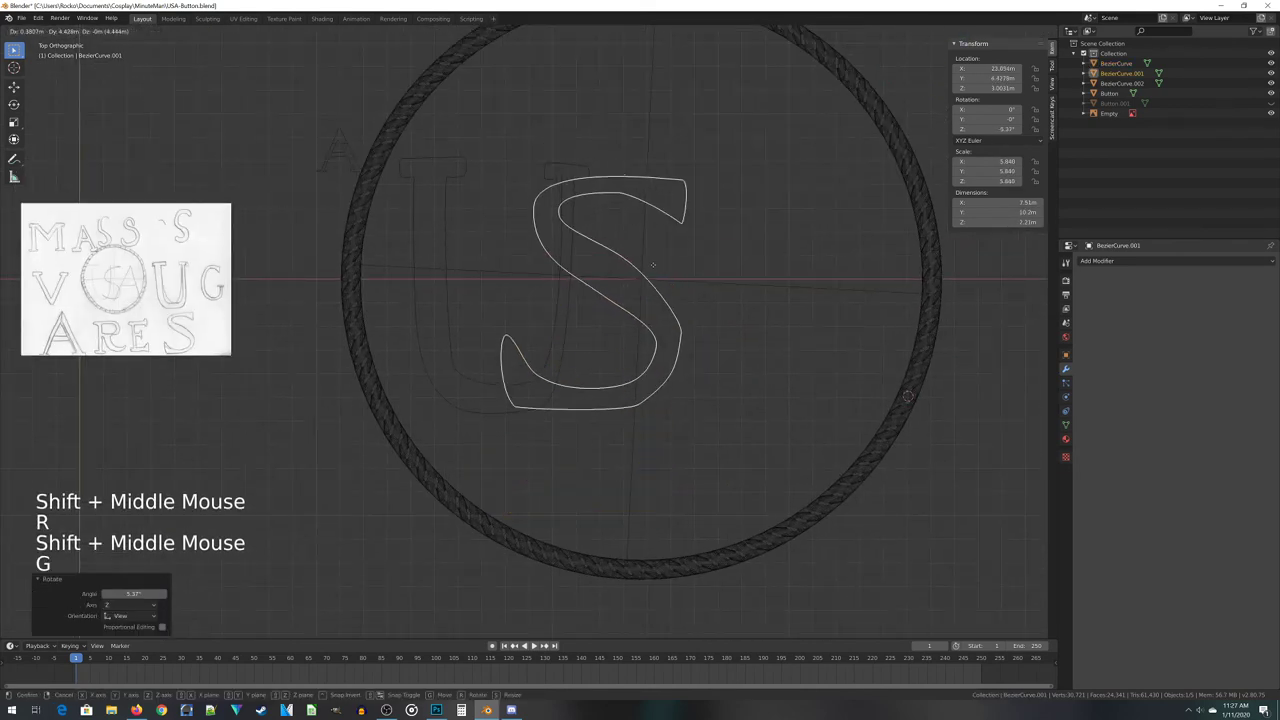
left_click(654, 268)
middle_click_drag(654, 268, 629, 391, "shift")
key("g")
key("x")
left_click(633, 390)
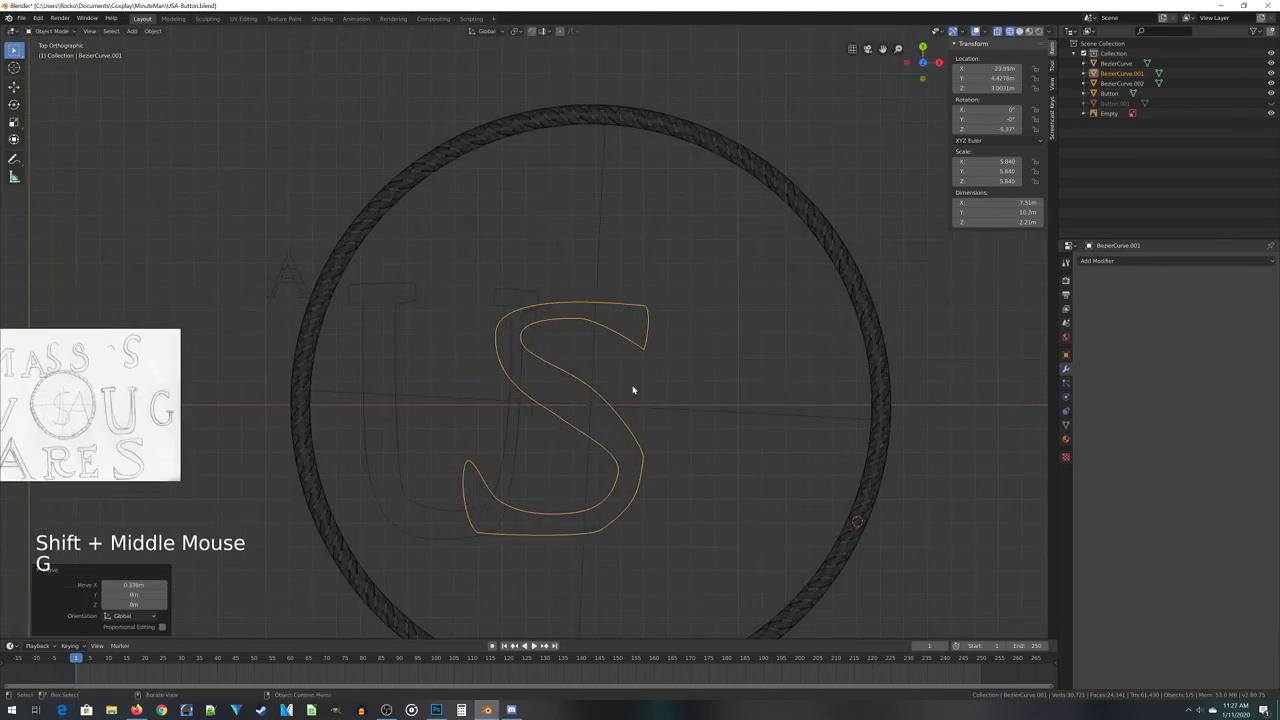
Move the A into the button ring and scale it up uniformly to about 5.06
left_click(281, 283)
key("g")
left_click(717, 437)
key("s")
left_click(1, 595)
key("g")
key("s")
left_click(546, 466)
key("s")
left_click(829, 437)
Stretch the A along Y to a scale of about 5.73 and move it over the S with their bases roughly level
key("s")
key("y")
left_click(848, 440)
key("h")
key("ctrl+z")
key("g")
left_click(712, 457)
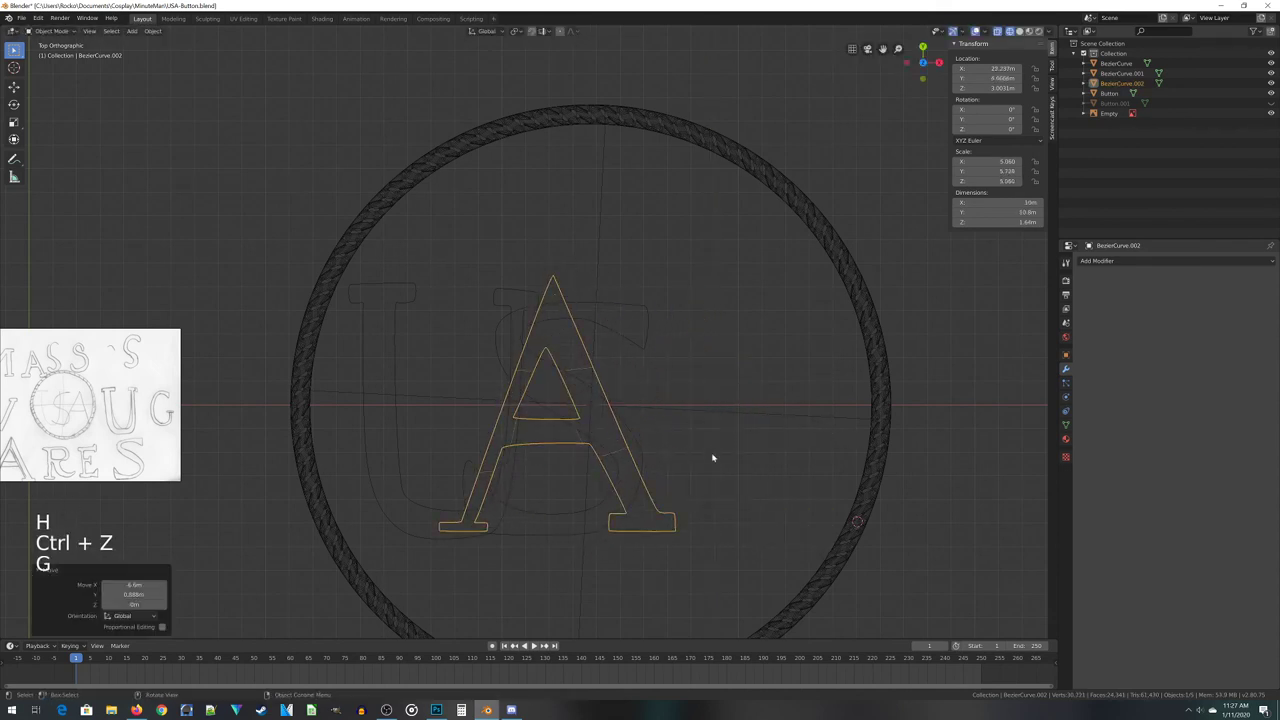
Stretch the S along Y by about 1.03 and move it up along Y by about 0.42 m
left_click(649, 349)
left_click(626, 349)
key("s")
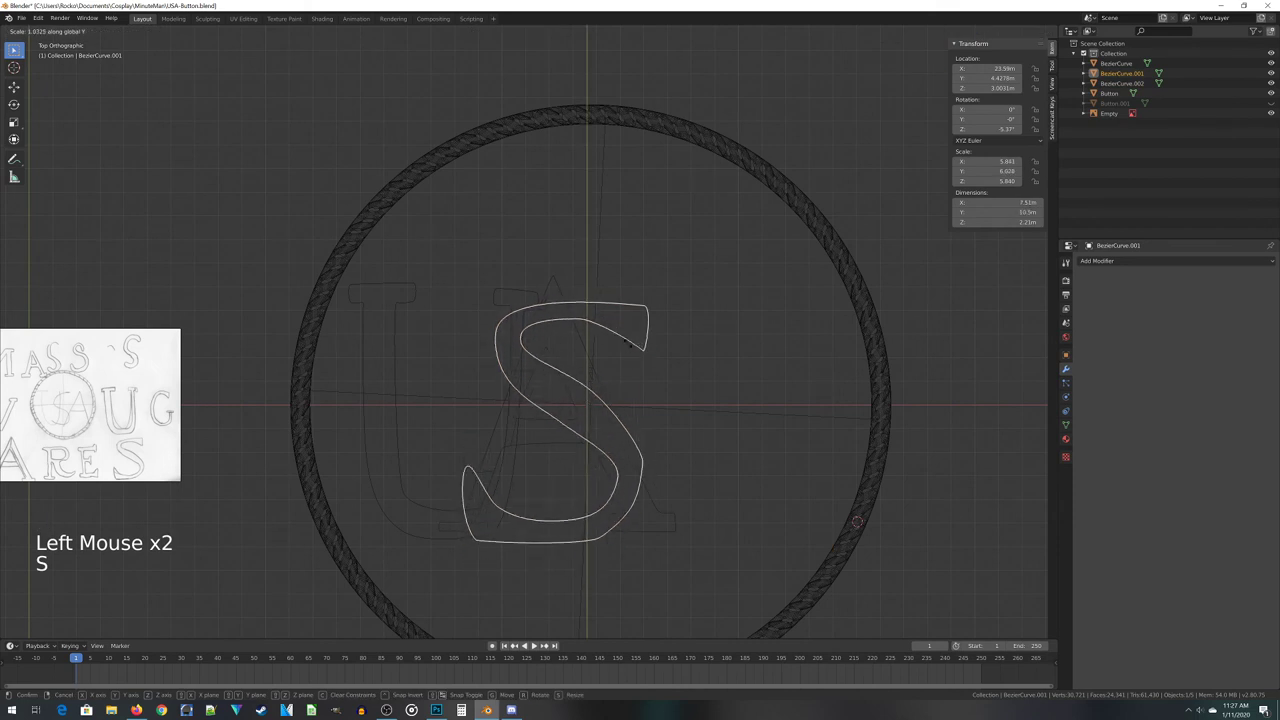
left_click(628, 342)
key("g")
key("y")
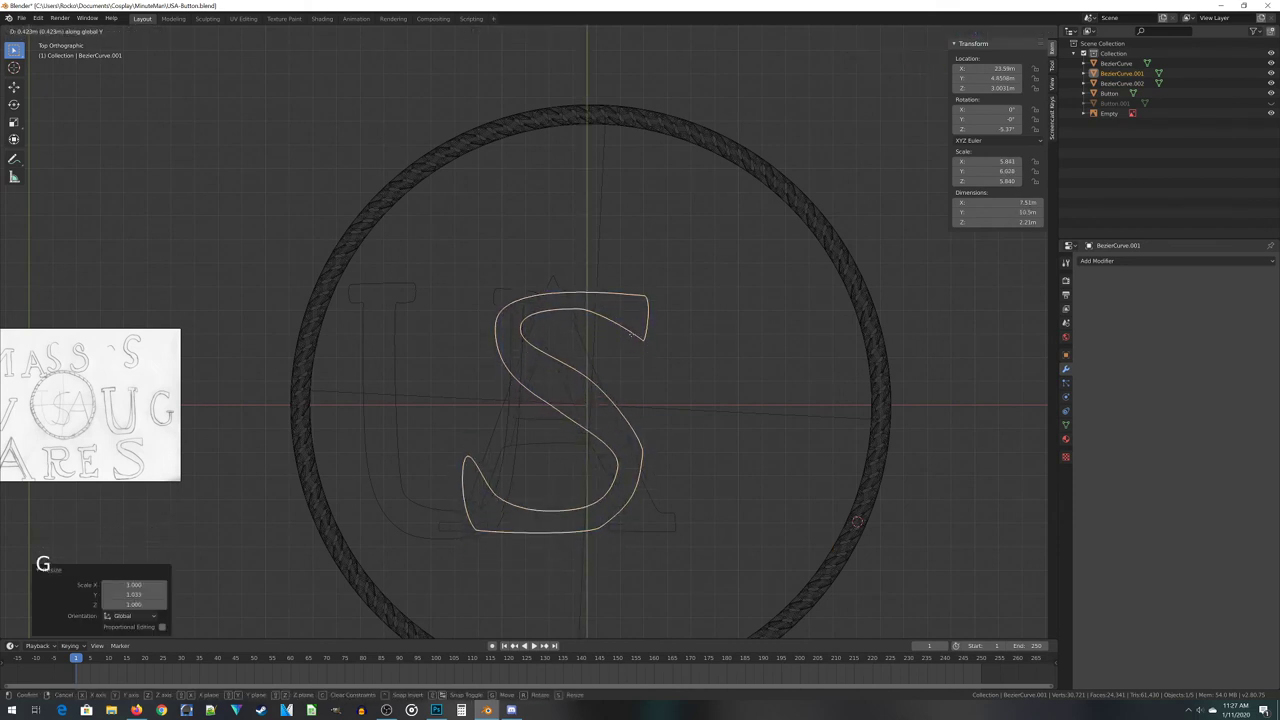
left_click(631, 334)
Move the A about 5.25 m along X into the right half of the ring, overlapping the S
left_click(650, 492)
key("g")
key("x")
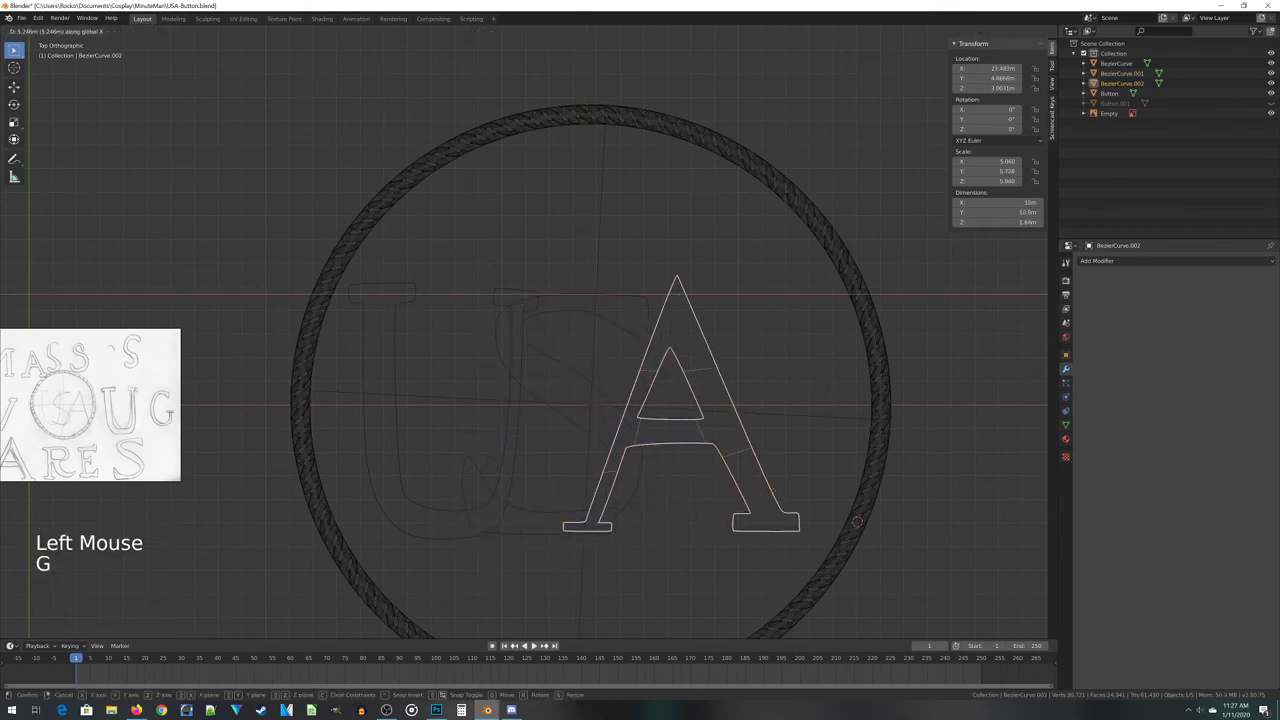
left_click(857, 521)
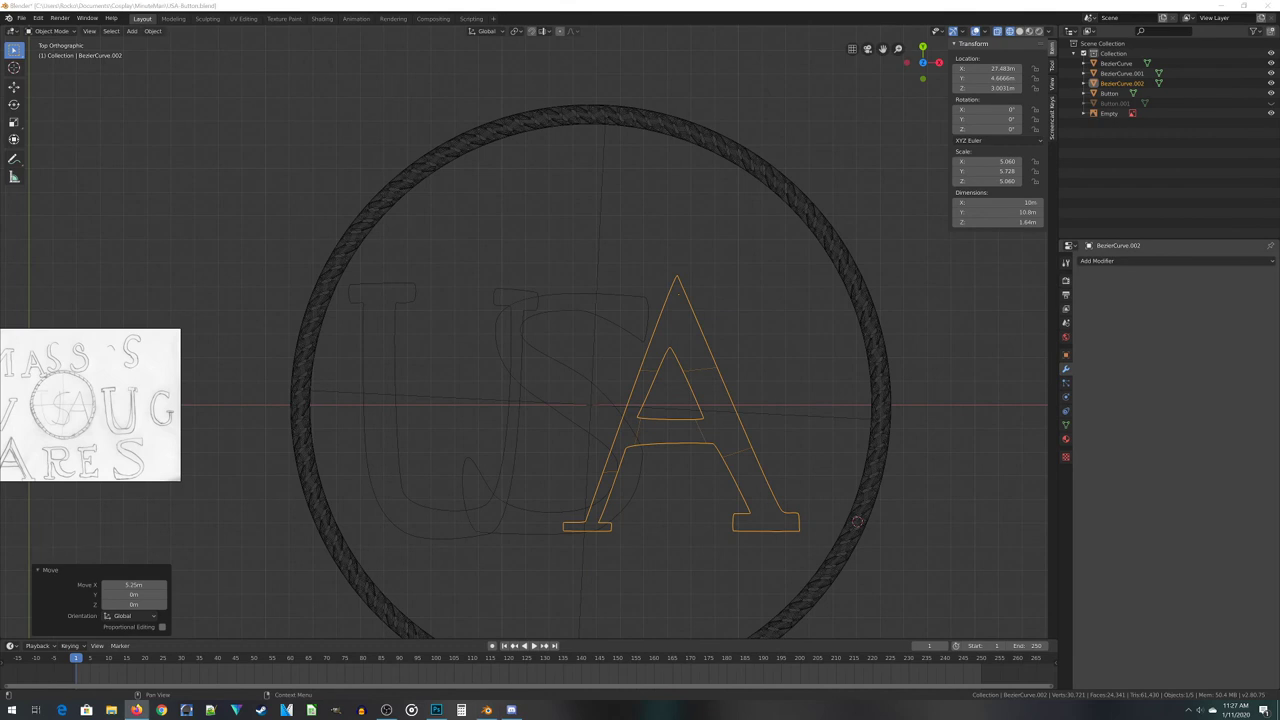
Stretch the A along X by about 1.13 and shift it about 0.66 m along X towards the button rim
left_click(819, 431)
left_click(748, 443)
key("s")
key("x")
left_click(788, 442)
key("g")
key("x")
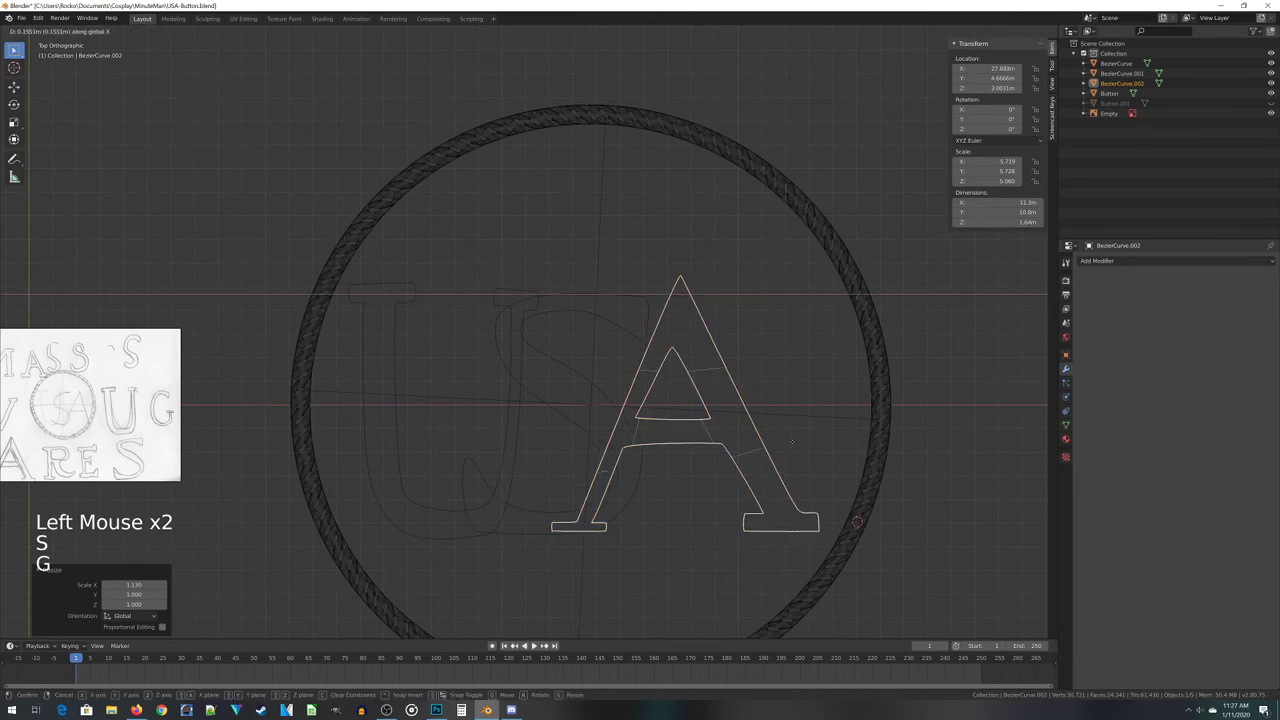
left_click(792, 443)
Widen the U along X to a scale of about 5.72 and shift it along X to overlap the S
left_click(521, 427)
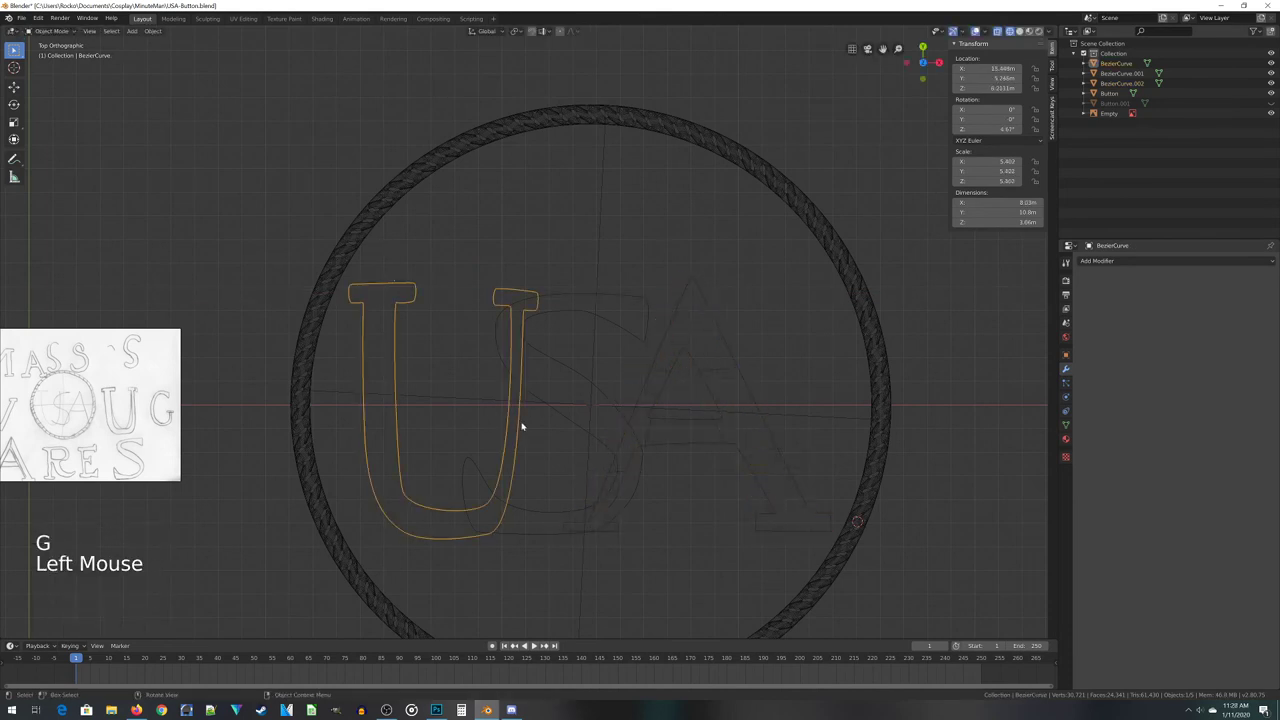
key("s")
key("x")
left_click(560, 434)
key("g")
key("x")
left_click(575, 433)
left_click(813, 514)
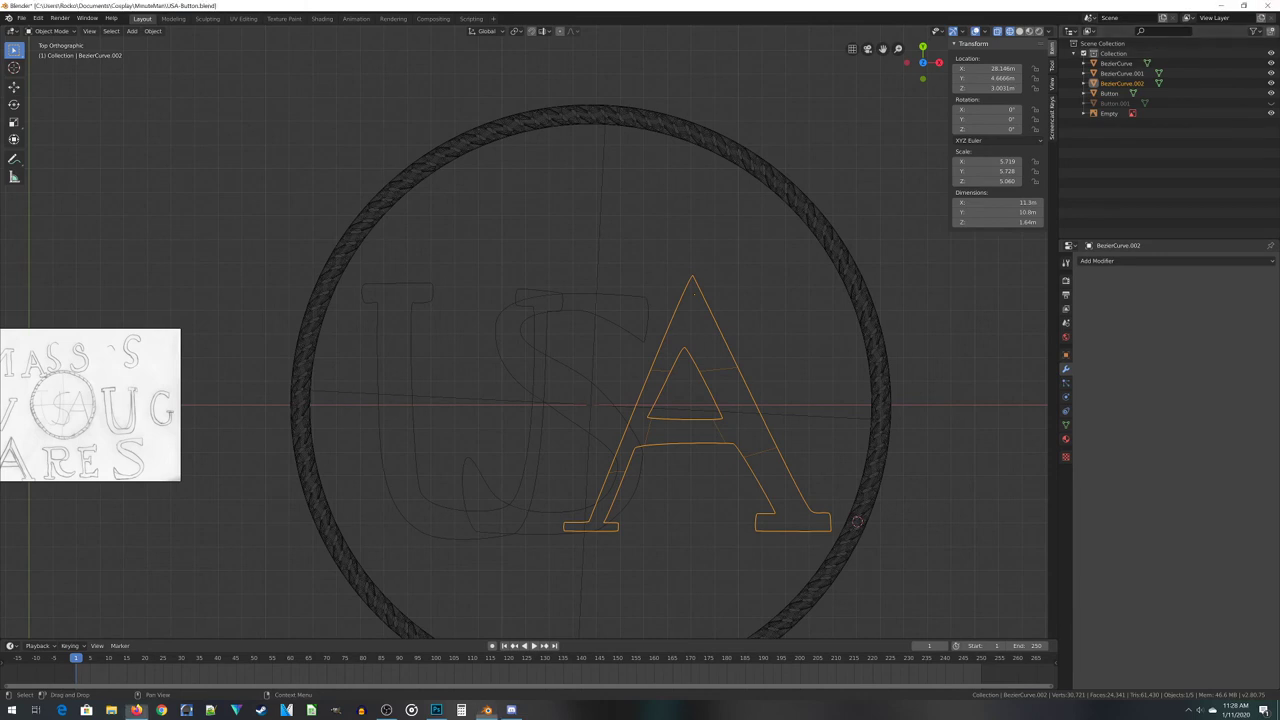
Flatten the U along Z by about 0.62 and lower it about 5.6 m along Z into the button
scroll(578, 532, "down", 2)
middle_click_drag(574, 514, 583, 468)
left_click(449, 374)
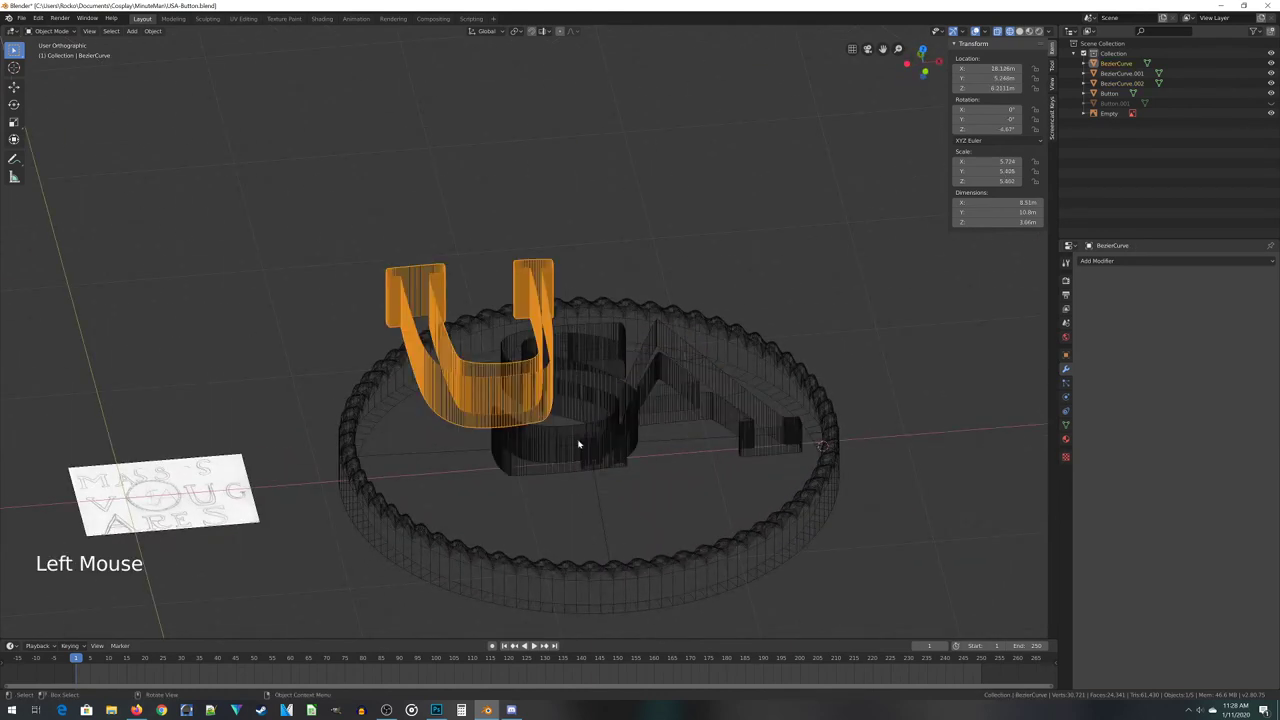
key("KP_1")
scroll(517, 457, "up", 2)
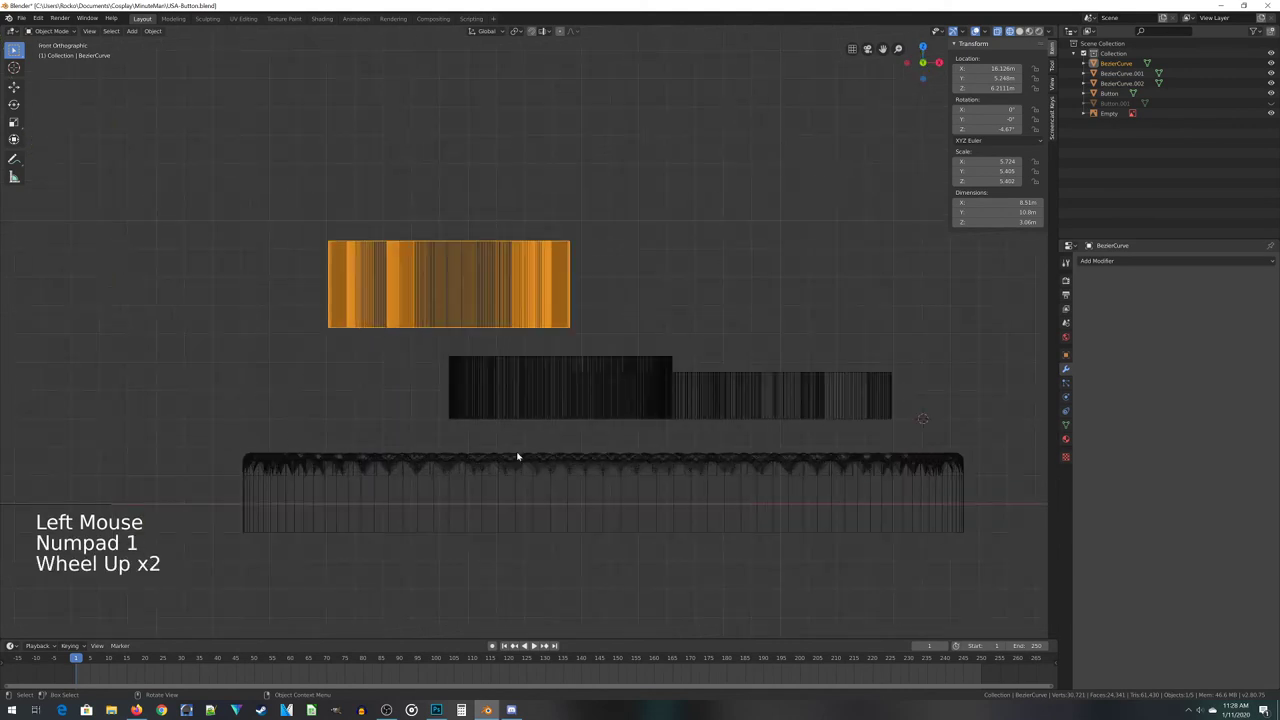
key("s")
key("z")
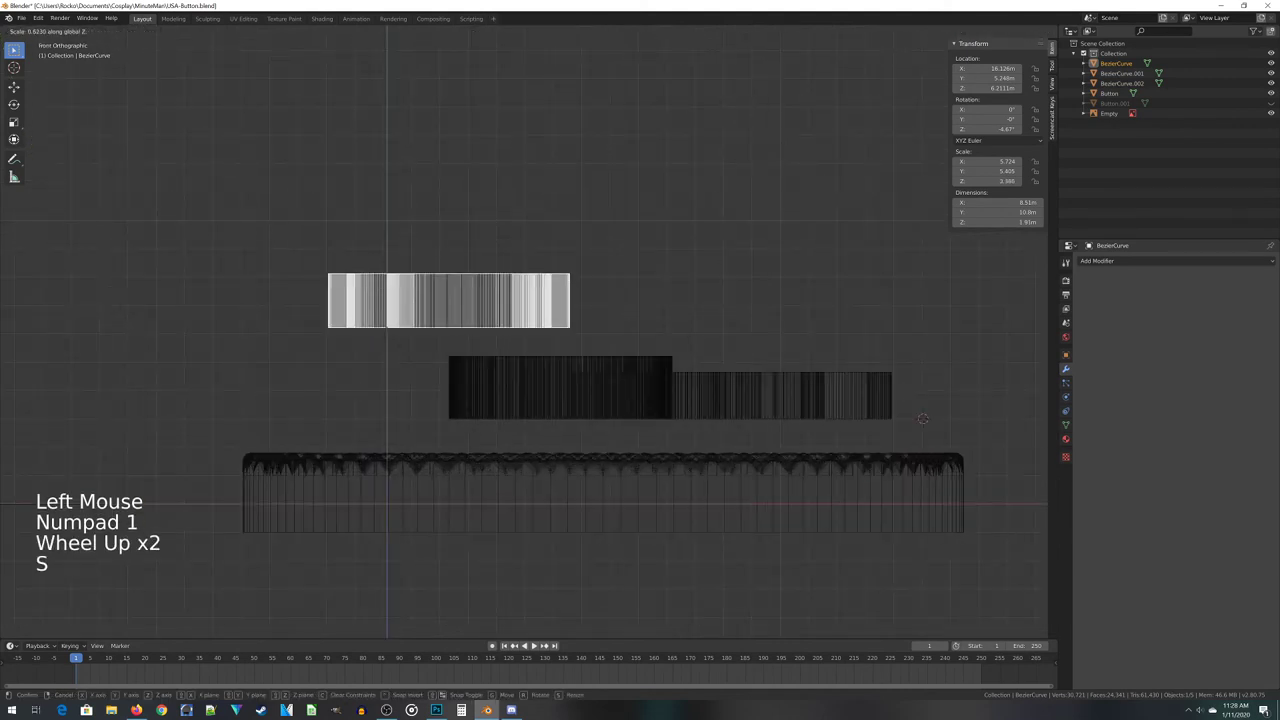
left_click(466, 411)
key("g")
key("z")
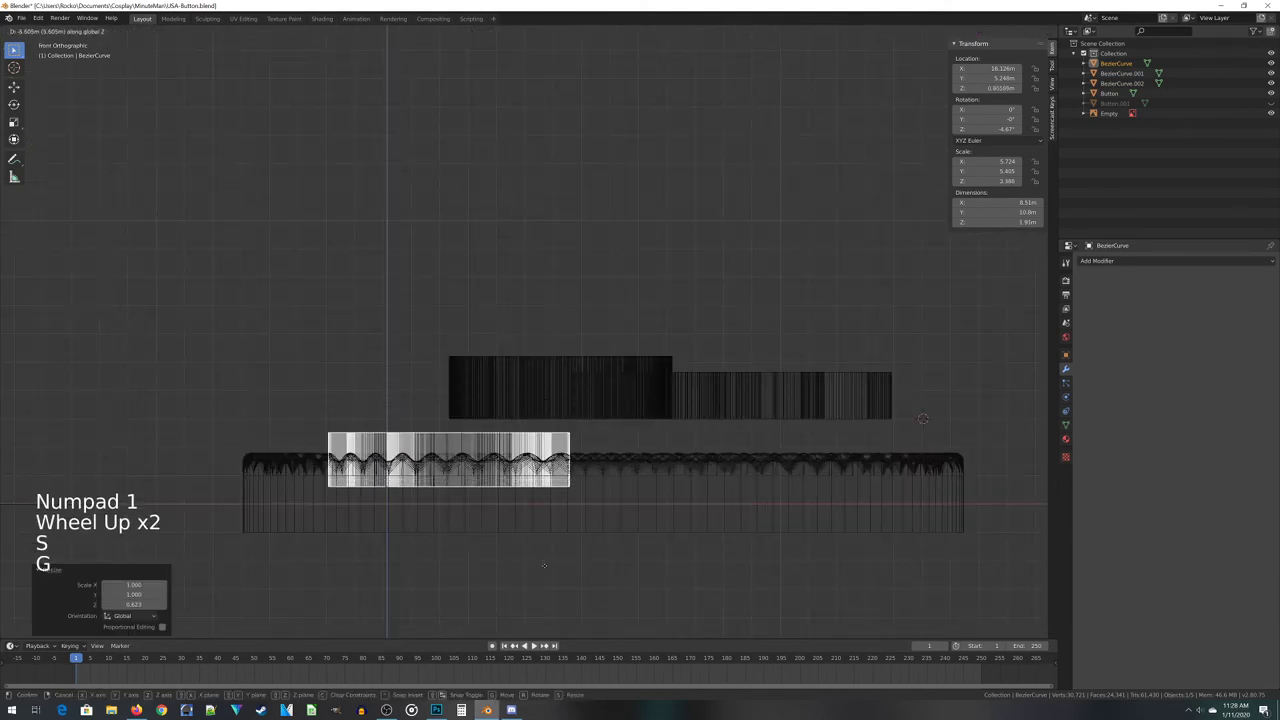
left_click(544, 566)
Lower the S about 2.7 m and the A about 2.1 m along Z into the button
left_click(593, 399)
key("g")
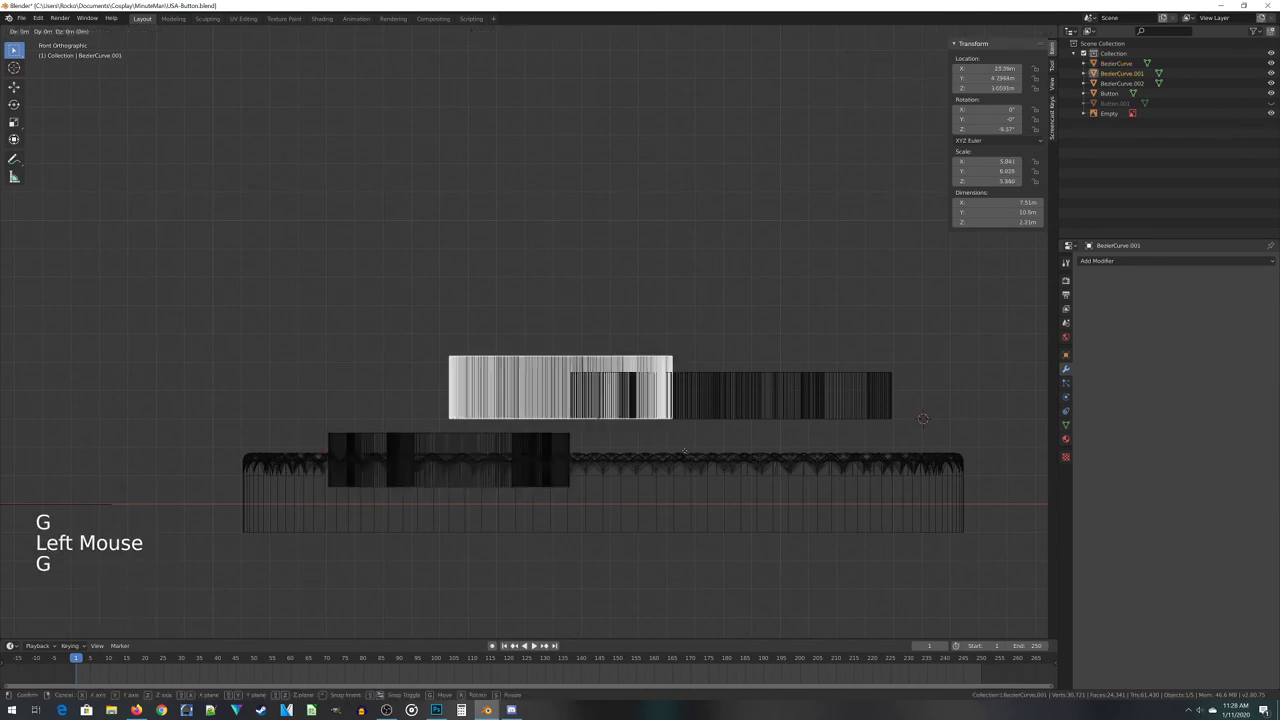
key("z")
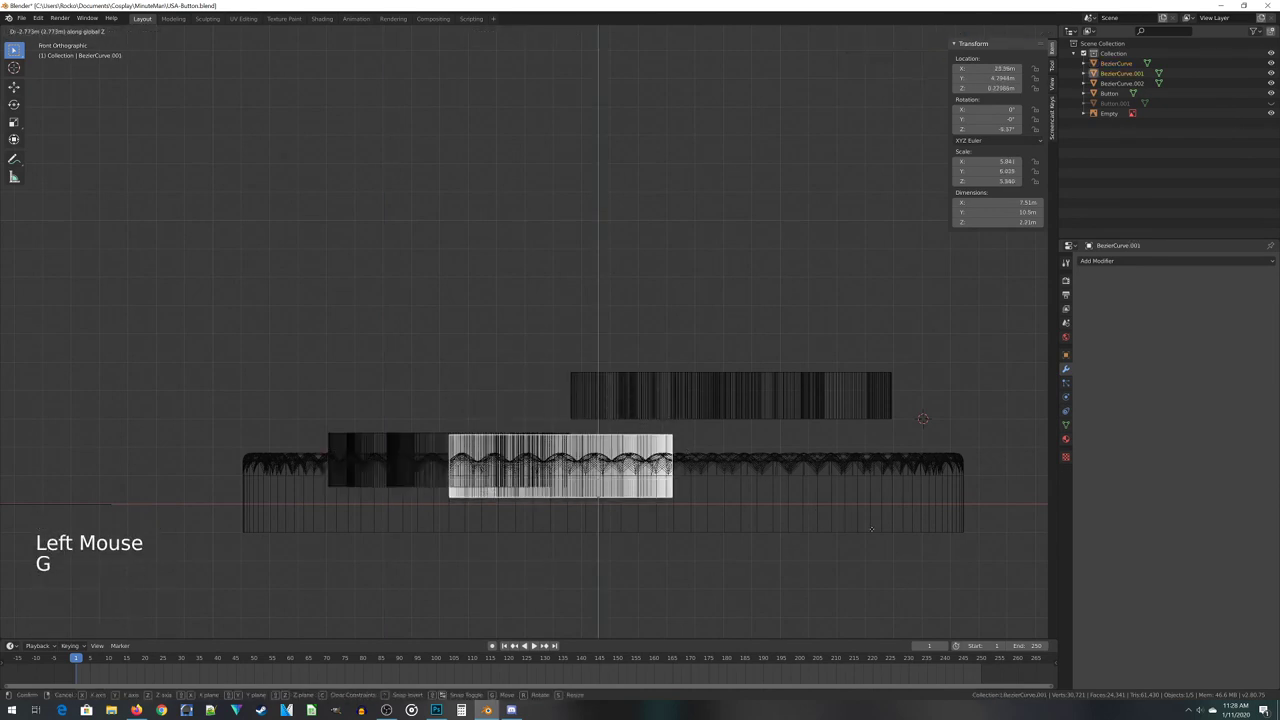
left_click(780, 409)
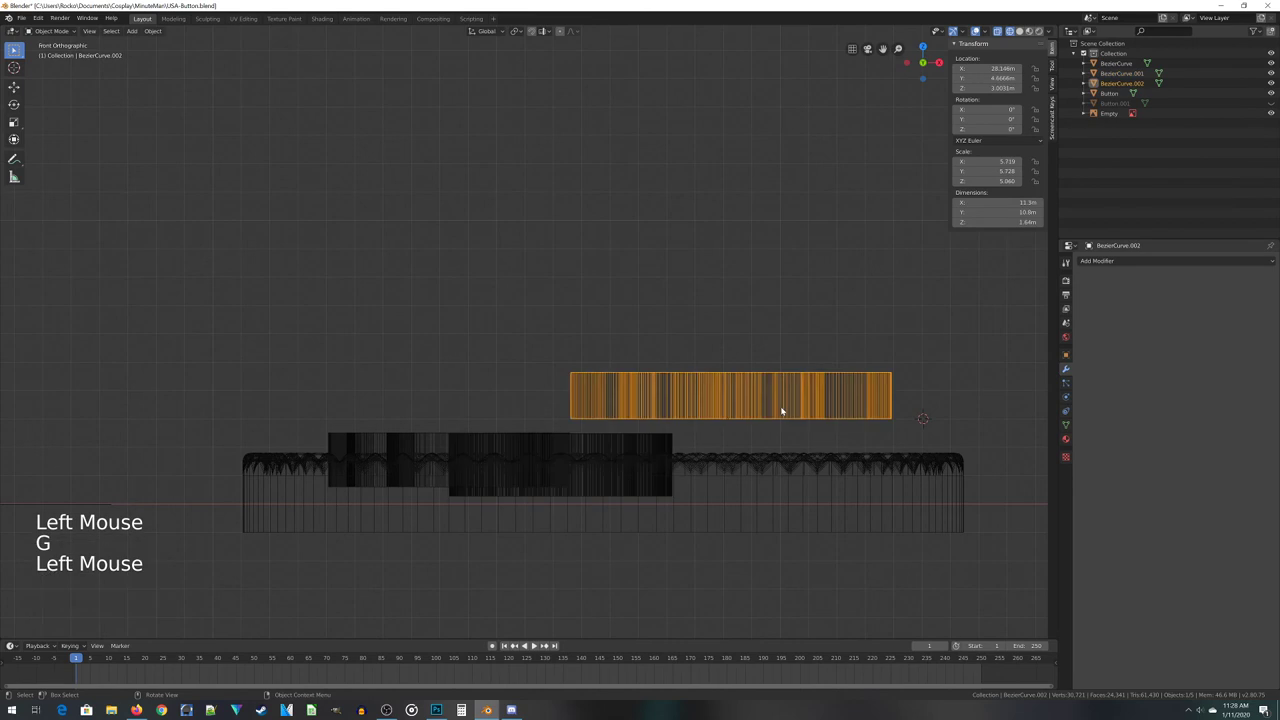
key("g")
key("z")
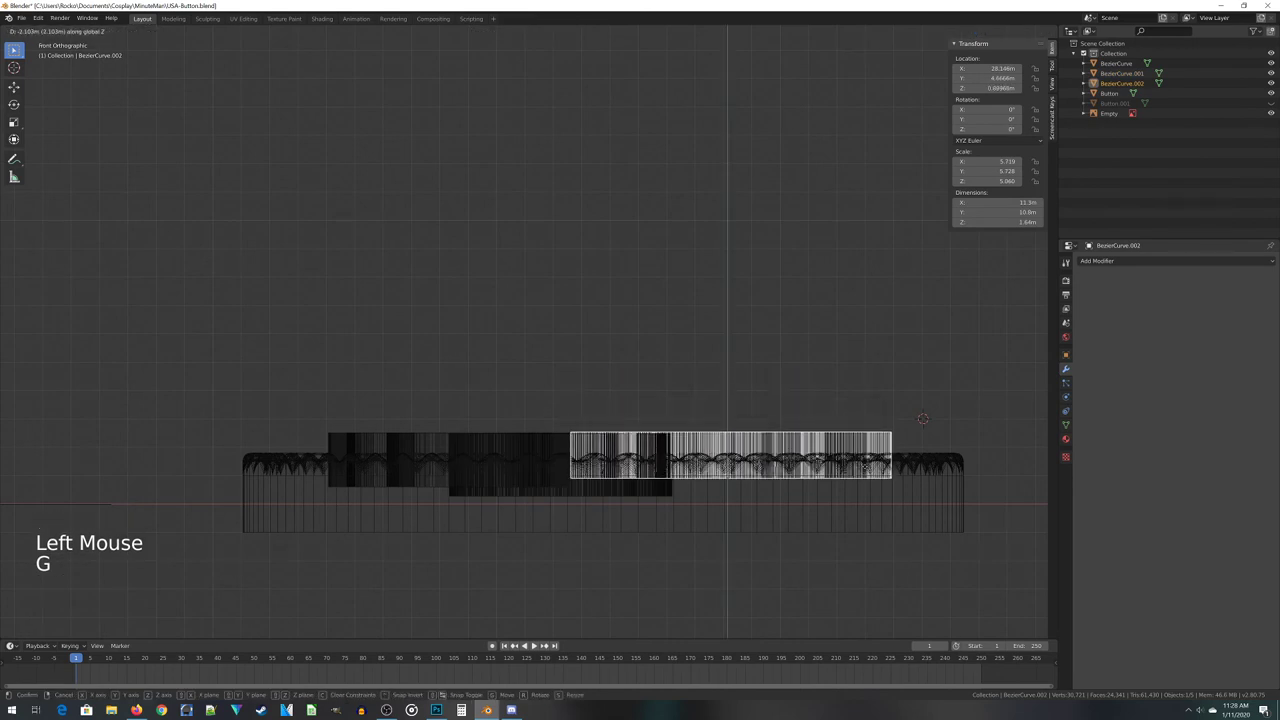
left_click(872, 470)
Stretch the A along Z to a scale of about 6.9 and lower it about 0.62 m, level with the other letters
key("s")
key("z")
left_click(928, 556)
key("g")
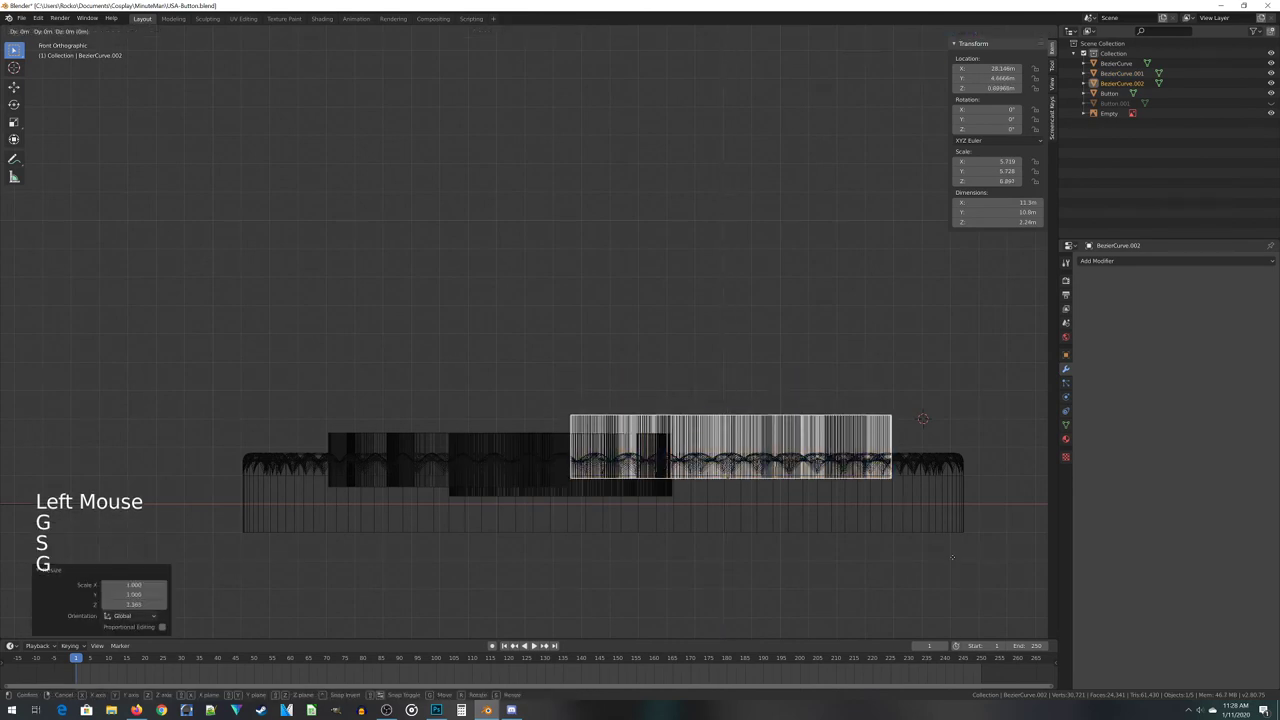
key("z")
left_click(600, 574)
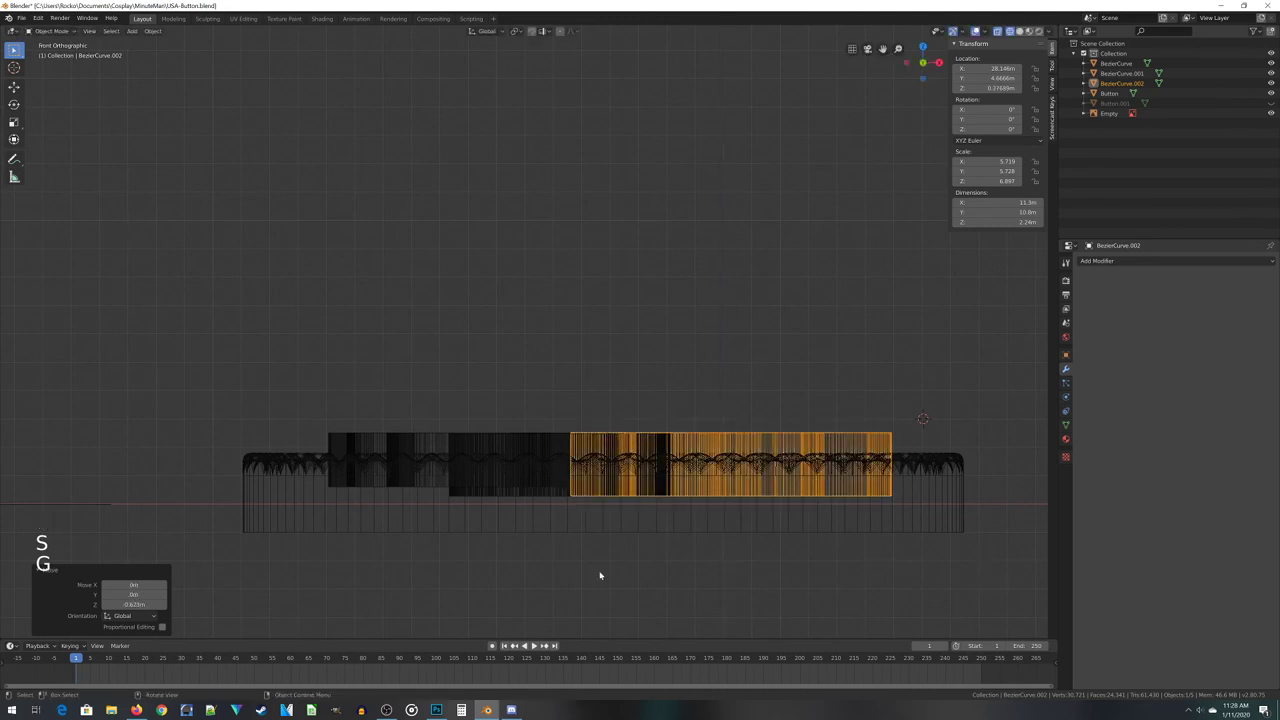
Switch to solid shading to check the raised lettering from several angles, and save the file
scroll(301, 541, "up", 2)
scroll(368, 550, "down", 2)
mouse_move(600, 586)
middle_mouse_down()
mouse_move(551, 609)
mouse_move(531, 543)
mouse_move(614, 557)
mouse_move(534, 567)
middle_mouse_up()
key("z")
scroll(582, 578, "down", 2)
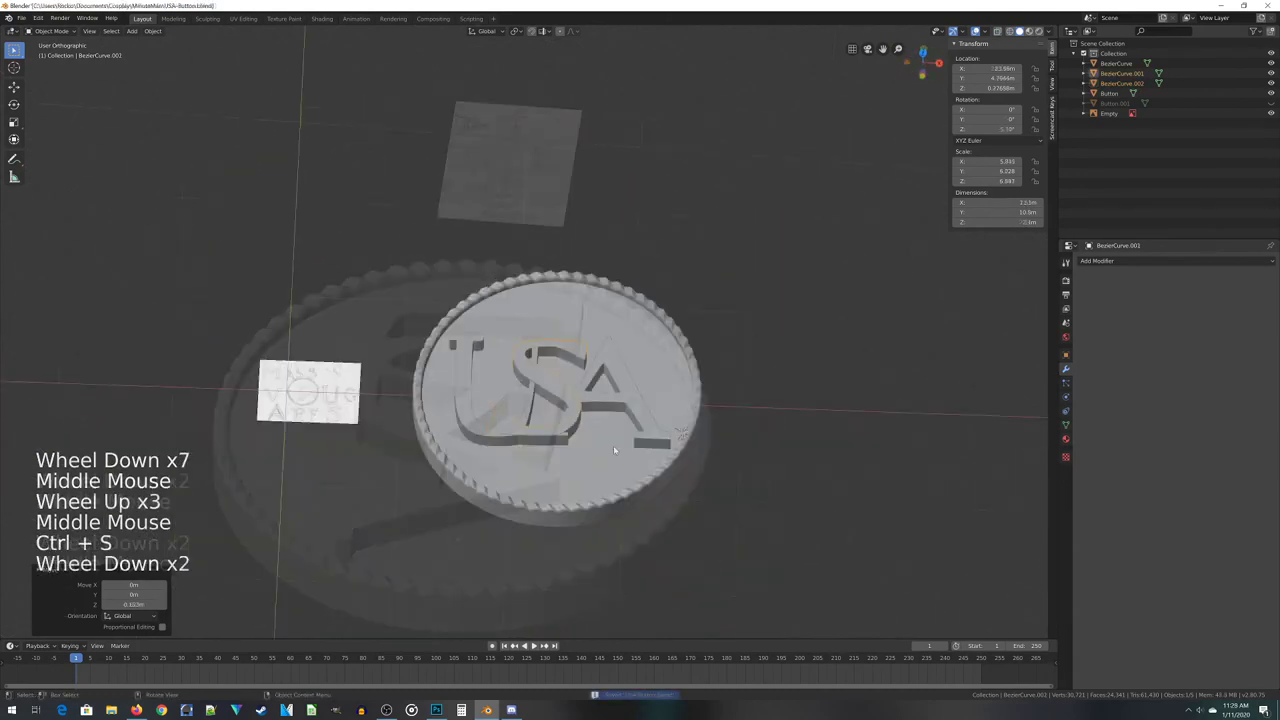
scroll(613, 445, "down", 1)
middle_click_drag(613, 445, 563, 486)
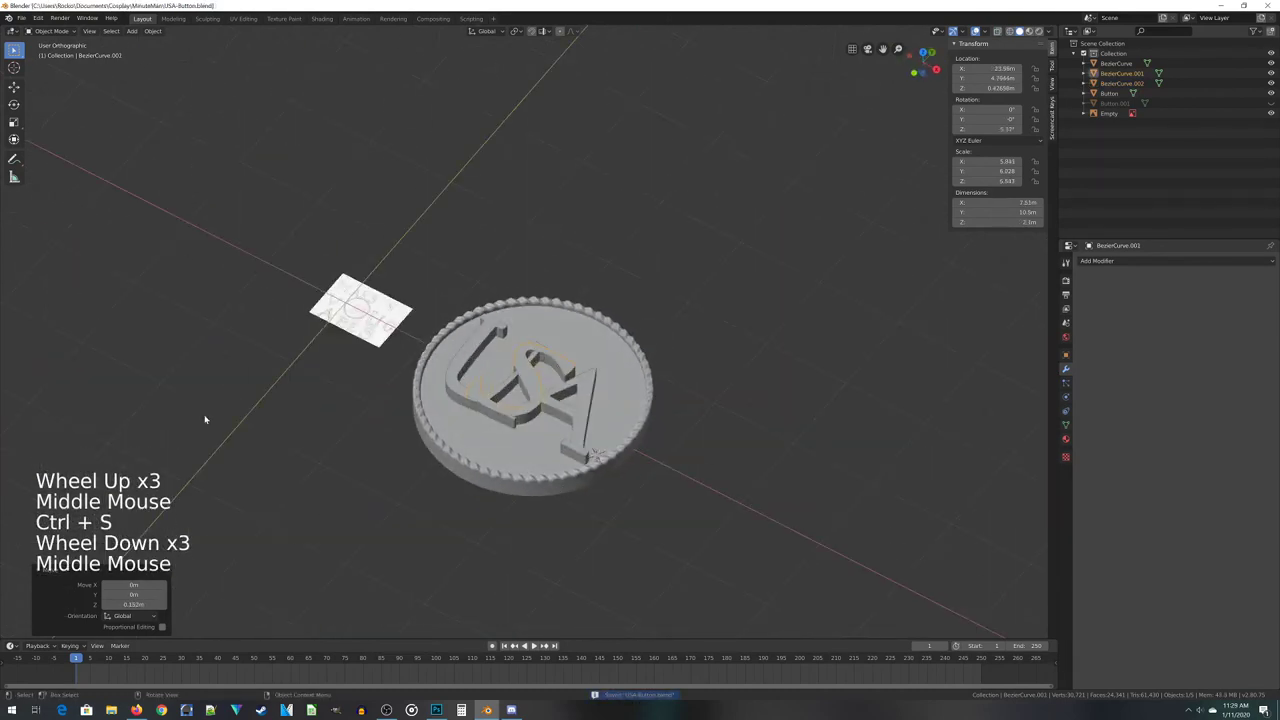
scroll(282, 524, "up", 2)
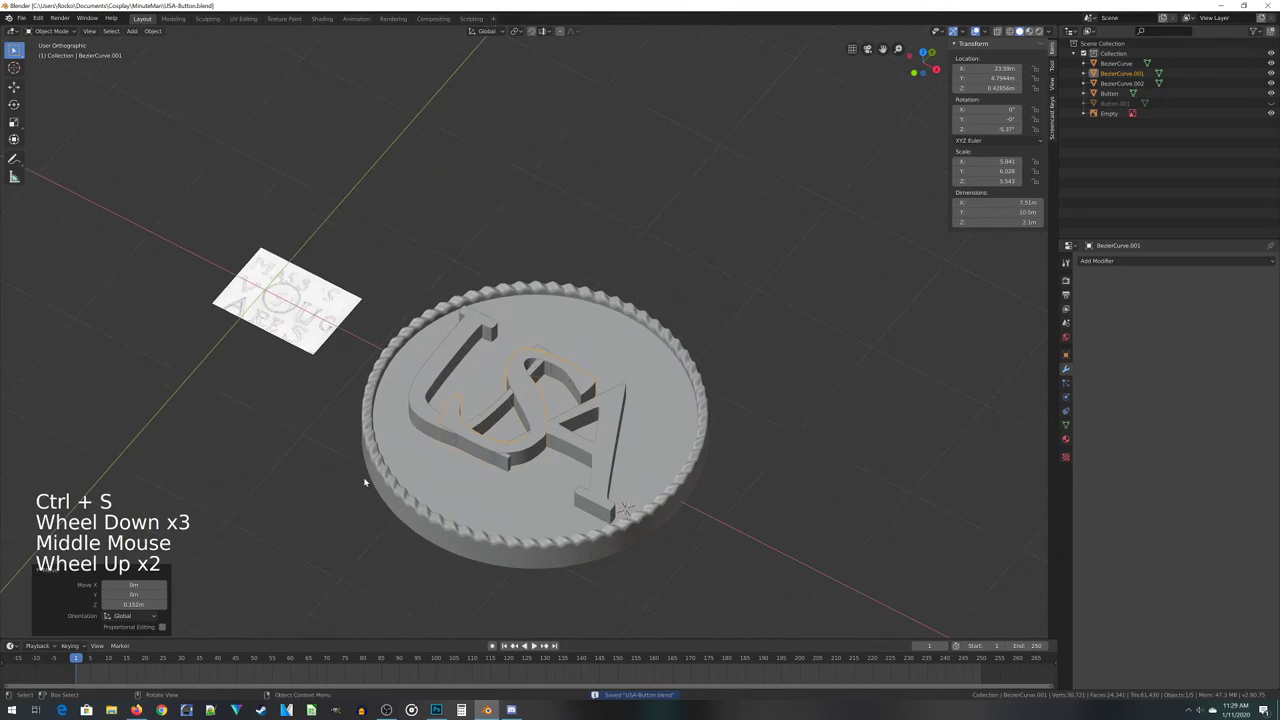
middle_click_drag(366, 474, 389, 480)
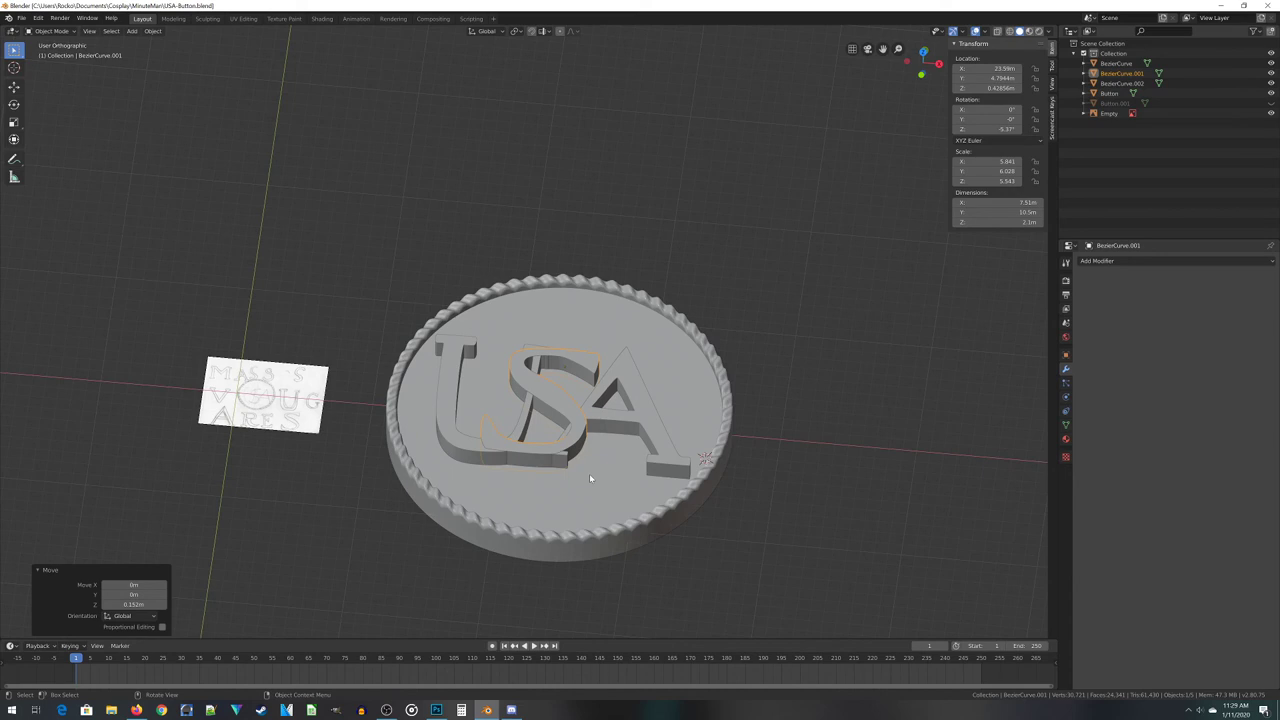
Add a cube, move it below the button and scale it up uniformly to about 2.79
key("KP_1")
scroll(740, 557, "up", 2)
left_click(721, 557)
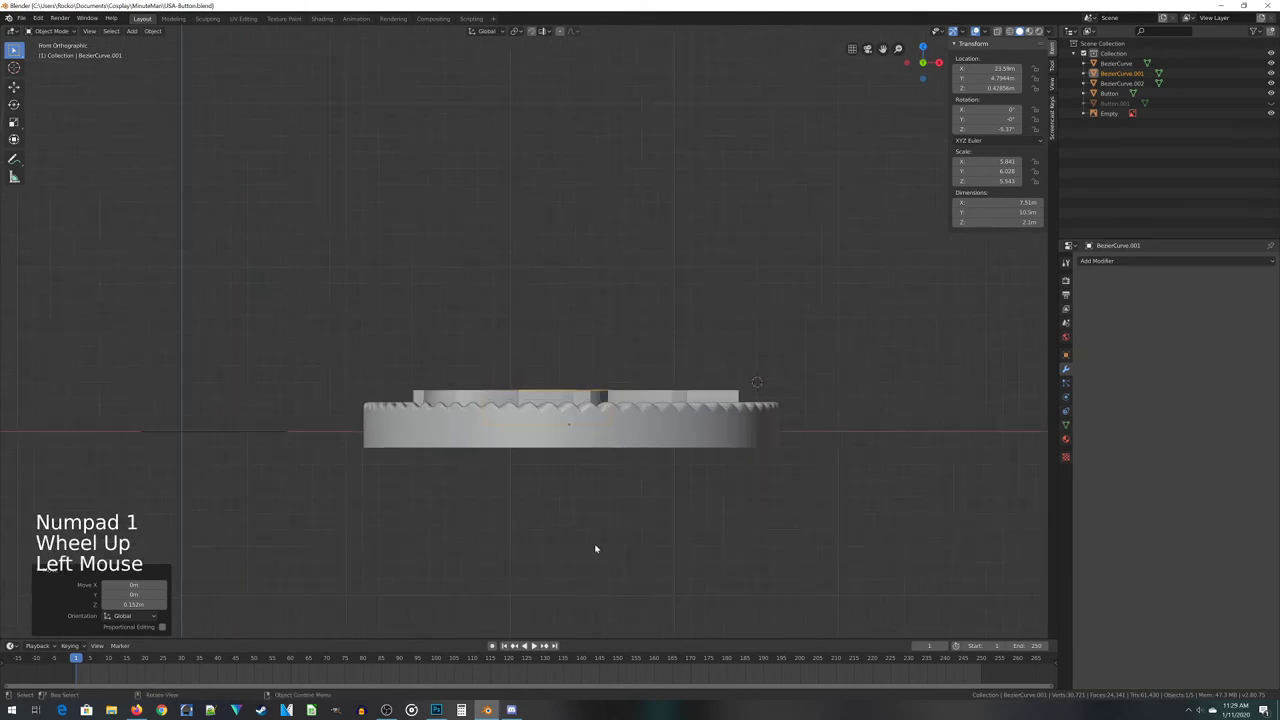
key("shift+a")
mouse_move(532, 511)
left_click(617, 521)
key("g")
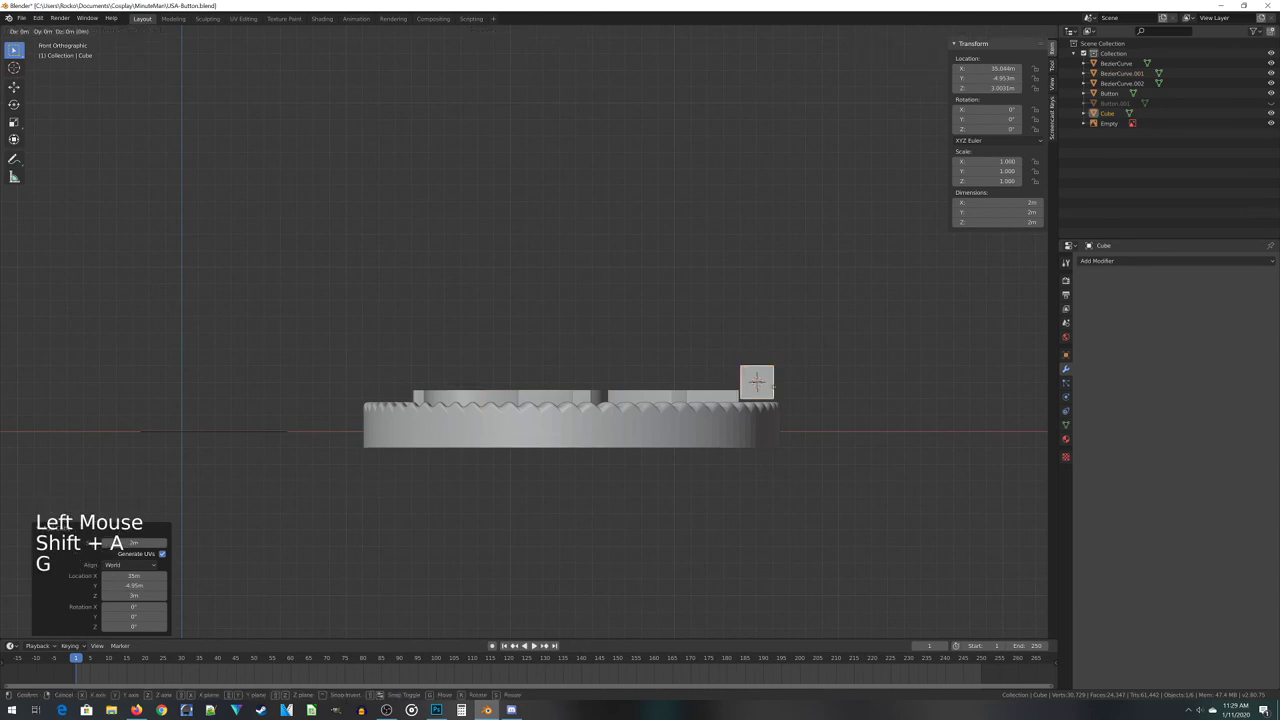
left_click(573, 487)
key("s")
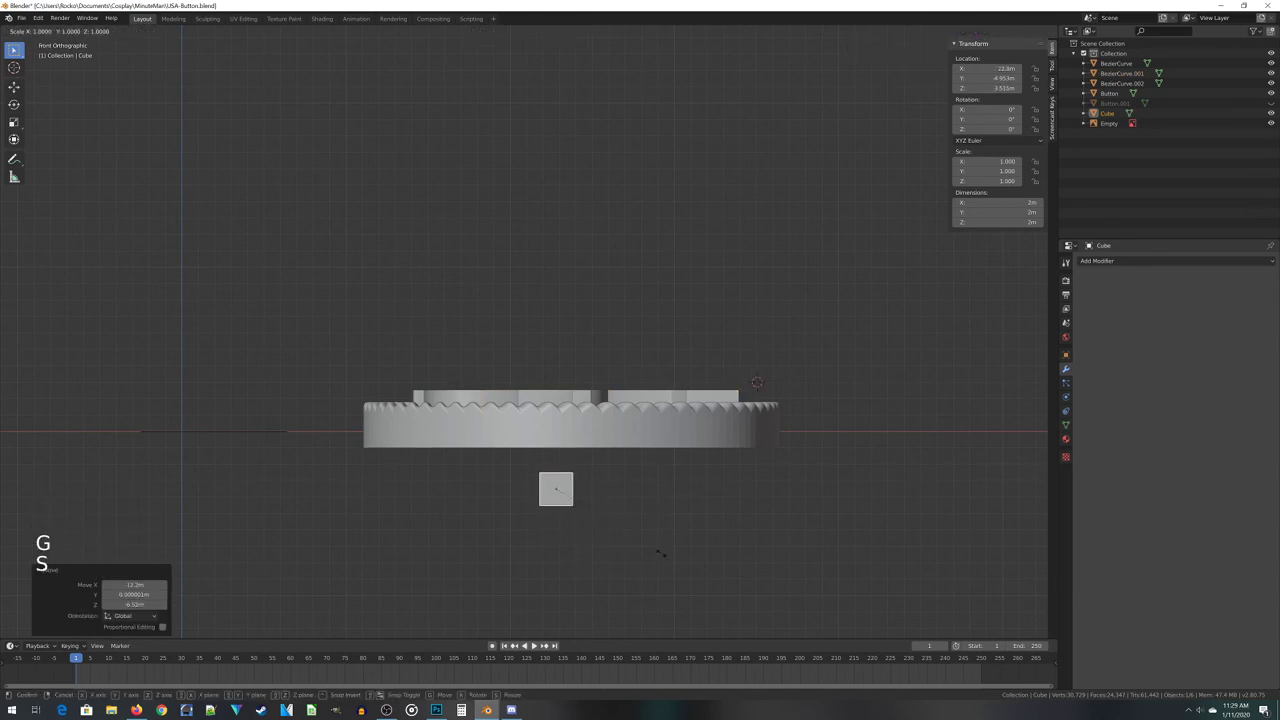
left_click(809, 64)
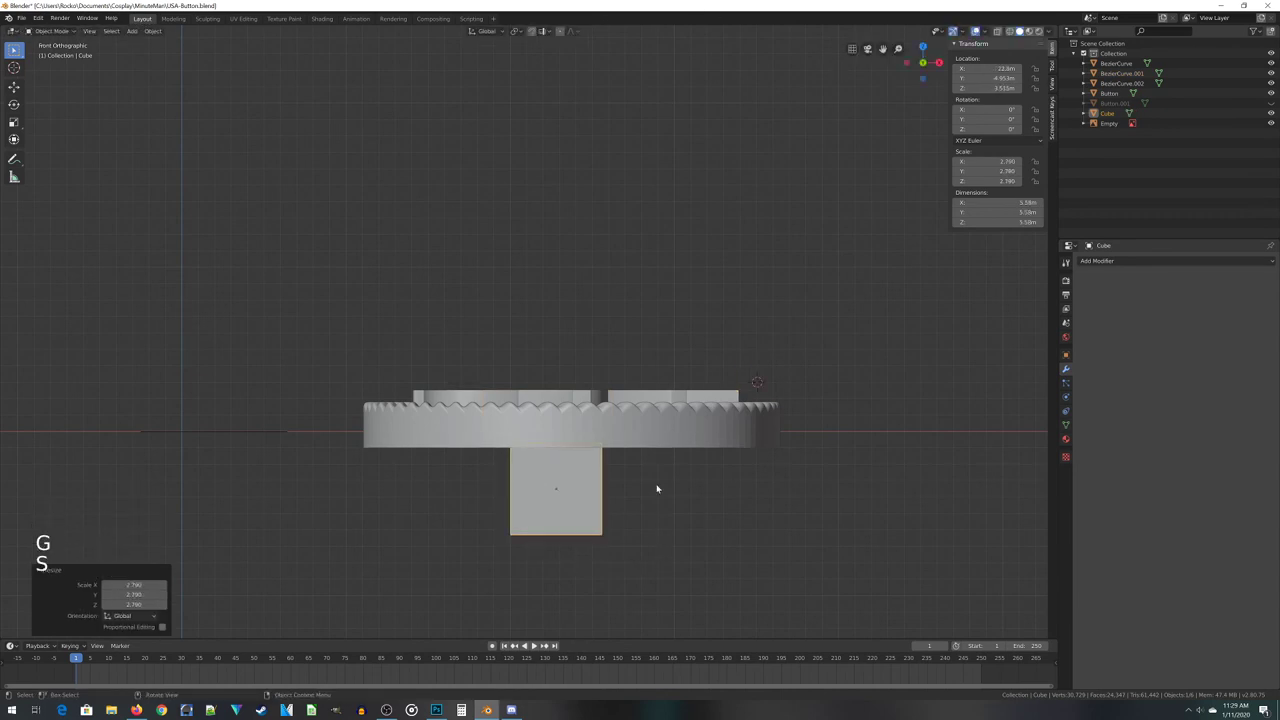
Centre the cube beneath the button by moving it about 0.95 m along X and about 5 m along Y
key("g")
left_click(639, 544)
key("KP_7")
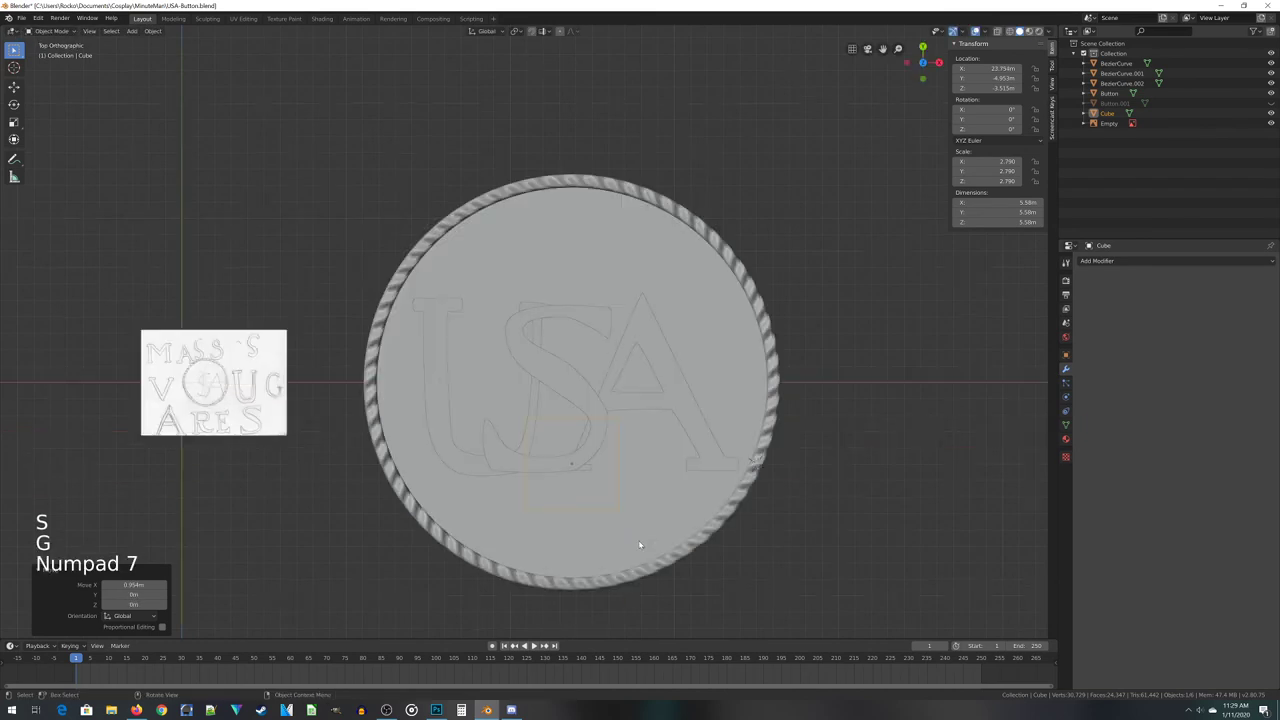
key("g")
key("y")
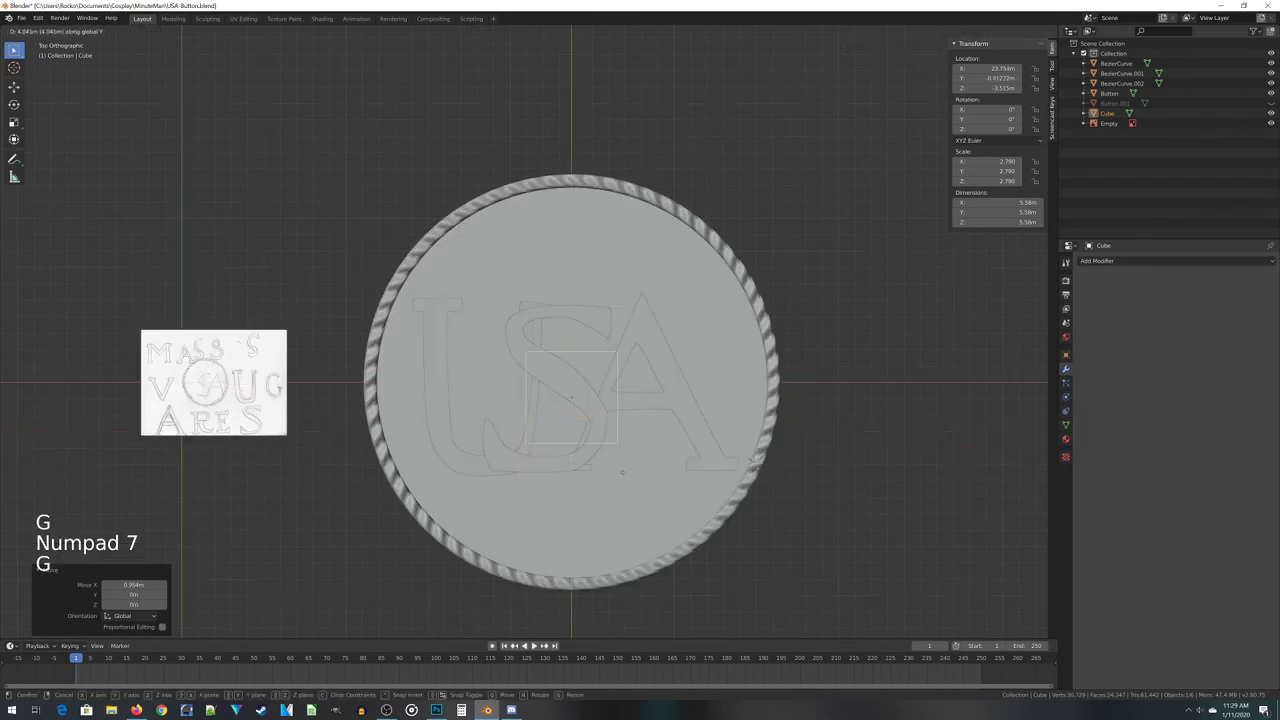
left_click(617, 457)
Bevel the cube's two lower edges that run along Y, using 7 segments
key("KP_1")
scroll(617, 457, "up", 1)
middle_click_drag(620, 563, 418, 360)
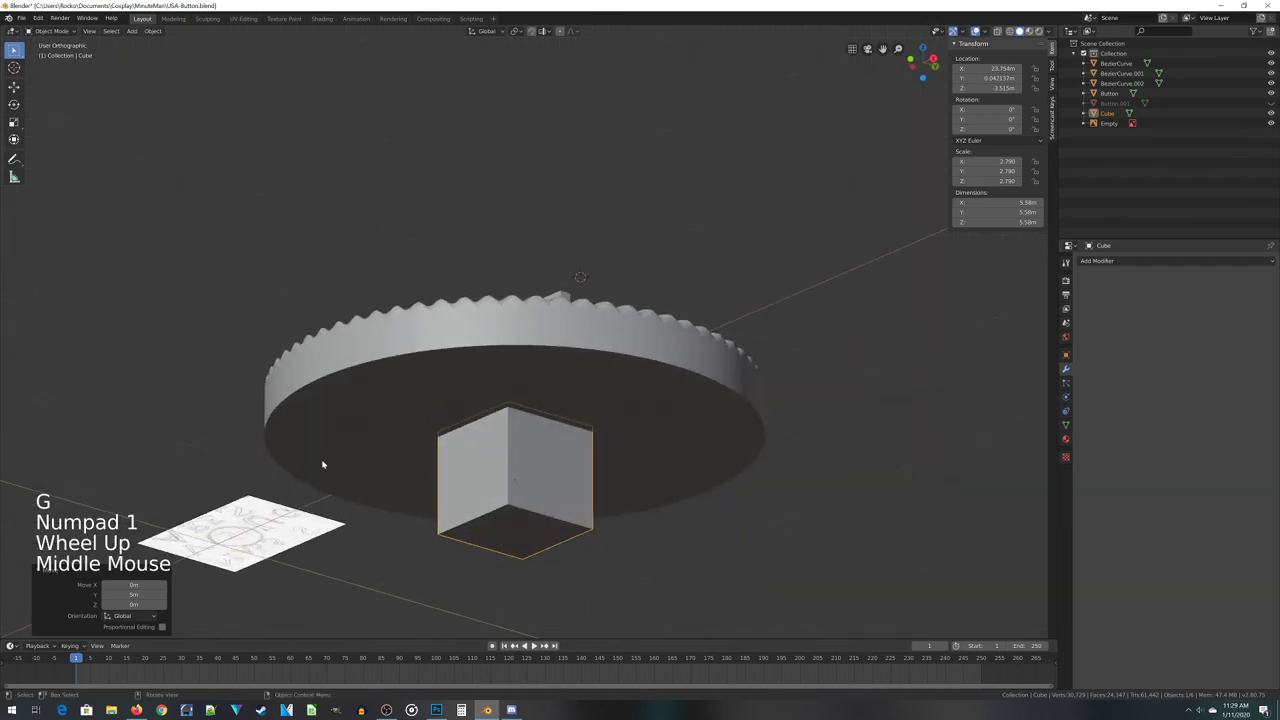
key("KP_1")
middle_click_drag(511, 523, 601, 461, "shift")
key("Tab")
key("Tab")
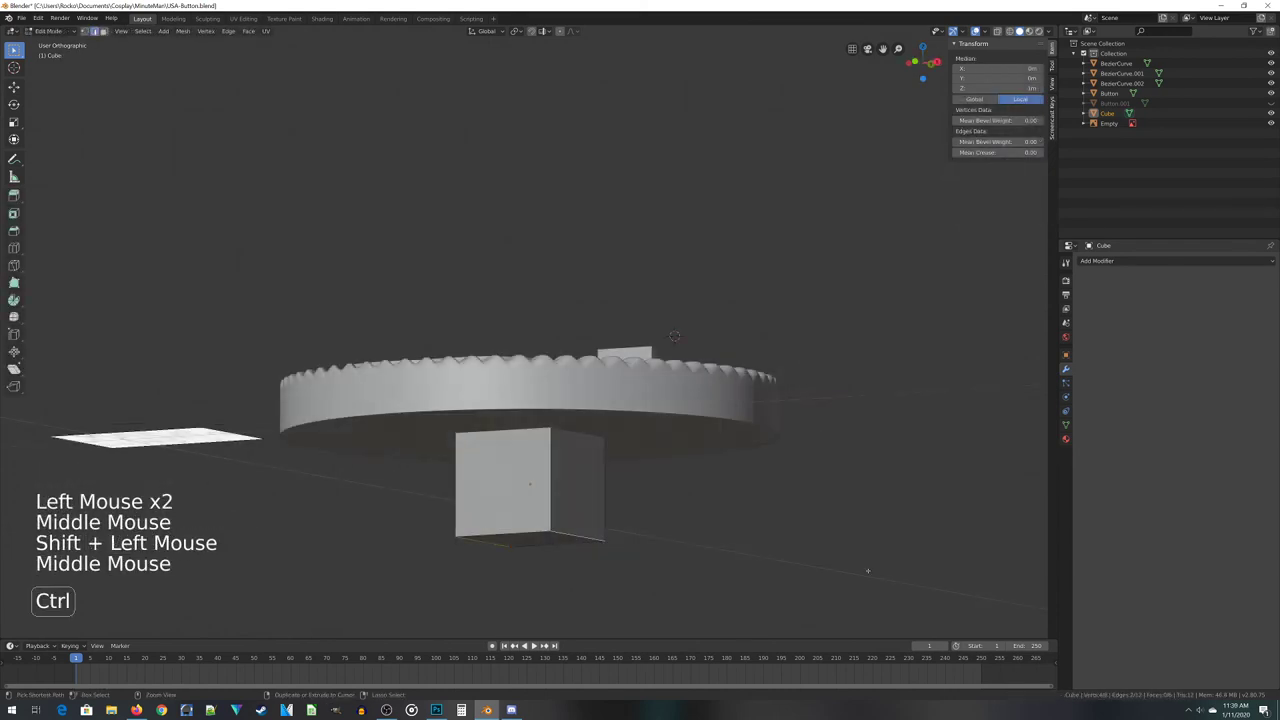
key("ctrl+b")
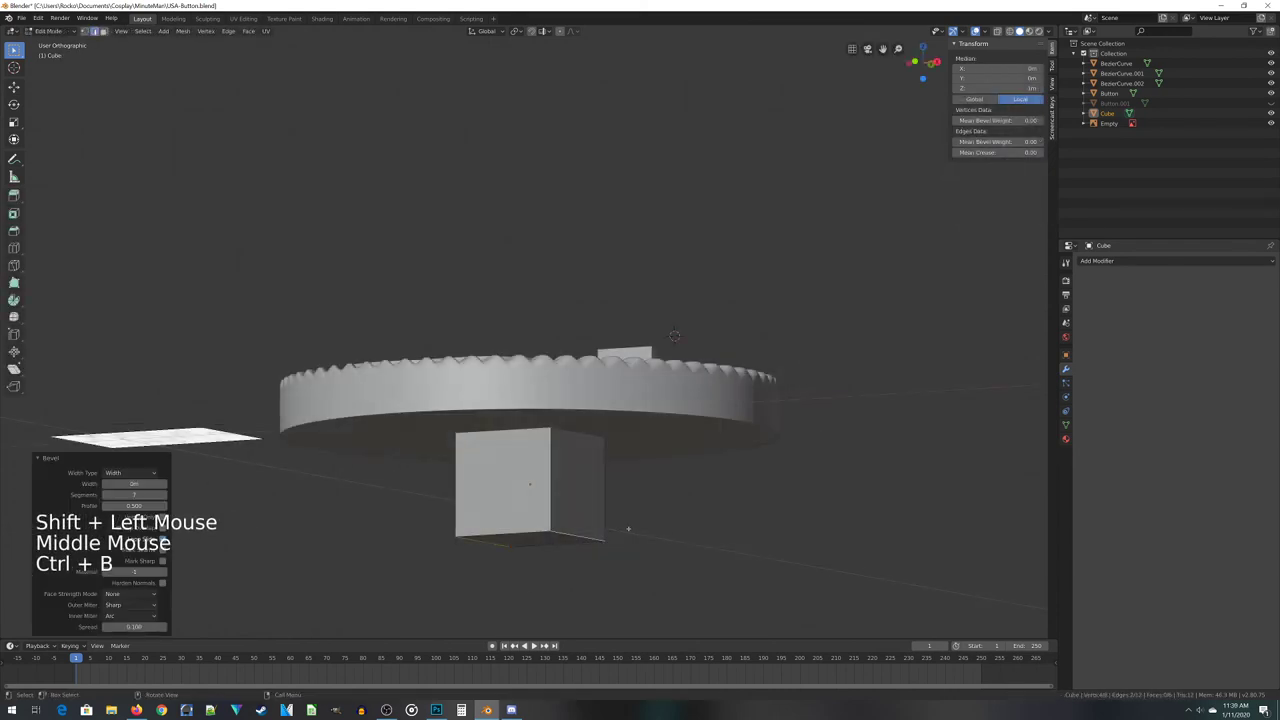
left_click_drag(134, 483, 185, 483)
middle_click_drag(460, 542, 700, 511)
key("Tab")
Narrow the rounded block along Y to a thickness of about 3.4 m
key("s")
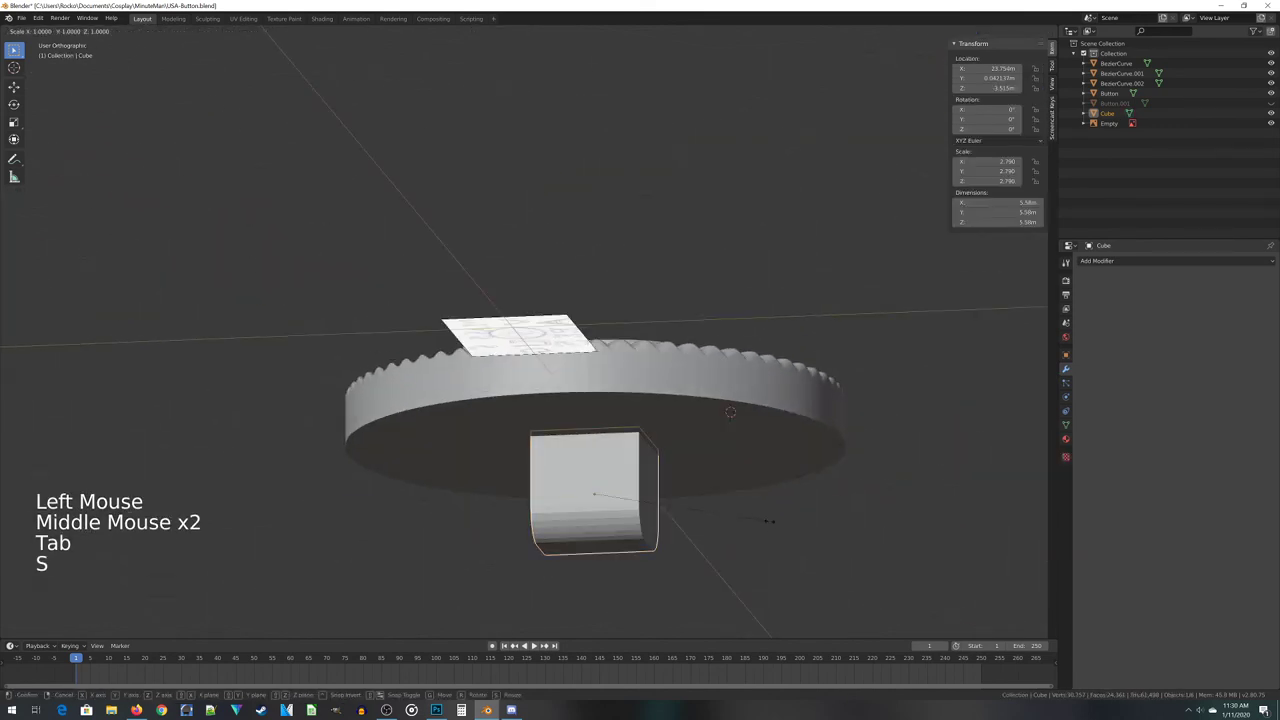
key("y")
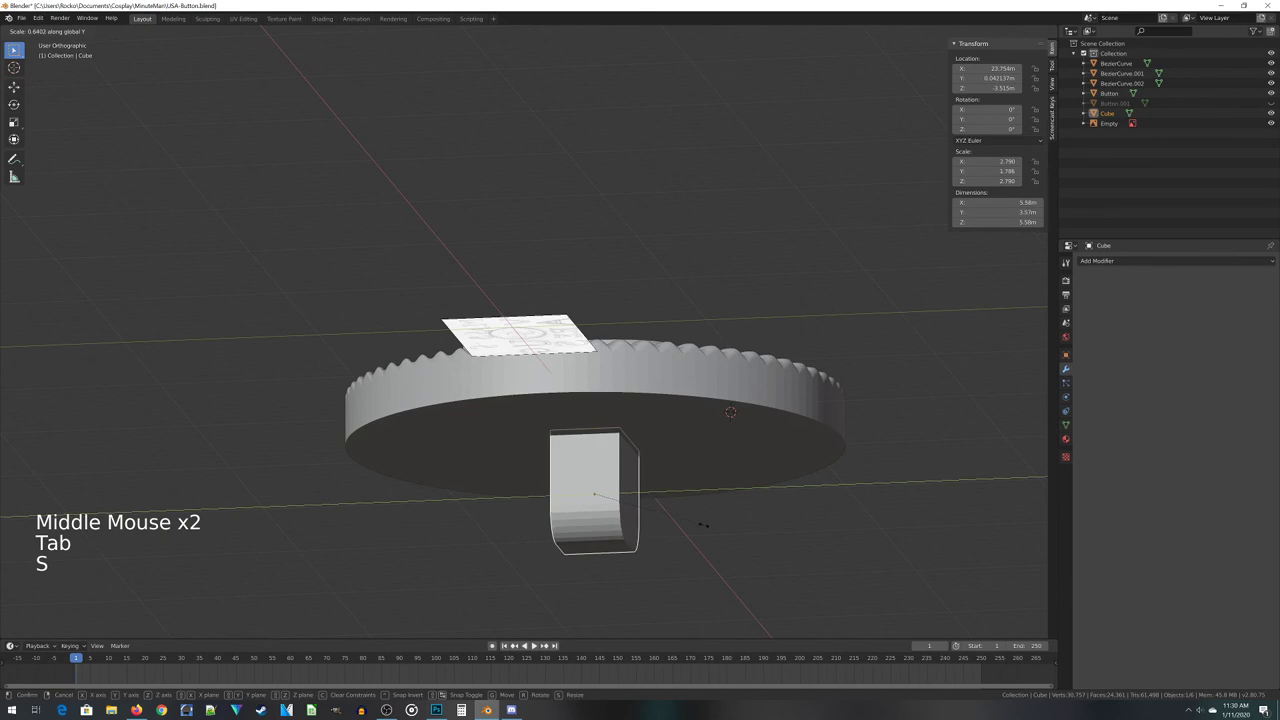
left_click(690, 528)
middle_click_drag(690, 528, 608, 503)
Add a cylinder and scale it to about 4.35 m in diameter and 7.84 m long along Z
key("shift+a")
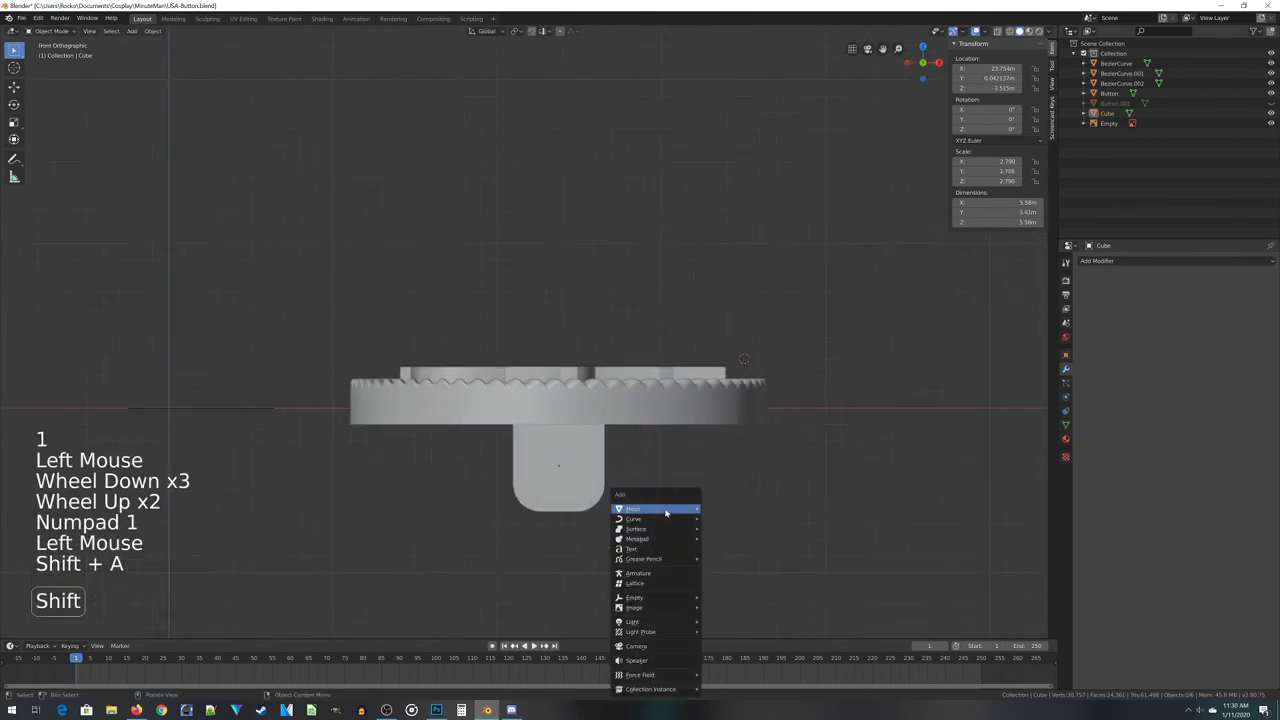
mouse_move(670, 512)
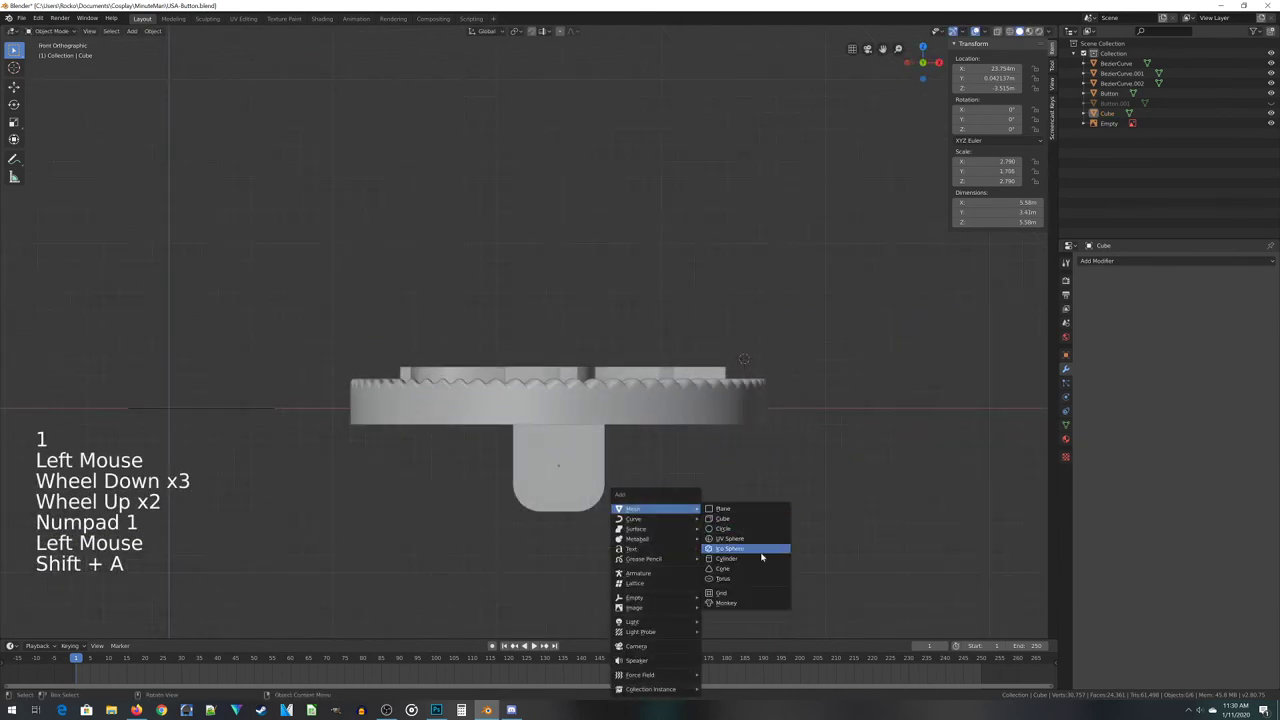
left_click(762, 560)
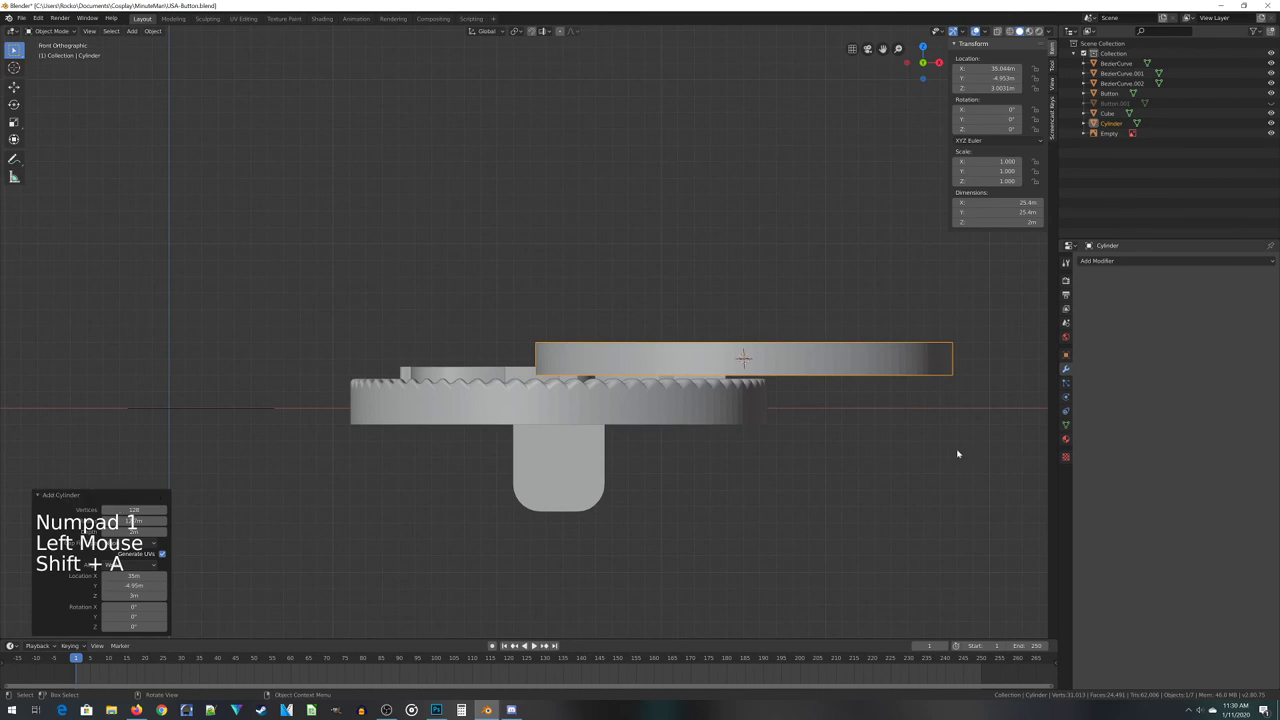
key("s")
left_click(777, 384)
key("s")
key("x")
key("z")
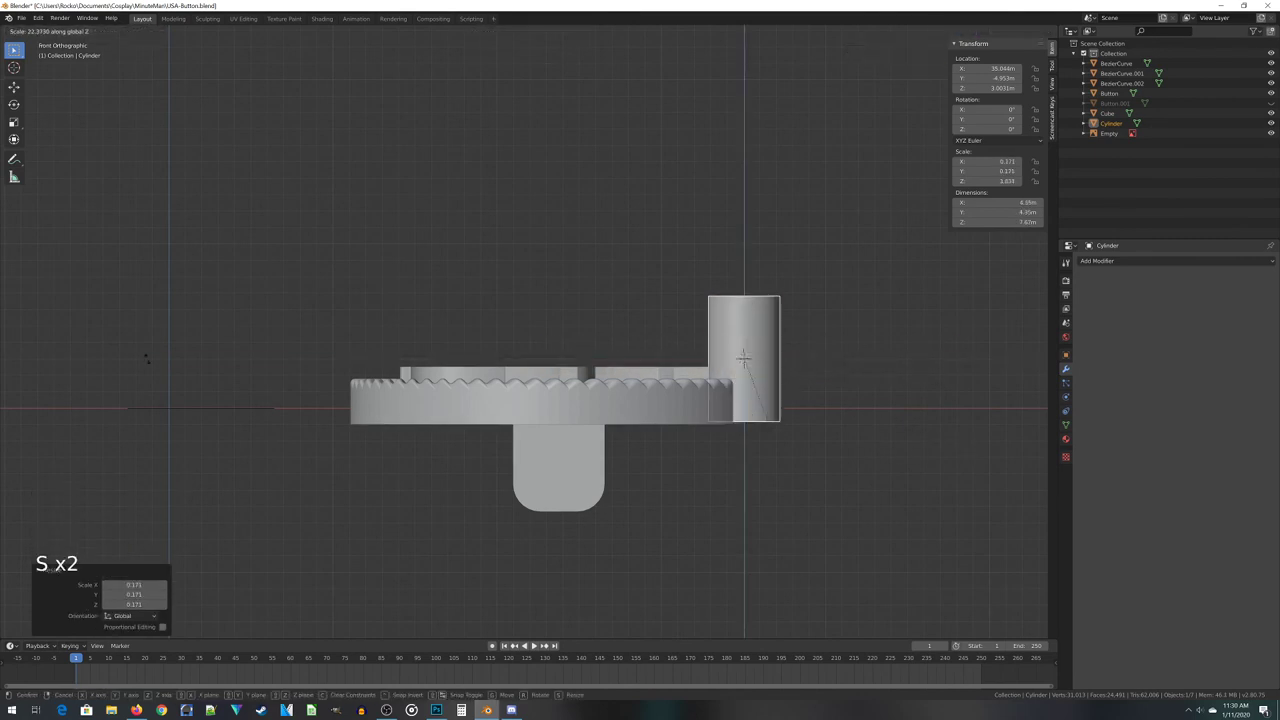
left_click(768, 456)
Lay the cylinder on its side by setting its X rotation to 90°
key("KP_7")
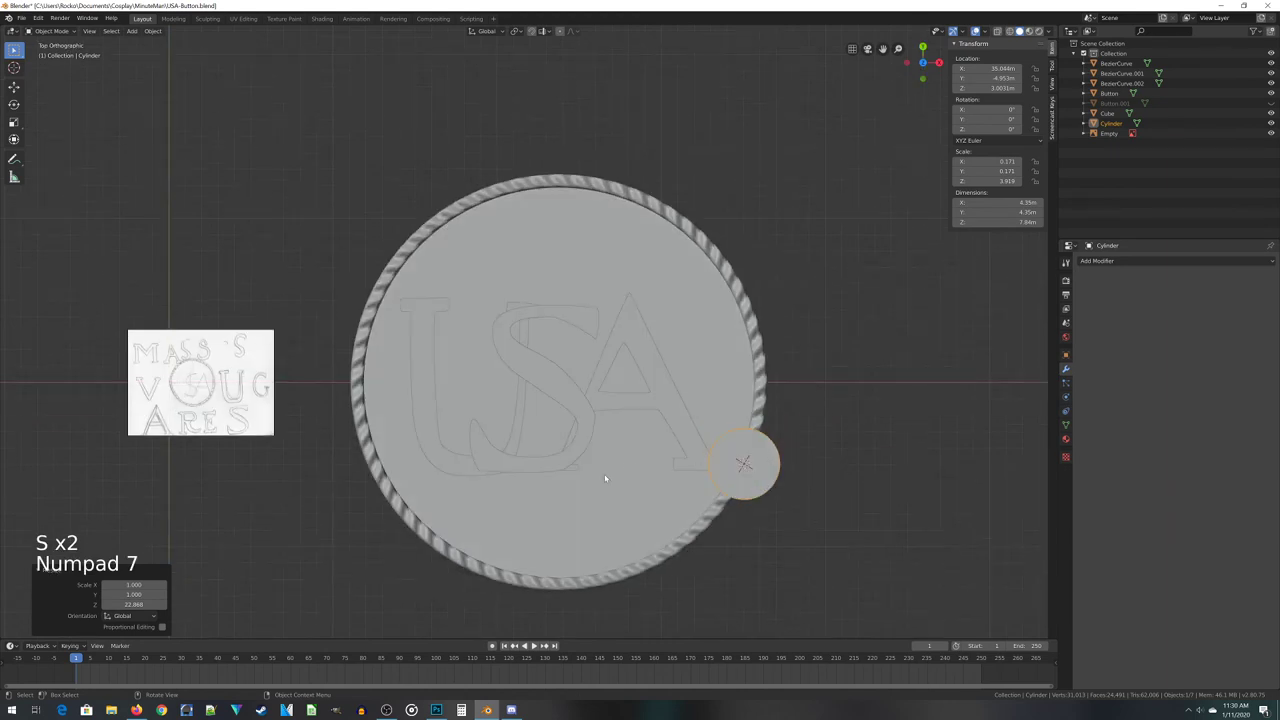
key("KP_1")
key("KP_3")
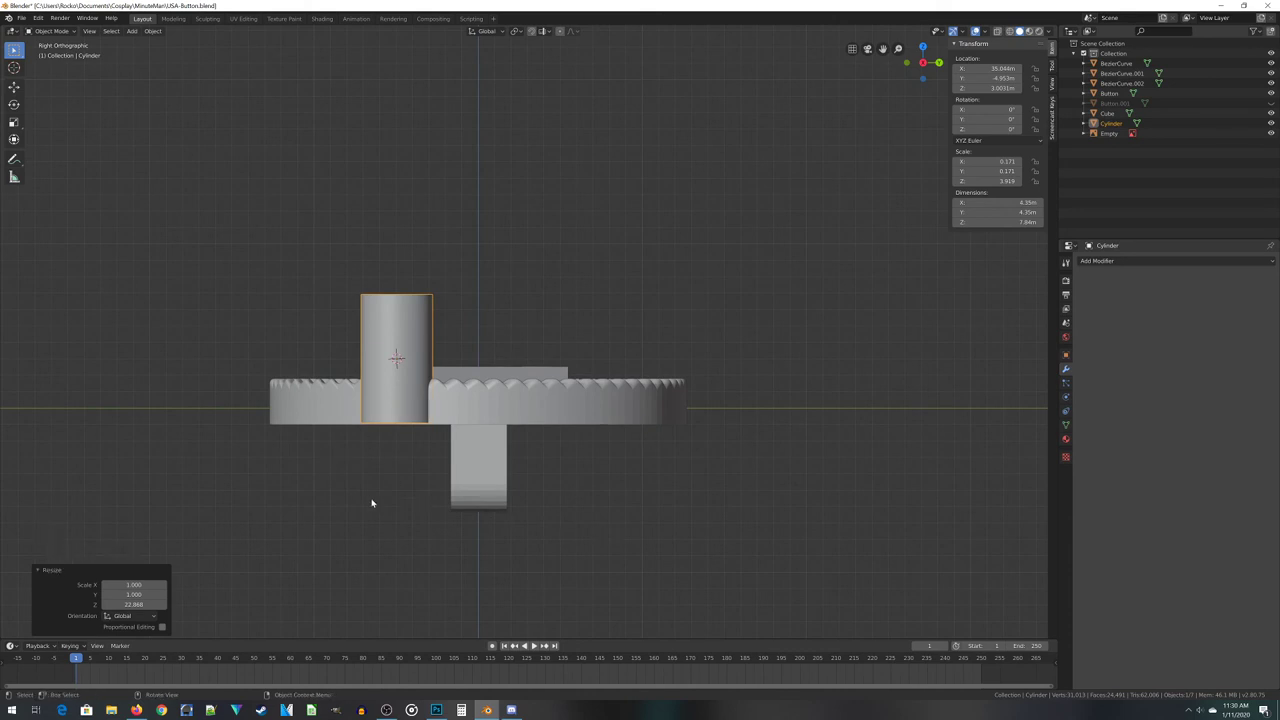
key("r")
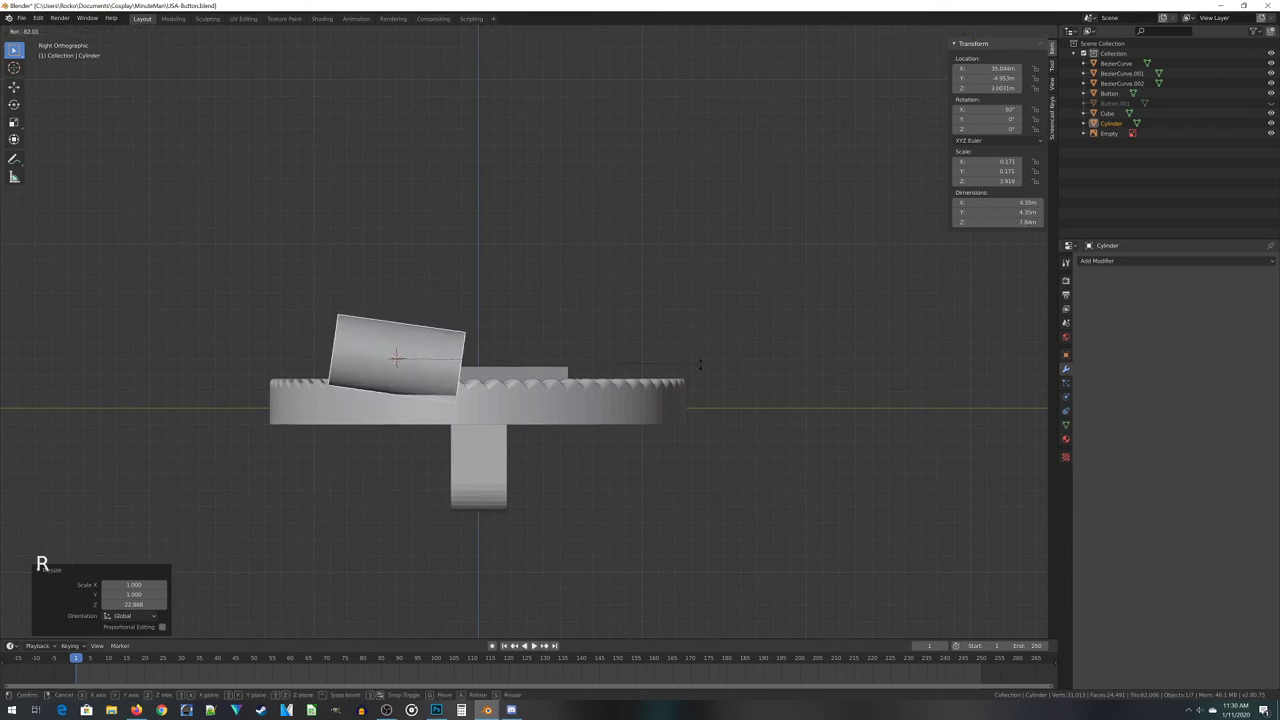
left_click(700, 365)
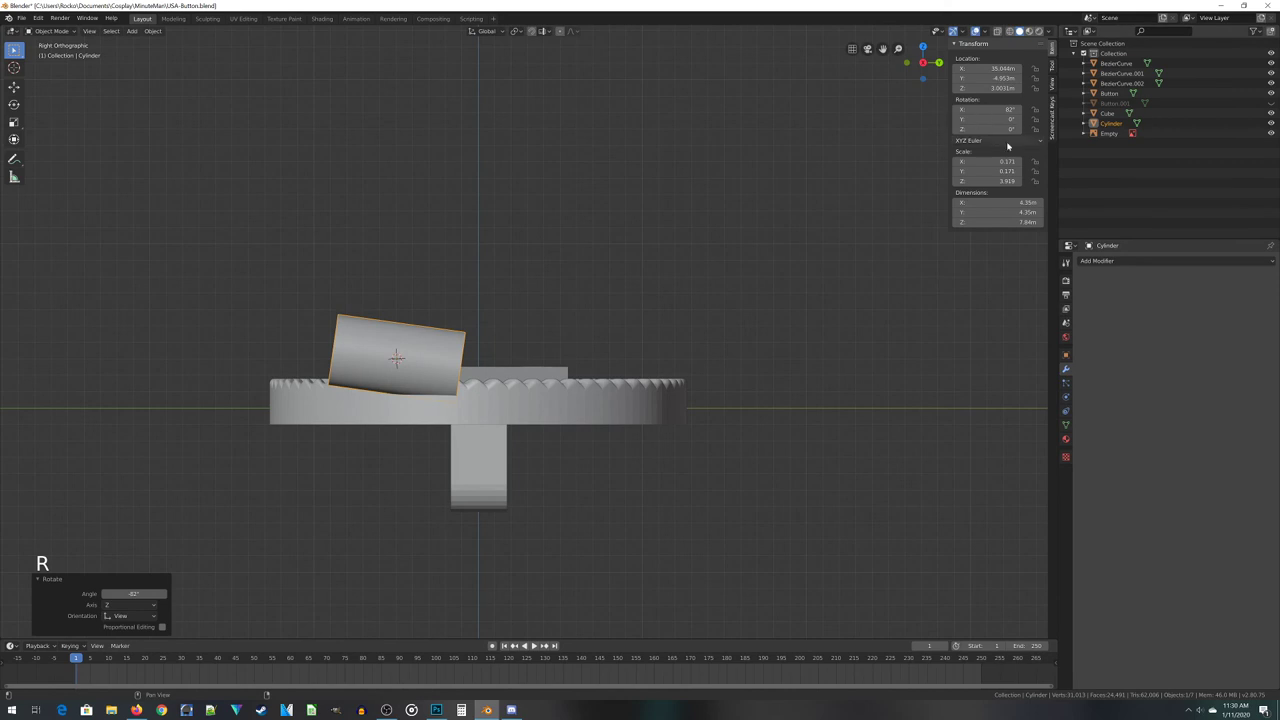
left_click(997, 110)
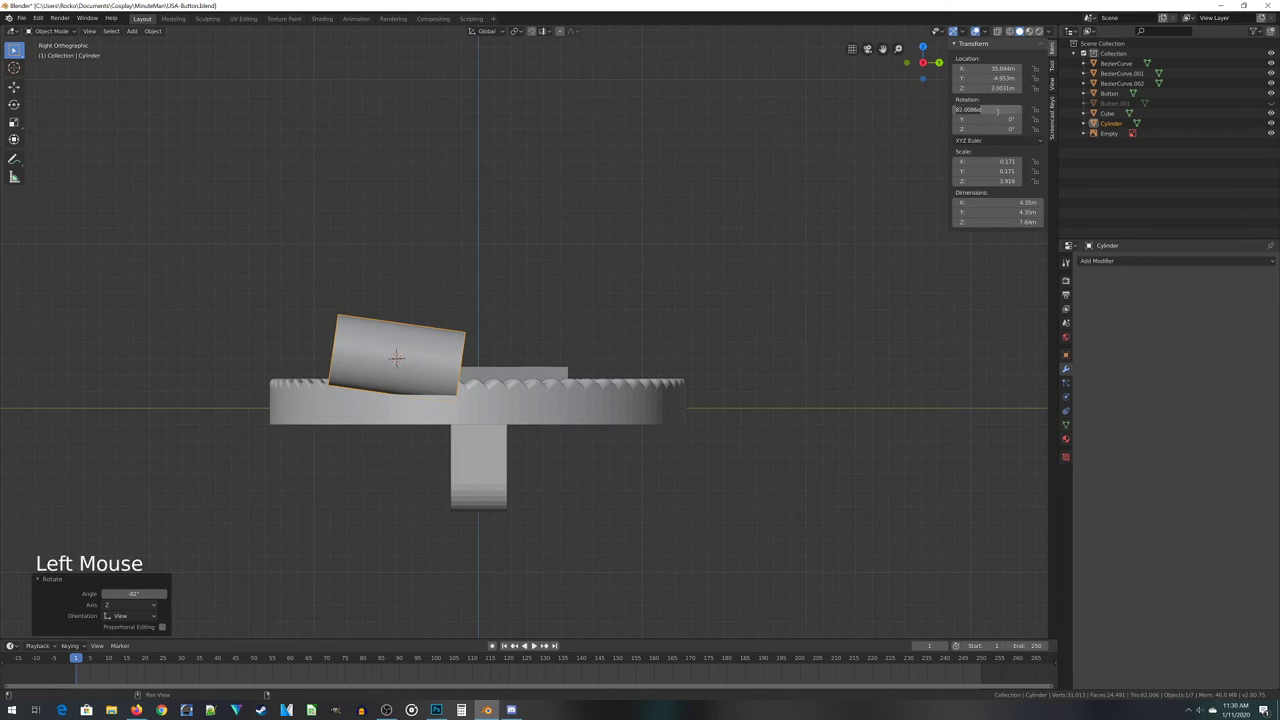
type("90")
key("Return")
Move the cylinder into the shank block, about 5.22 m along Y, -6.4 m along Z and -10.7 m along X
key("g")
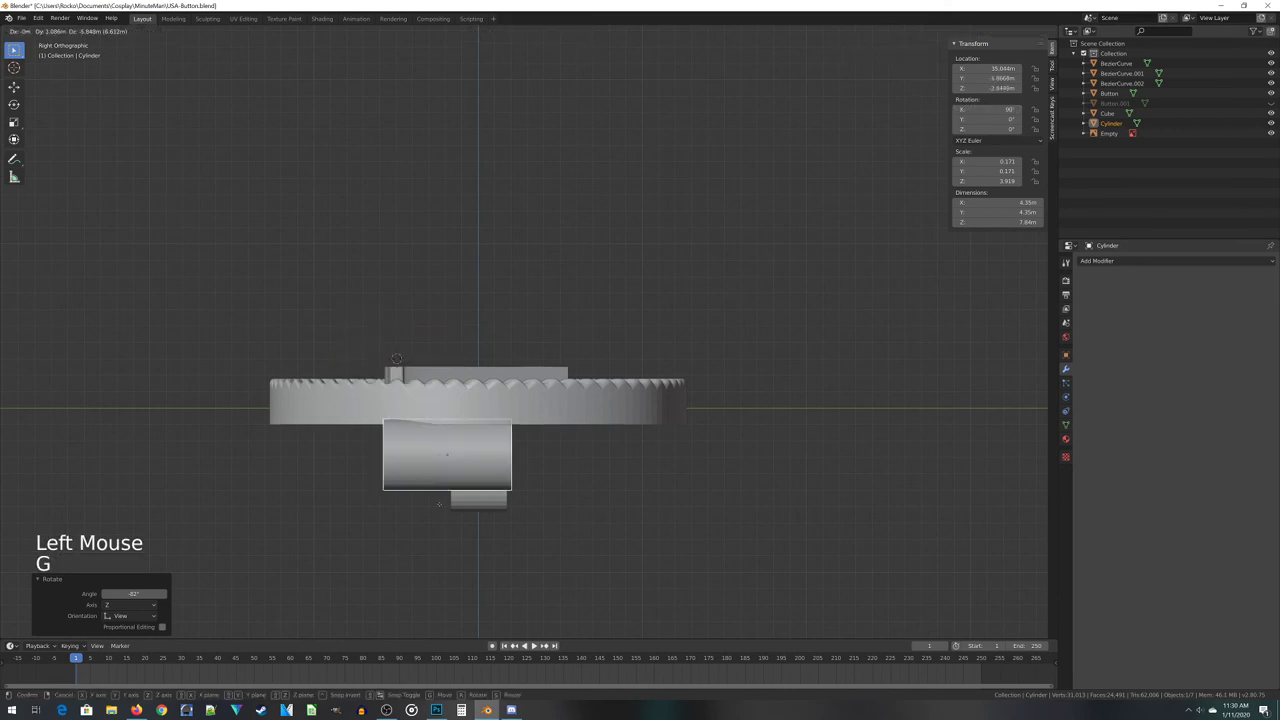
left_click(470, 508)
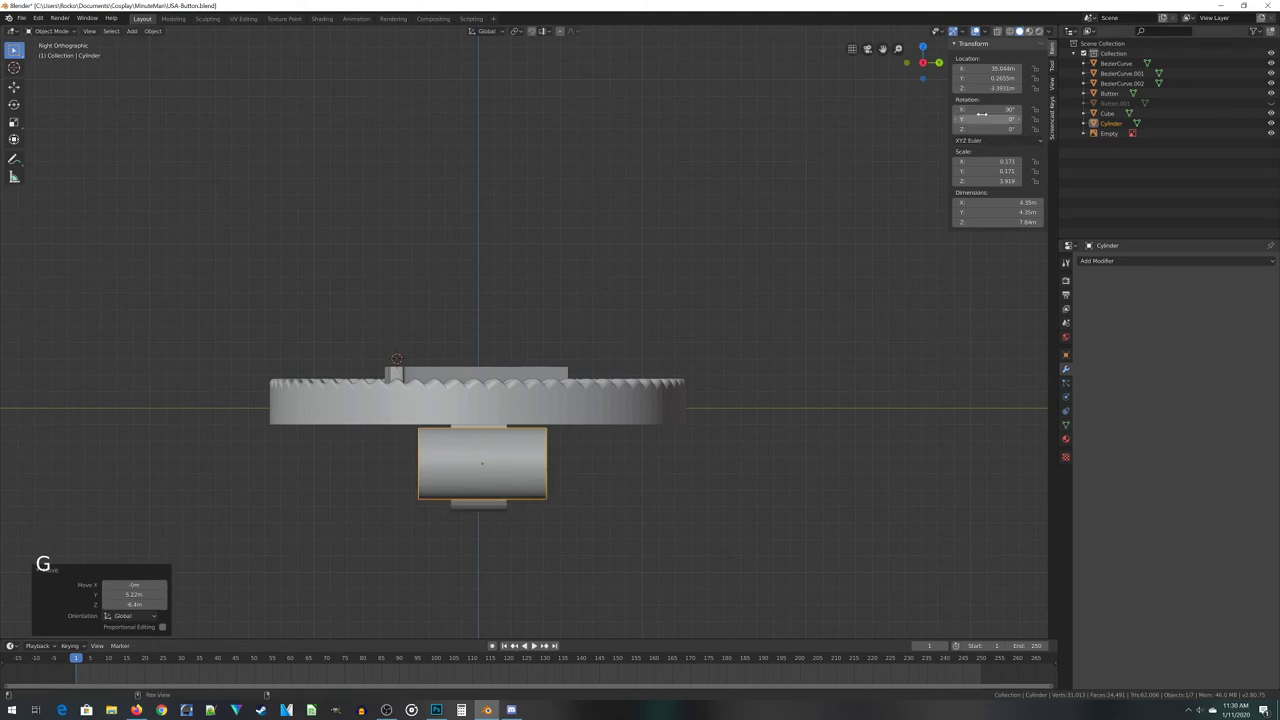
middle_click_drag(385, 559, 451, 567)
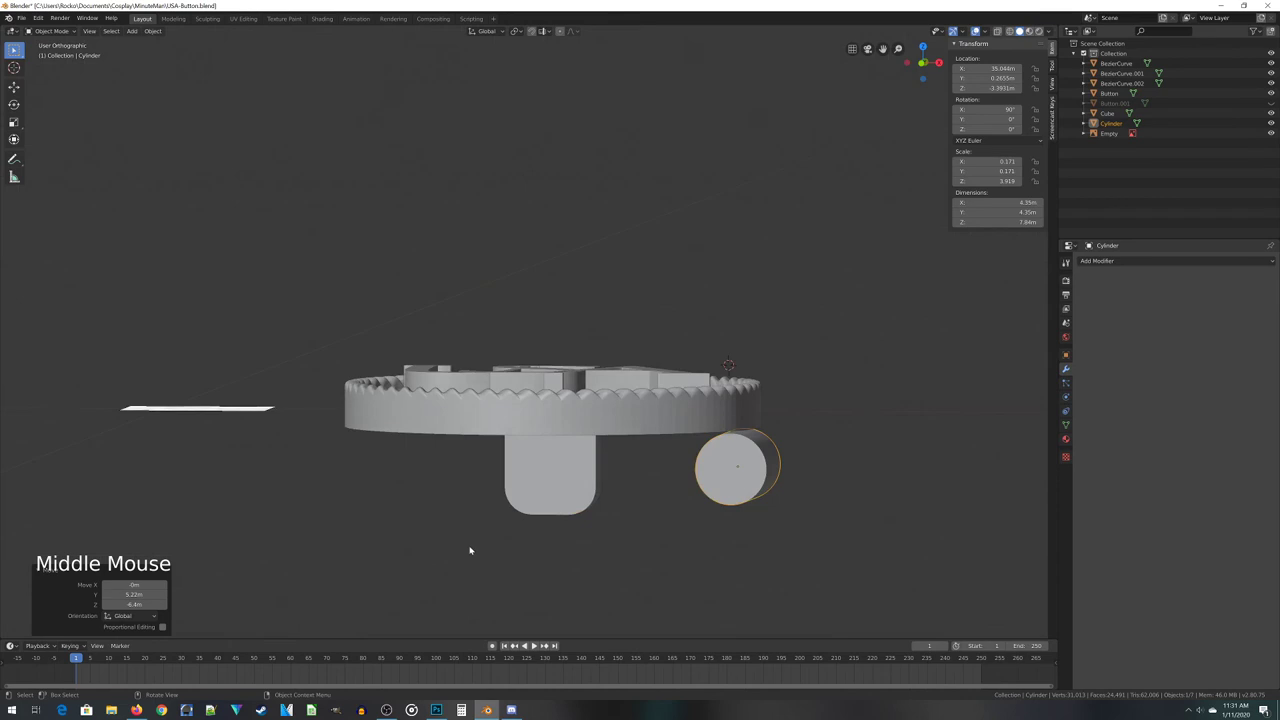
key("KP_1")
key("g")
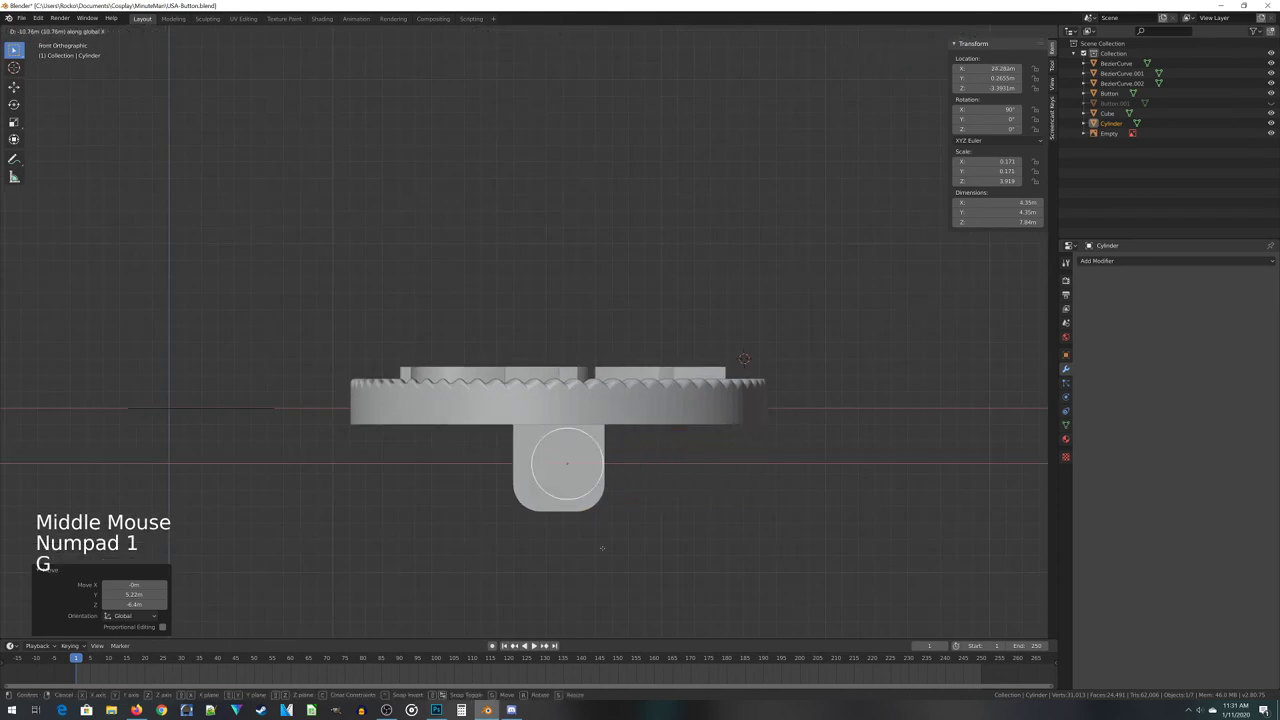
Scale the cylinder to about 3.97 m in diameter and 7.15 m long, and centre it in the shank along X
key("s")
left_click(643, 530)
key("s")
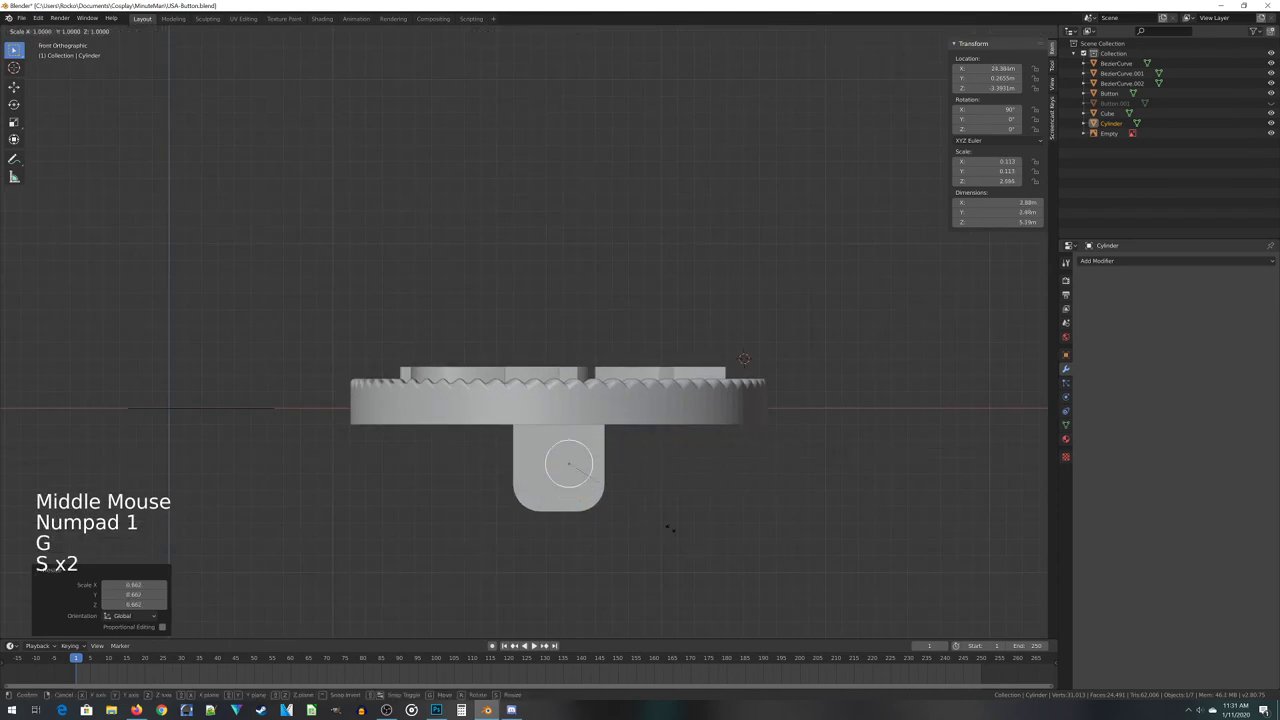
left_click(717, 533)
key("g")
left_click(715, 538)
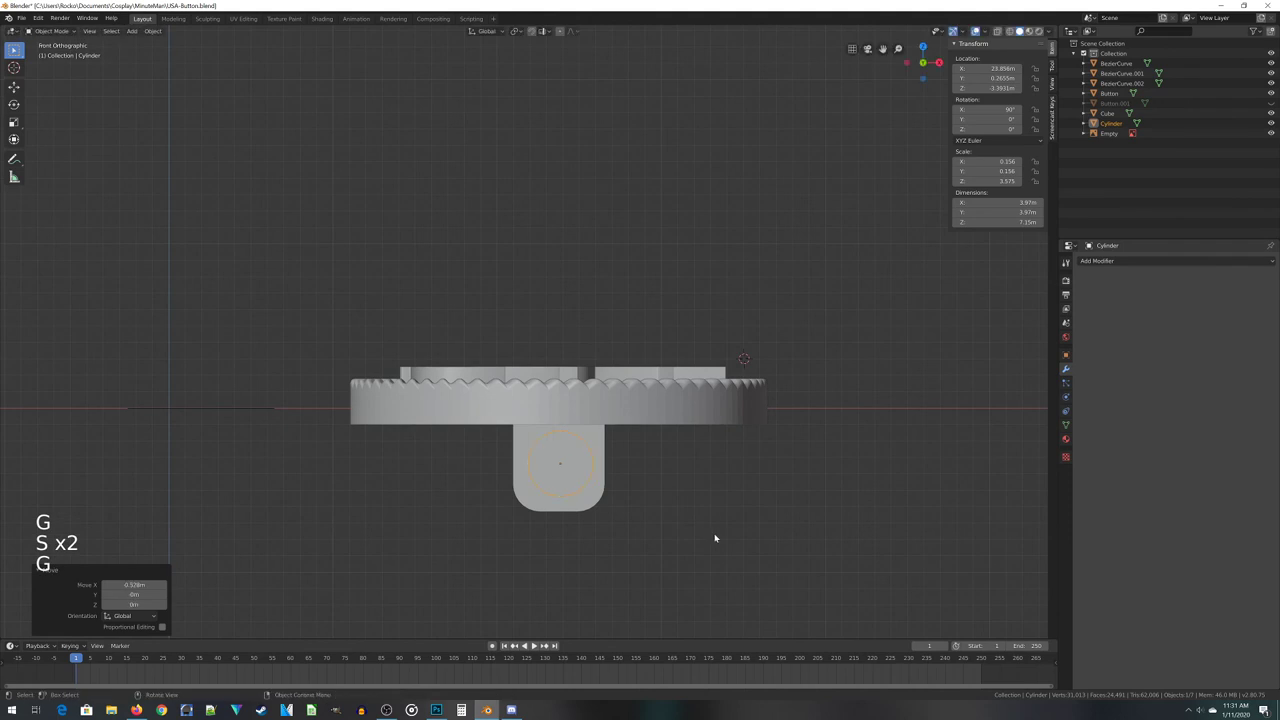
Rename the rounded shank block as Loop
key("KP_1")
key("KP_3")
scroll(425, 443, "up", 3)
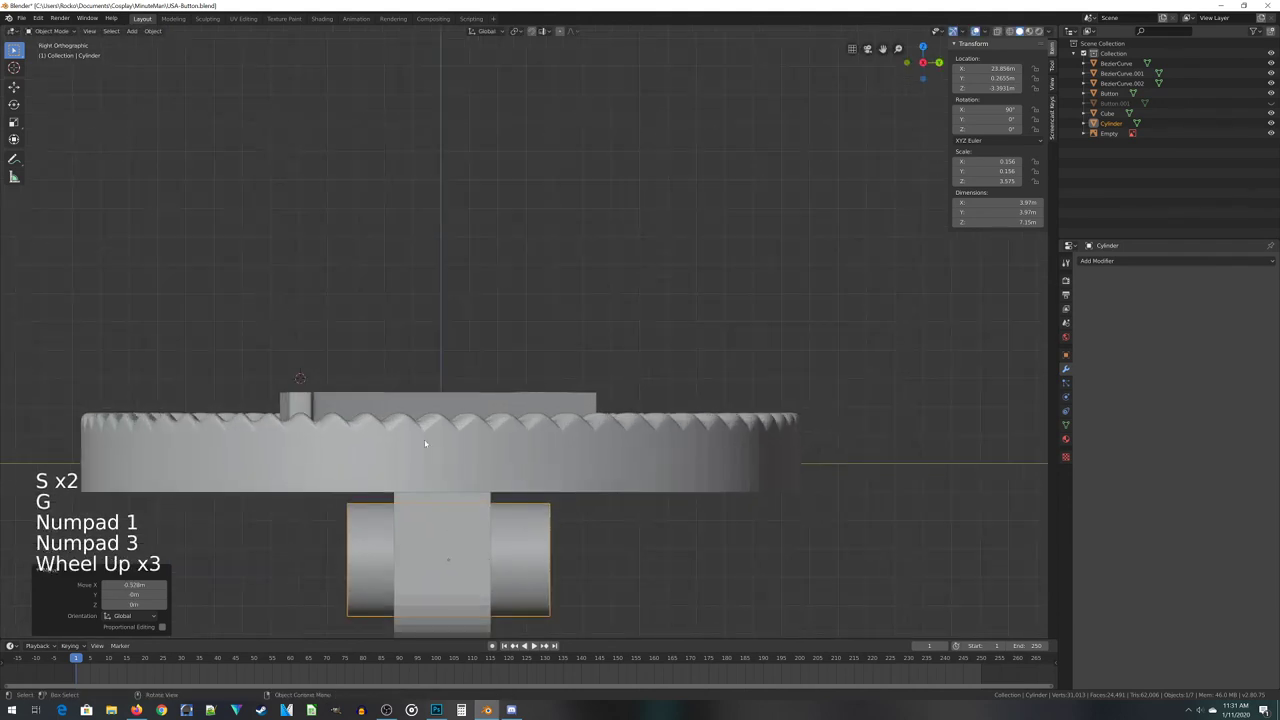
left_click(443, 545)
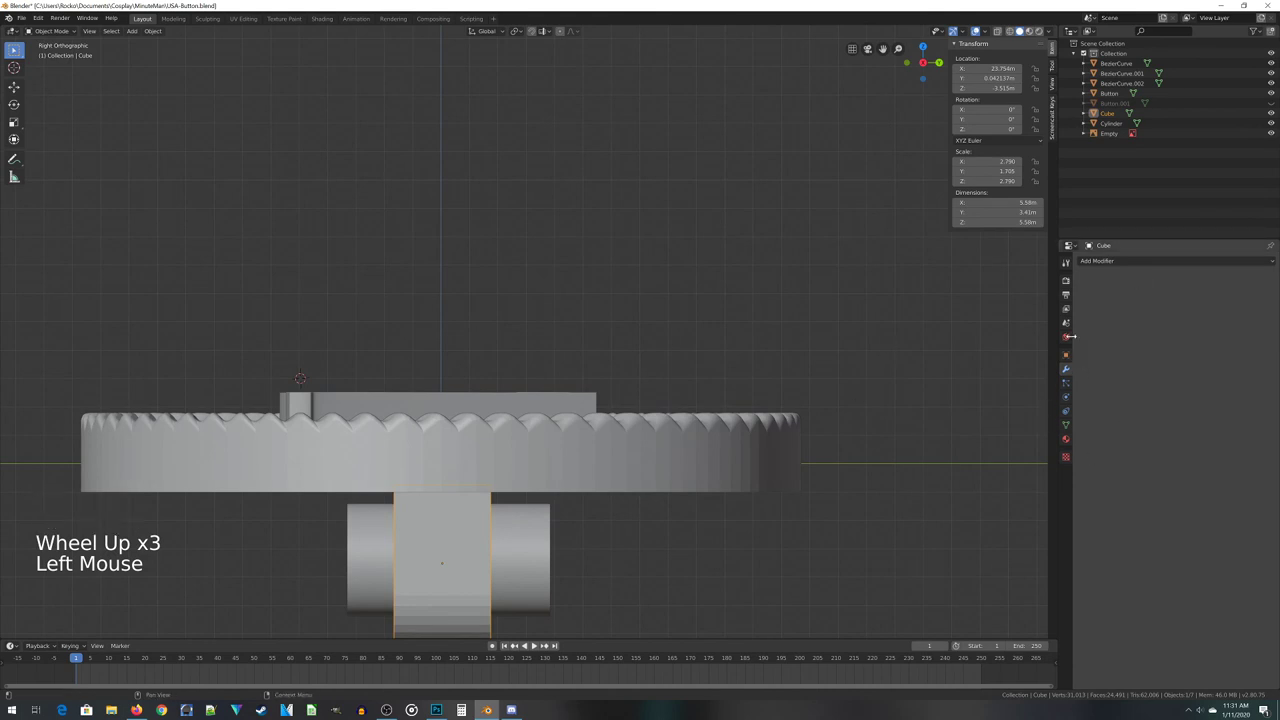
left_click(1065, 355)
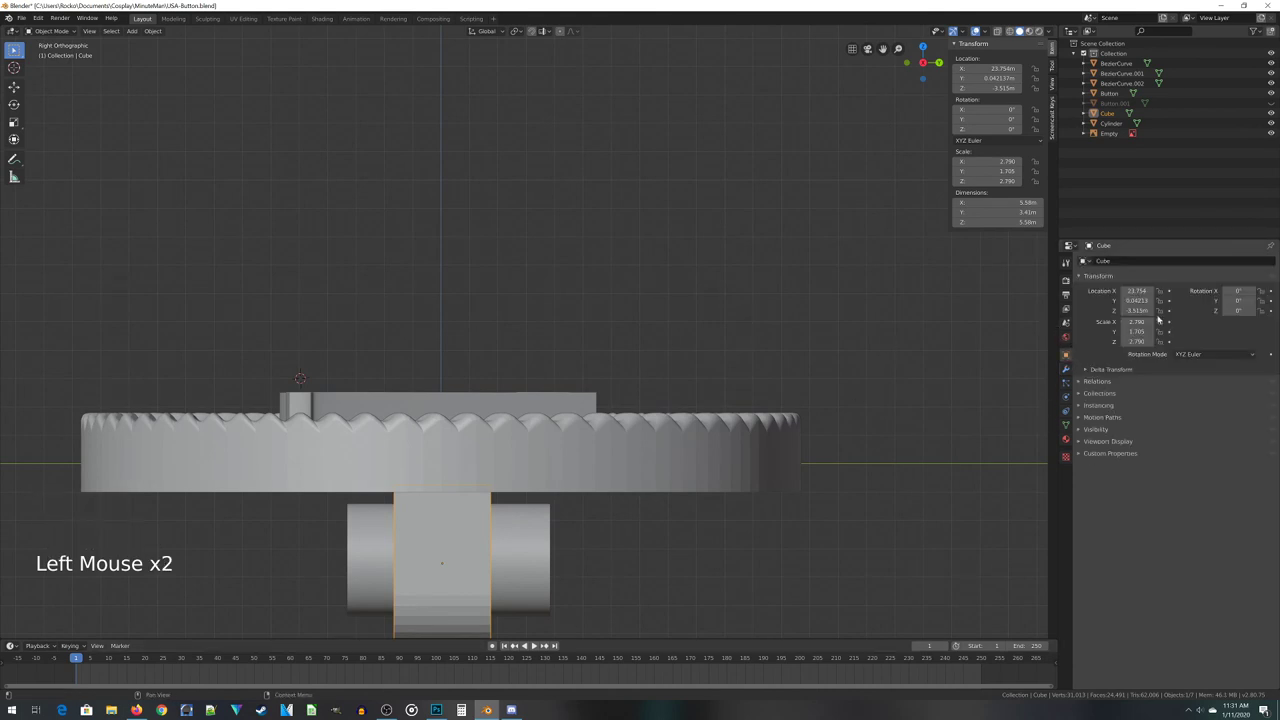
left_click(1125, 261)
type("Mount")
type("Loop")
key("Return")
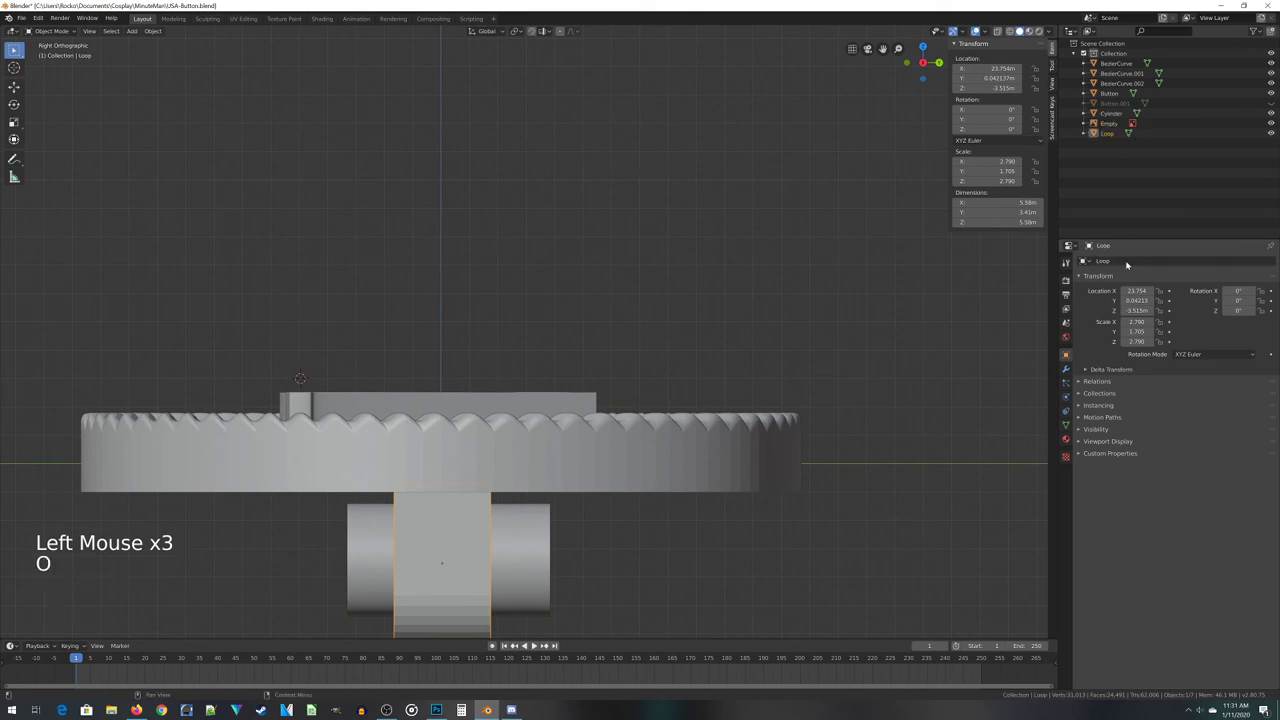
Select the cylinder running through the shank and enter Loop in its object name
left_click(523, 551)
triple_click(1131, 261)
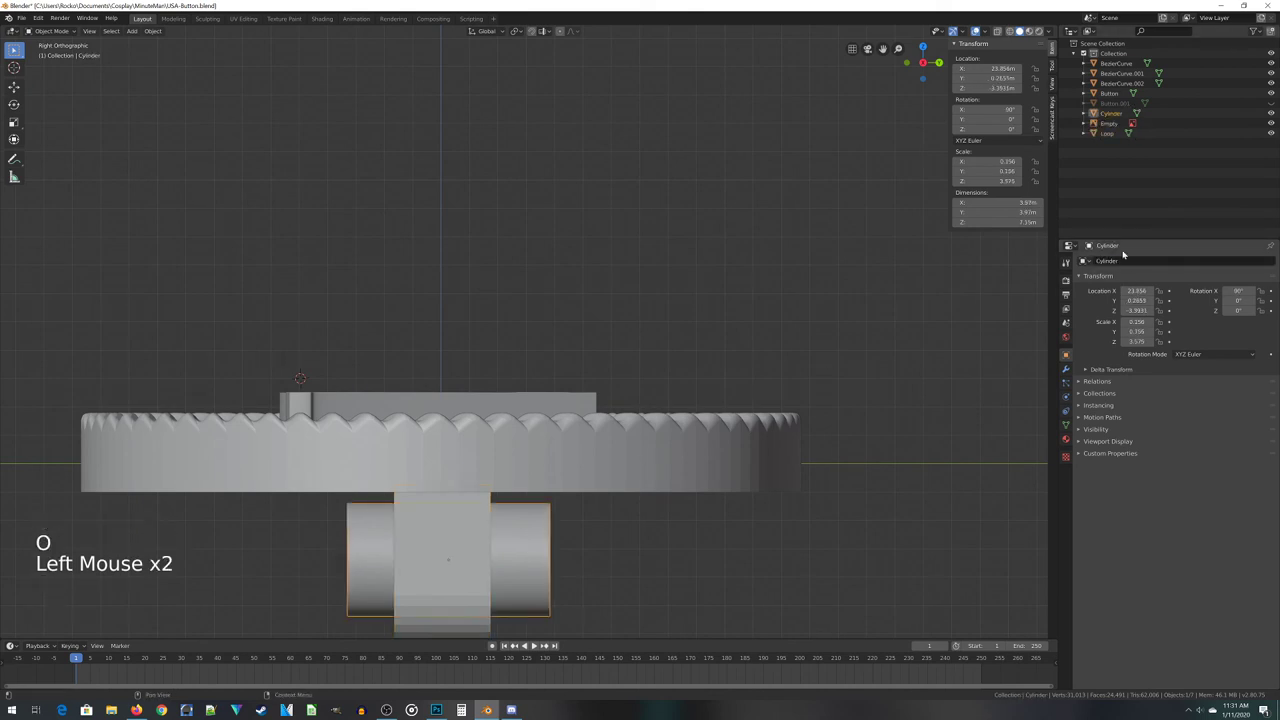
type("Loop")
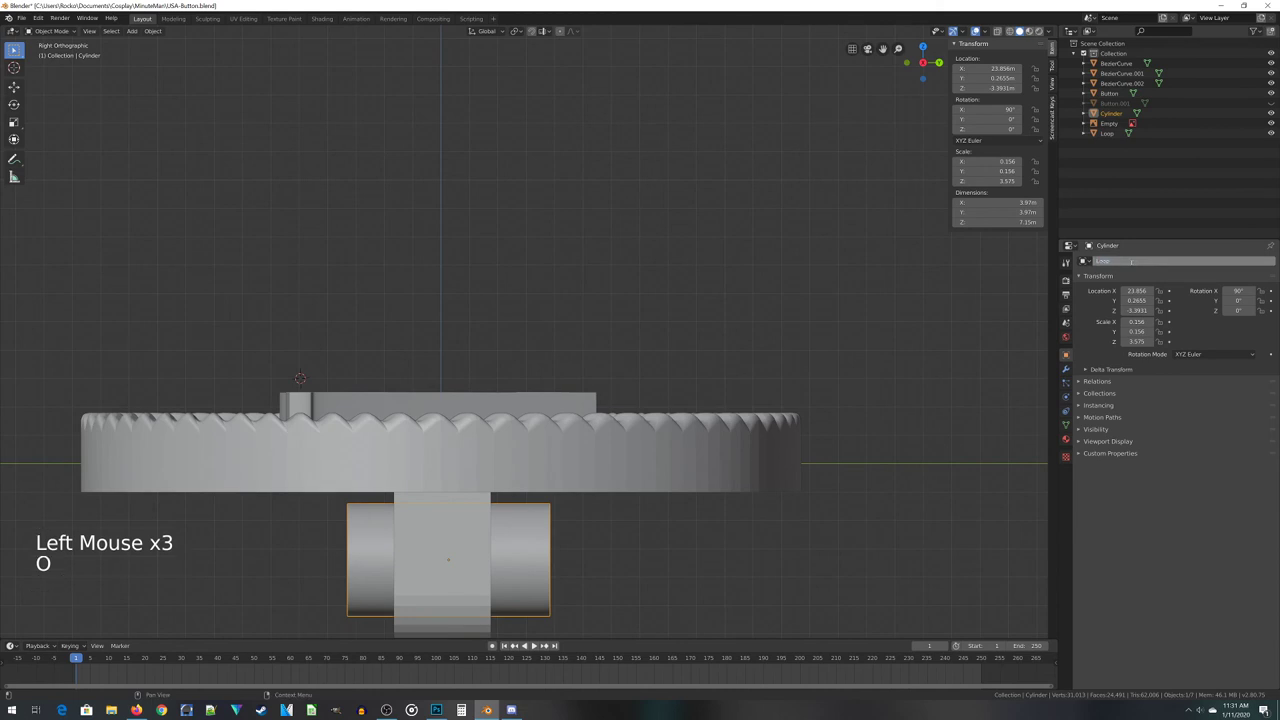